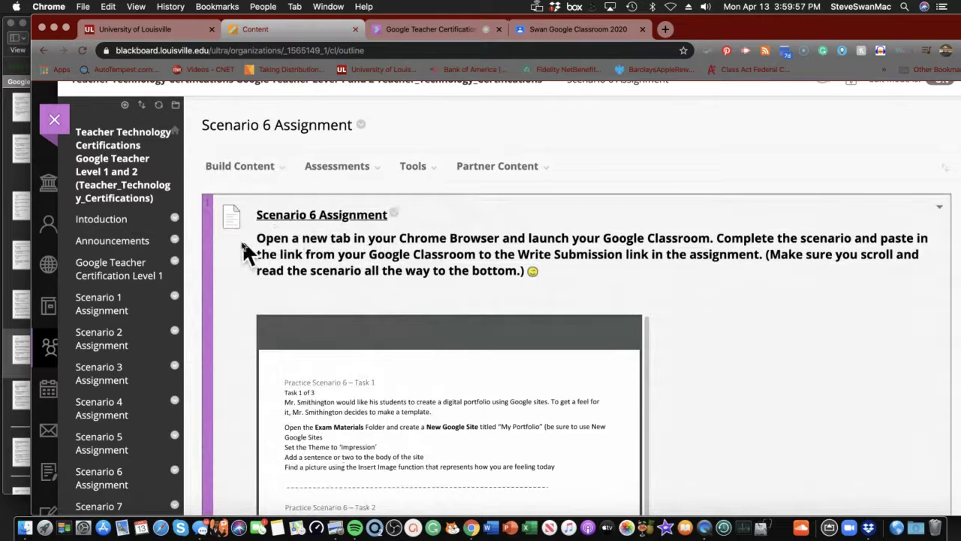
- Go to the Swan Google Classroom 2020 class and bring up its Classwork page
{"action": "scroll", "coordinate": [207, 259], "scroll_direction": "down", "scroll_amount": 2}
{"action": "scroll", "coordinate": [204, 259], "scroll_direction": "down", "scroll_amount": 2}
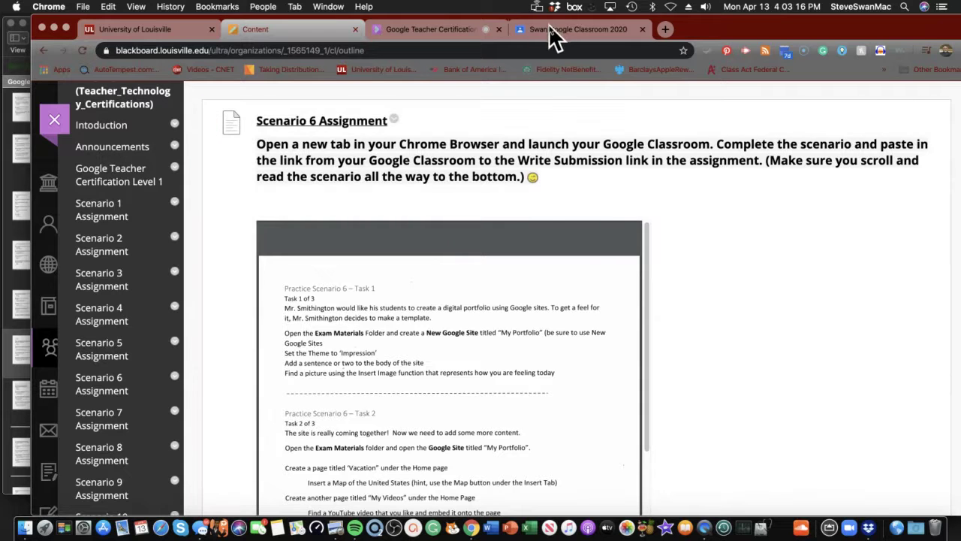
{"action": "left_click", "coordinate": [552, 32]}
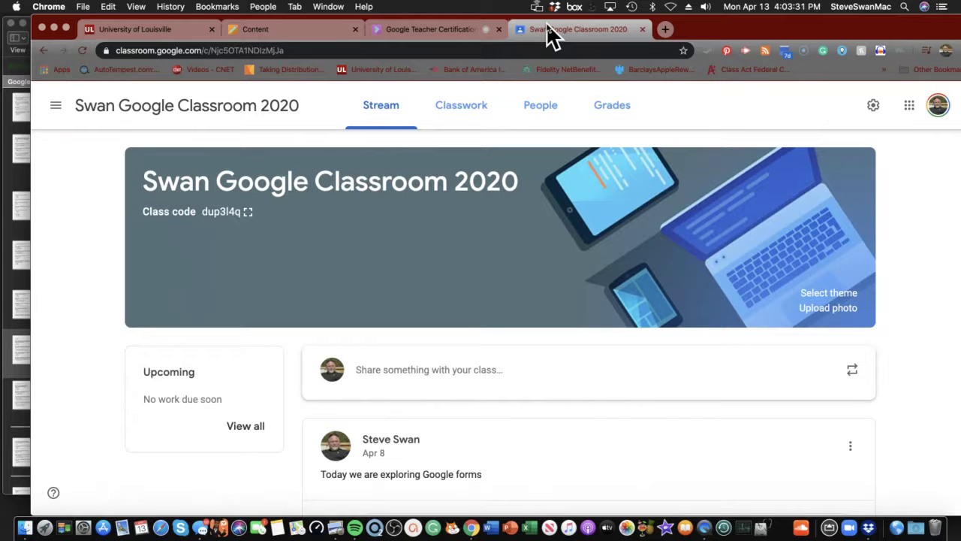
{"action": "left_click", "coordinate": [459, 114]}
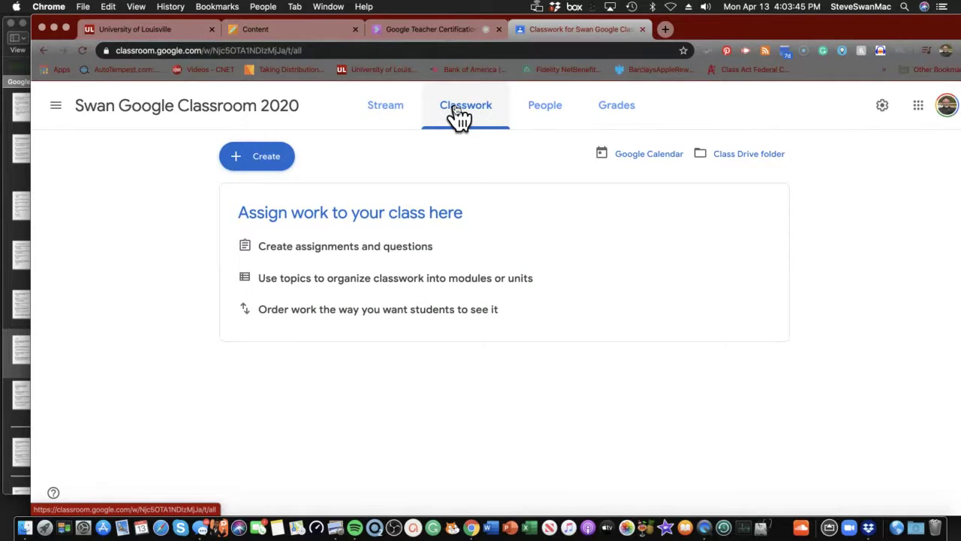
- Show the Create menu's list of classwork types on the empty Classwork page
{"action": "left_click", "coordinate": [269, 161]}
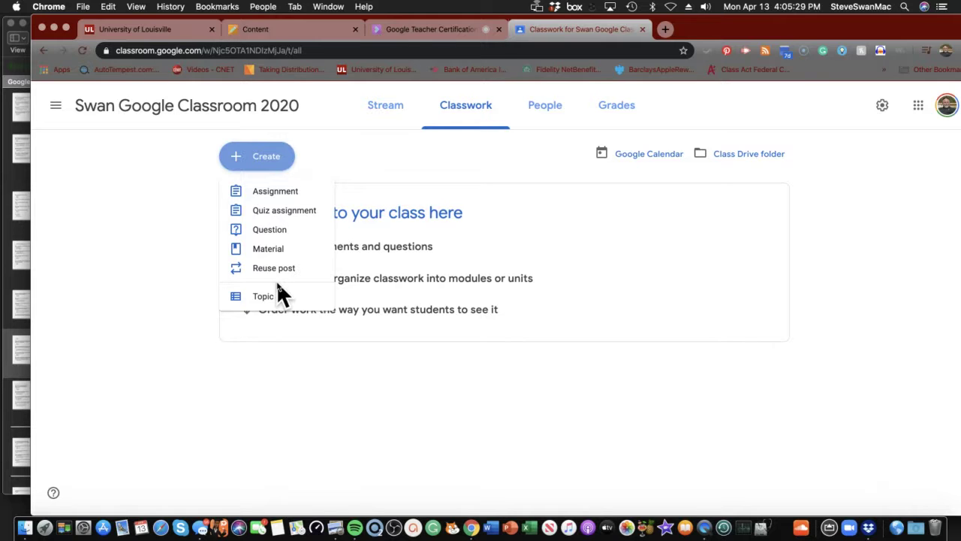
- Start a blank assignment, browse its attach and new-file options, then discard it unsaved
{"action": "left_click", "coordinate": [285, 201]}
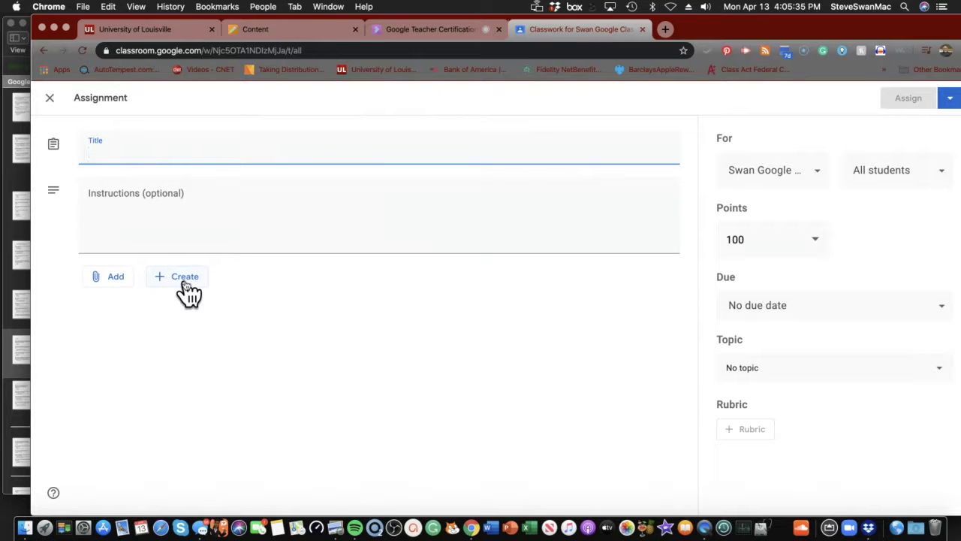
{"action": "left_click", "coordinate": [101, 280]}
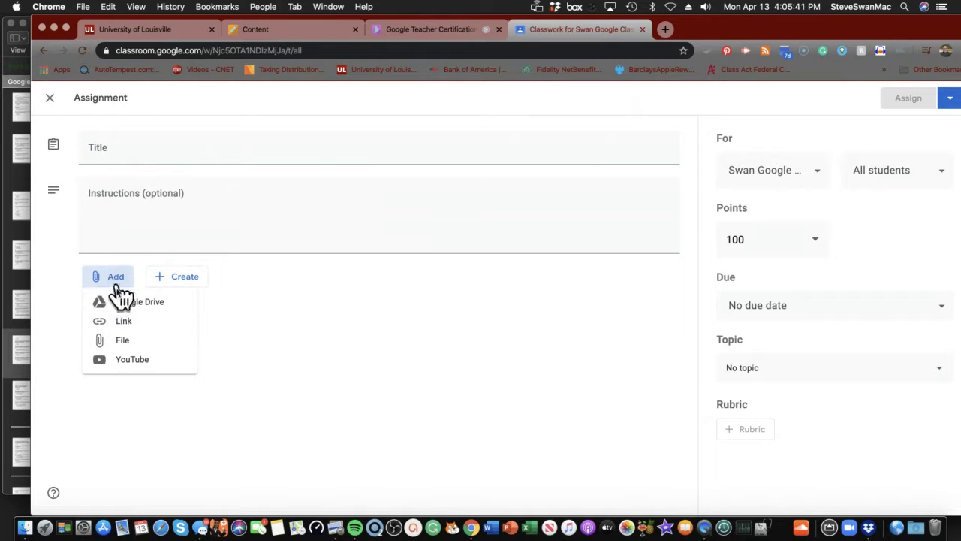
{"action": "left_click", "coordinate": [118, 378]}
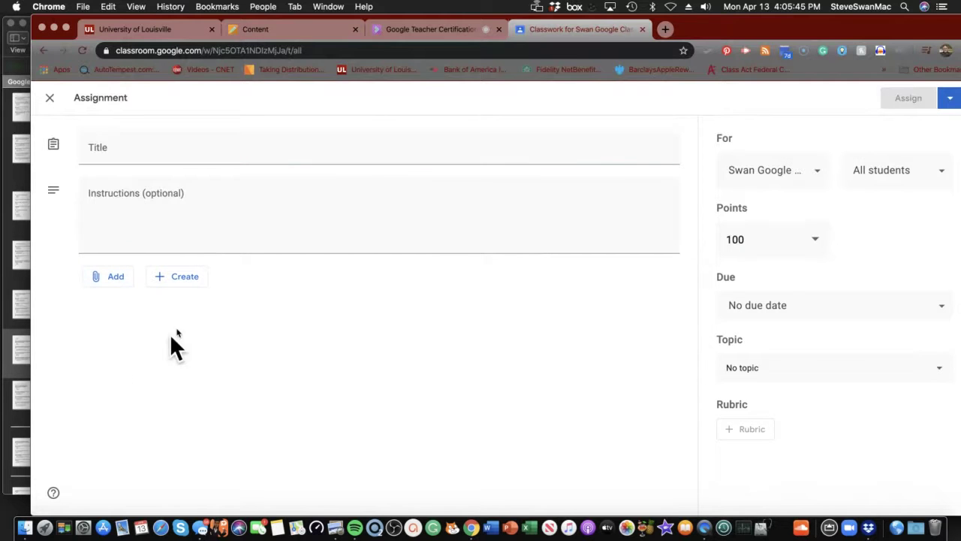
{"action": "left_click", "coordinate": [182, 277]}
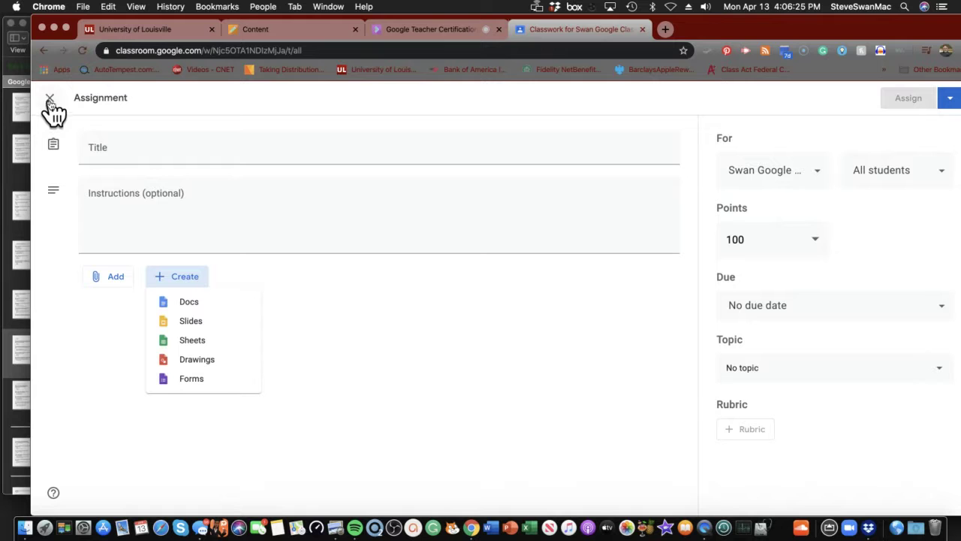
{"action": "left_click", "coordinate": [49, 102]}
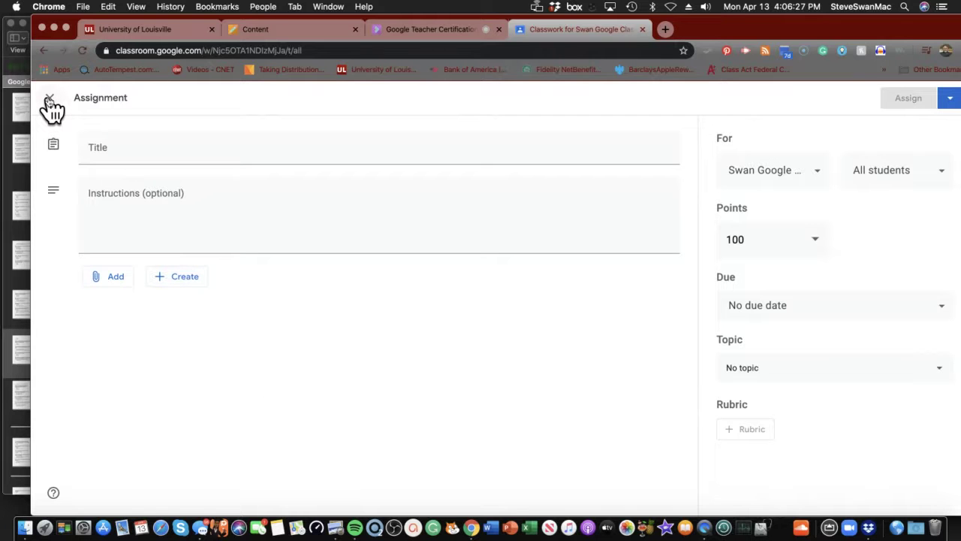
{"action": "left_click", "coordinate": [49, 100]}
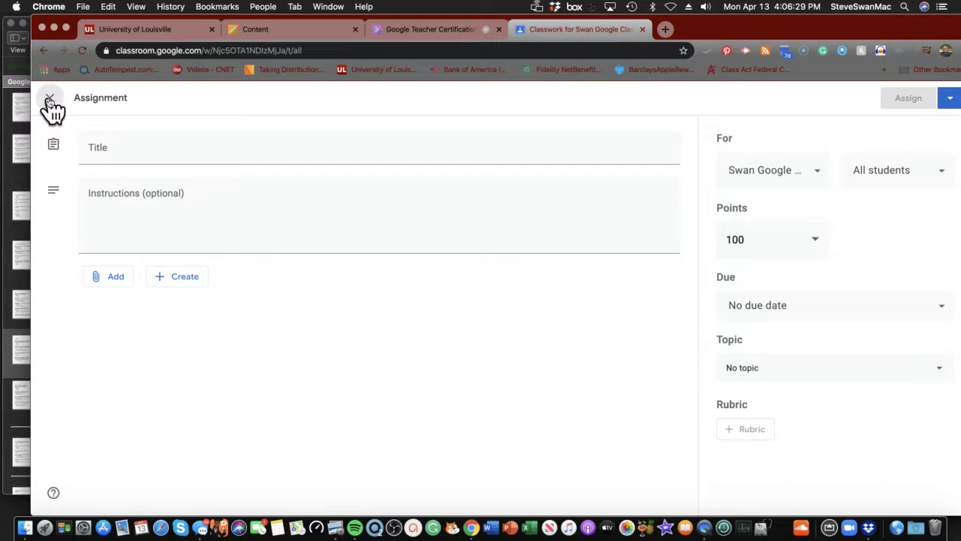
- Create a new Quiz assignment, which comes with a Blank Quiz Google Form attached
{"action": "left_click", "coordinate": [248, 162]}
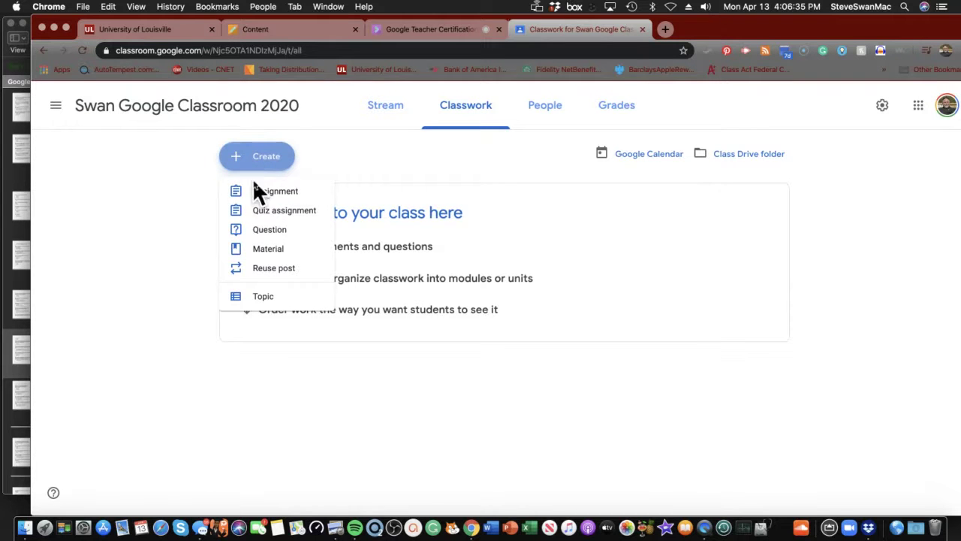
{"action": "left_click", "coordinate": [272, 210]}
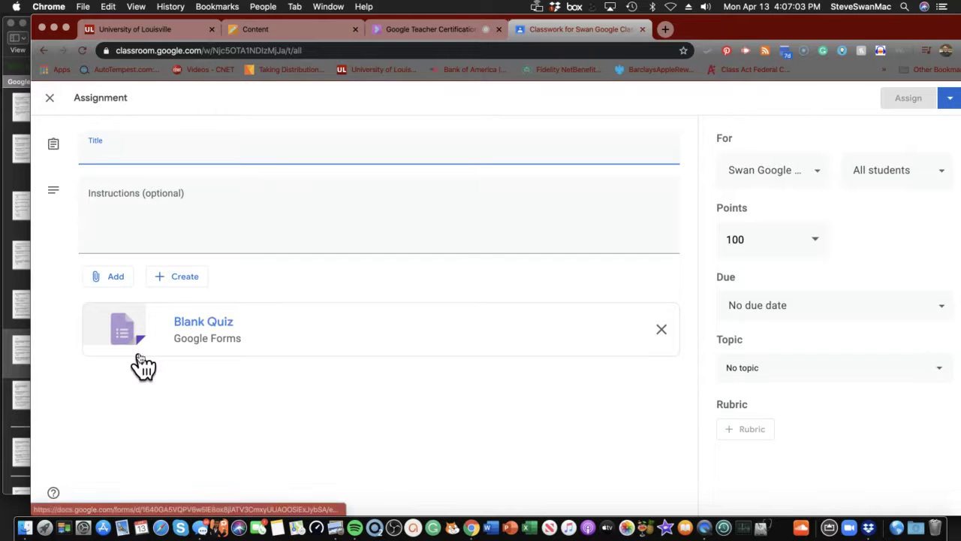
- Drop the quiz assignment and start a new short-answer Question post instead
{"action": "left_click", "coordinate": [49, 98]}
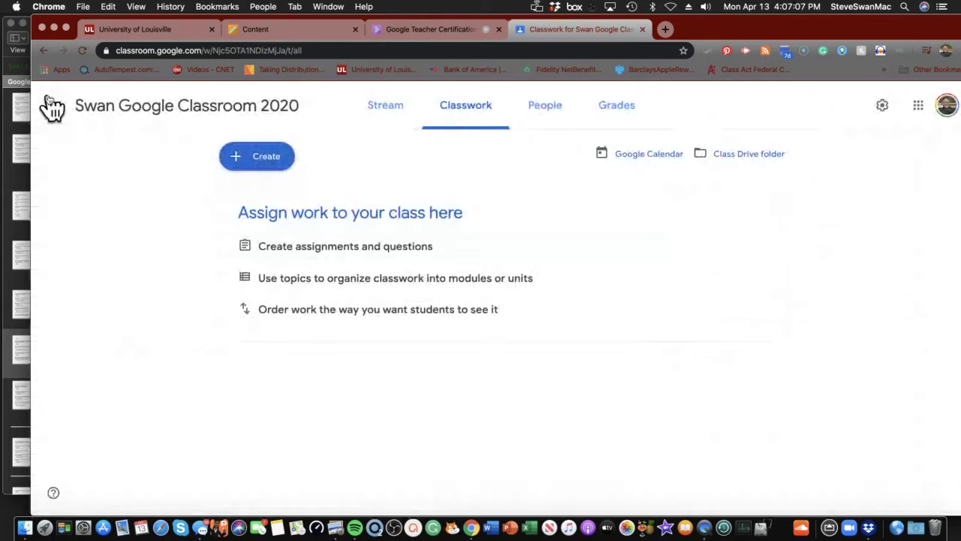
{"action": "left_click", "coordinate": [230, 159]}
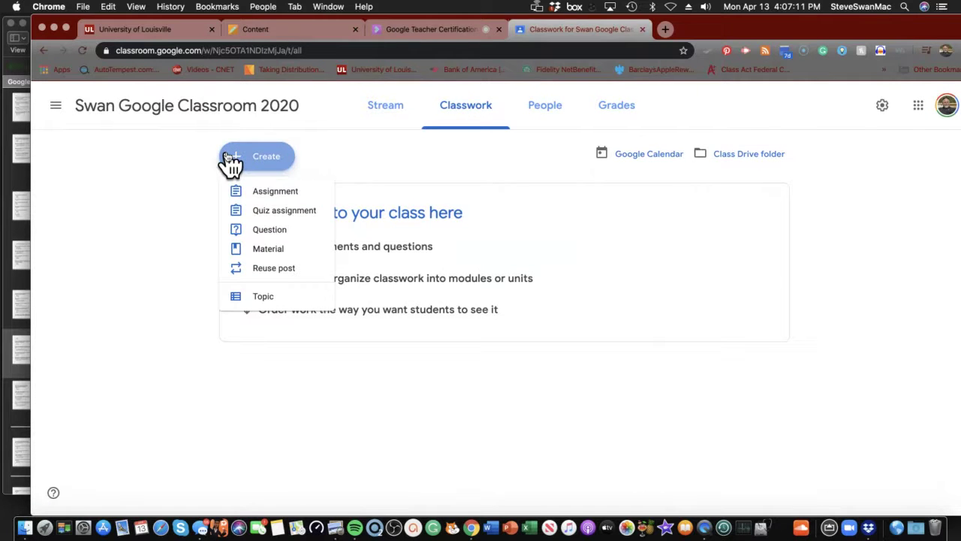
{"action": "left_click", "coordinate": [242, 231]}
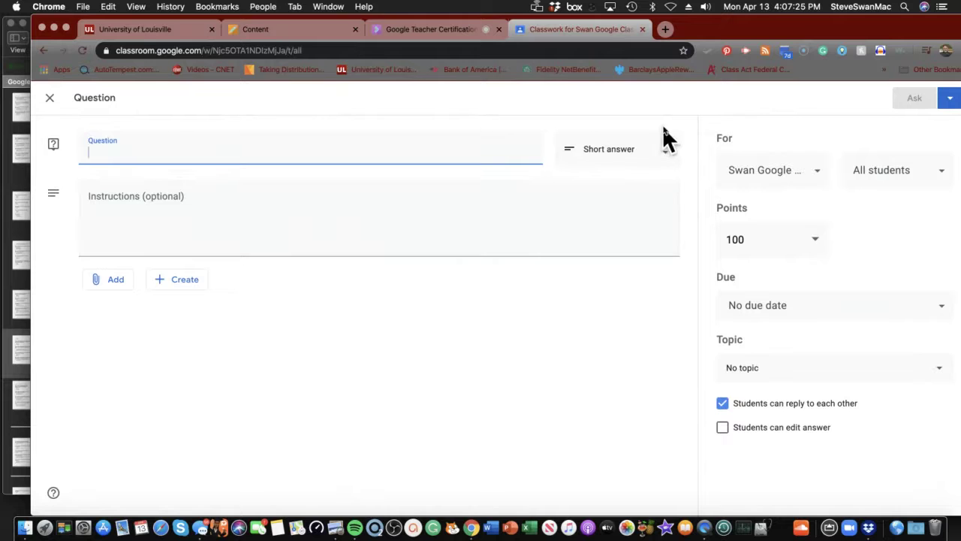
{"action": "left_click", "coordinate": [671, 156]}
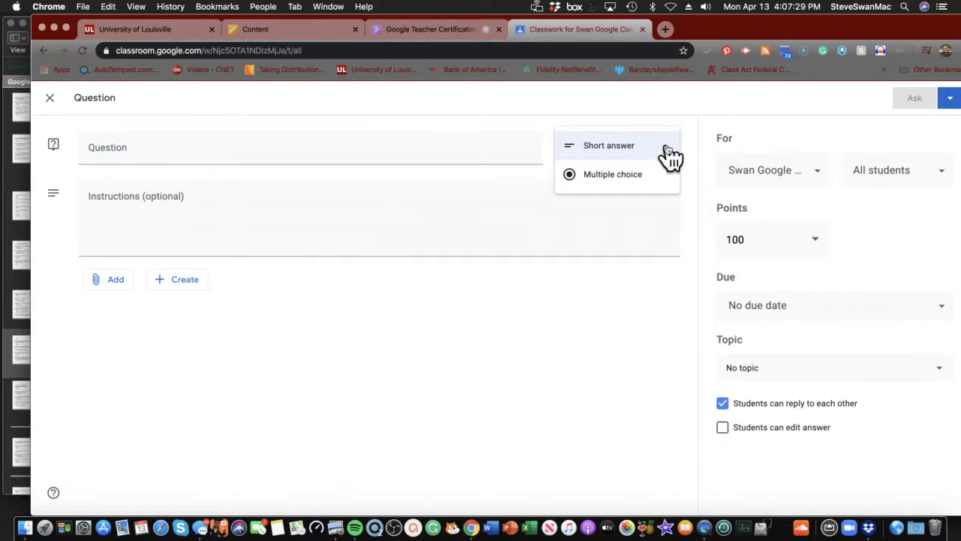
{"action": "left_click", "coordinate": [295, 144]}
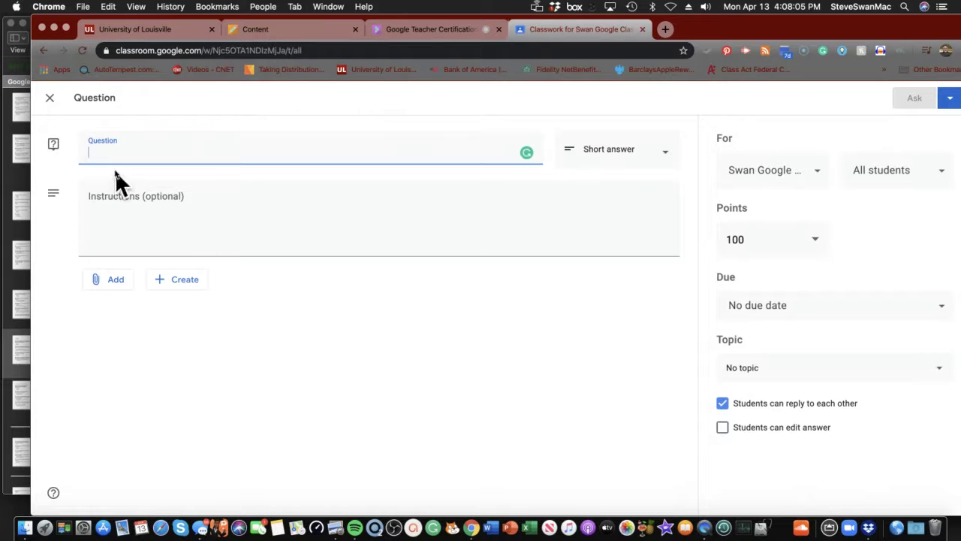
- Close the unfinished question without posting and start a new Material post
{"action": "left_click", "coordinate": [49, 97]}
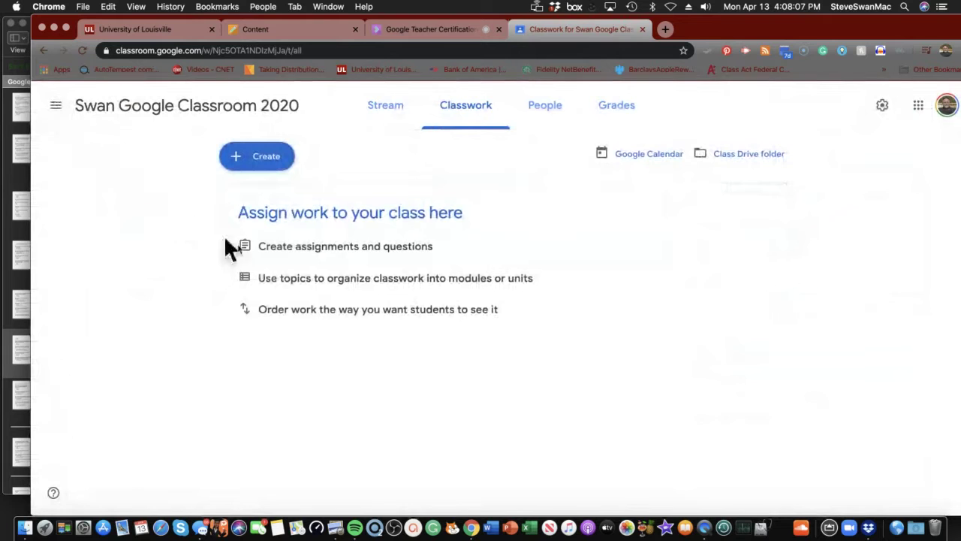
{"action": "left_click", "coordinate": [263, 163]}
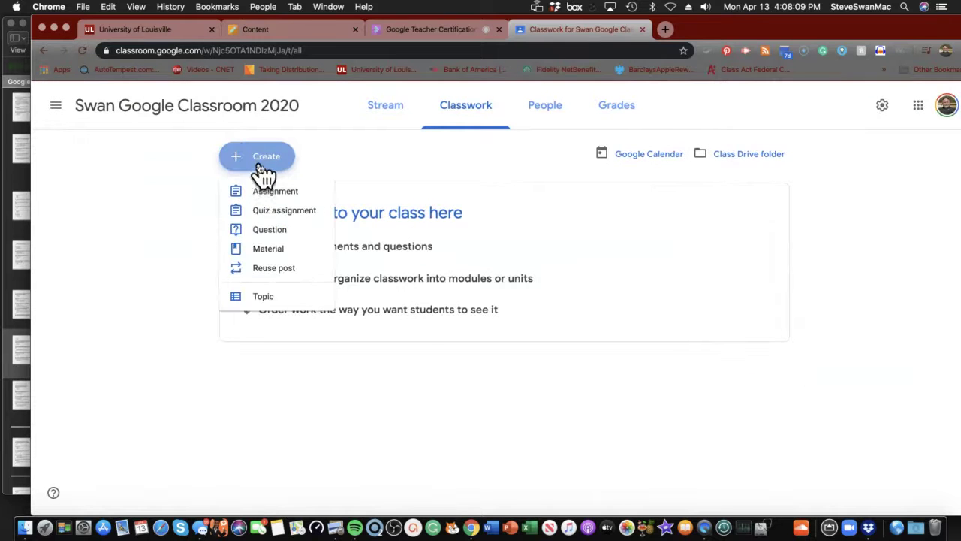
{"action": "left_click", "coordinate": [264, 250]}
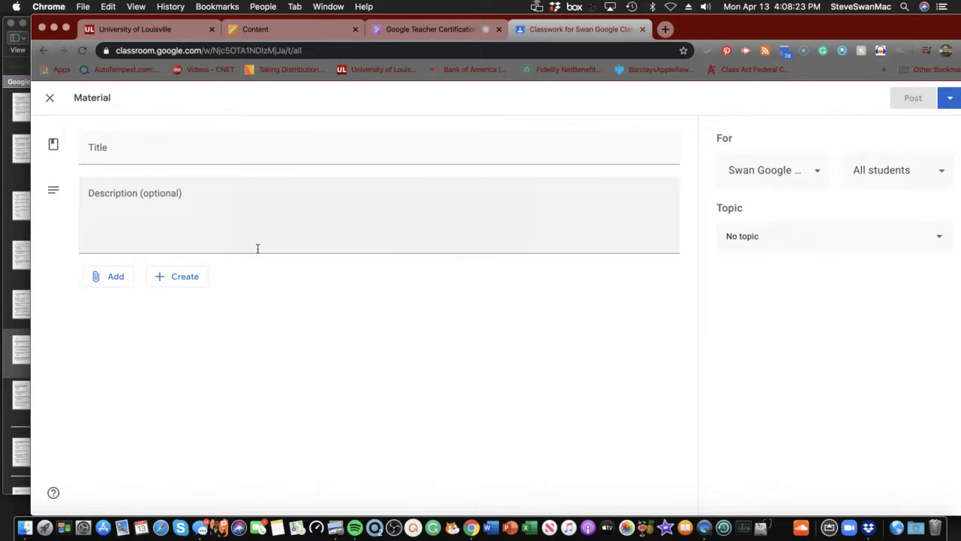
- Enter 'Our Google Site' as the material title, capitalising the G in Google
{"action": "left_click", "coordinate": [127, 148]}
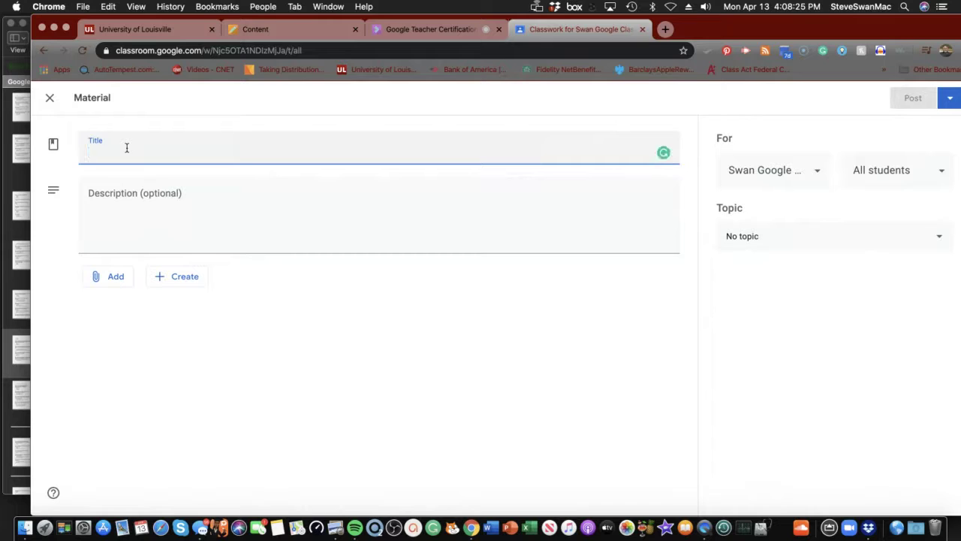
{"action": "type", "text": "Ou"}
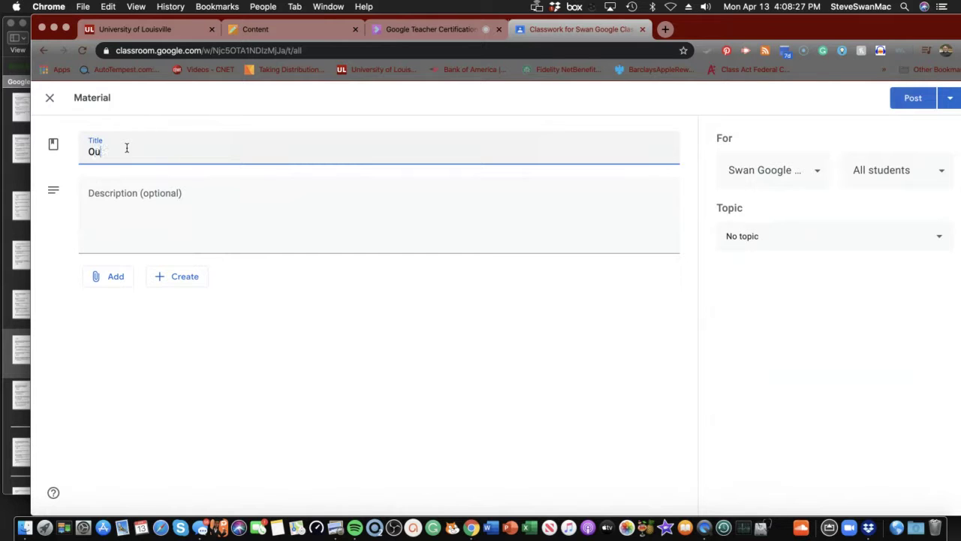
{"action": "type", "text": "r google Site"}
{"action": "key", "text": "BackSpace"}
{"action": "type", "text": "G"}
{"action": "left_click", "coordinate": [167, 148]}
- Finish the title with 'for Studying Planets', fixing the 'planerts' typo and capitalising P
{"action": "type", "text": "for Studying pla"}
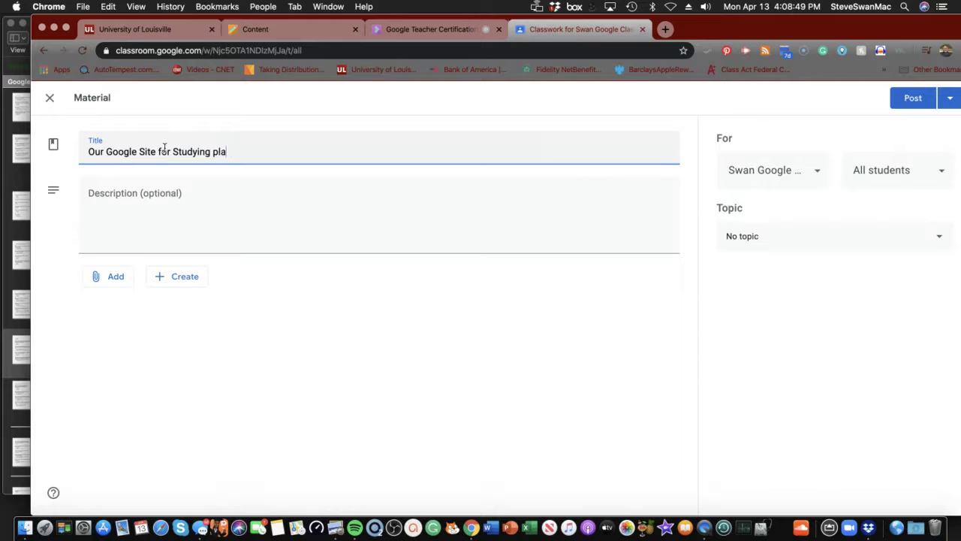
{"action": "type", "text": "nerts"}
{"action": "left_click", "coordinate": [237, 151]}
{"action": "key", "text": "BackSpace"}
{"action": "type", "text": "r"}
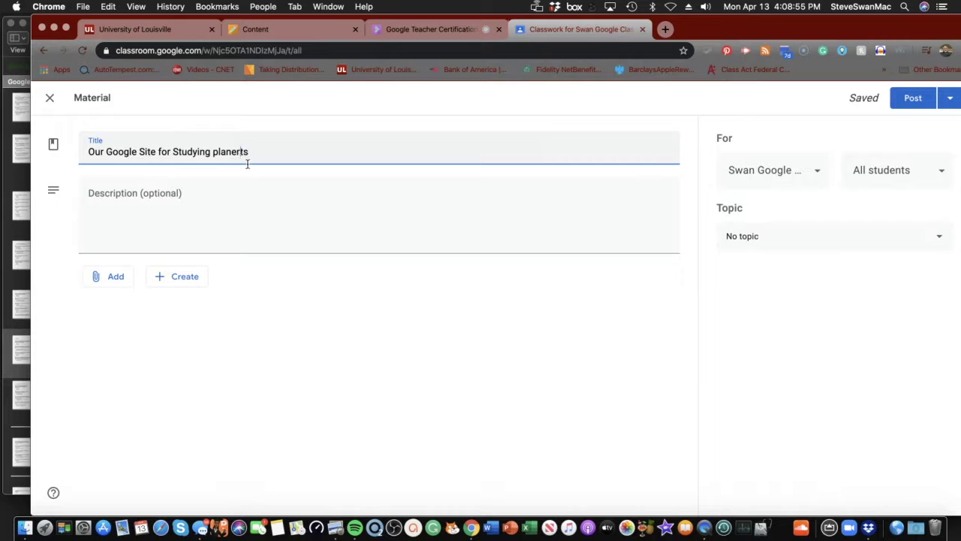
{"action": "key", "text": "BackSpace"}
{"action": "left_click", "coordinate": [220, 163]}
{"action": "key", "text": "BackSpace"}
{"action": "type", "text": "P"}
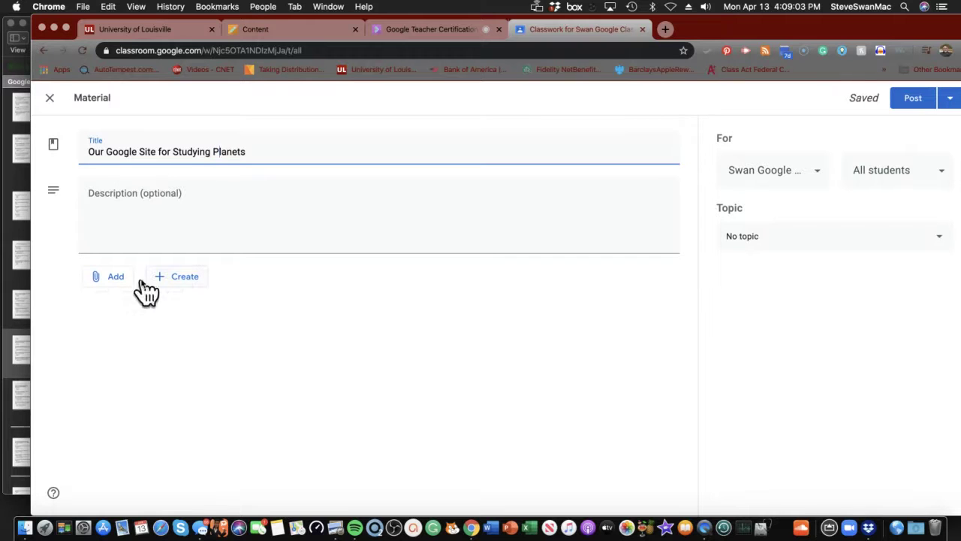
{"action": "left_click", "coordinate": [106, 283]}
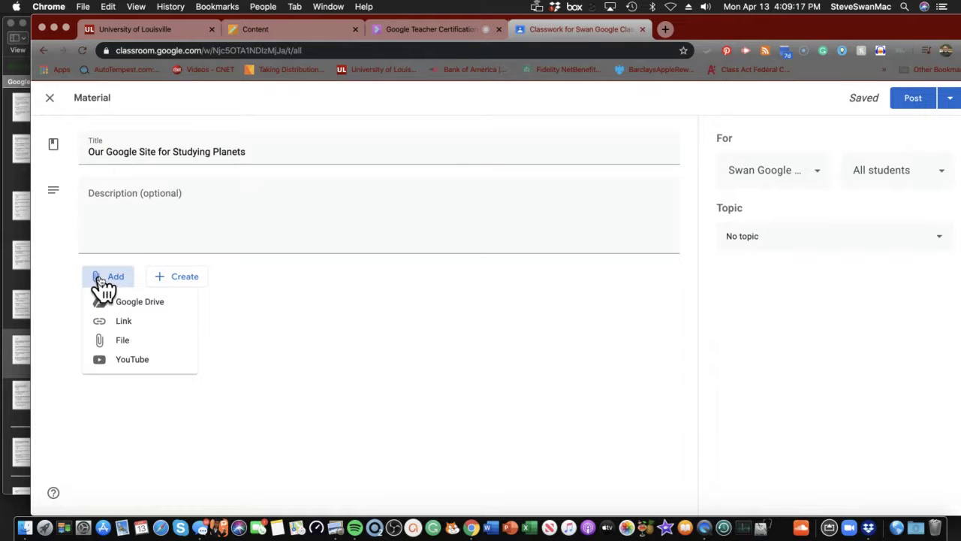
{"action": "left_click", "coordinate": [124, 323]}
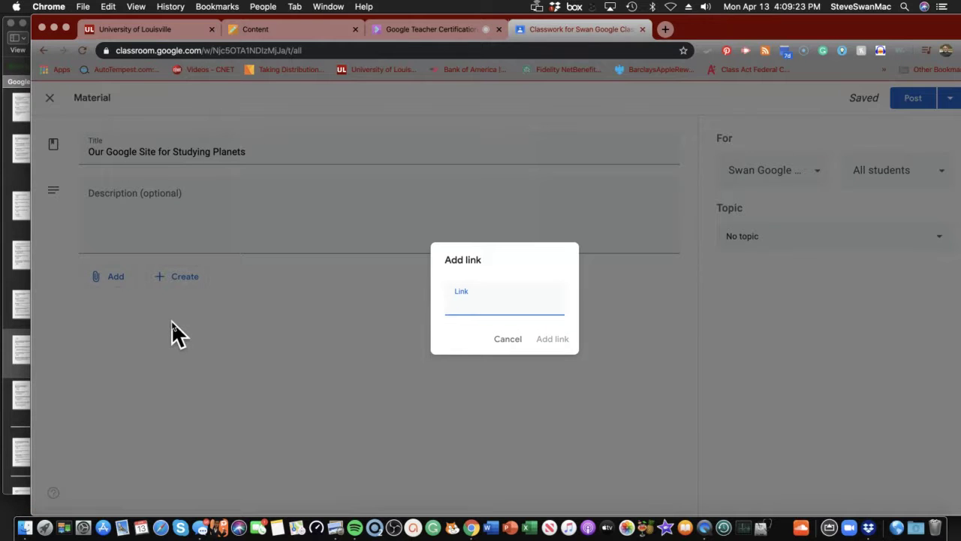
{"action": "left_click", "coordinate": [509, 340]}
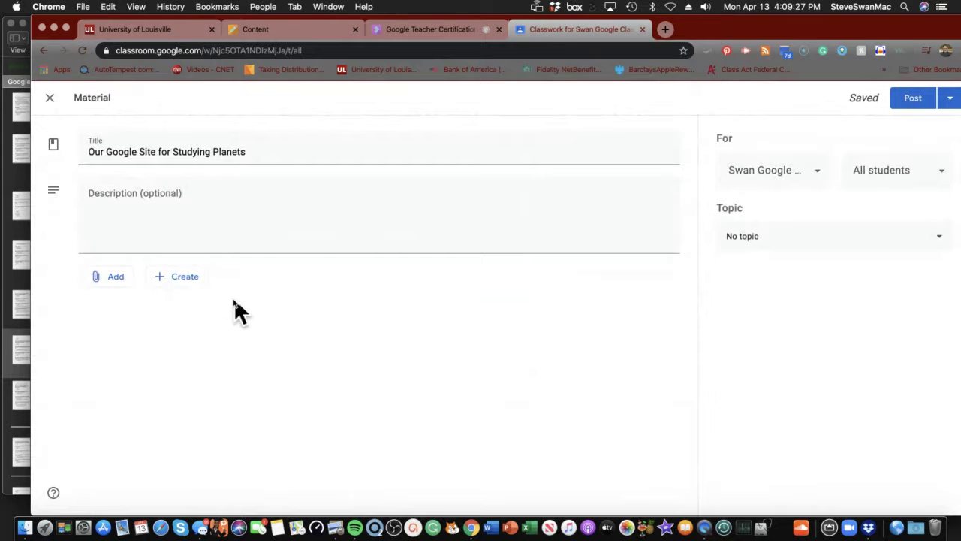
- Create a new Google Docs document as the material's attachment
{"action": "left_click", "coordinate": [189, 282]}
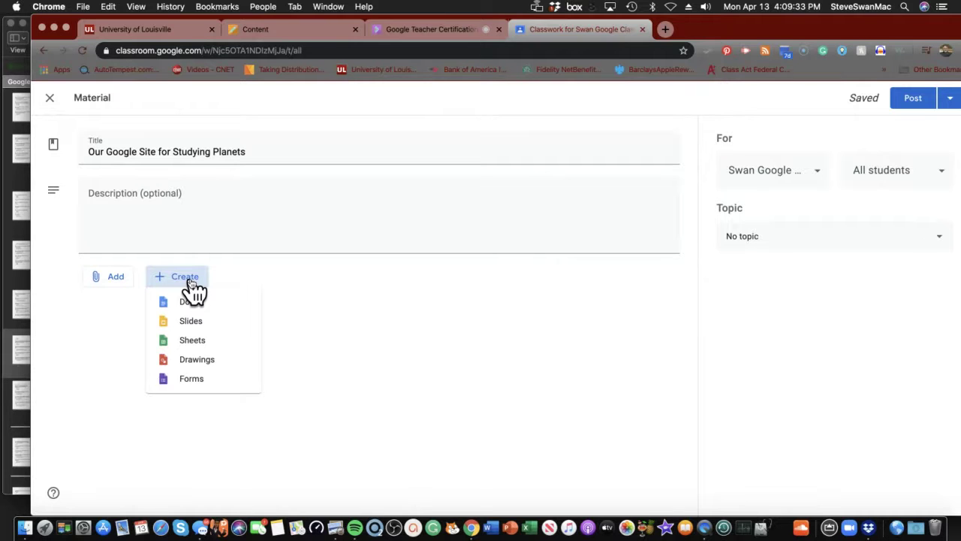
{"action": "left_click", "coordinate": [182, 305]}
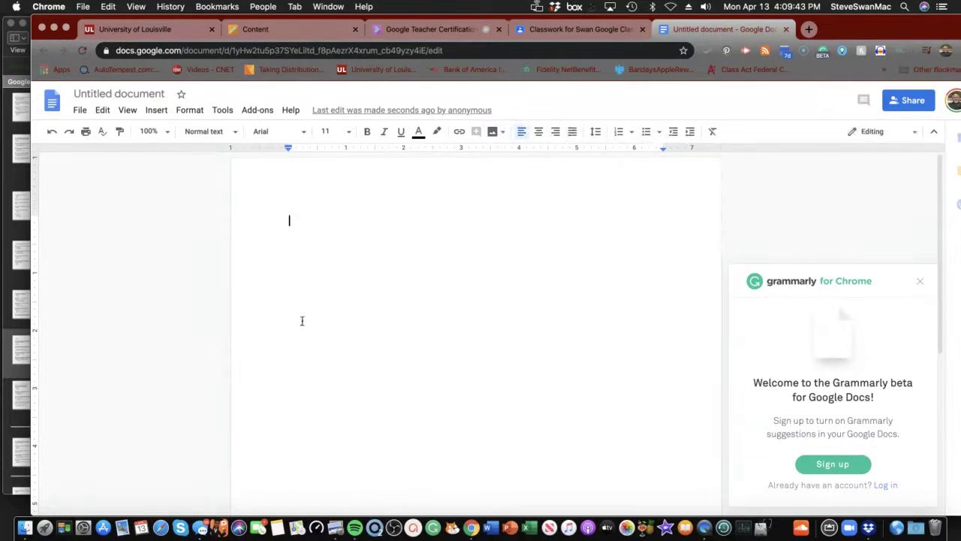
- Leave the blank Untitled document and return to the Material post showing it attached
{"action": "left_click", "coordinate": [236, 32]}
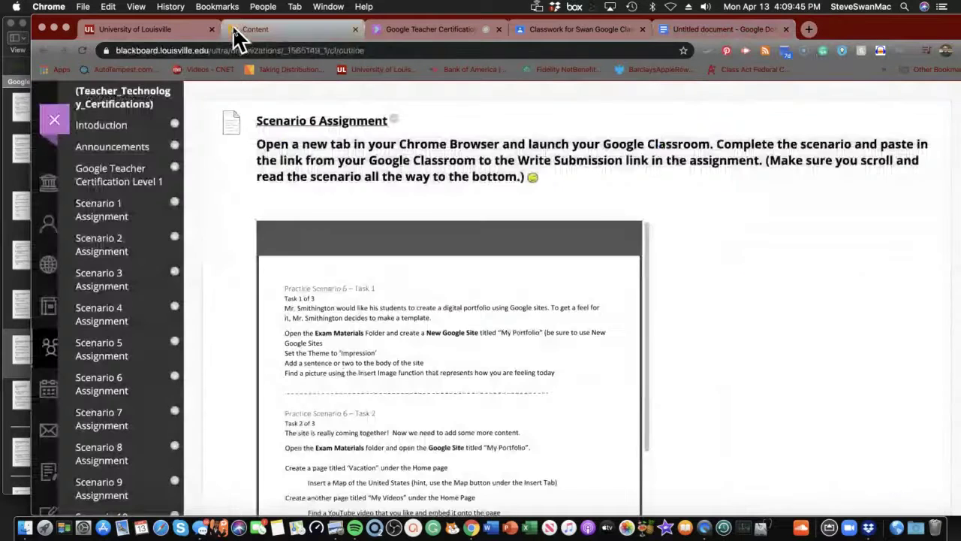
{"action": "left_click", "coordinate": [436, 34]}
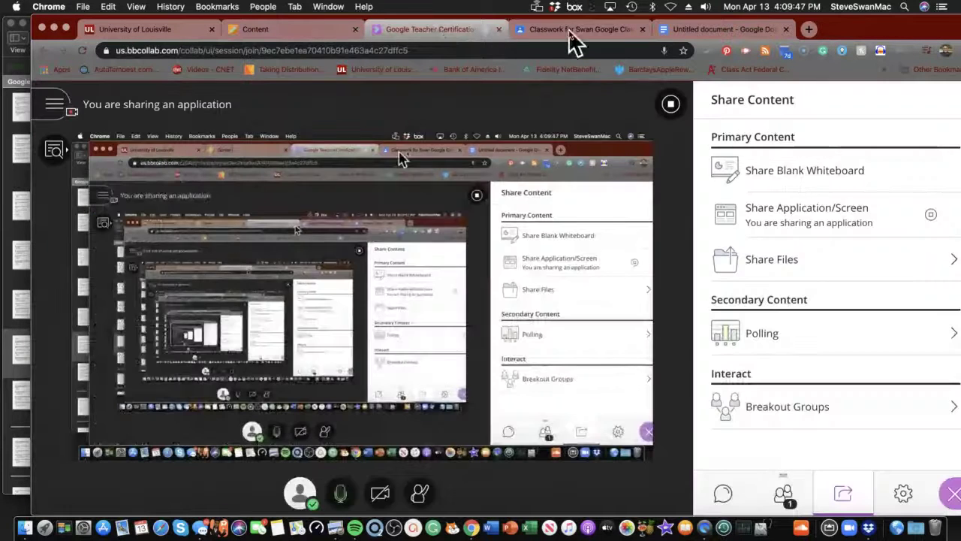
{"action": "left_click", "coordinate": [569, 30]}
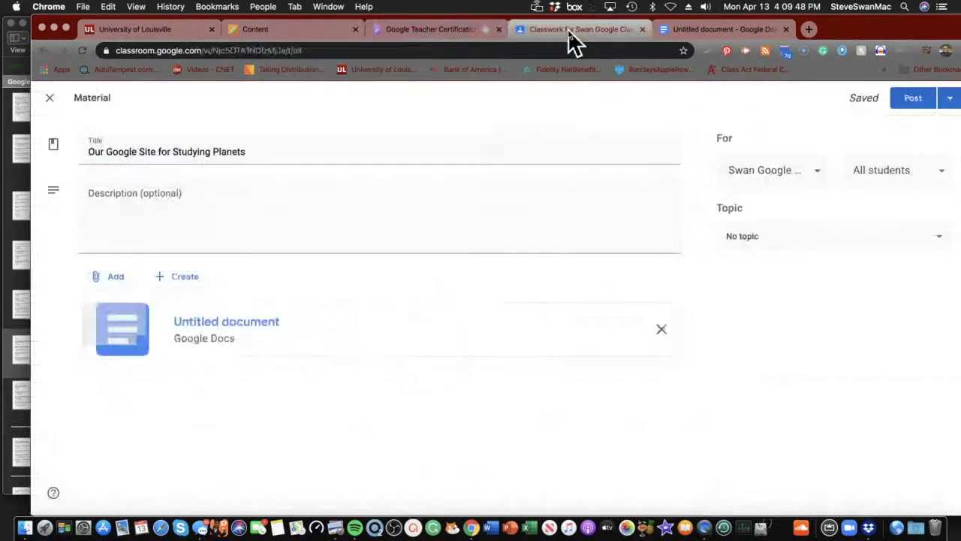
- Close the Material form, leaving 'Our Google Site for Studying Planets' as a draft
{"action": "left_click", "coordinate": [50, 98]}
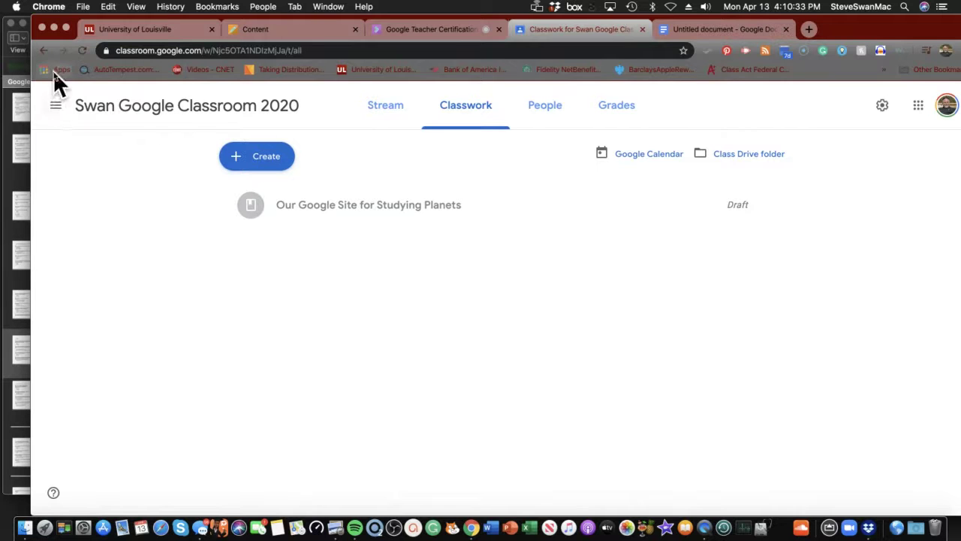
- Open the class Drive's Exam Materials folder and start a new Google Site there
{"action": "left_click", "coordinate": [727, 158]}
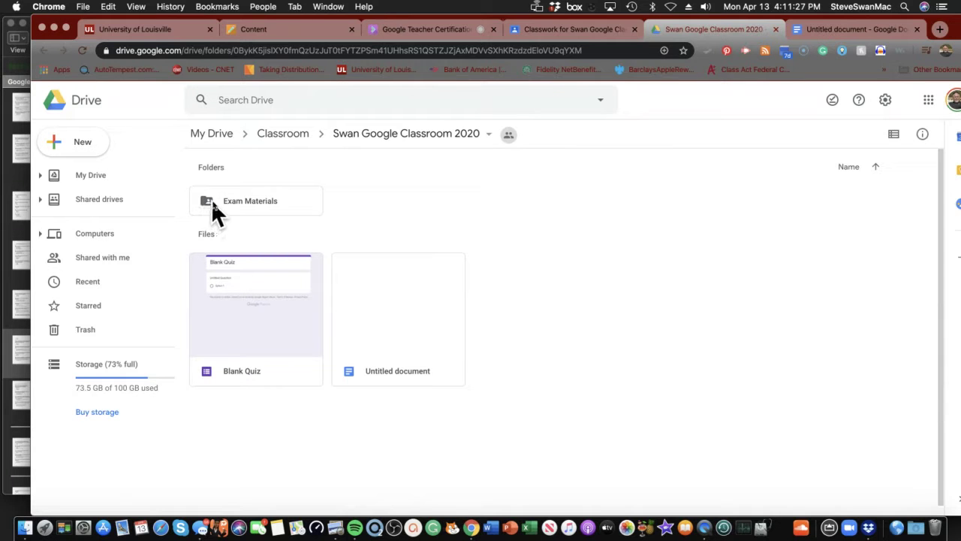
{"action": "left_click", "coordinate": [250, 199]}
{"action": "double_click", "coordinate": [249, 199]}
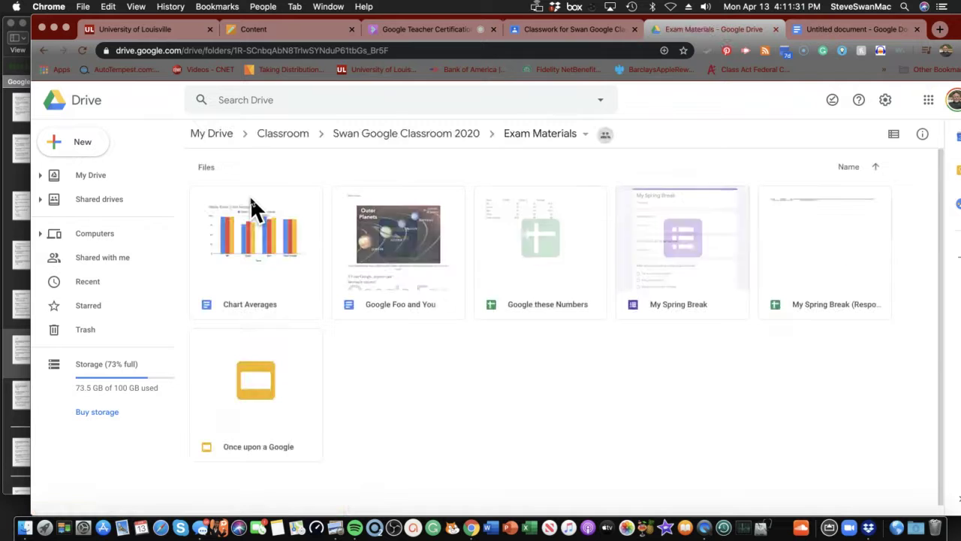
{"action": "left_click", "coordinate": [80, 146]}
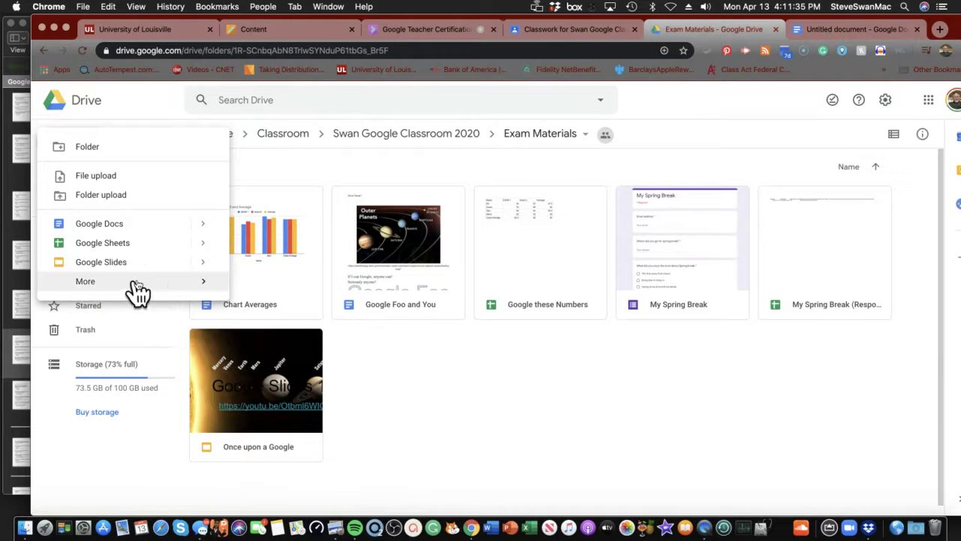
{"action": "mouse_move", "coordinate": [199, 299]}
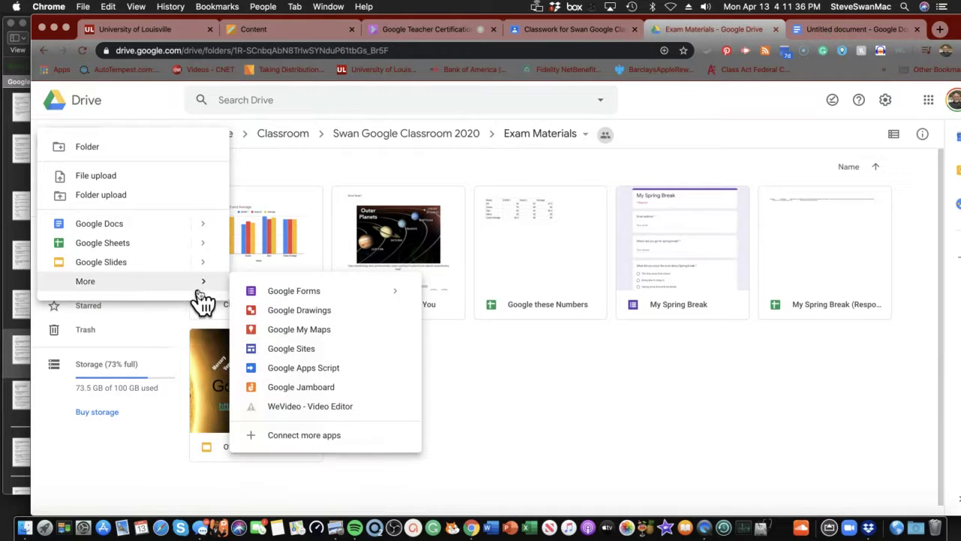
{"action": "left_click", "coordinate": [292, 352]}
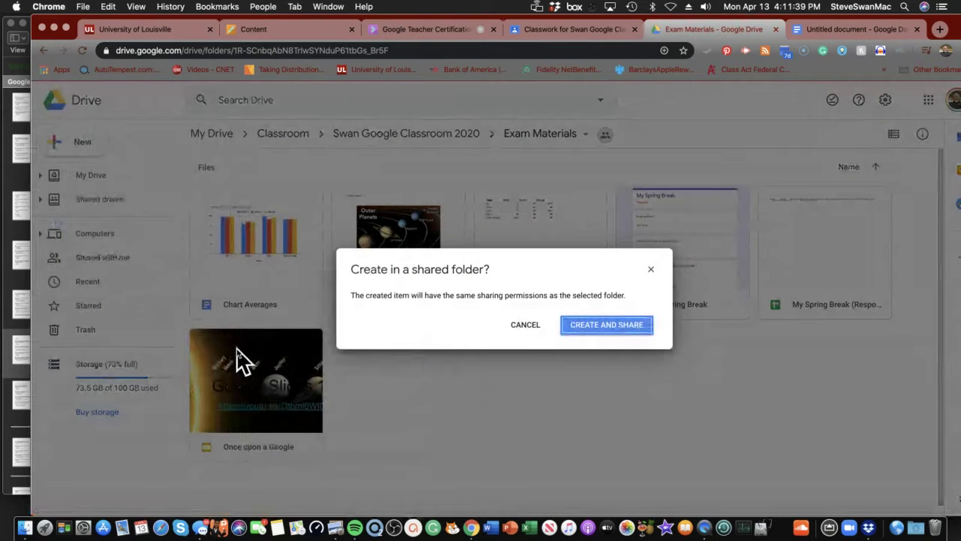
- Confirm Create and Share to make the untitled site in the shared Exam Materials folder
{"action": "left_click", "coordinate": [571, 329]}
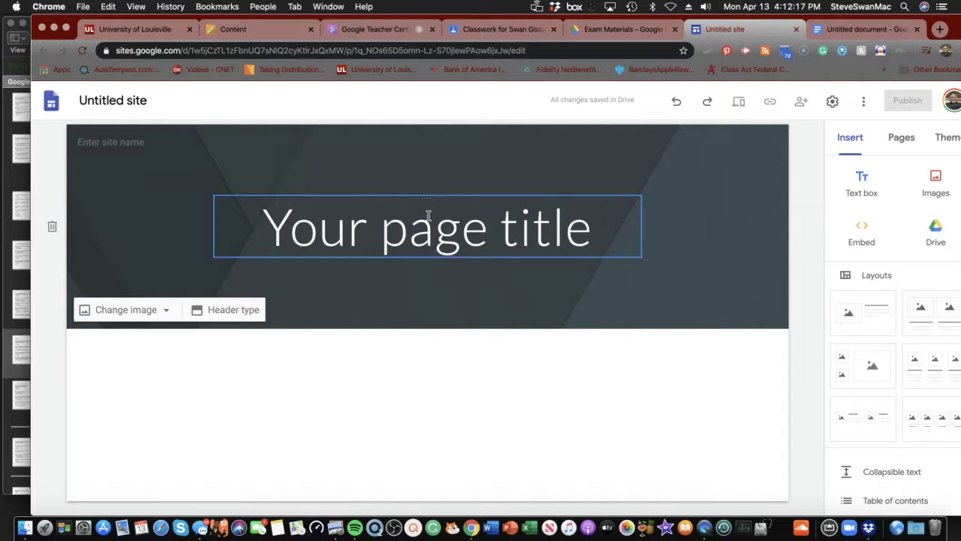
- Rename the untitled site to 'My Portfolio'
{"action": "left_click", "coordinate": [149, 99]}
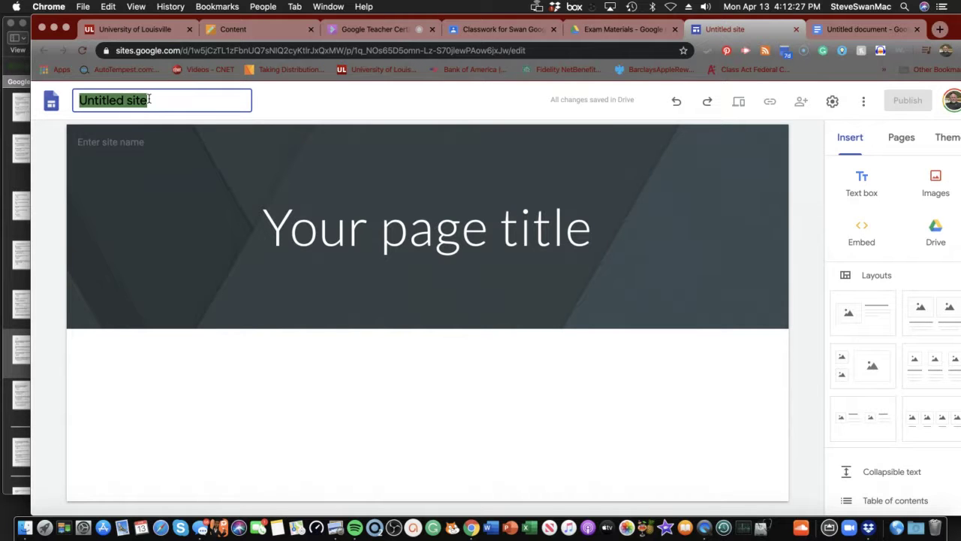
{"action": "type", "text": "My "}
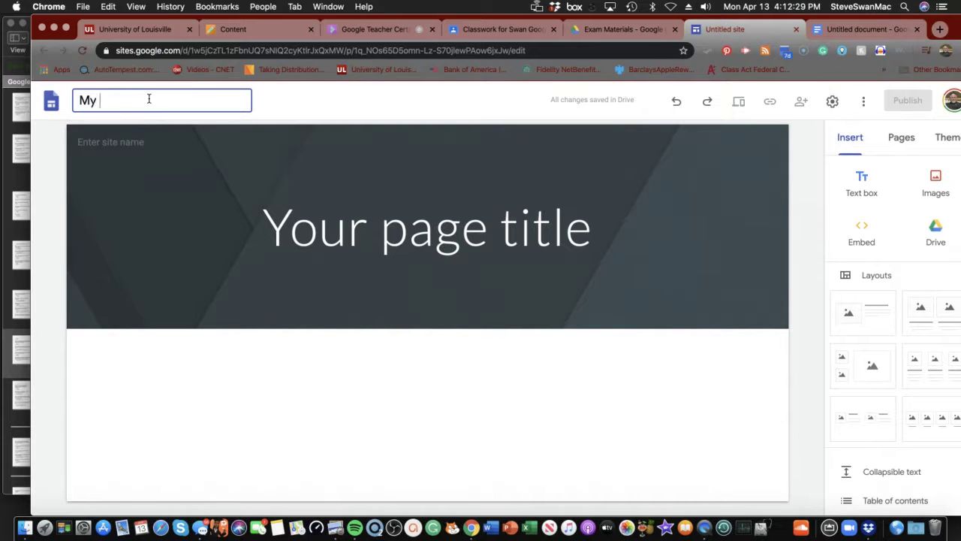
{"action": "type", "text": "Portfolio"}
{"action": "key", "text": "Return"}
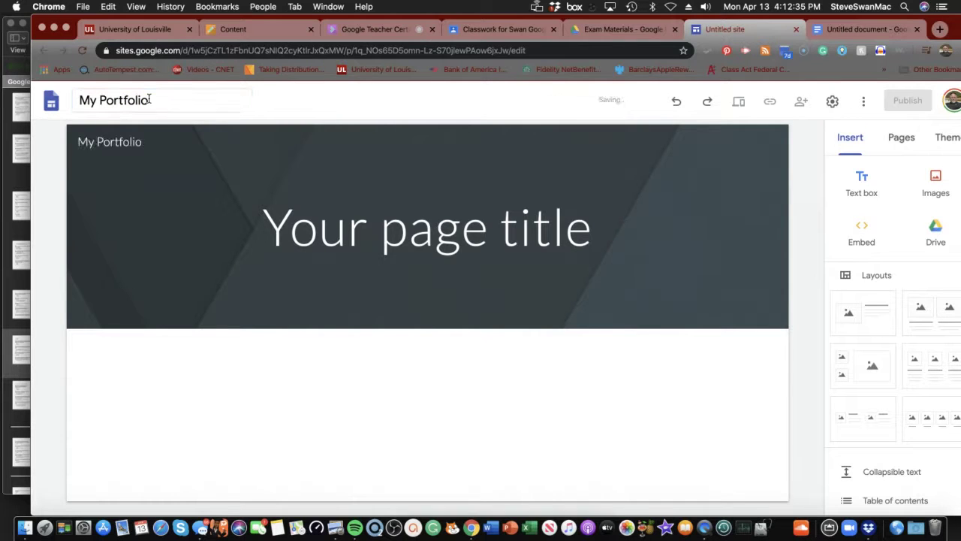
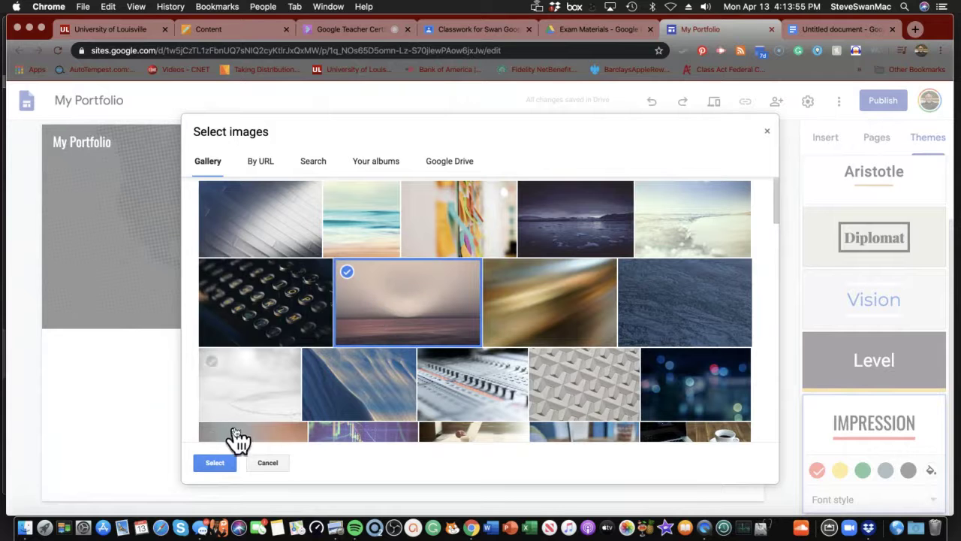
- Apply the hazy horizon photo as the header background and try the Large banner header type
{"action": "left_click", "coordinate": [217, 463]}
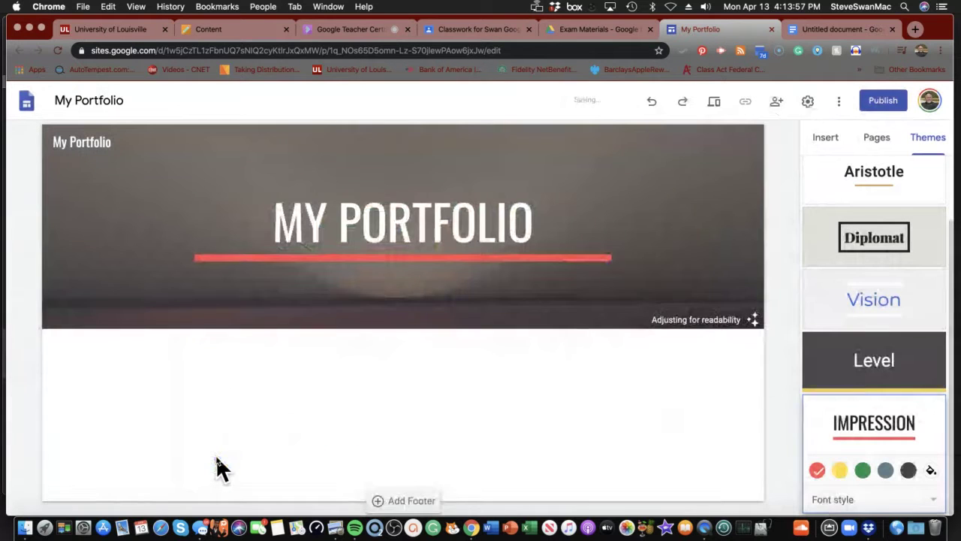
{"action": "mouse_move", "coordinate": [122, 304]}
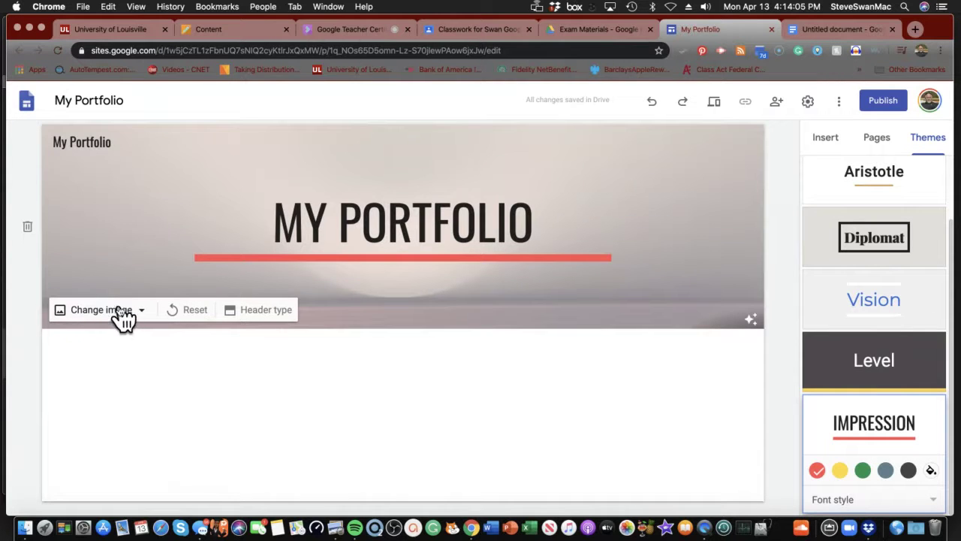
{"action": "left_click", "coordinate": [248, 314]}
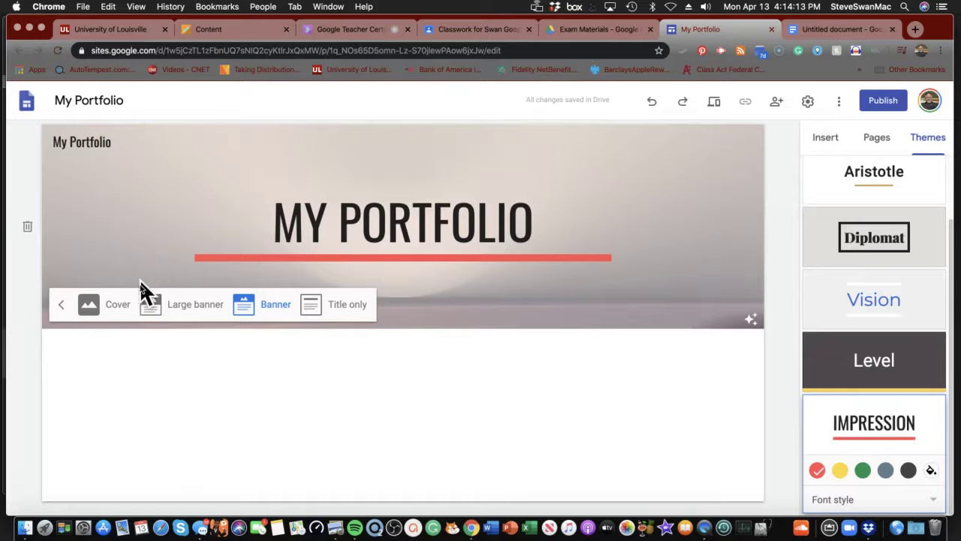
{"action": "left_click", "coordinate": [159, 305]}
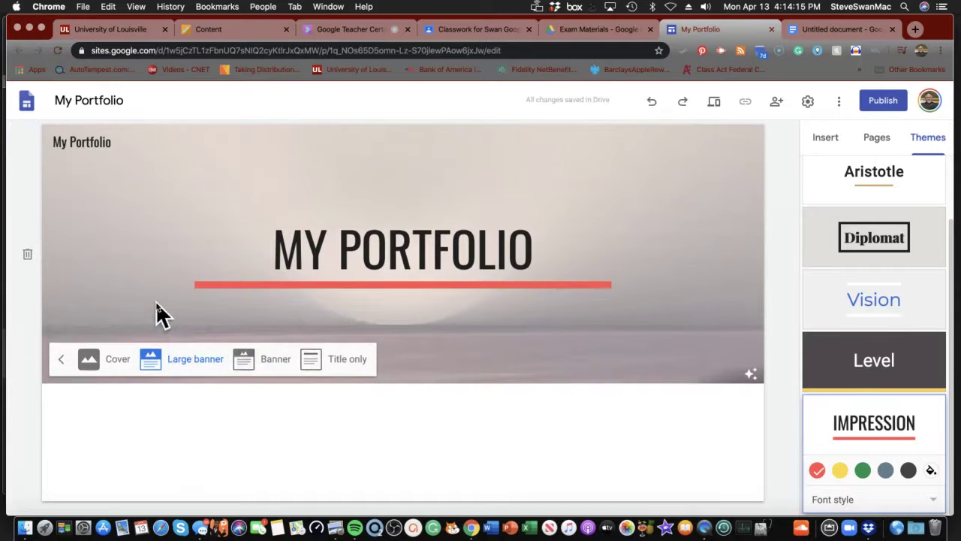
{"action": "left_click", "coordinate": [242, 359]}
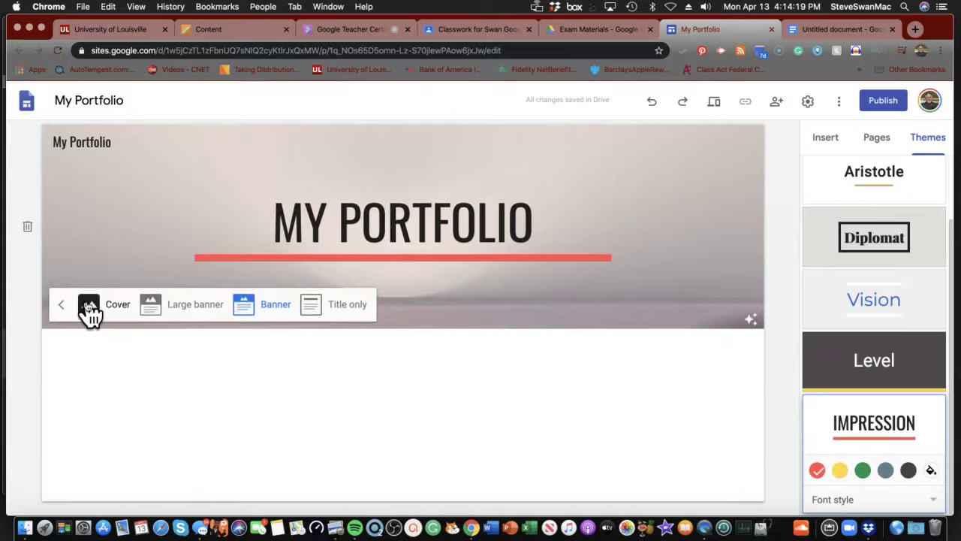
- Try the Cover and Title only header types, then settle on Banner and finish the header
{"action": "left_click", "coordinate": [87, 305]}
{"action": "scroll", "coordinate": [112, 308], "scroll_direction": "down", "scroll_amount": 2}
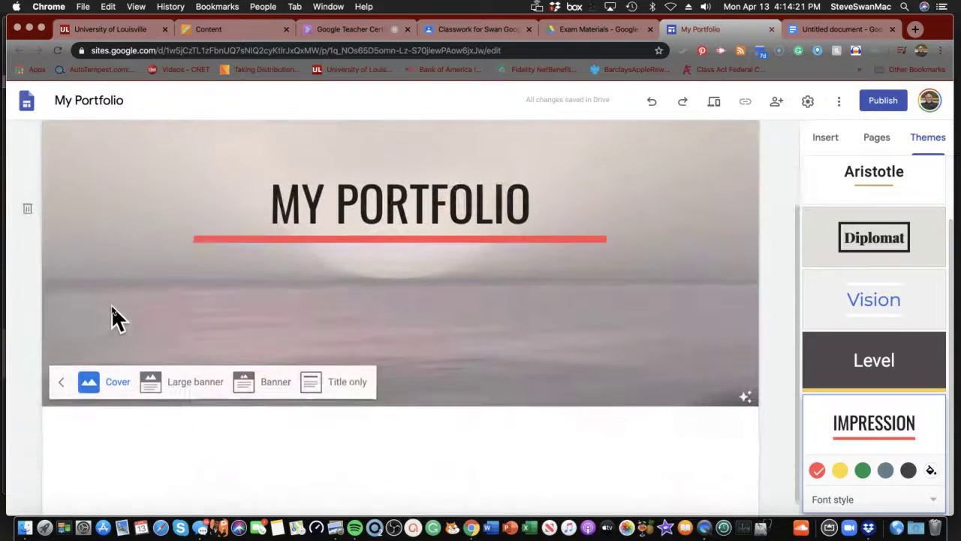
{"action": "scroll", "coordinate": [111, 308], "scroll_direction": "up", "scroll_amount": 2}
{"action": "scroll", "coordinate": [112, 308], "scroll_direction": "down", "scroll_amount": 2}
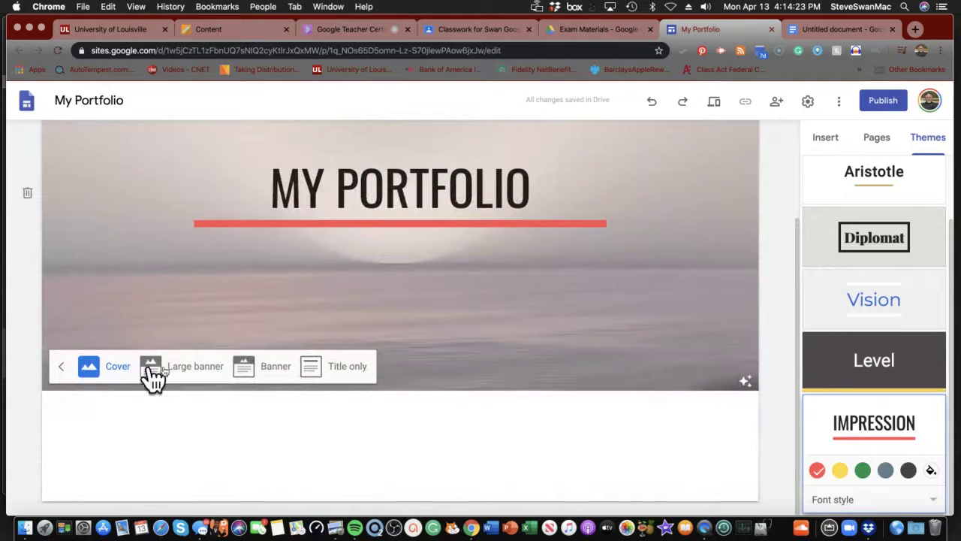
{"action": "left_click", "coordinate": [238, 368]}
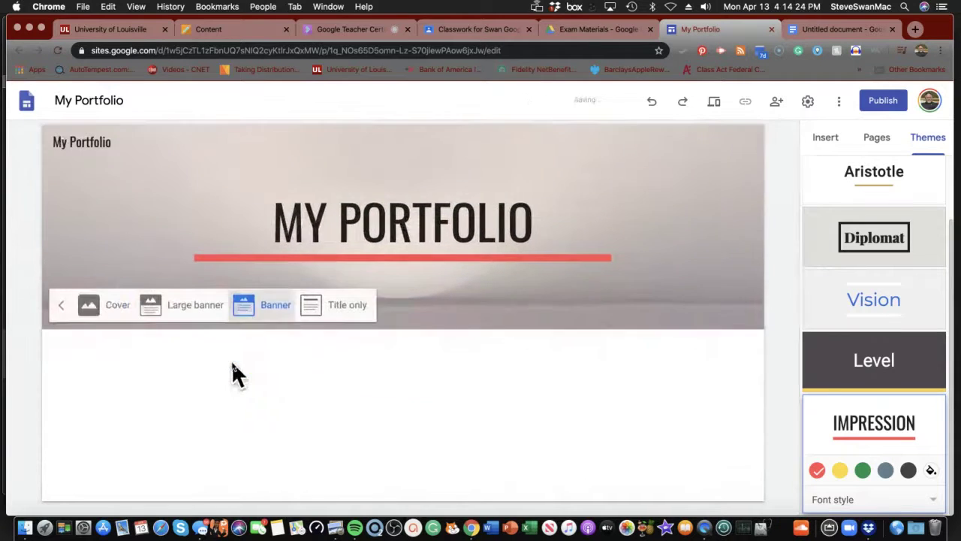
{"action": "left_click", "coordinate": [314, 305]}
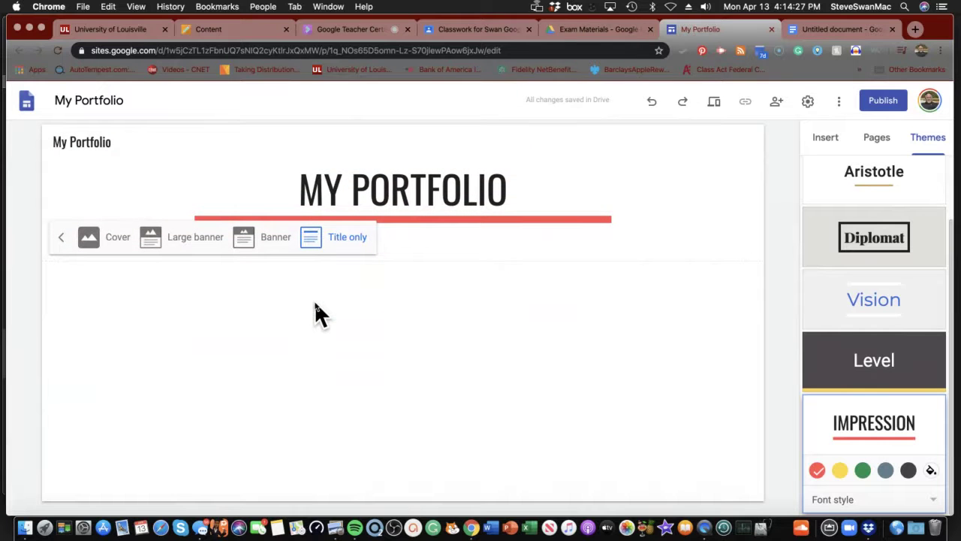
{"action": "left_click", "coordinate": [244, 237]}
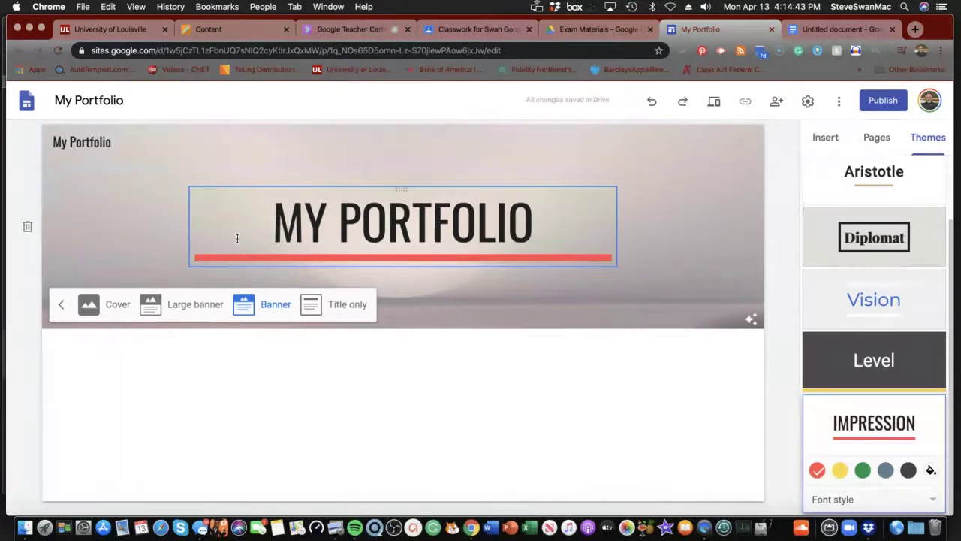
{"action": "left_click", "coordinate": [215, 428]}
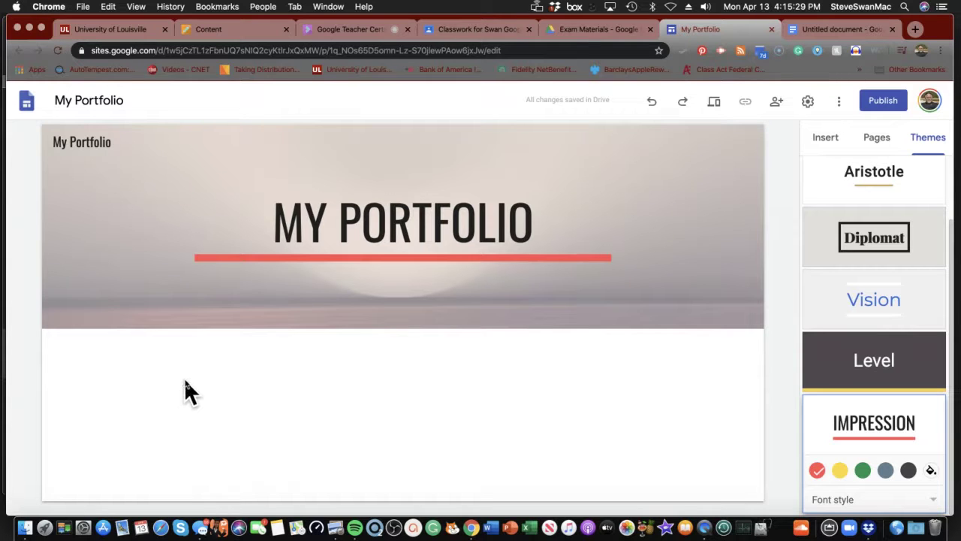
- Insert a text box below the header reading 'Today i am feeling sunny. It may be cold outside, but I feel warm.'
{"action": "left_click", "coordinate": [819, 140]}
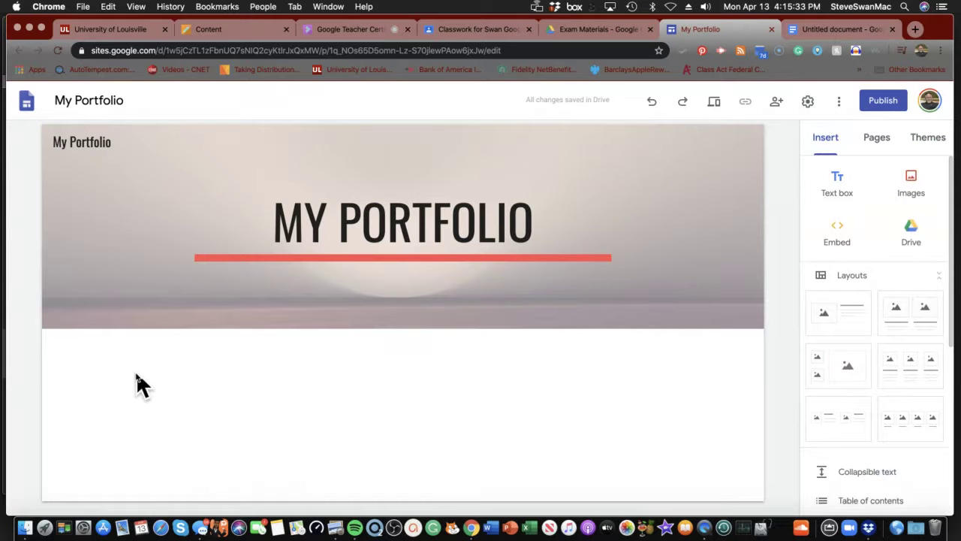
{"action": "left_click", "coordinate": [836, 197]}
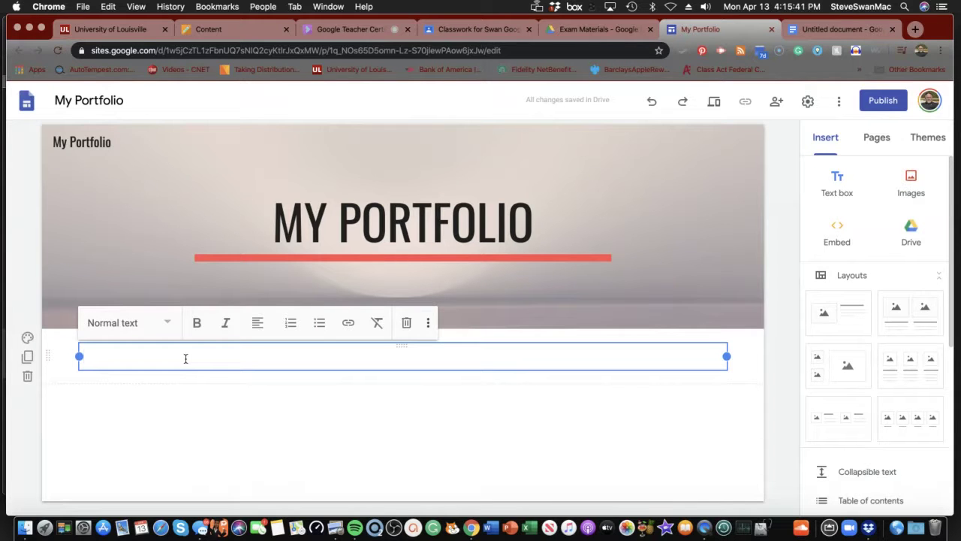
{"action": "type", "text": "Toda"}
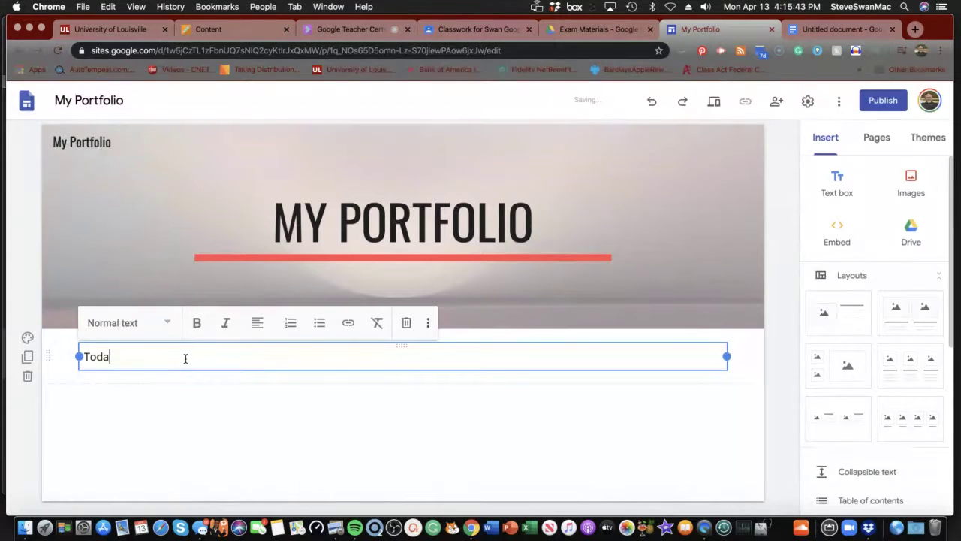
{"action": "type", "text": "y i am feeli"}
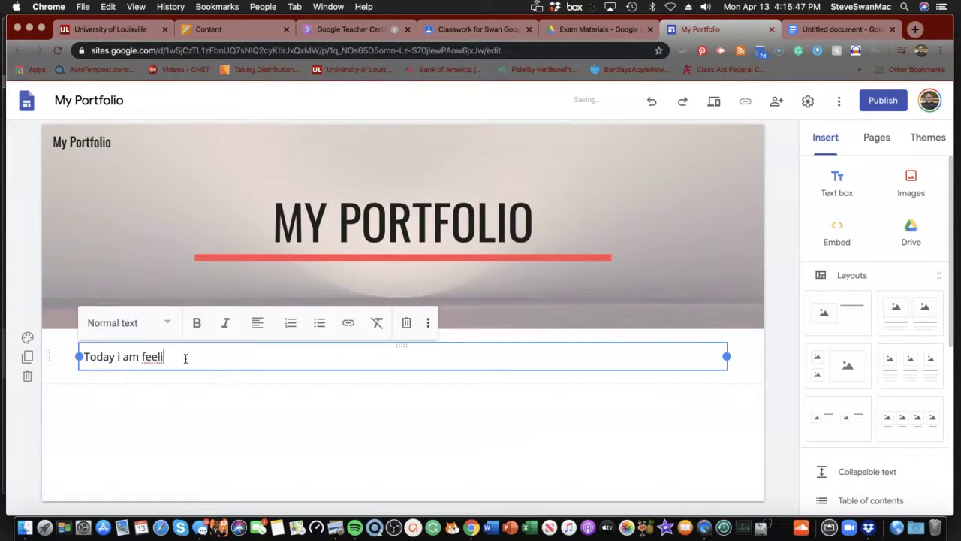
{"action": "type", "text": "ng sunny."}
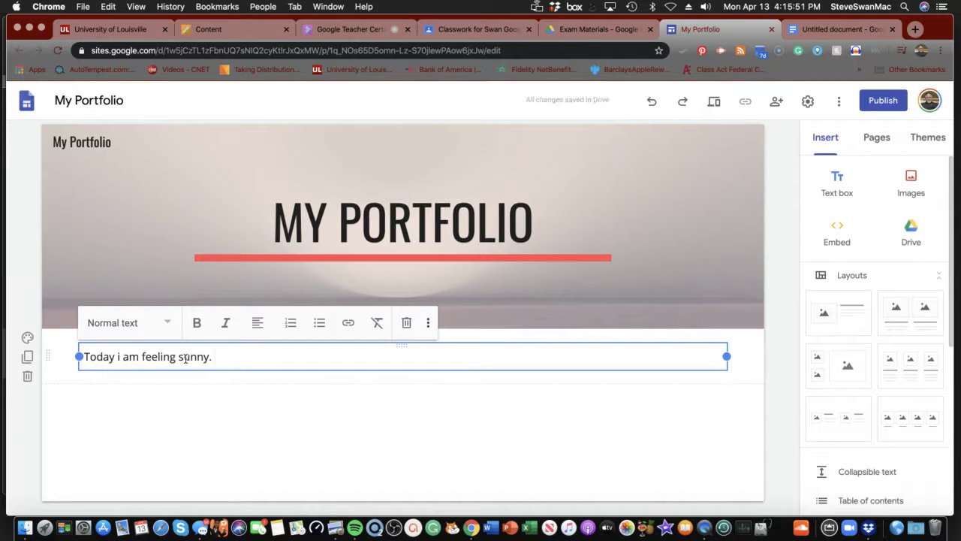
{"action": "type", "text": " It may be co"}
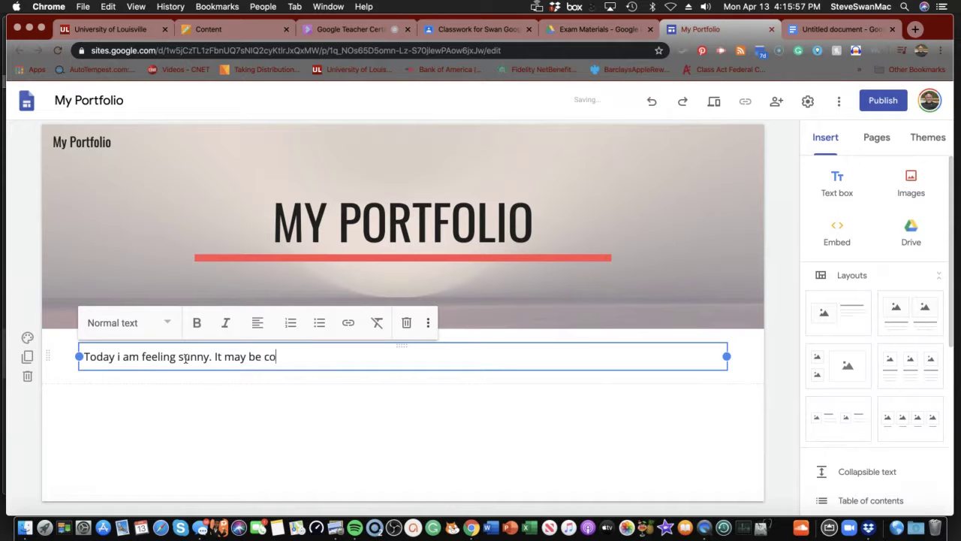
{"action": "type", "text": "ld ou"}
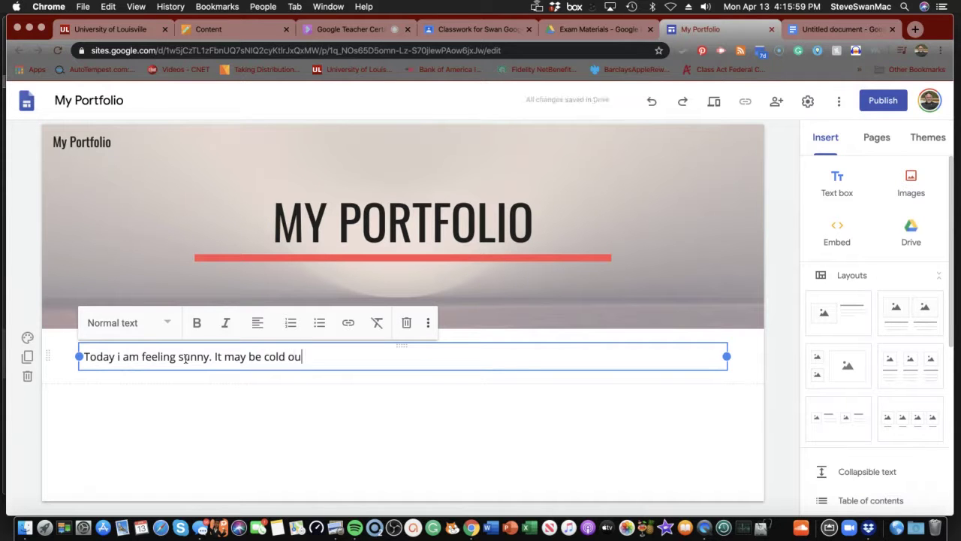
{"action": "type", "text": "tside, but I"}
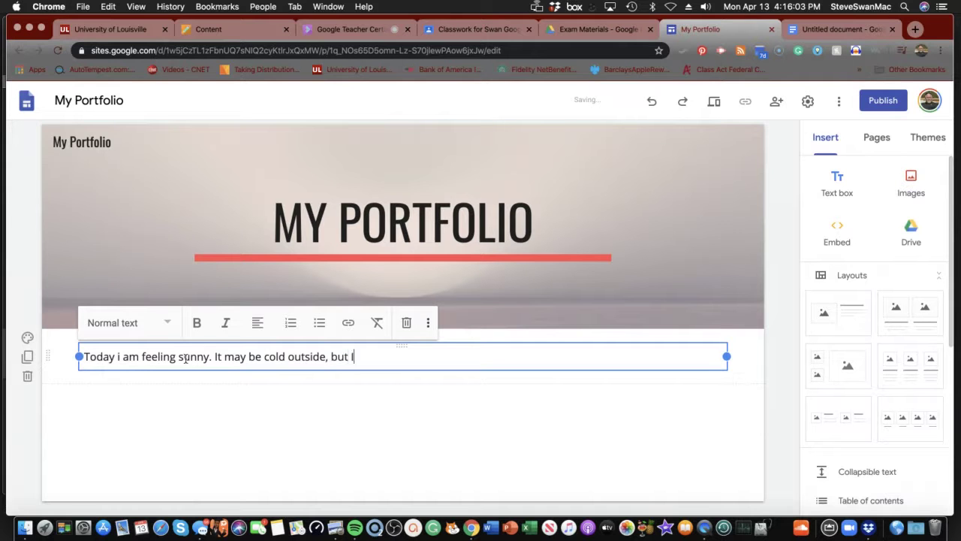
{"action": "type", "text": " feel warm."}
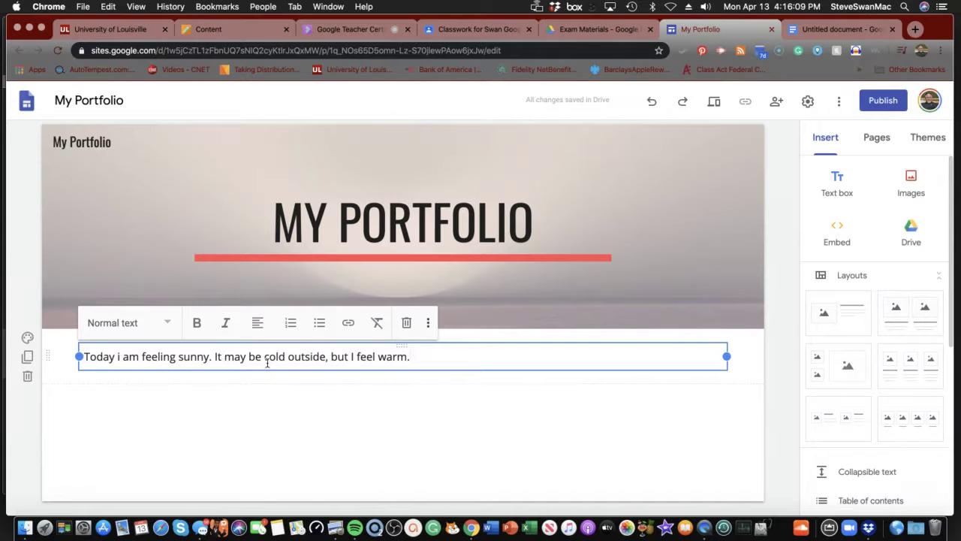
{"action": "left_click", "coordinate": [294, 461]}
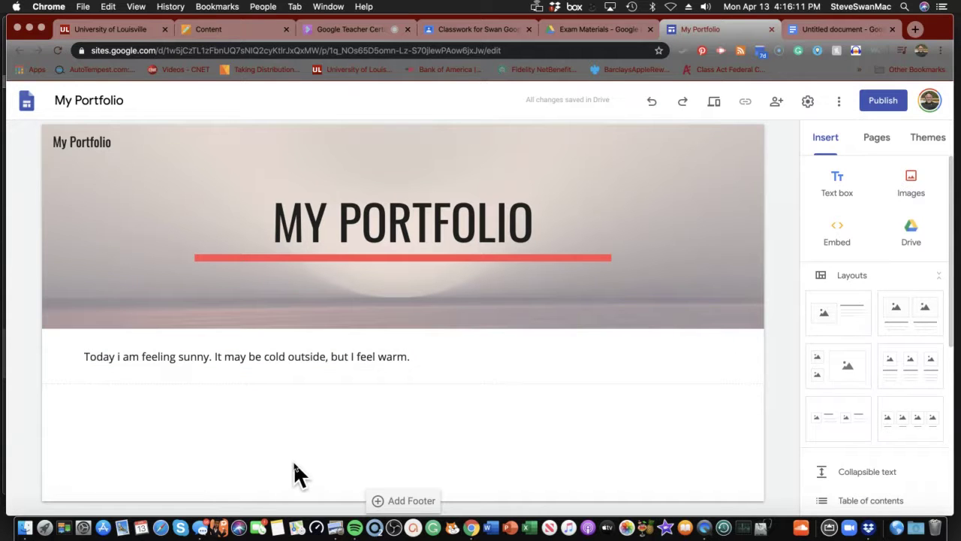
{"action": "left_click", "coordinate": [422, 360]}
{"action": "key", "text": "super+a"}
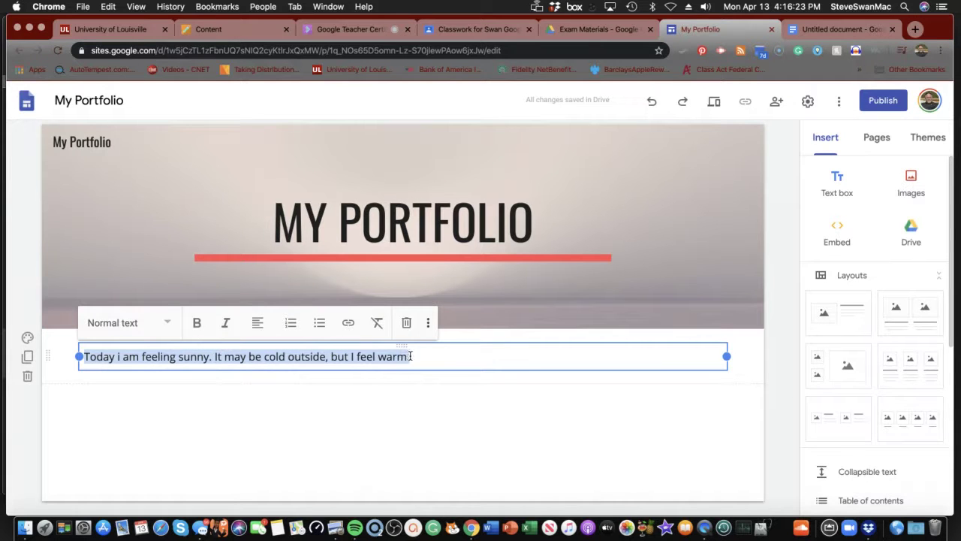
{"action": "left_click", "coordinate": [428, 325]}
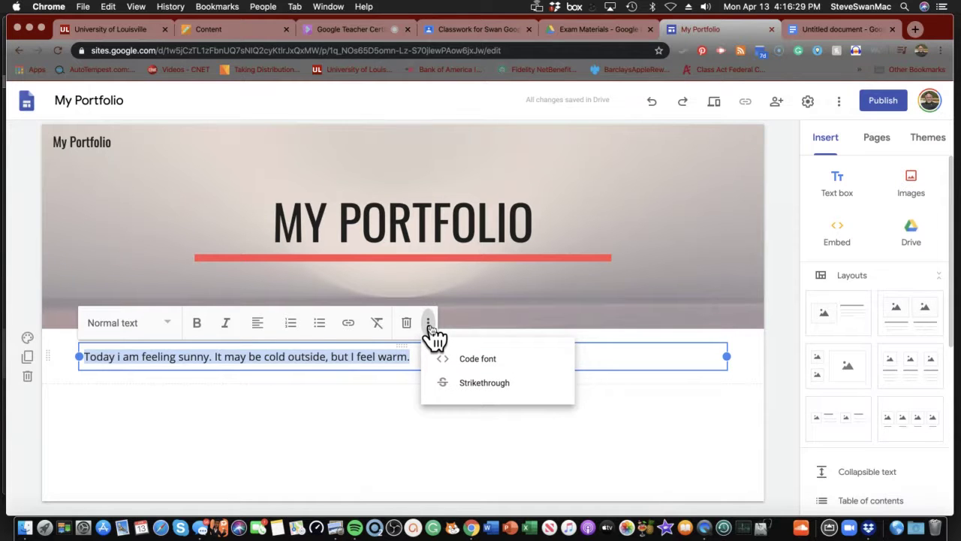
{"action": "left_click", "coordinate": [431, 330]}
{"action": "left_click_drag", "start_coordinate": [425, 356], "coordinate": [310, 356]}
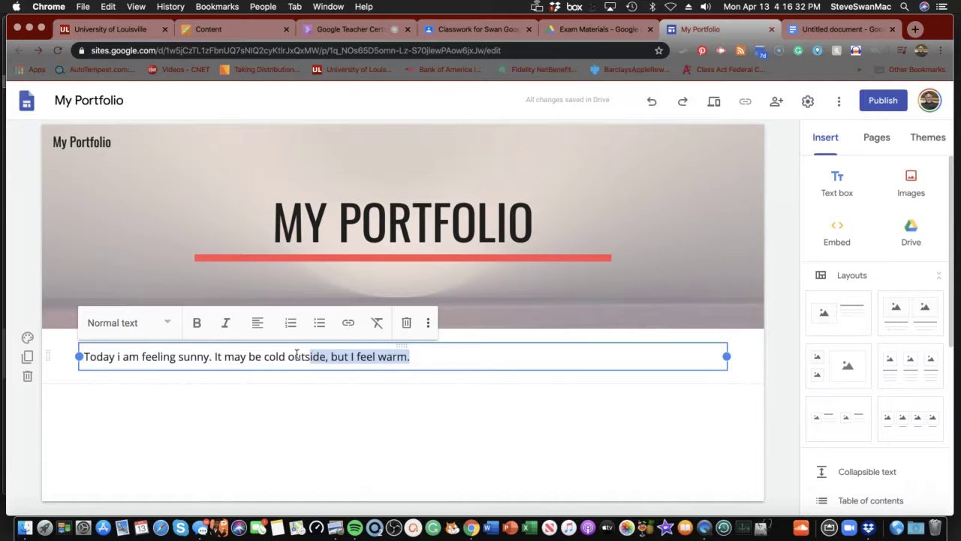
{"action": "left_click", "coordinate": [198, 324]}
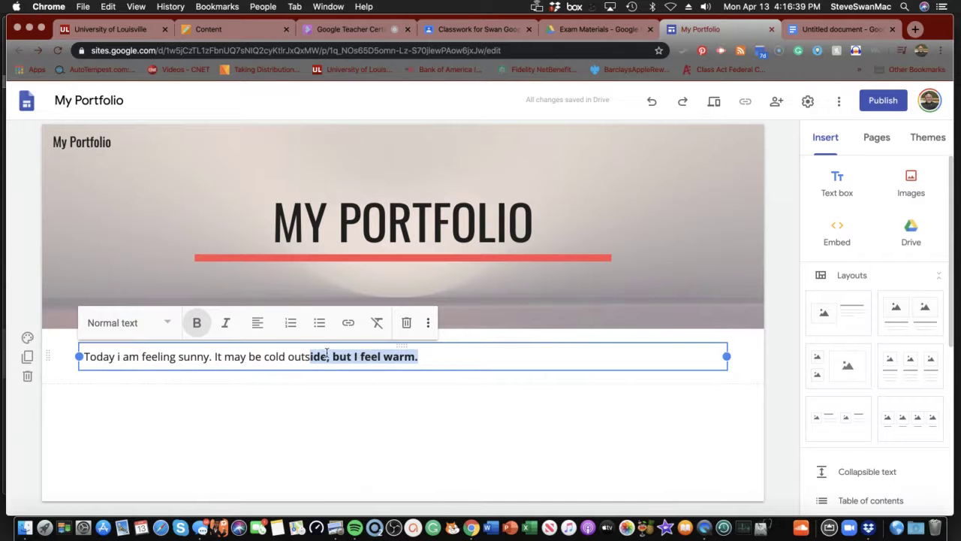
{"action": "left_click", "coordinate": [652, 103]}
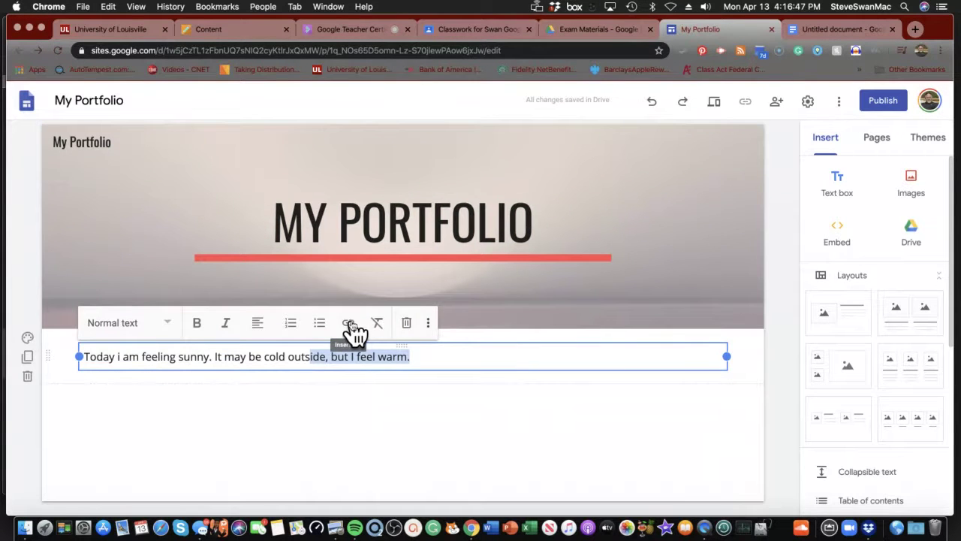
{"action": "left_click", "coordinate": [425, 360]}
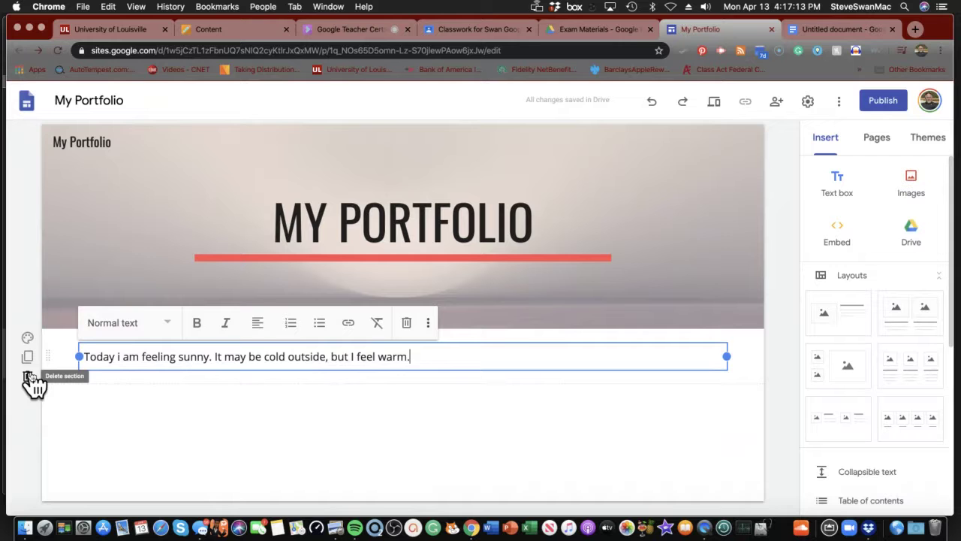
{"action": "left_click_drag", "start_coordinate": [455, 346], "coordinate": [445, 389]}
{"action": "left_click", "coordinate": [439, 356]}
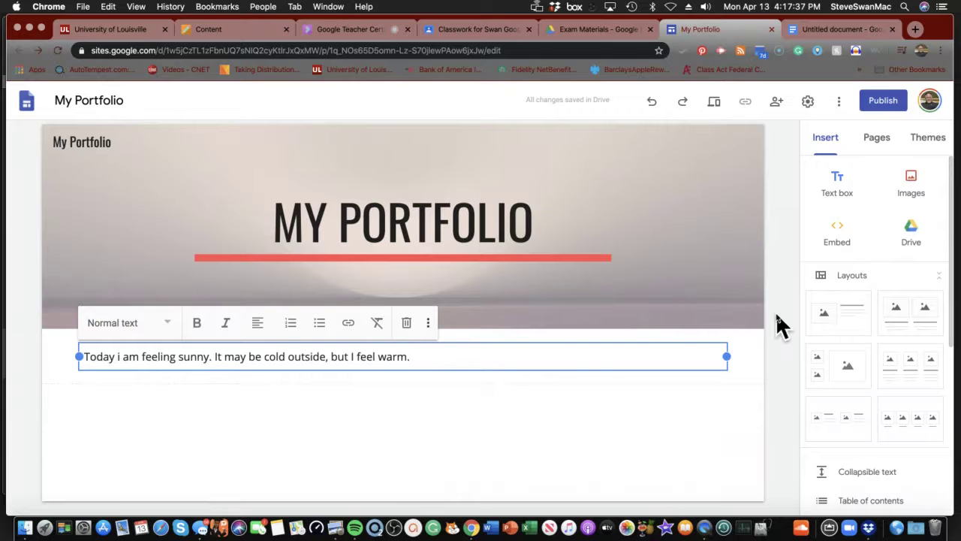
- Create a new page named 'Vacation' from the Pages list
{"action": "left_click", "coordinate": [877, 142]}
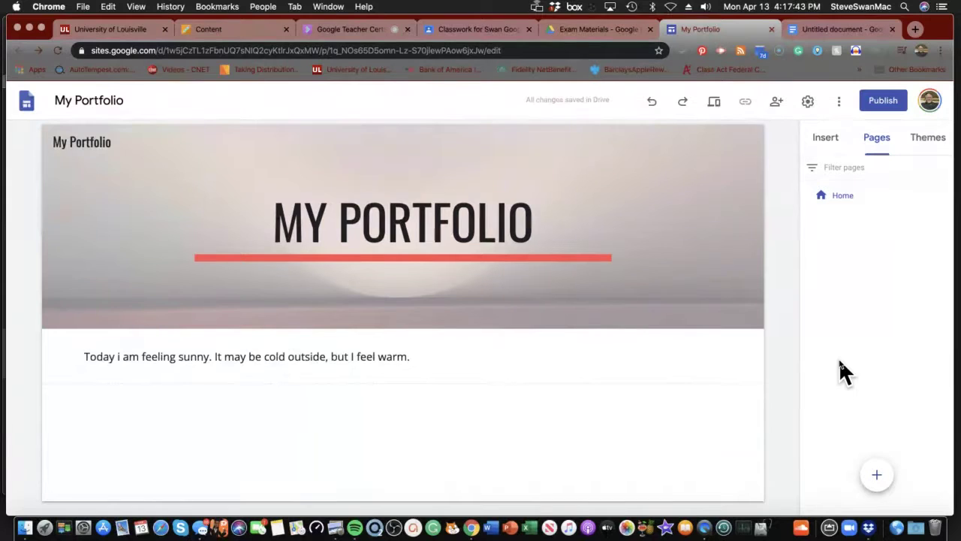
{"action": "mouse_move", "coordinate": [879, 477]}
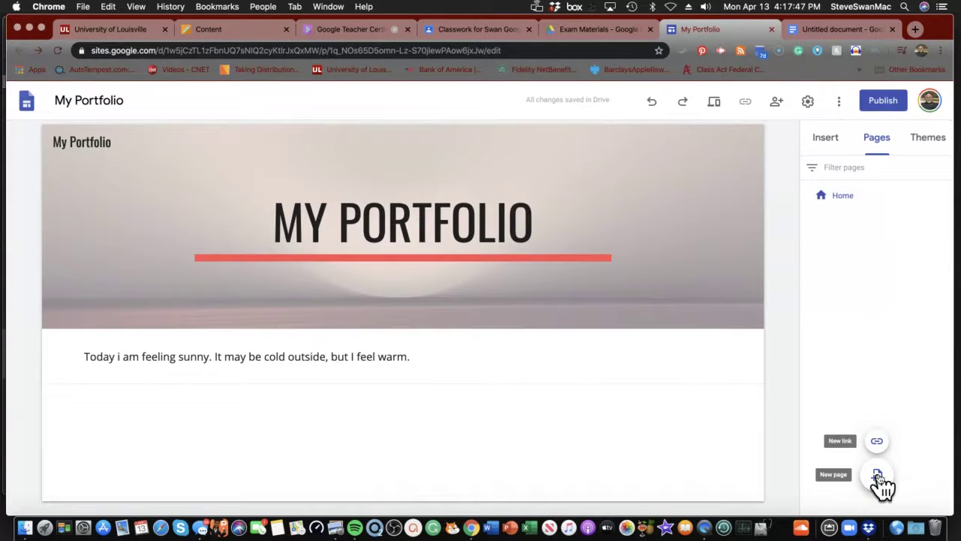
{"action": "left_click", "coordinate": [879, 478]}
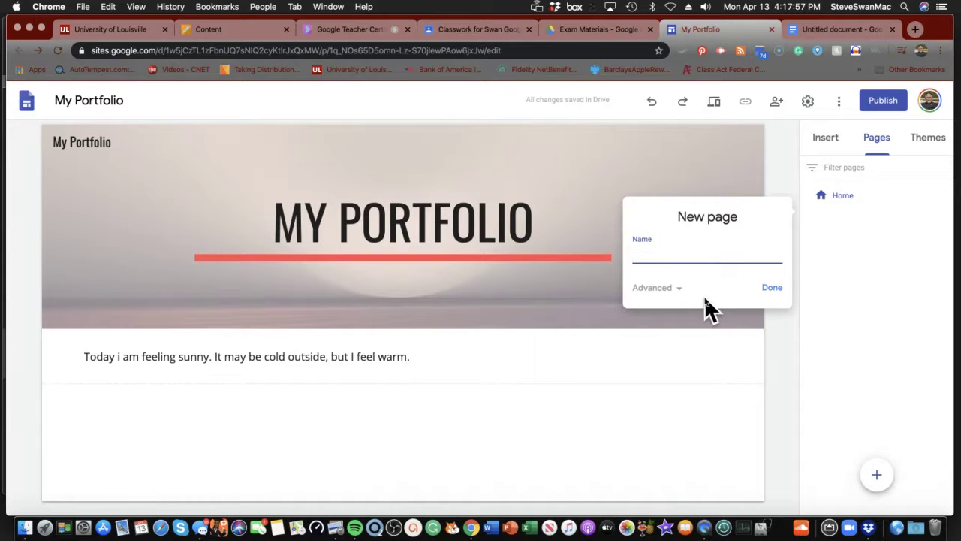
{"action": "type", "text": "Vacat"}
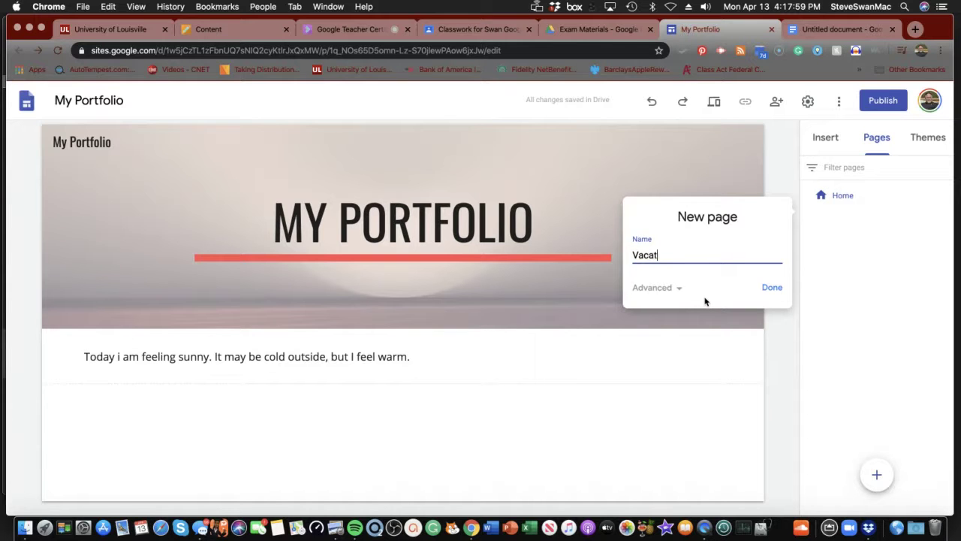
{"action": "type", "text": "ion"}
{"action": "key", "text": "Return"}
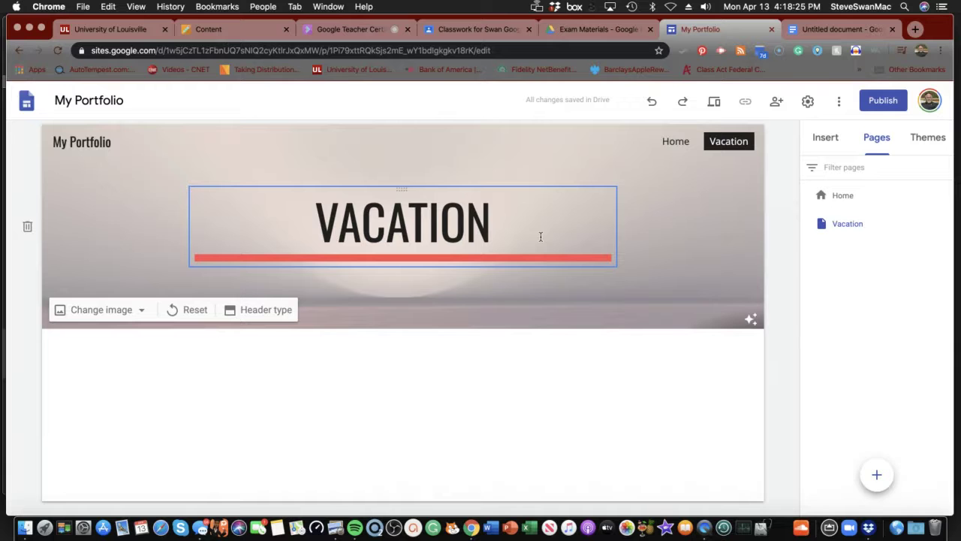
- Go to Home, come back to the Vacation page, and bring up the Insert panel's elements
{"action": "left_click", "coordinate": [688, 147]}
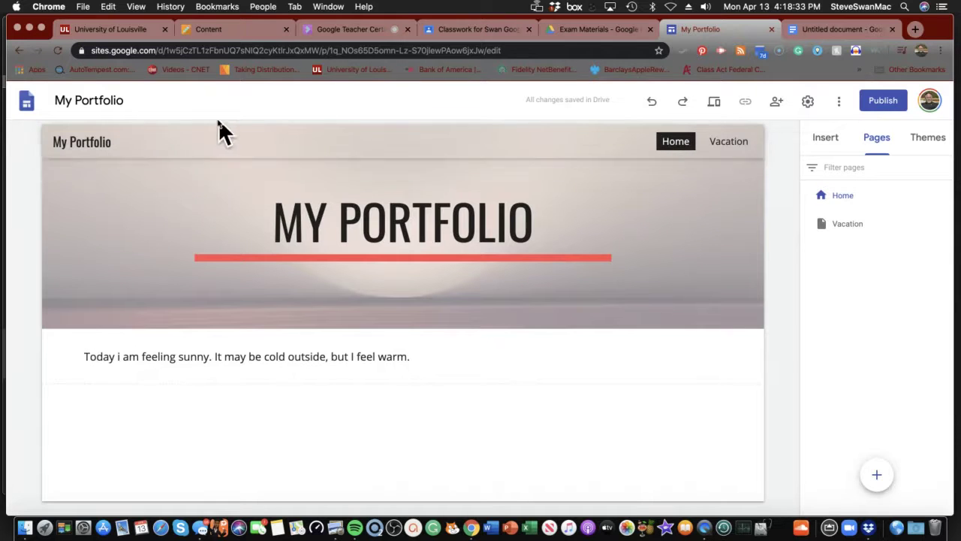
{"action": "left_click", "coordinate": [728, 143]}
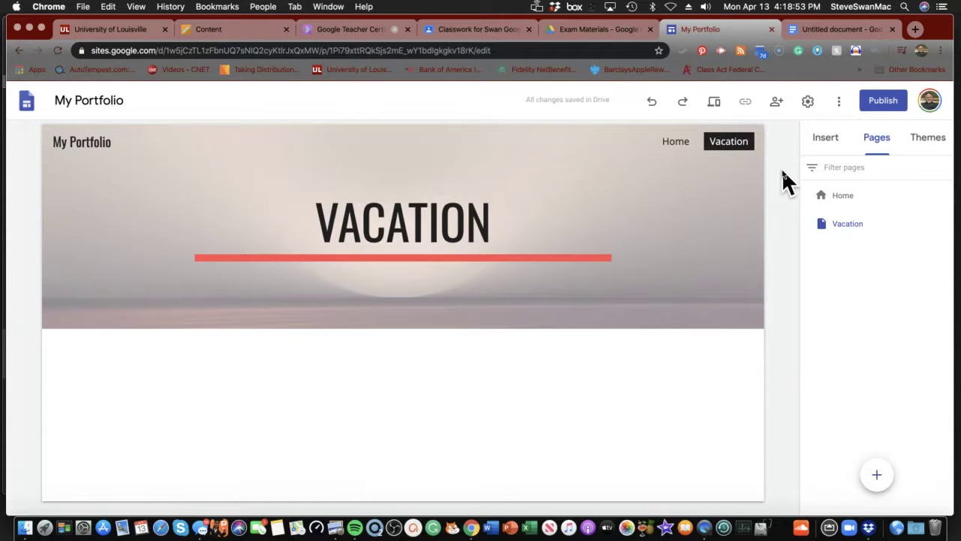
{"action": "left_click", "coordinate": [827, 142]}
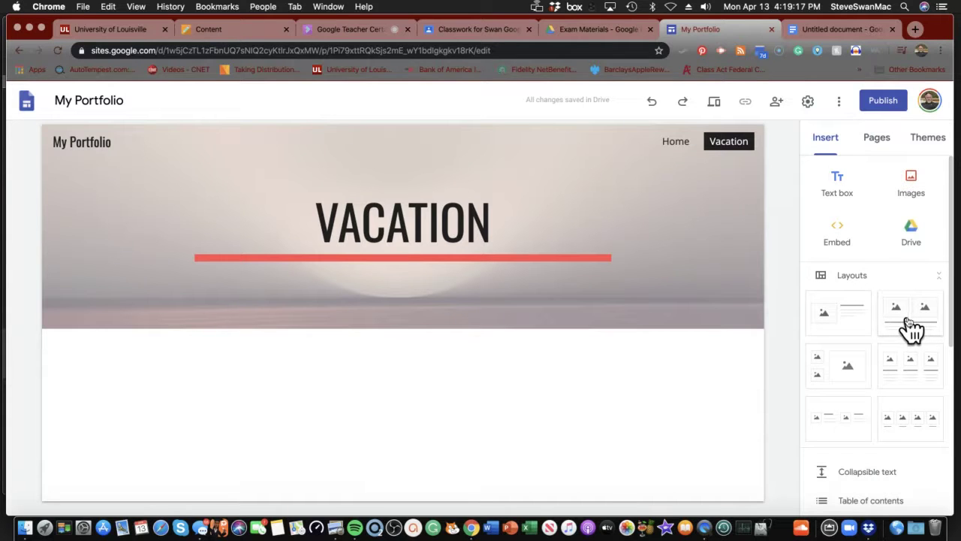
- Add an image-and-text layout to the Vacation page, then undo it
{"action": "left_click", "coordinate": [853, 328]}
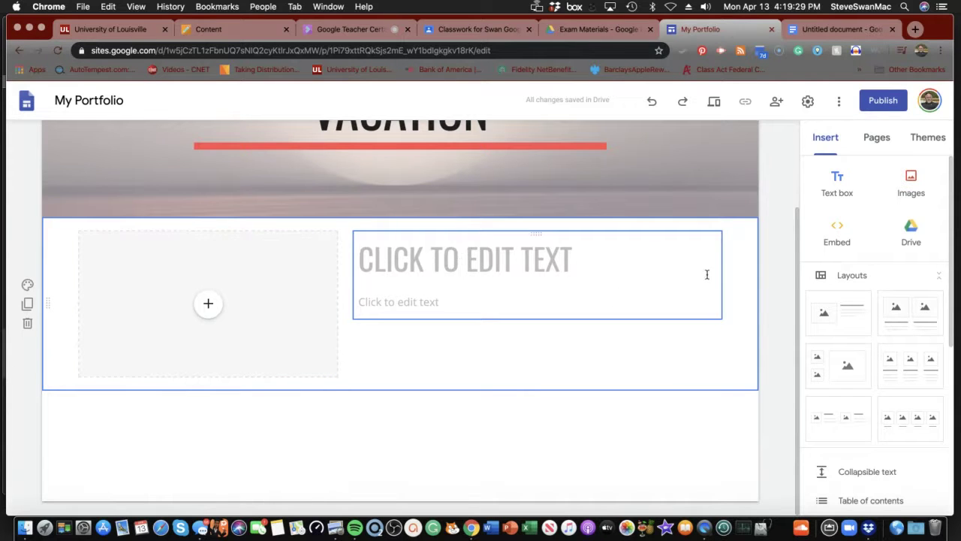
{"action": "scroll", "coordinate": [852, 316], "scroll_direction": "down", "scroll_amount": 2}
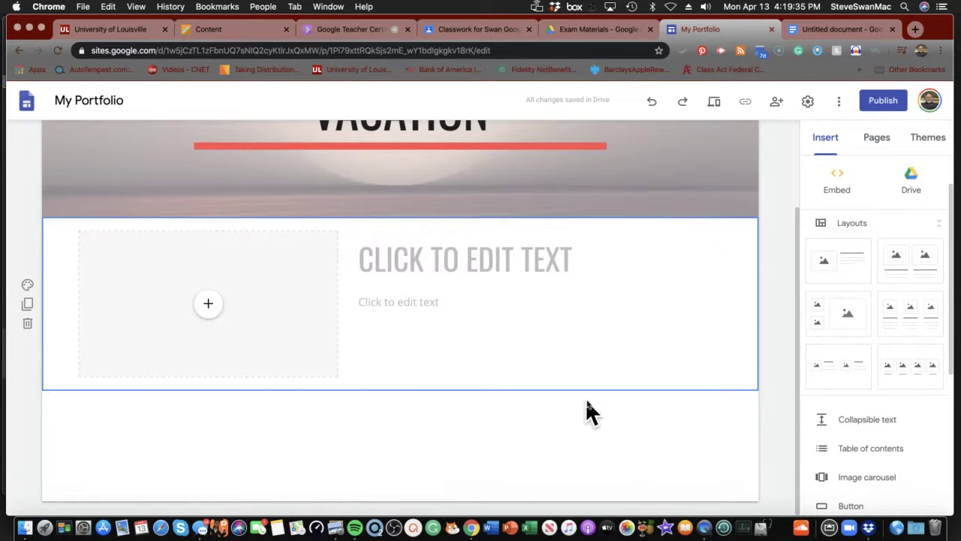
{"action": "left_click", "coordinate": [652, 102]}
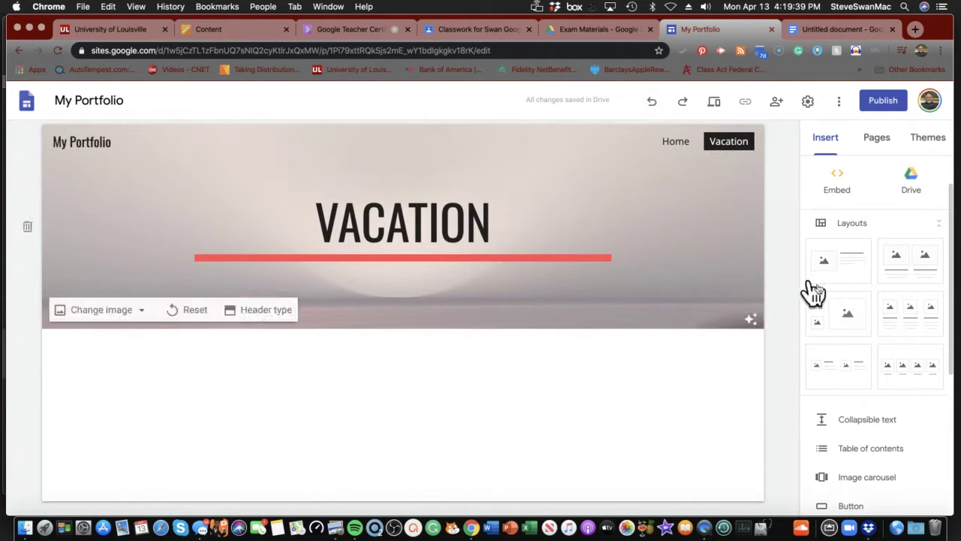
- Scroll down the Insert panel and open the Map picker
{"action": "scroll", "coordinate": [837, 302], "scroll_direction": "down", "scroll_amount": 1}
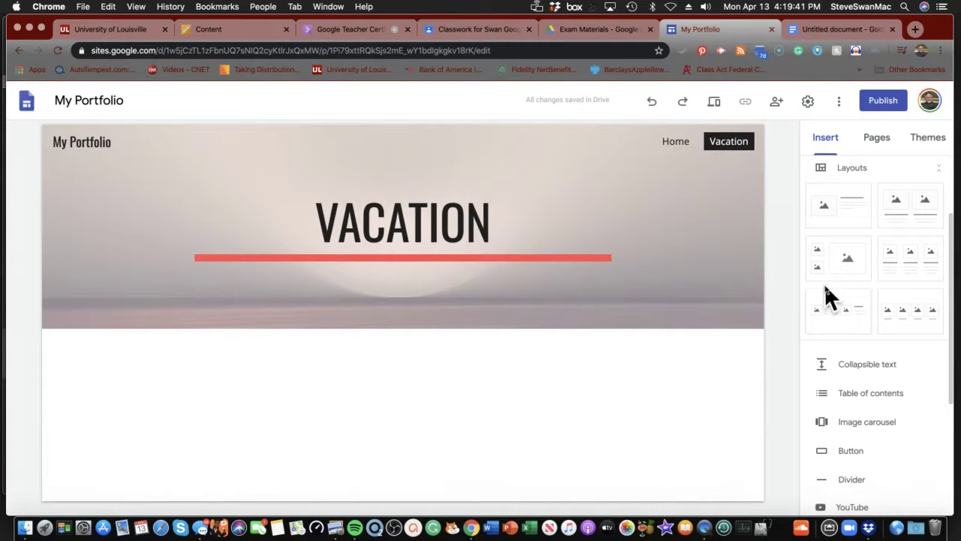
{"action": "scroll", "coordinate": [824, 289], "scroll_direction": "down", "scroll_amount": 3}
{"action": "scroll", "coordinate": [823, 294], "scroll_direction": "down", "scroll_amount": 1}
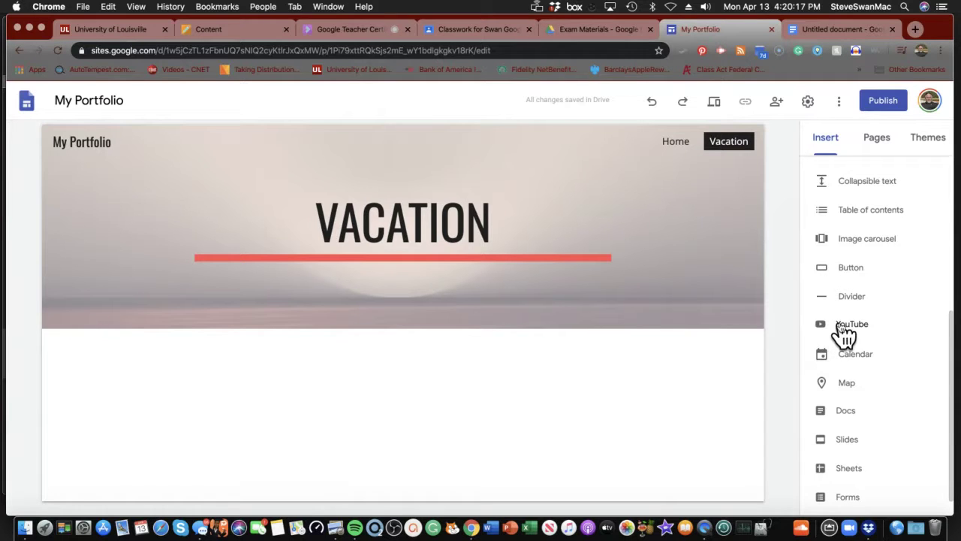
{"action": "left_click", "coordinate": [844, 382]}
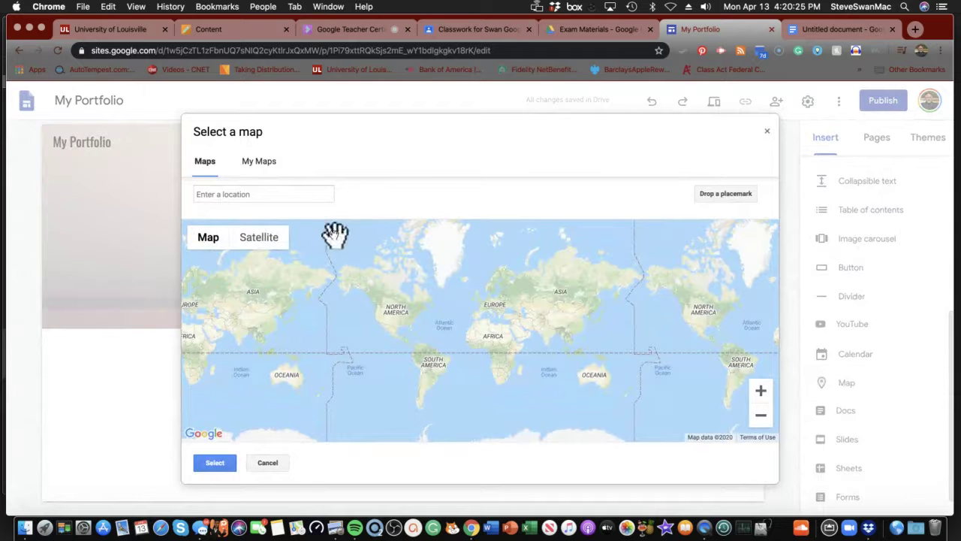
- Search the map for 'united States' and insert it into the Vacation page
{"action": "left_click", "coordinate": [263, 193]}
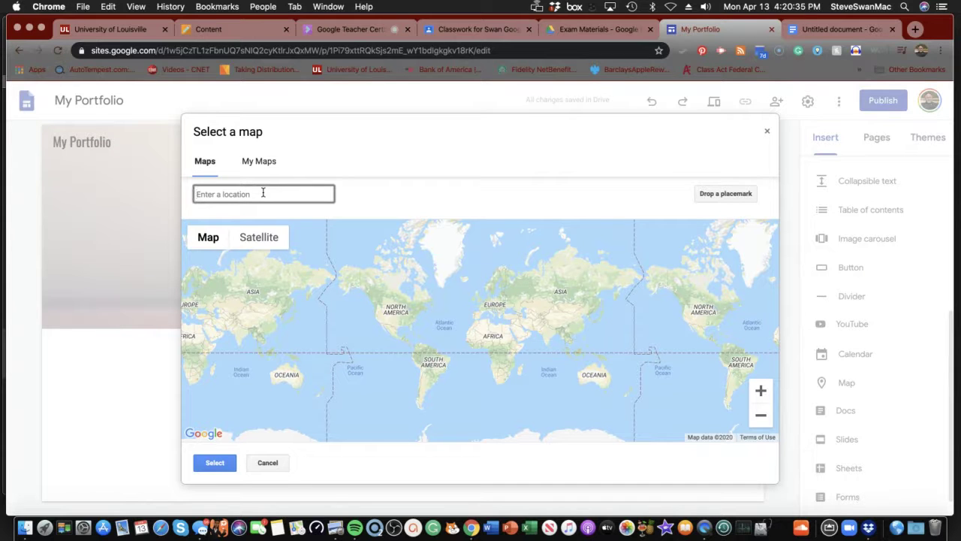
{"action": "type", "text": "unite"}
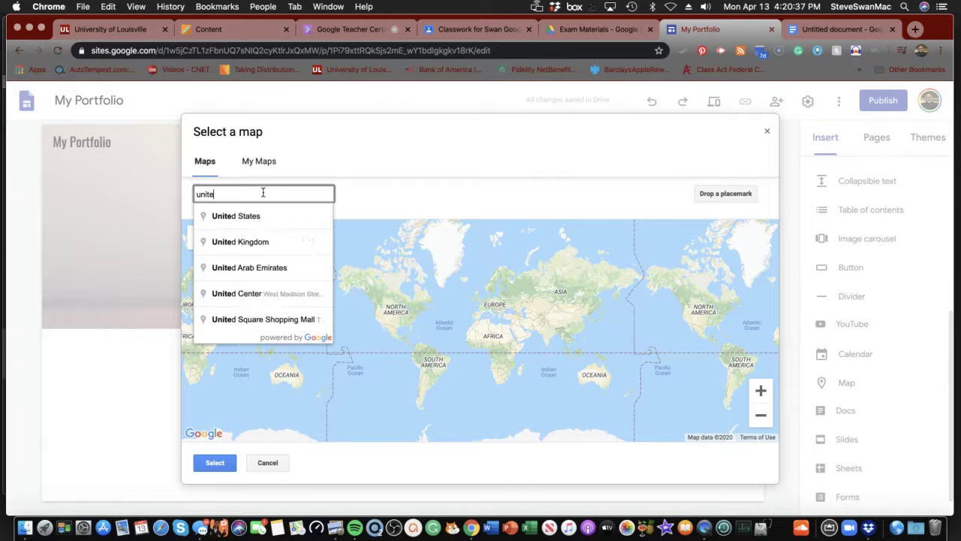
{"action": "type", "text": "d Stat"}
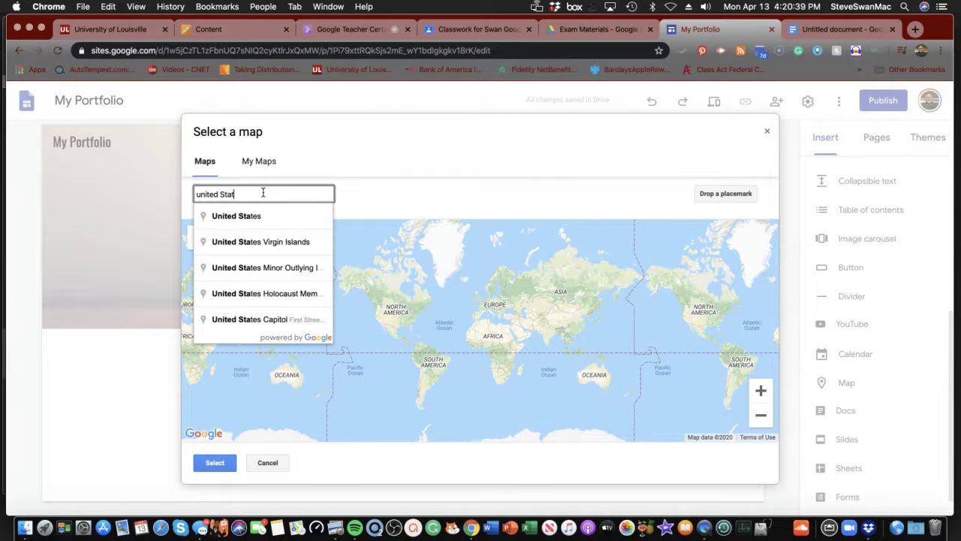
{"action": "type", "text": "es"}
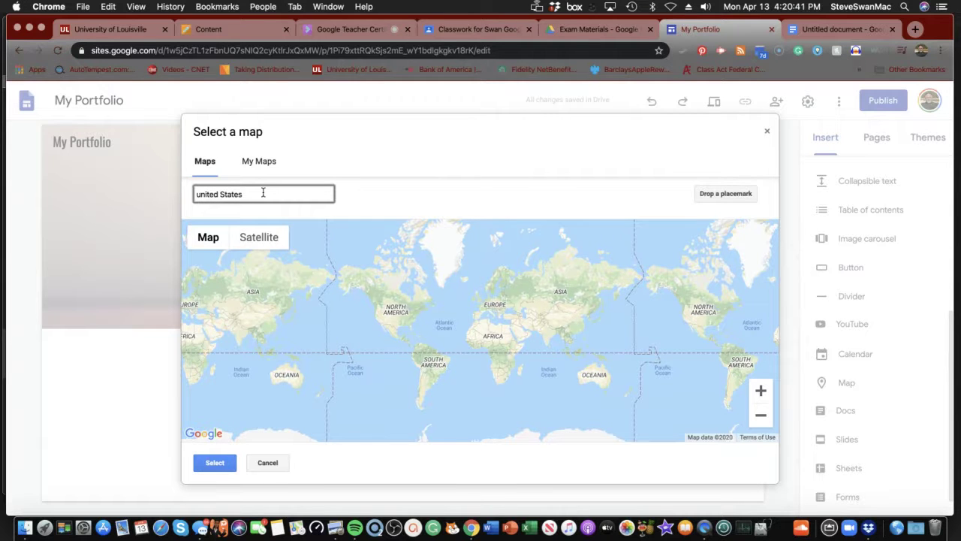
{"action": "key", "text": "Return"}
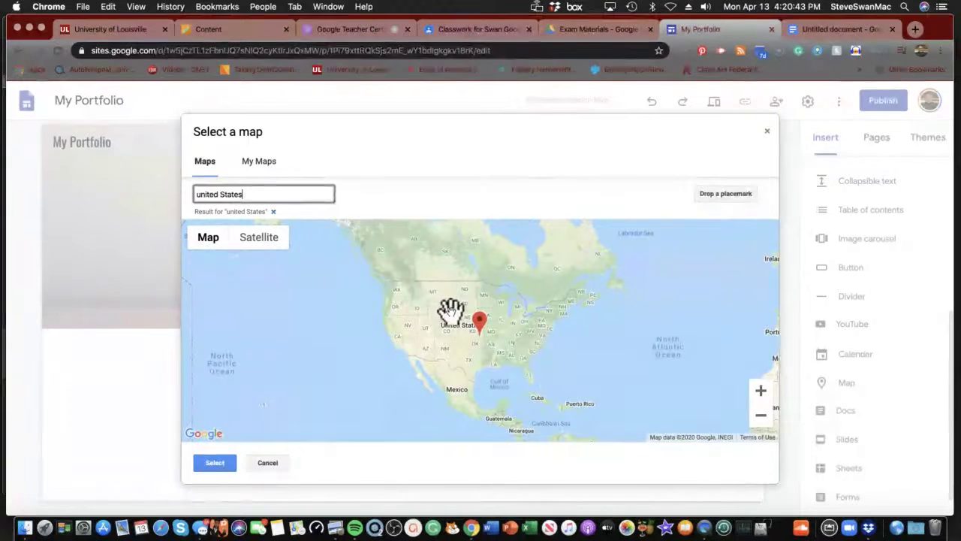
{"action": "left_click", "coordinate": [451, 310]}
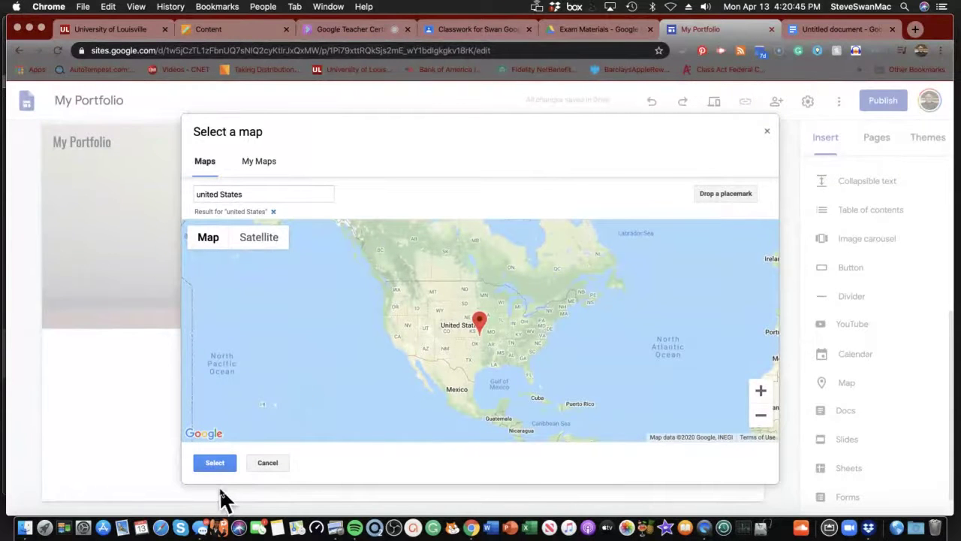
{"action": "left_click", "coordinate": [210, 462]}
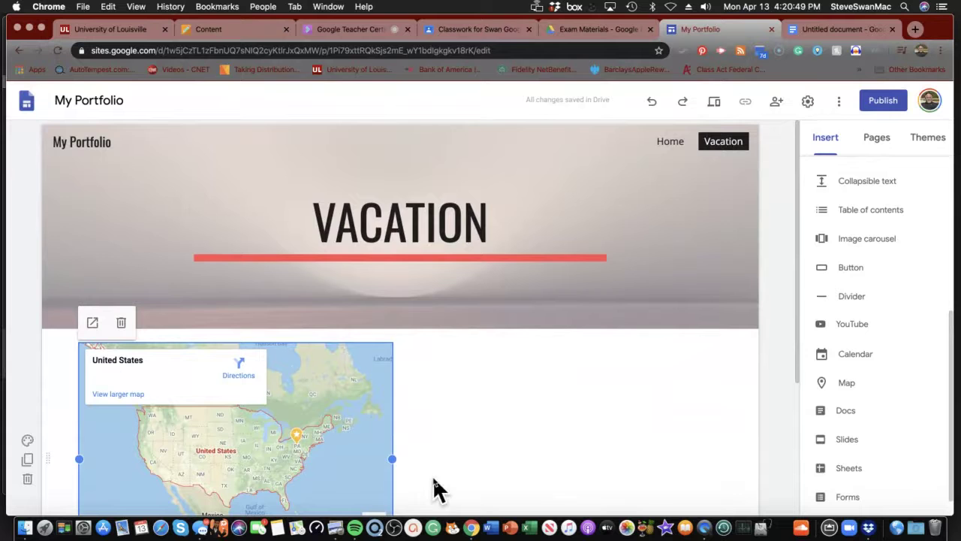
- Drag the United States map's bottom-left handle up slightly to reduce its height
{"action": "scroll", "coordinate": [435, 485], "scroll_direction": "down", "scroll_amount": 3}
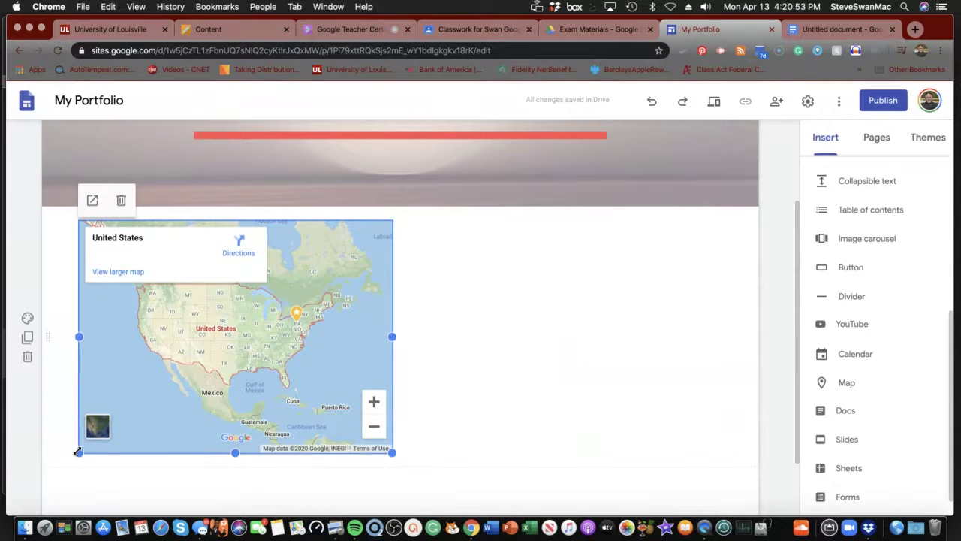
{"action": "left_click_drag", "start_coordinate": [79, 453], "coordinate": [60, 451]}
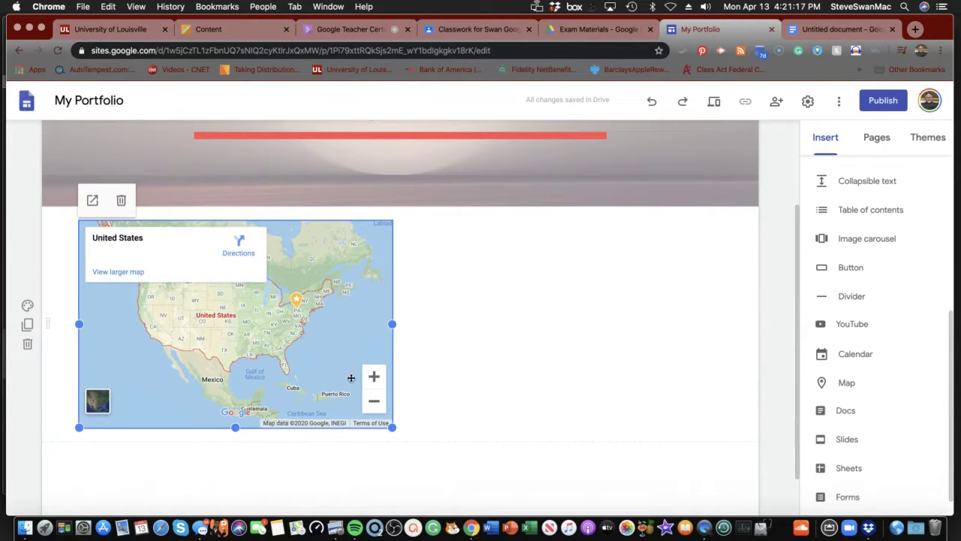
{"action": "scroll", "coordinate": [133, 380], "scroll_direction": "down", "scroll_amount": 1}
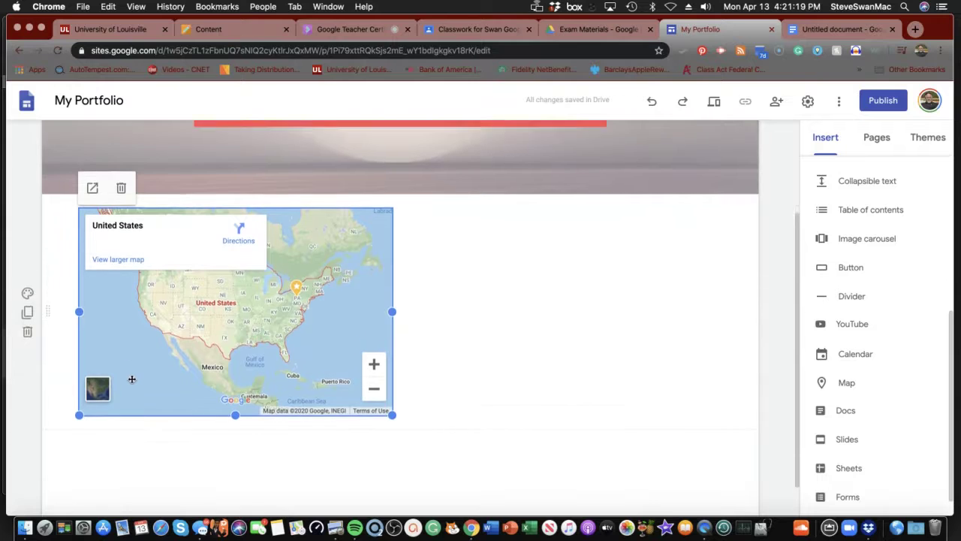
{"action": "scroll", "coordinate": [136, 383], "scroll_direction": "up", "scroll_amount": 2}
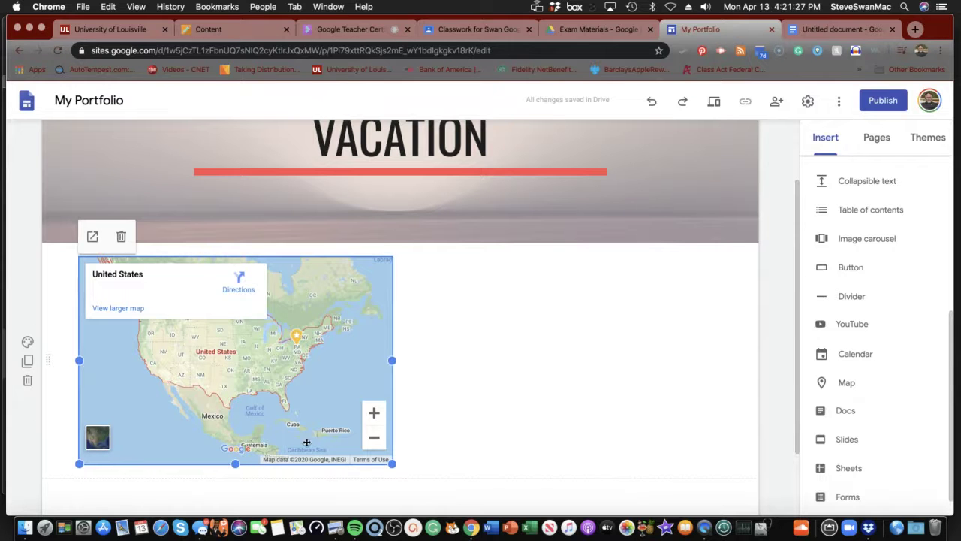
{"action": "scroll", "coordinate": [368, 443], "scroll_direction": "down", "scroll_amount": 1}
{"action": "scroll", "coordinate": [369, 442], "scroll_direction": "up", "scroll_amount": 2}
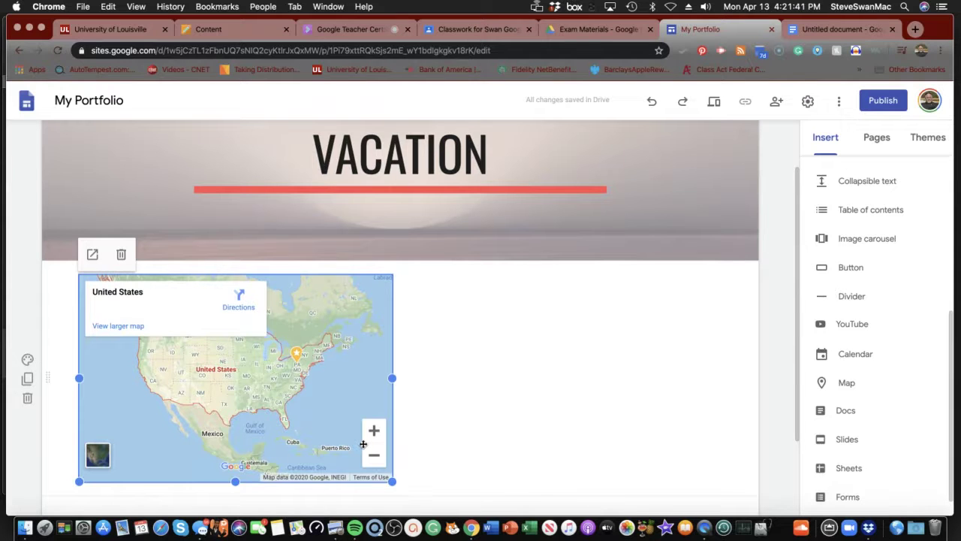
- Create a 'My Videos' page from the Pages list and show the insertable elements
{"action": "left_click", "coordinate": [894, 137]}
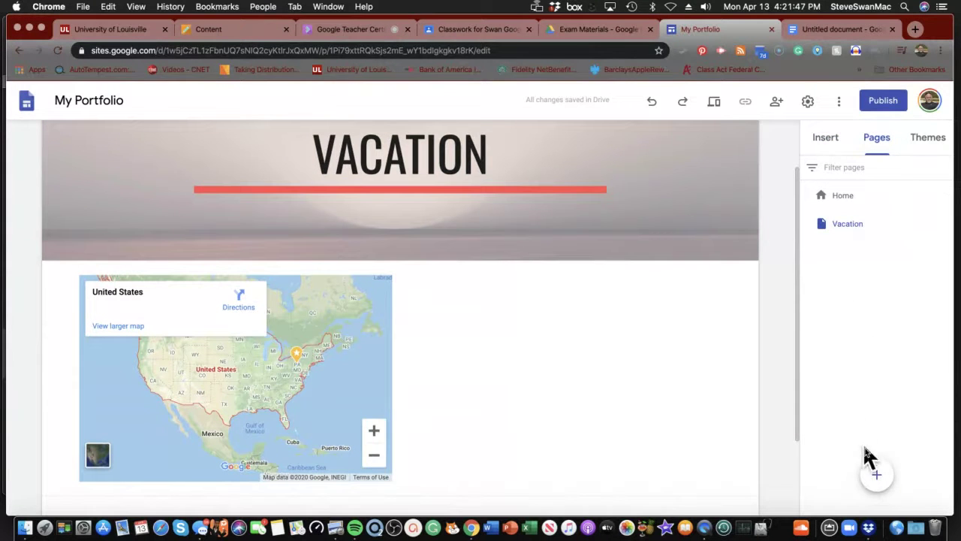
{"action": "left_click", "coordinate": [877, 475]}
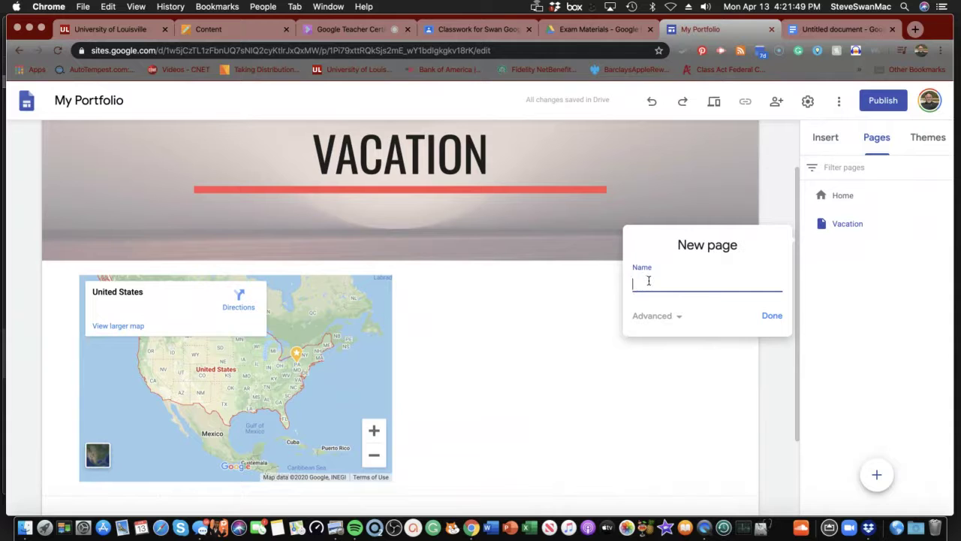
{"action": "type", "text": "My Videos"}
{"action": "key", "text": "Return"}
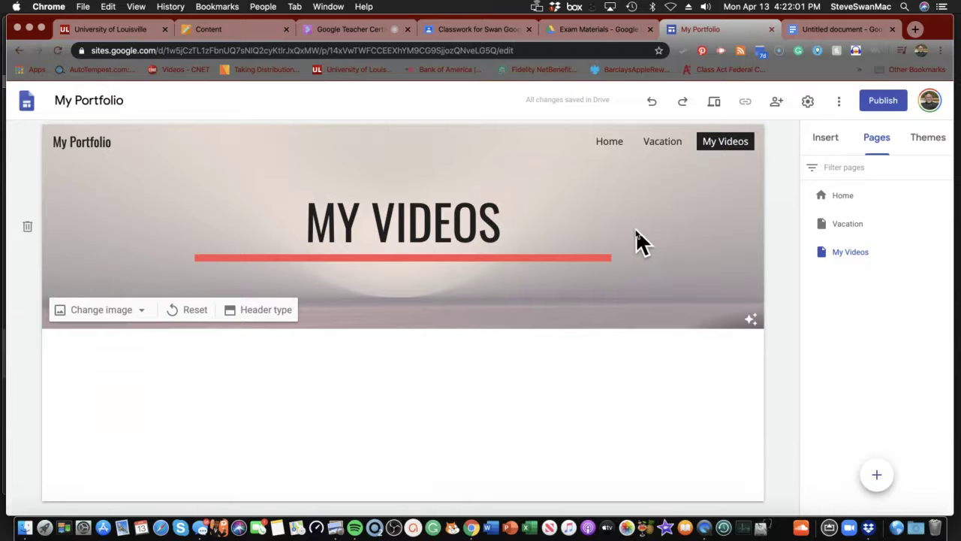
{"action": "left_click", "coordinate": [825, 143]}
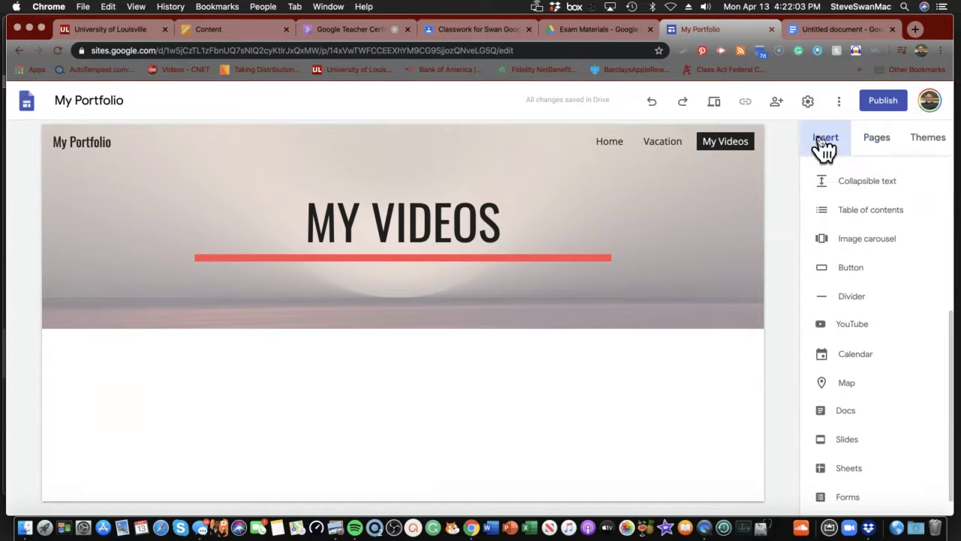
{"action": "left_click", "coordinate": [845, 325]}
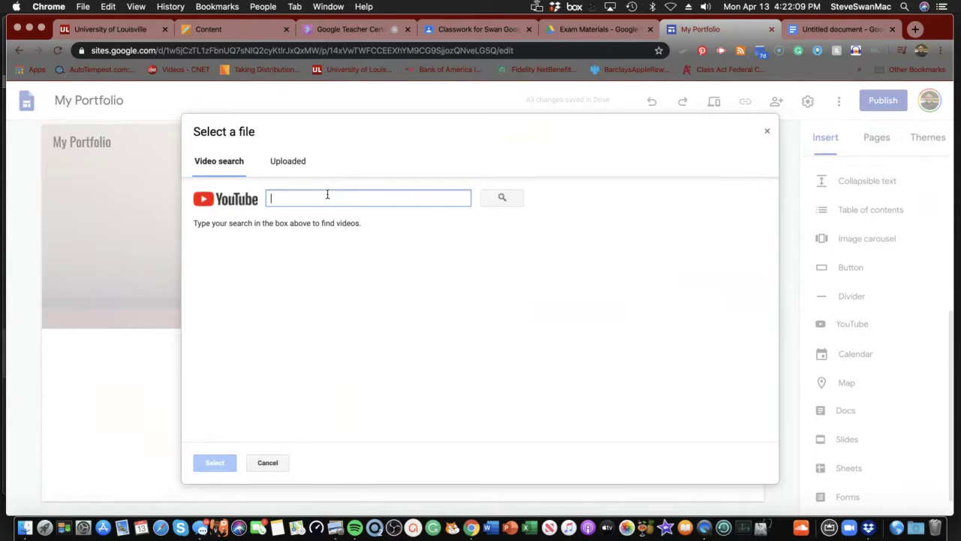
{"action": "type", "text": "Na"}
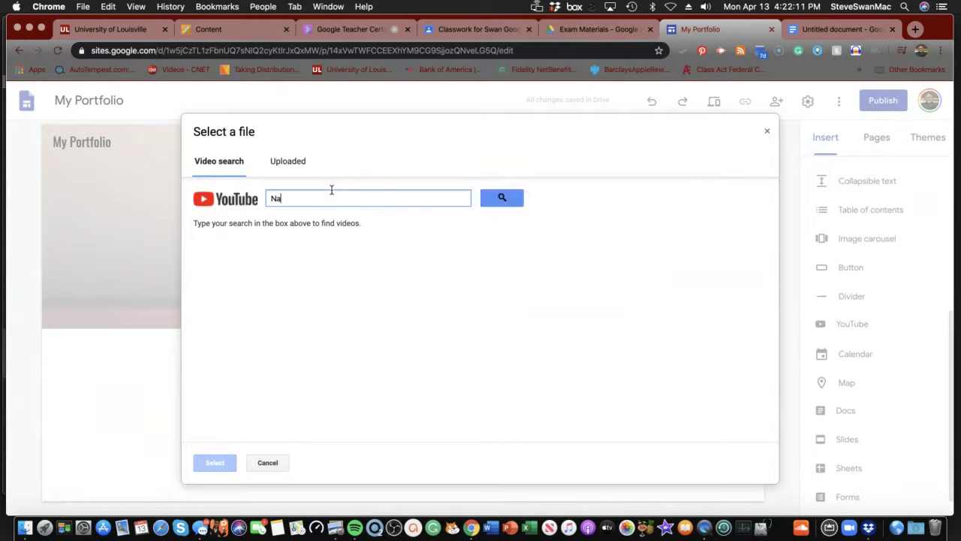
{"action": "type", "text": "tional Parks"}
{"action": "key", "text": "Return"}
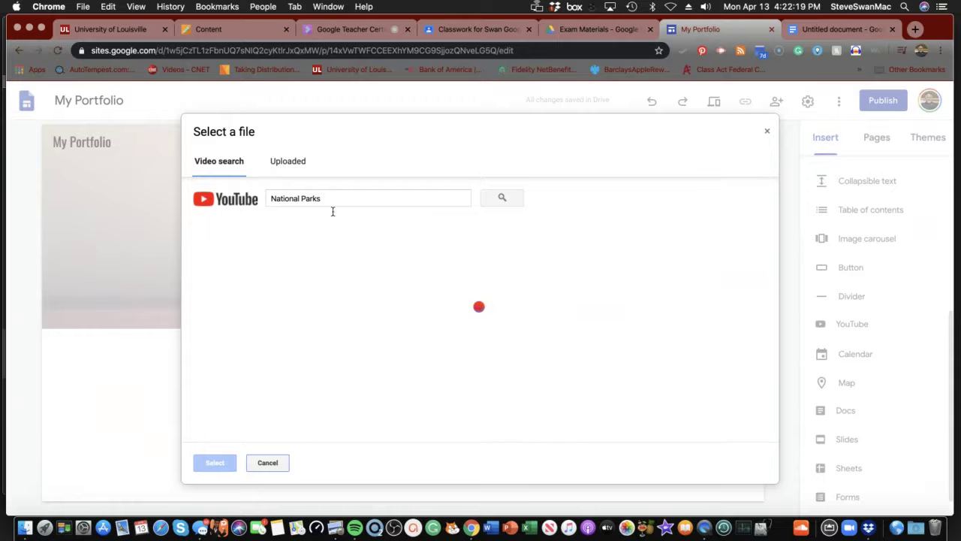
{"action": "left_click", "coordinate": [328, 246]}
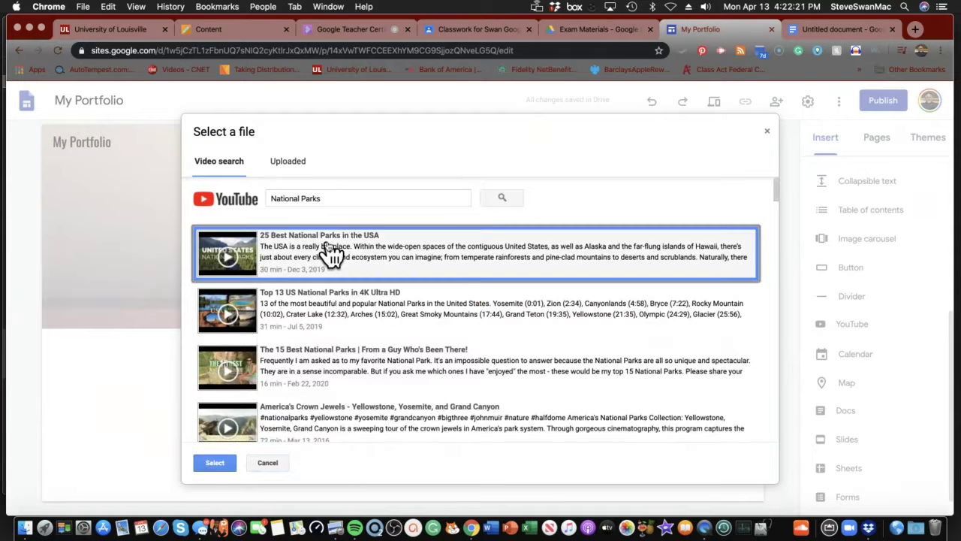
{"action": "left_click", "coordinate": [210, 463]}
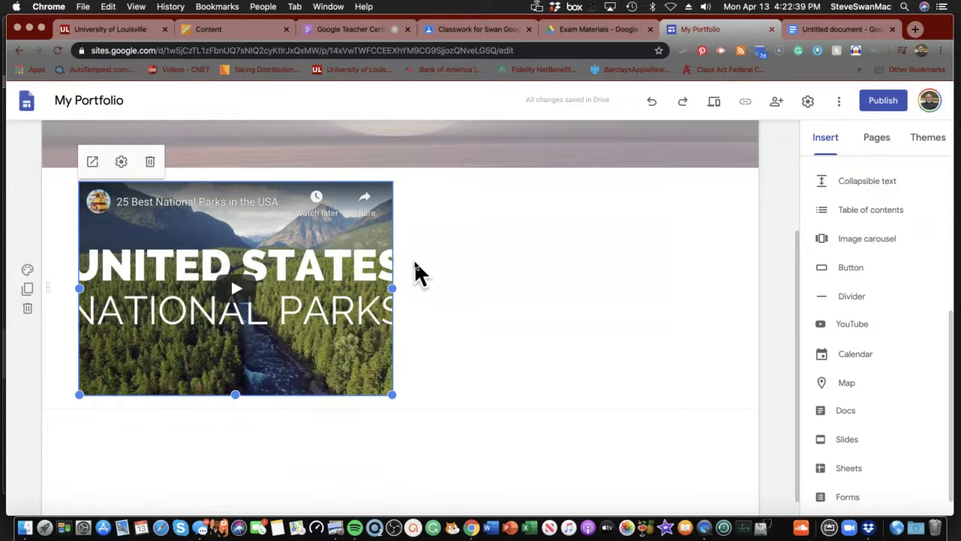
{"action": "scroll", "coordinate": [412, 264], "scroll_direction": "up", "scroll_amount": 5}
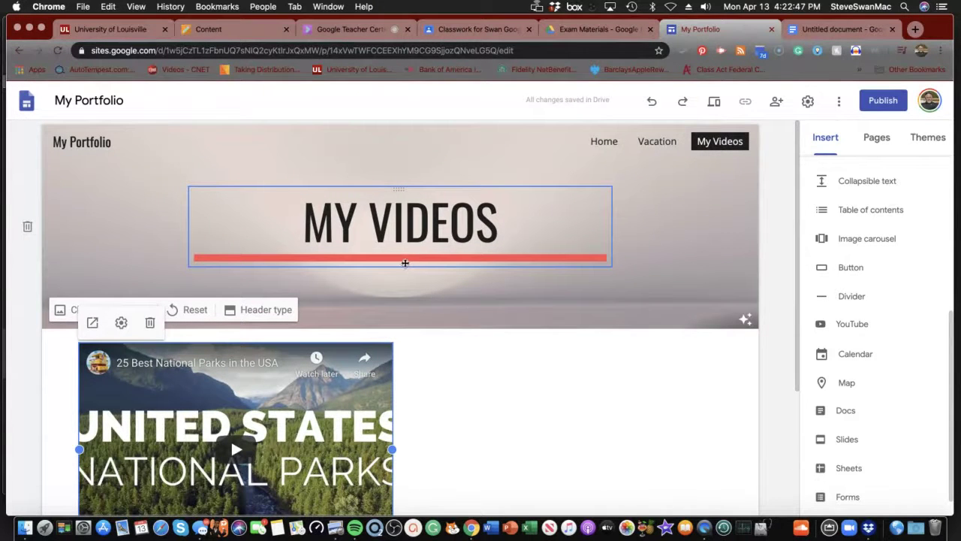
- Open the Publish to the web dialog for the My Portfolio site
{"action": "left_click", "coordinate": [885, 103]}
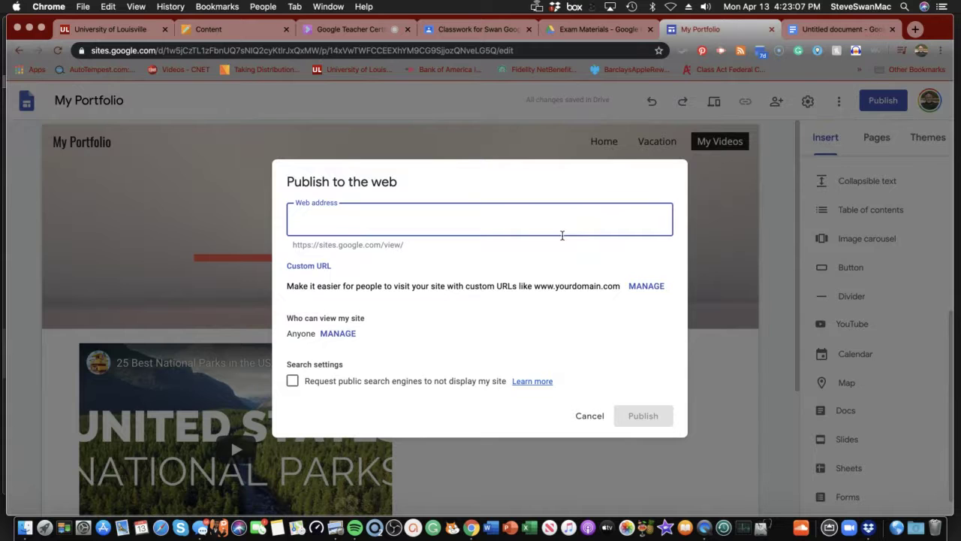
- Open viewer settings, try setting draft link access to Off but cancel, then start inviting people
{"action": "left_click", "coordinate": [338, 335]}
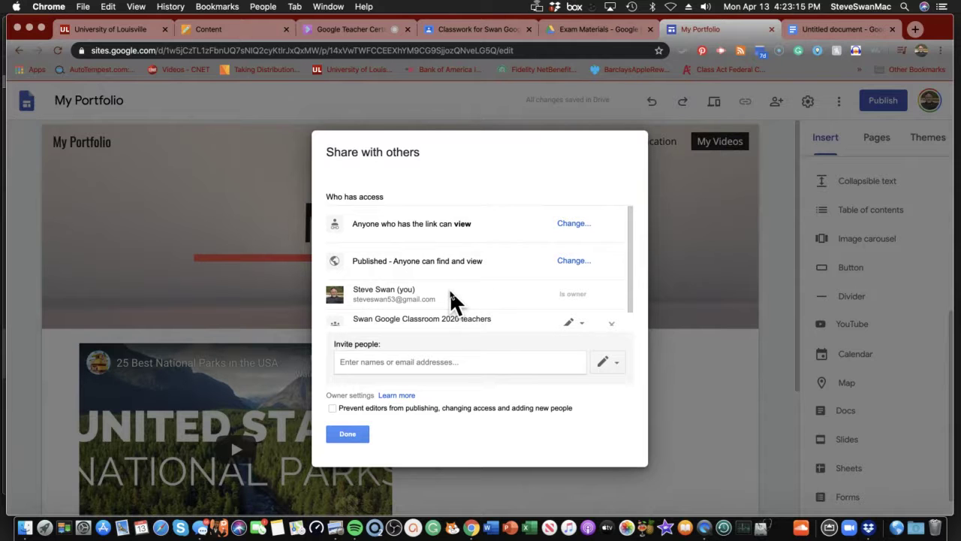
{"action": "left_click", "coordinate": [573, 225]}
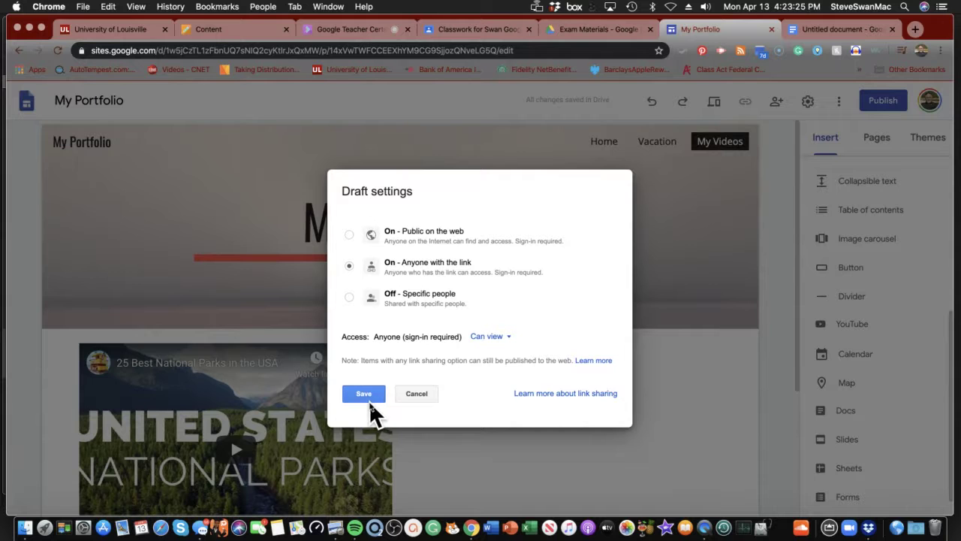
{"action": "left_click", "coordinate": [406, 301]}
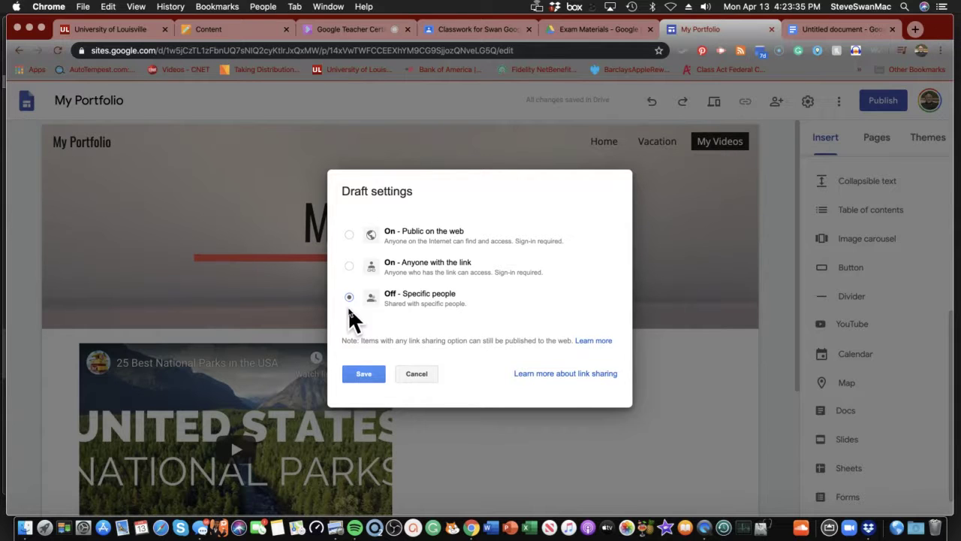
{"action": "left_click", "coordinate": [414, 373]}
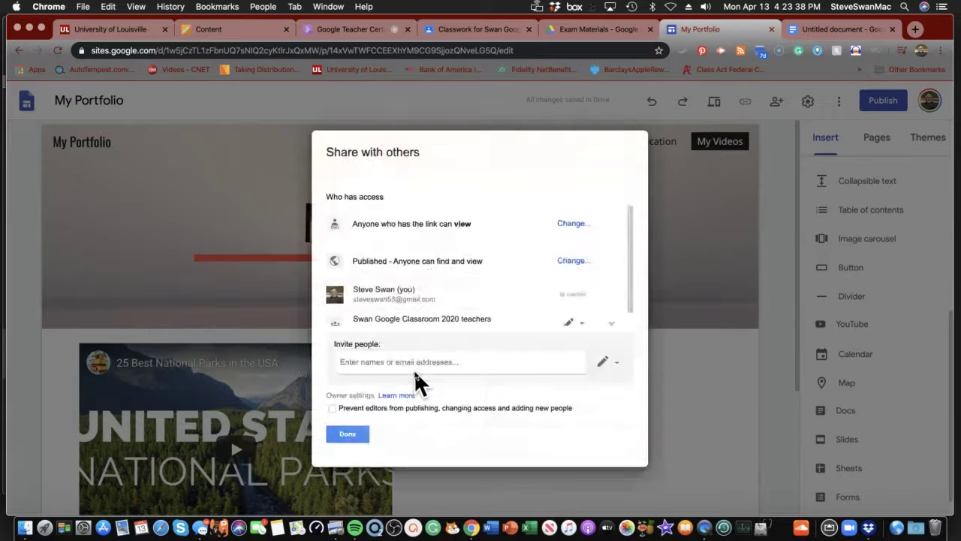
{"action": "left_click", "coordinate": [505, 367]}
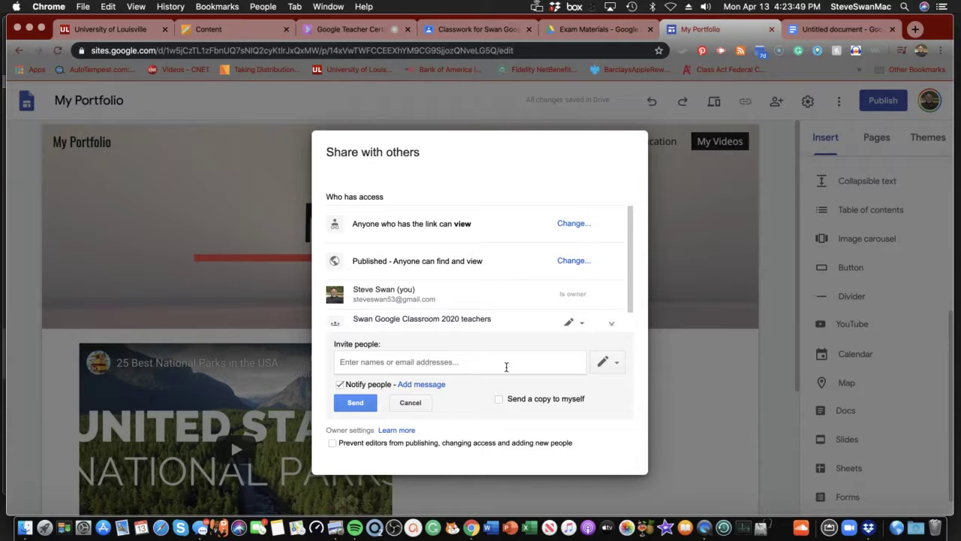
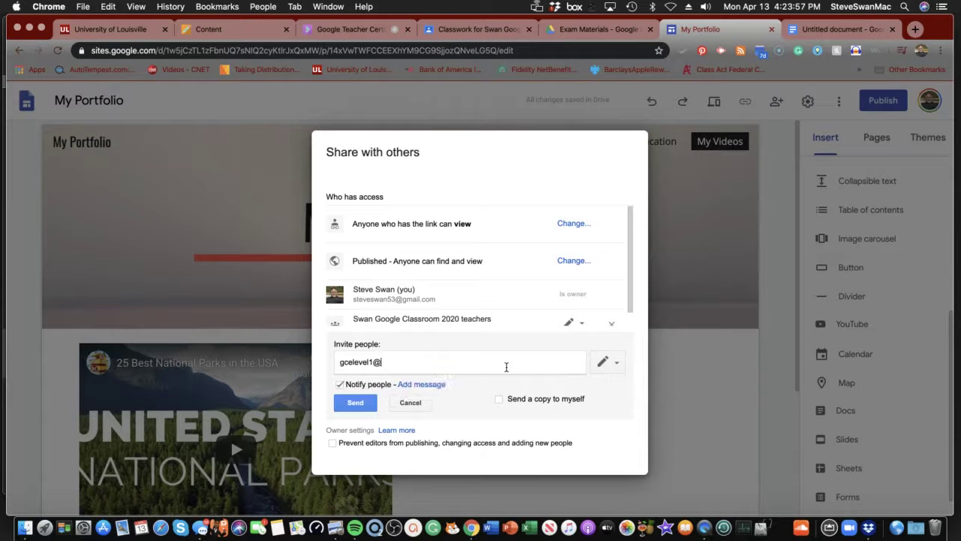
- Invite the Gmail address as an editor with the message 'Please Review and make changes'
{"action": "left_click", "coordinate": [617, 360]}
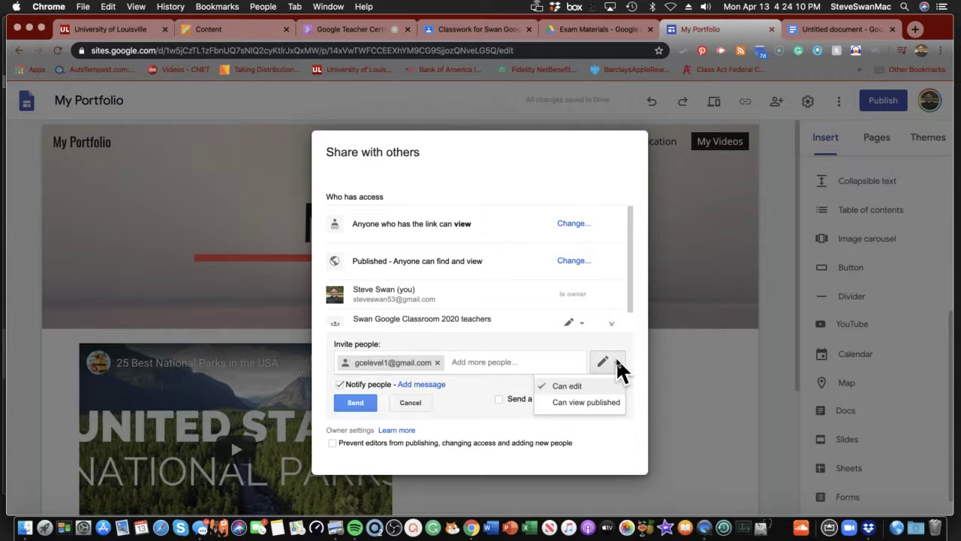
{"action": "left_click", "coordinate": [570, 386]}
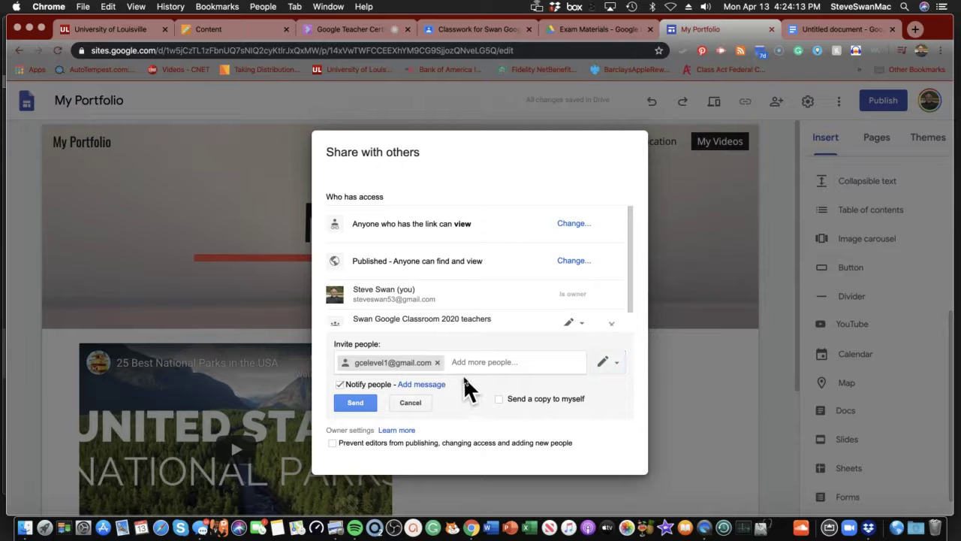
{"action": "left_click", "coordinate": [417, 384]}
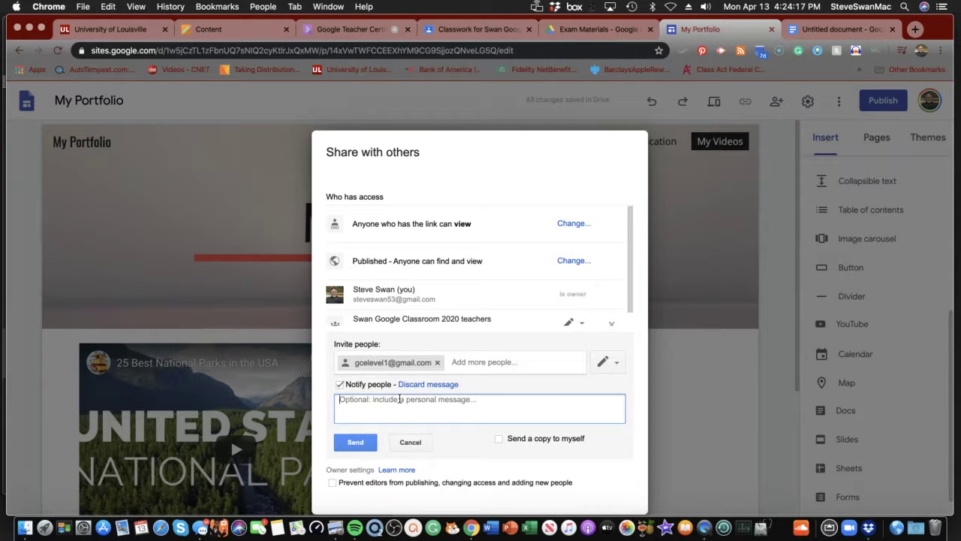
{"action": "type", "text": "Pl"}
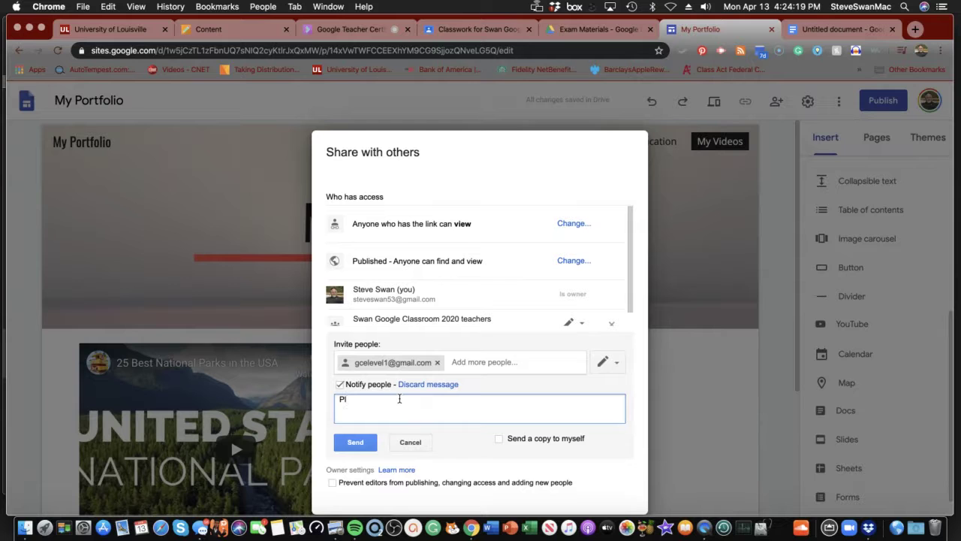
{"action": "type", "text": "ease Review and make"}
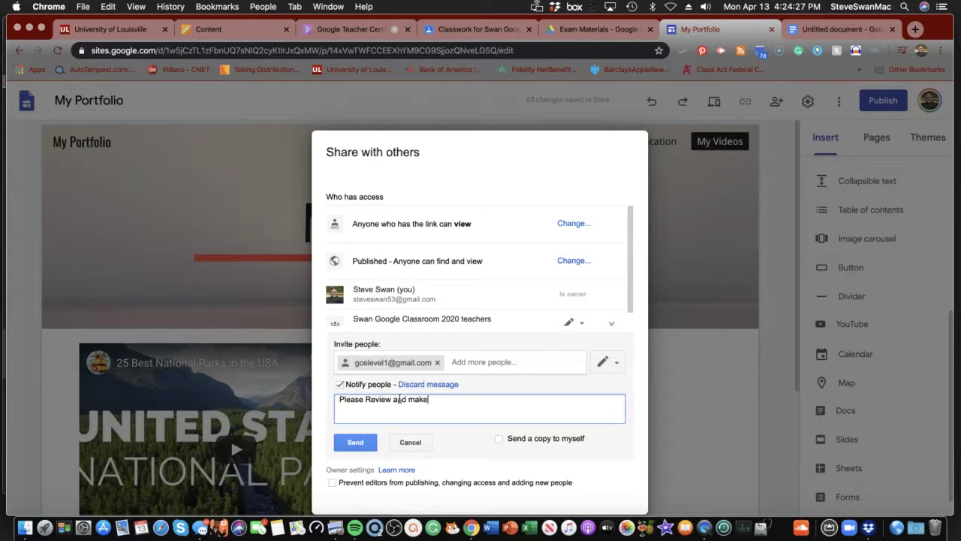
{"action": "type", "text": " changes."}
- Leave published-site access unchanged and send the invite, which fails because the address lacks a Google Account
{"action": "left_click", "coordinate": [571, 261]}
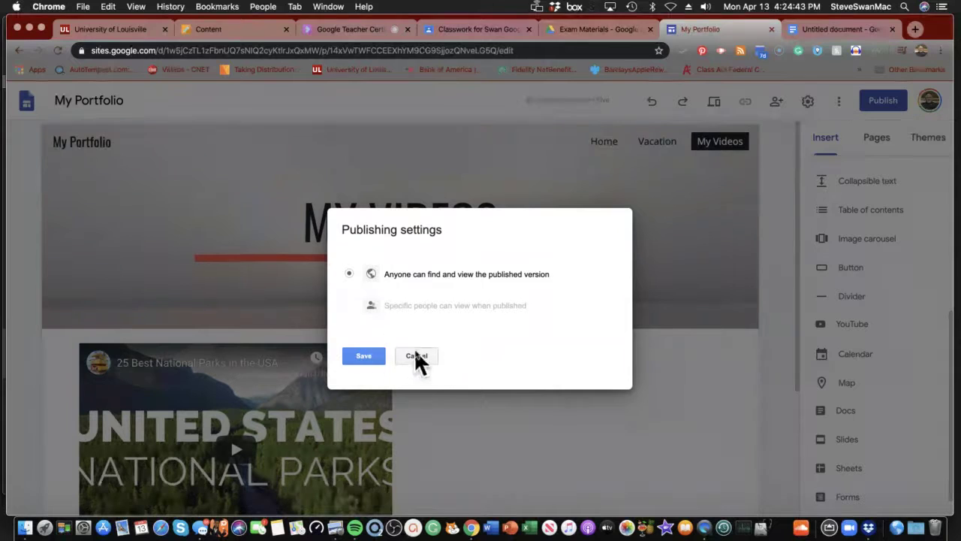
{"action": "left_click", "coordinate": [355, 356]}
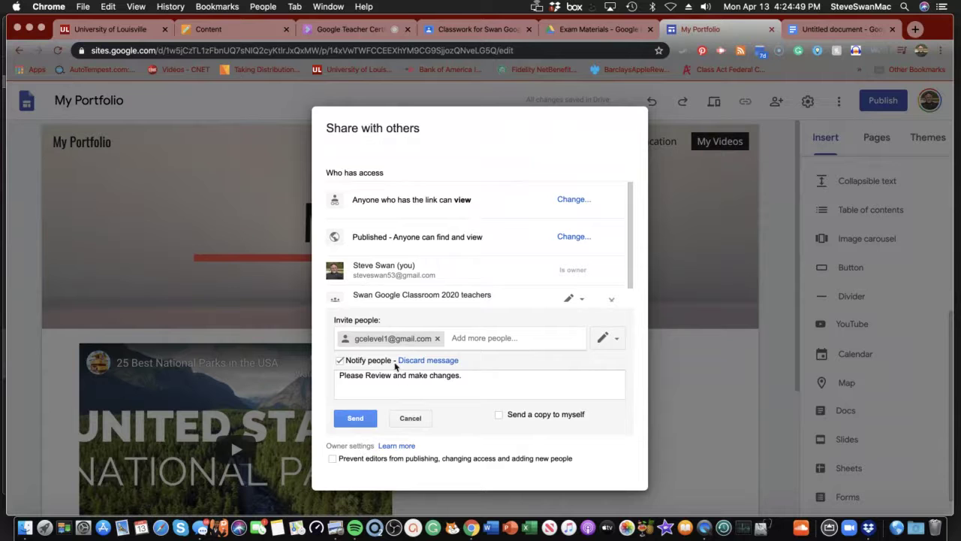
{"action": "left_click", "coordinate": [356, 418]}
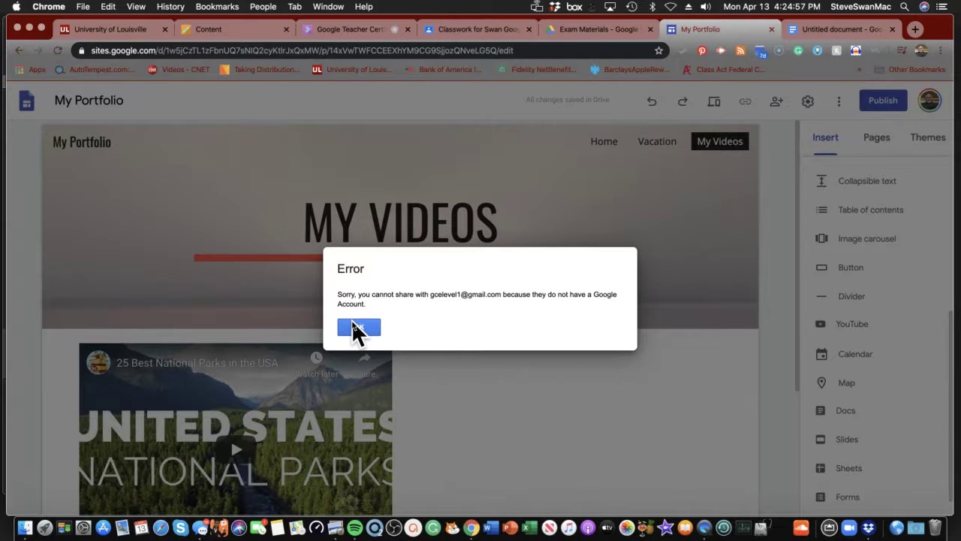
- Swap the rejected invitee for the parent's Gmail address and send the editing invitation
{"action": "left_click", "coordinate": [354, 324]}
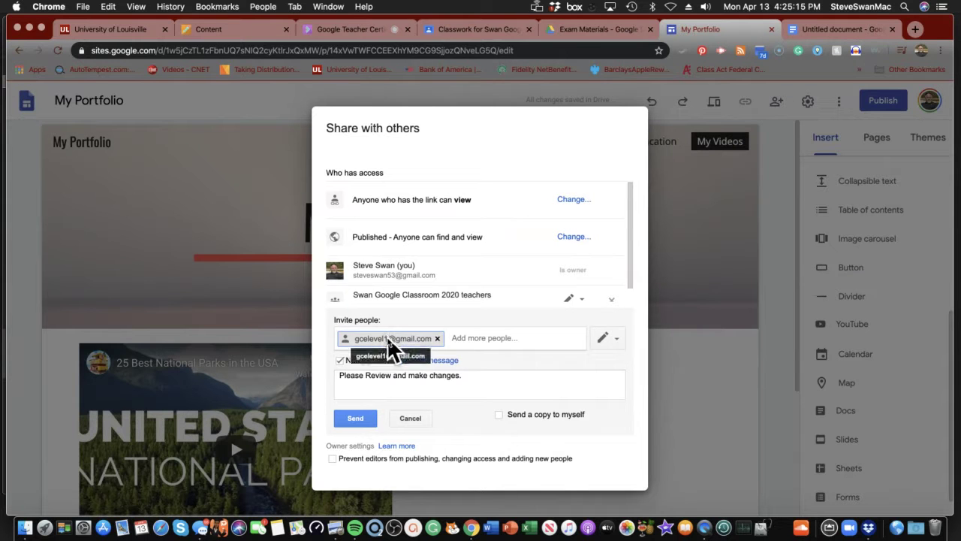
{"action": "left_click", "coordinate": [438, 339]}
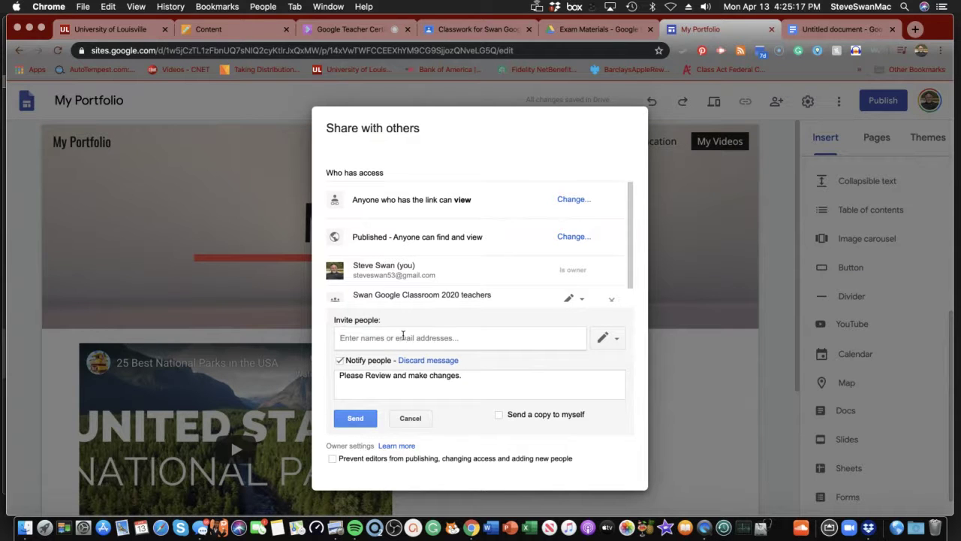
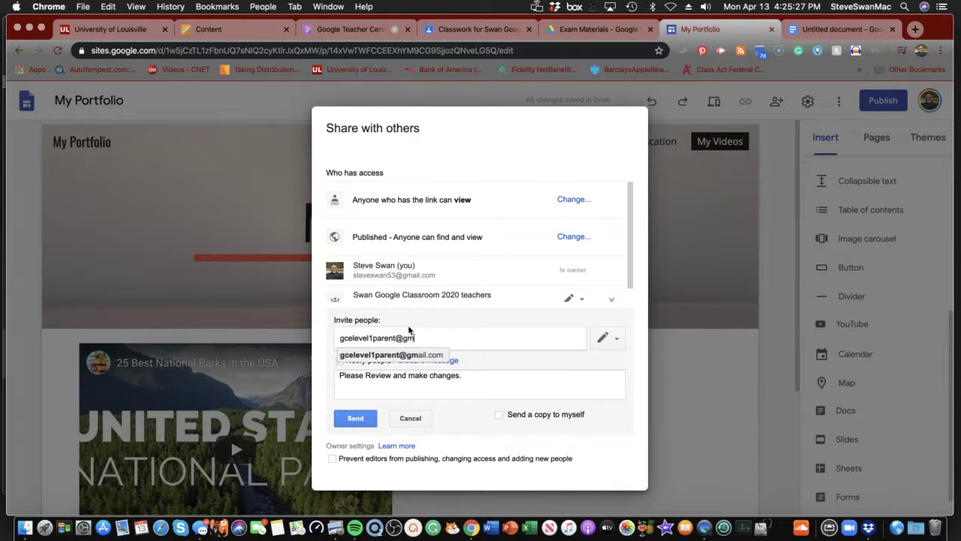
{"action": "left_click", "coordinate": [415, 355]}
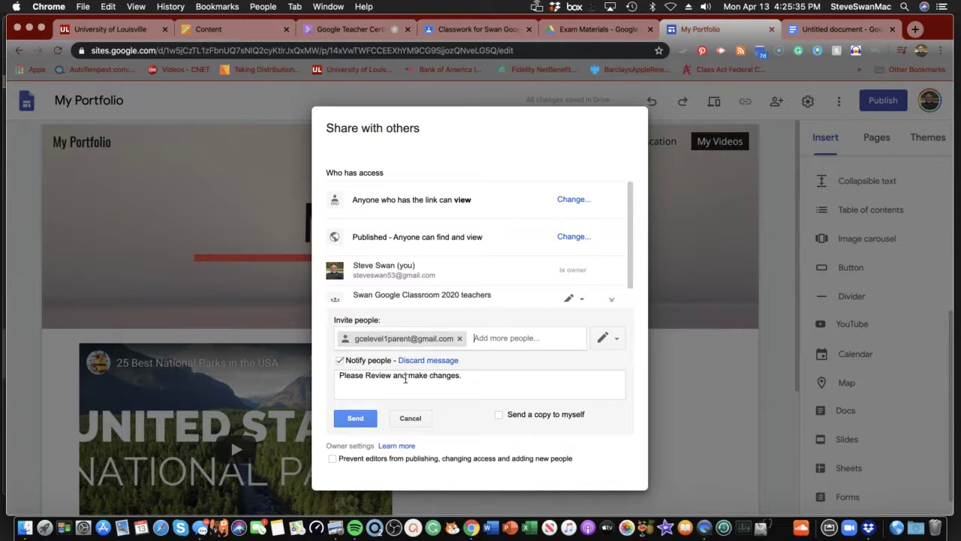
{"action": "left_click", "coordinate": [355, 420]}
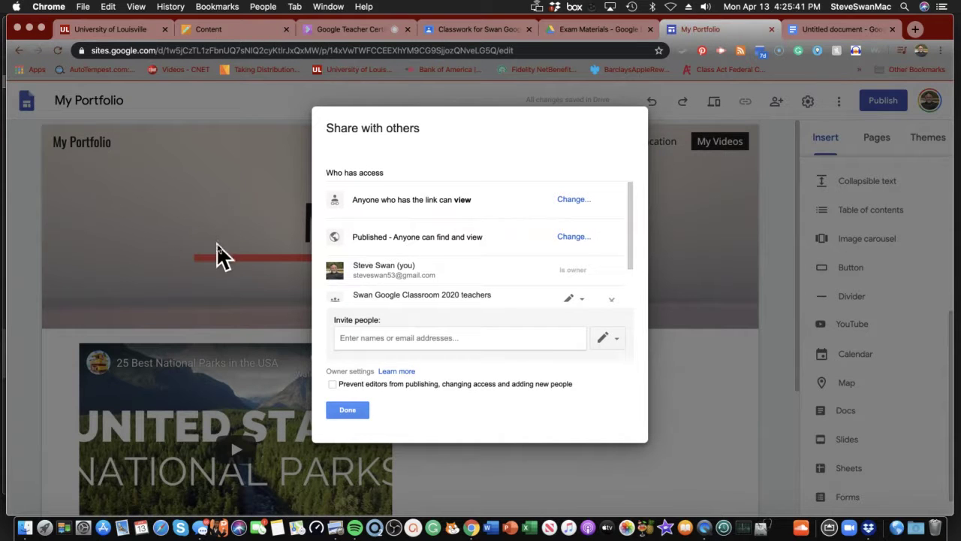
- Close the sharing and publish dialogs without publishing, and bring up the site Settings
{"action": "left_click", "coordinate": [346, 411]}
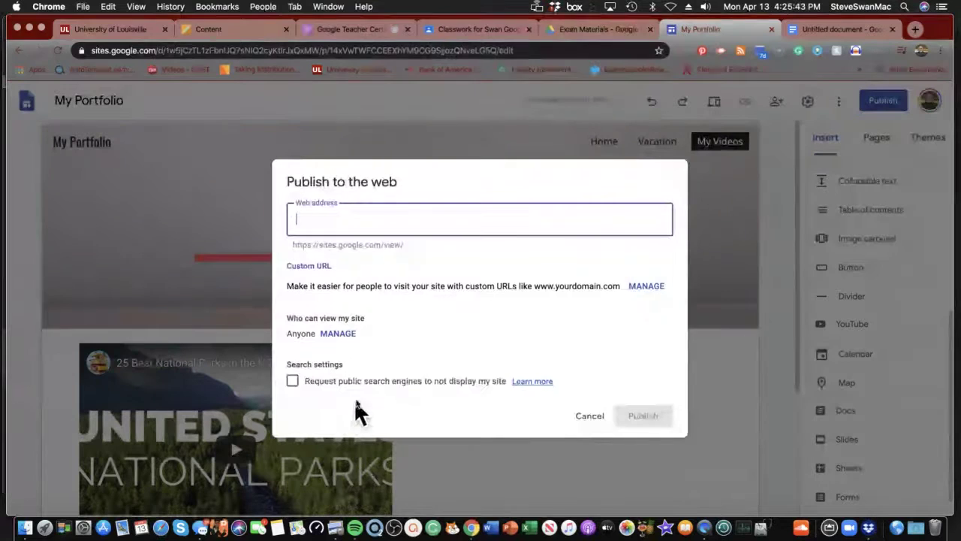
{"action": "left_click", "coordinate": [597, 423]}
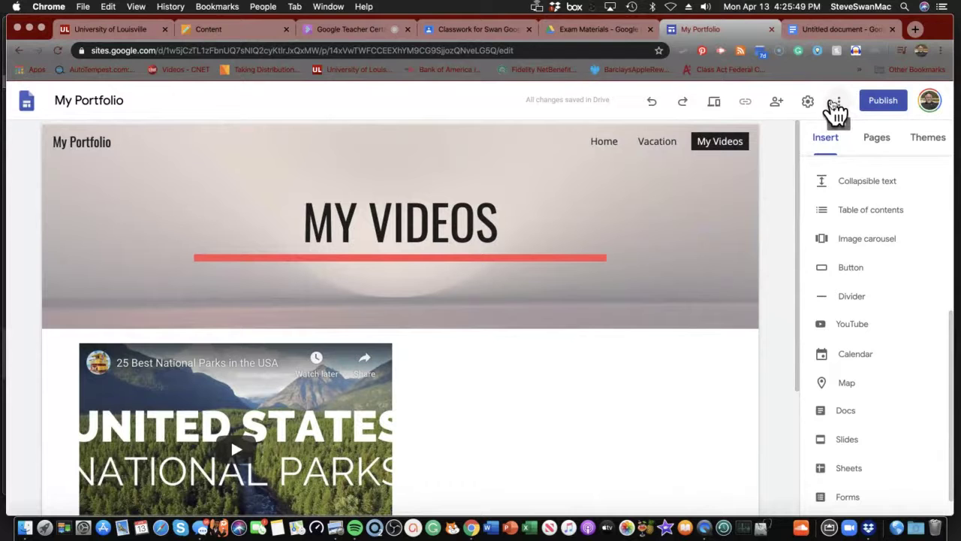
{"action": "left_click", "coordinate": [778, 101]}
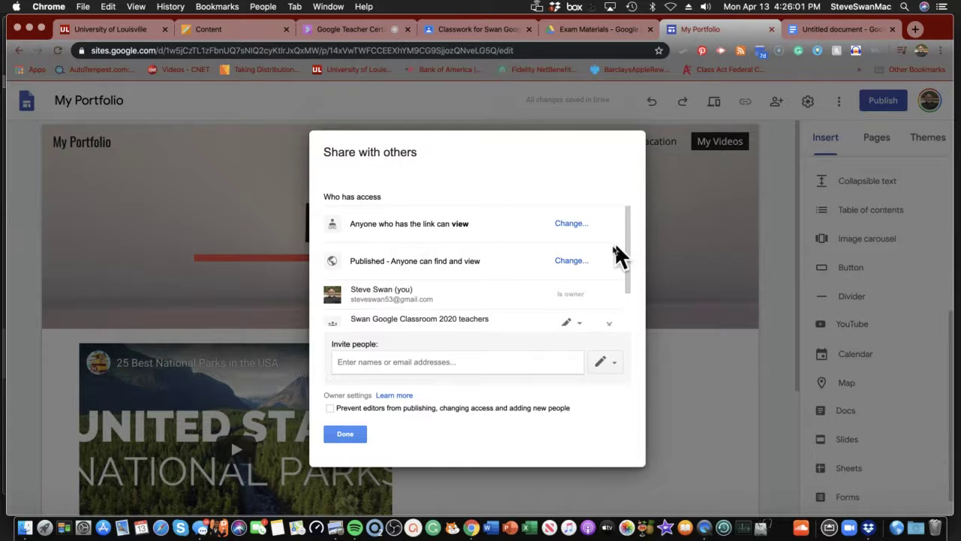
{"action": "left_click", "coordinate": [345, 434]}
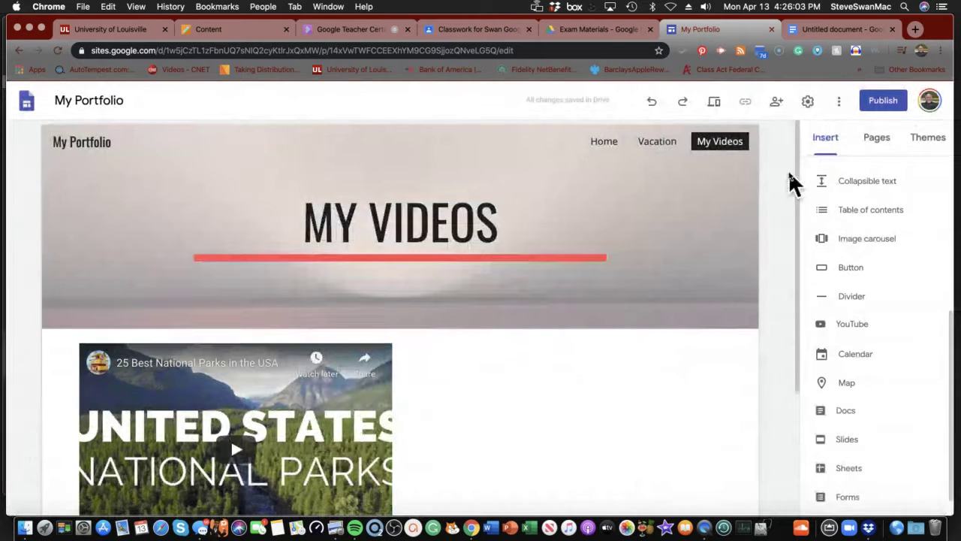
{"action": "left_click", "coordinate": [808, 102]}
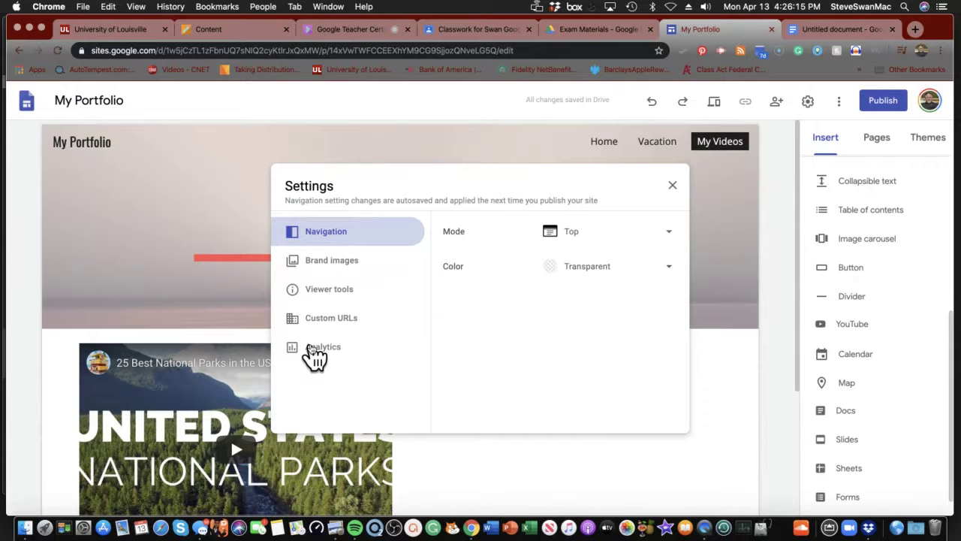
- Change the navigation mode from Top to Side and close Settings
{"action": "left_click", "coordinate": [309, 240]}
{"action": "left_click", "coordinate": [667, 239]}
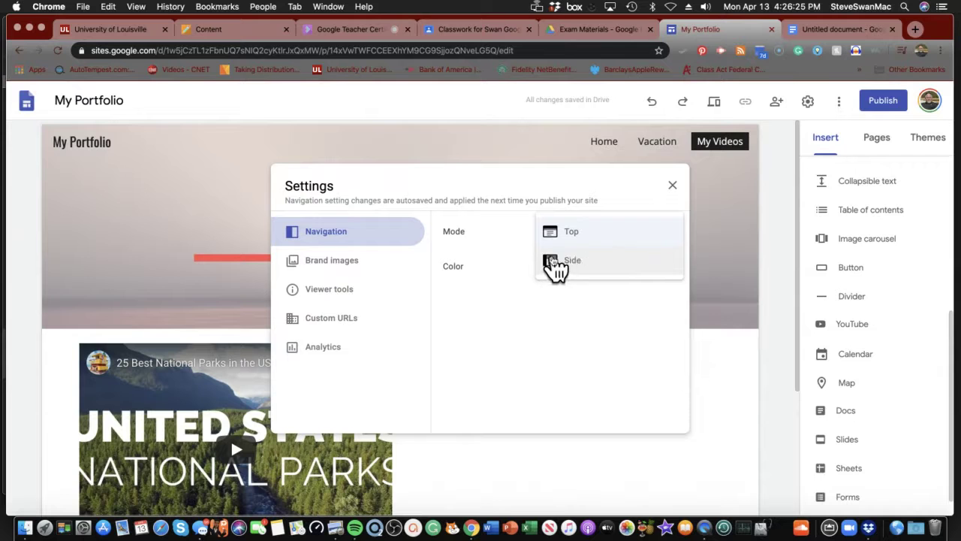
{"action": "left_click", "coordinate": [560, 261]}
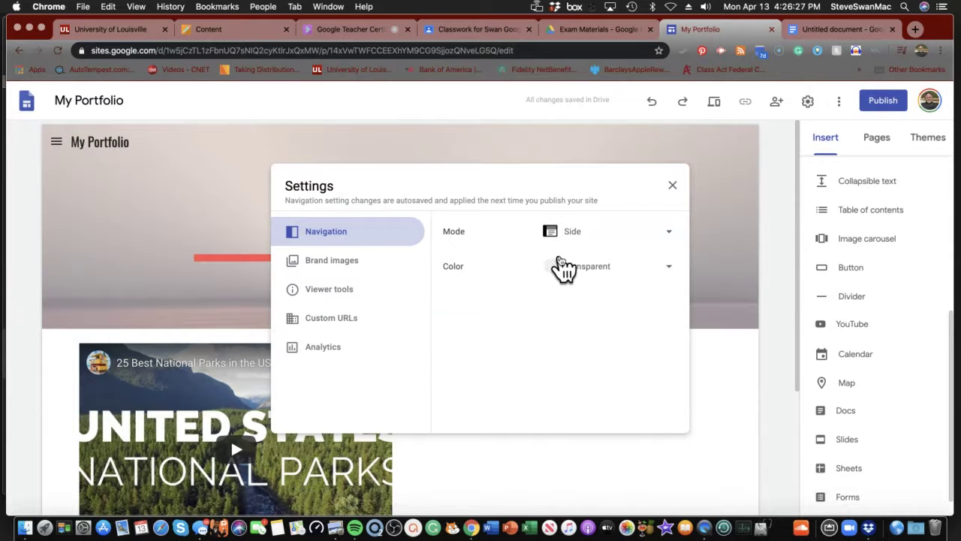
{"action": "left_click", "coordinate": [673, 185]}
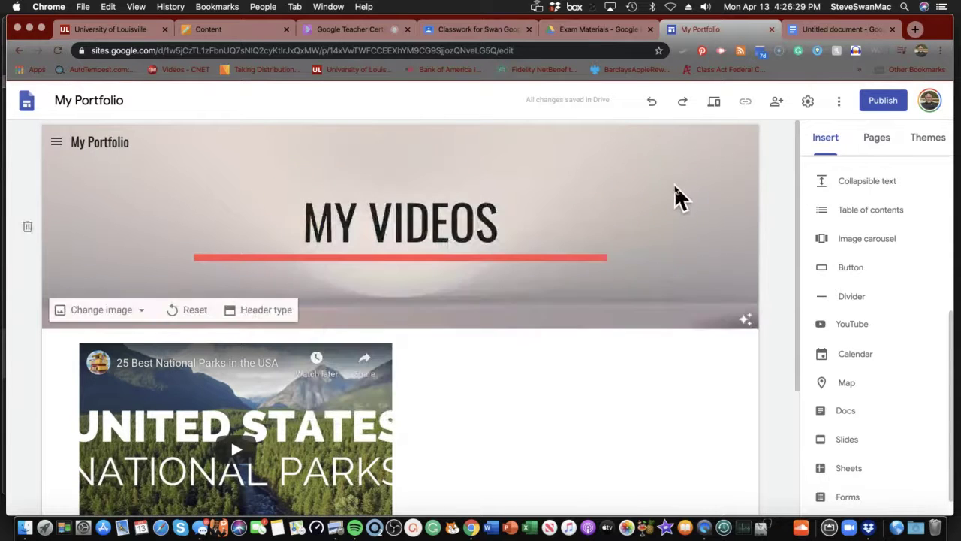
{"action": "left_click", "coordinate": [894, 109]}
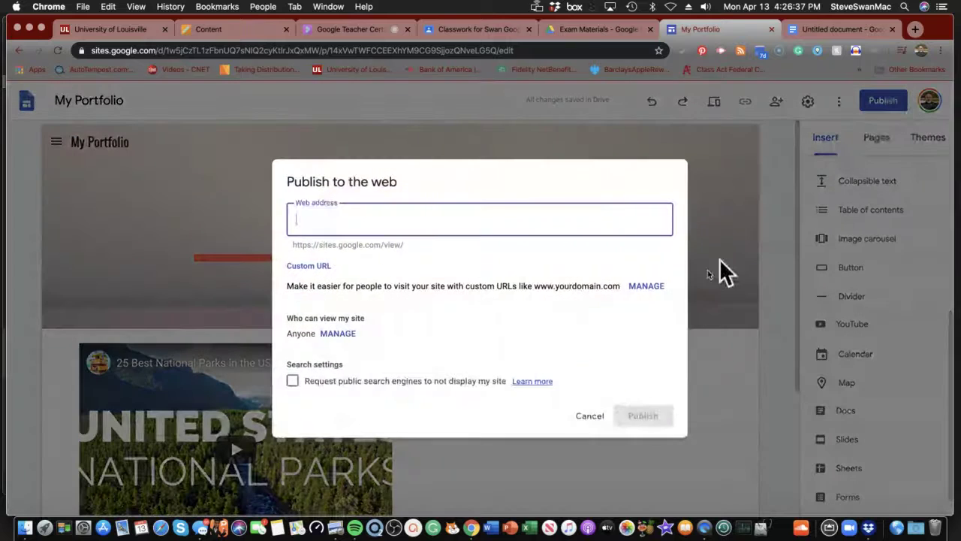
{"action": "left_click", "coordinate": [635, 415]}
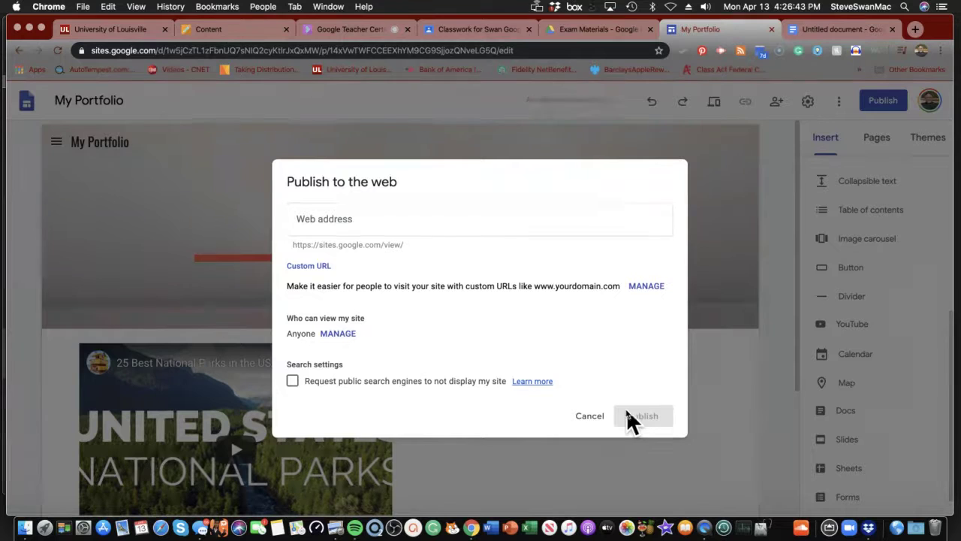
{"action": "left_click", "coordinate": [293, 382]}
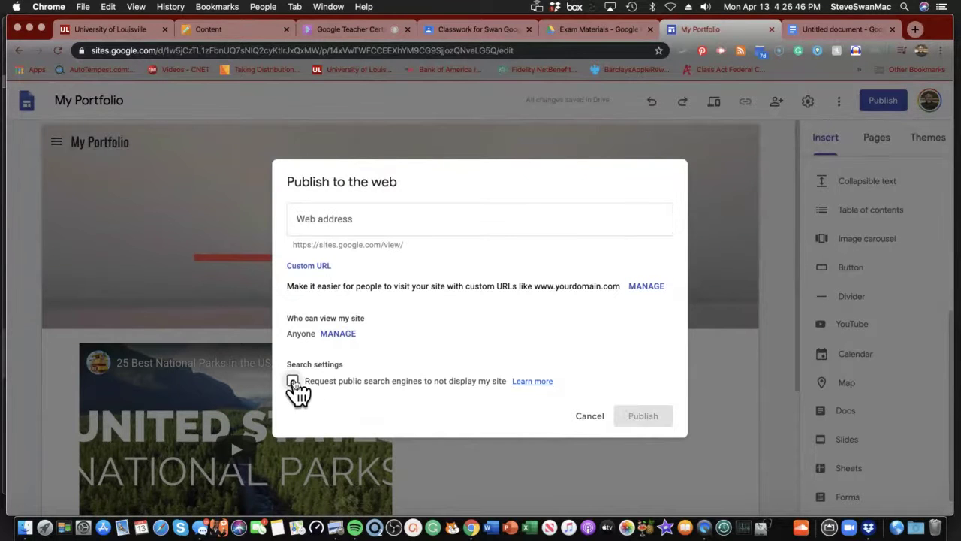
{"action": "left_click", "coordinate": [335, 334]}
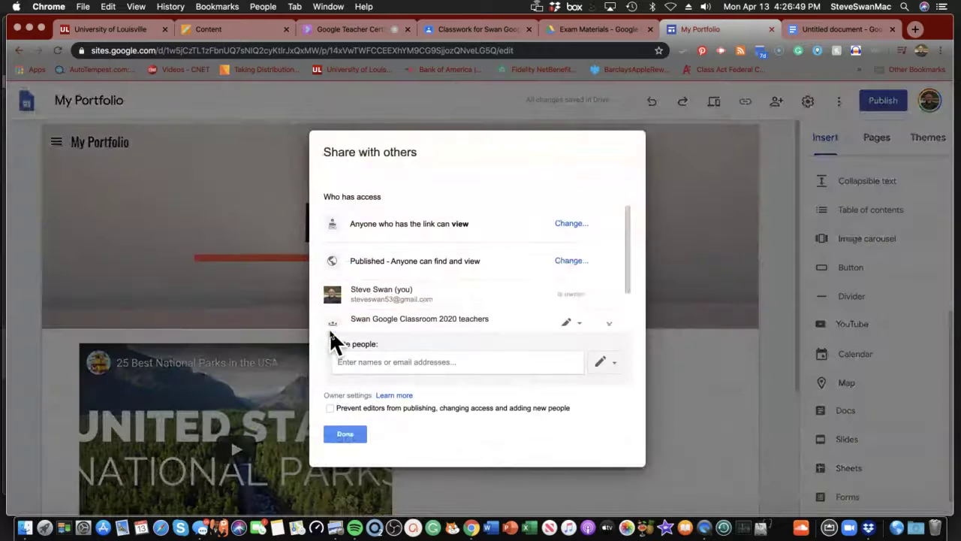
{"action": "left_click", "coordinate": [336, 434]}
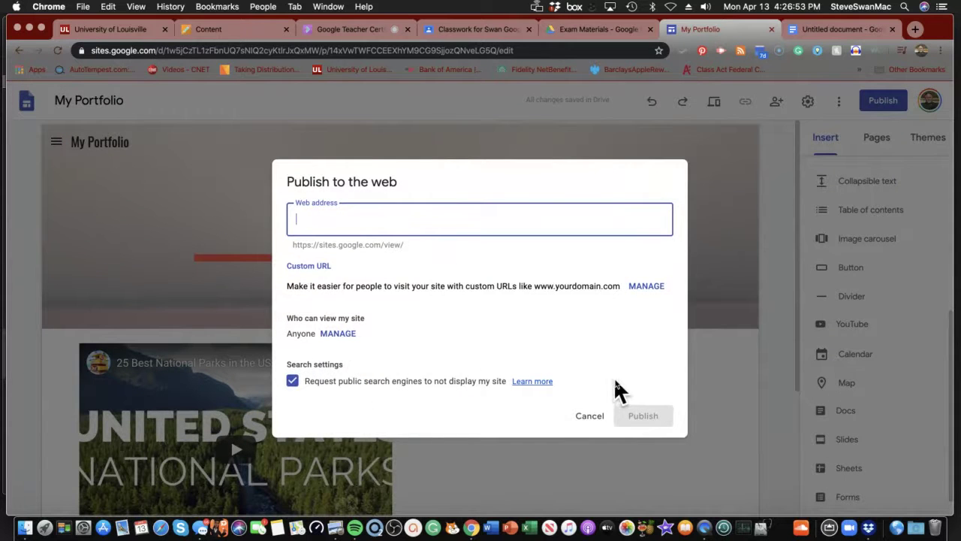
{"action": "left_click", "coordinate": [638, 412]}
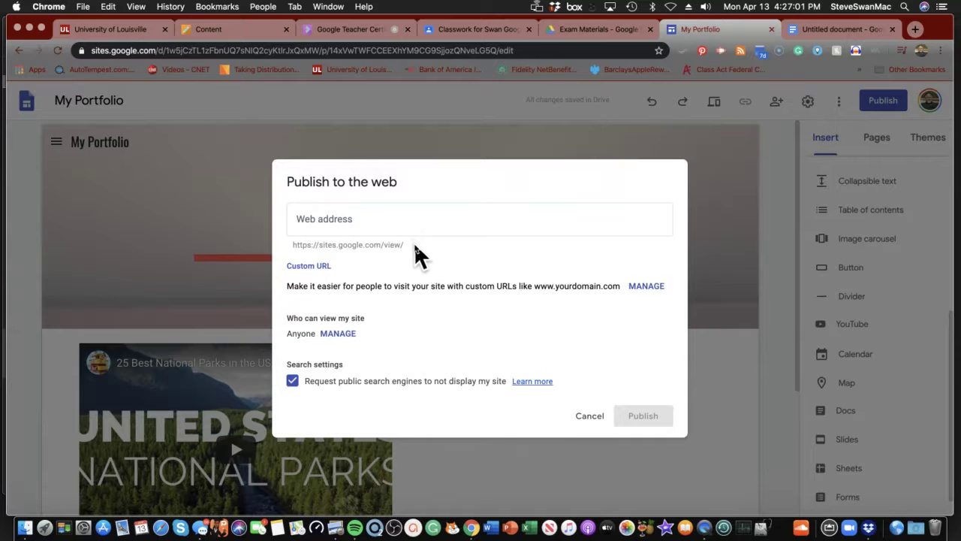
{"action": "left_click", "coordinate": [589, 416]}
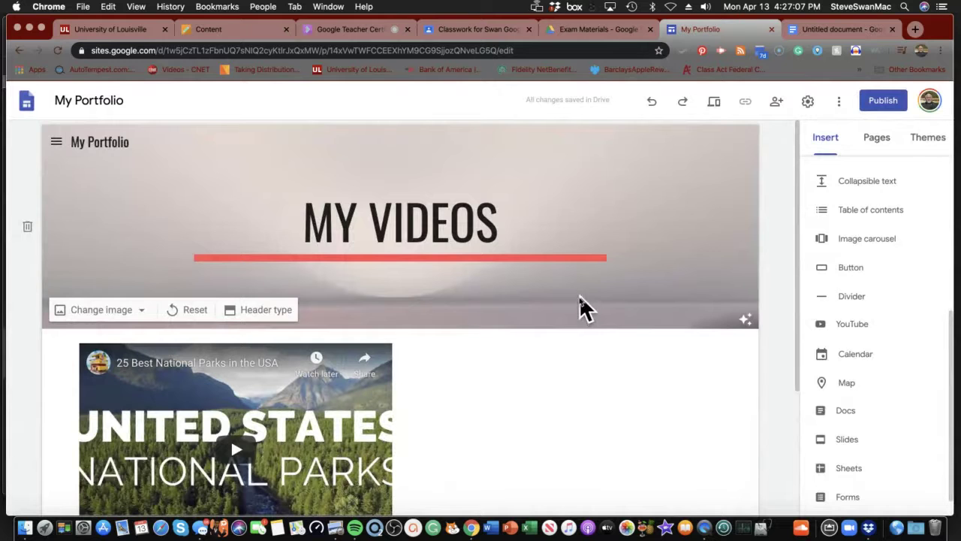
{"action": "left_click", "coordinate": [839, 102]}
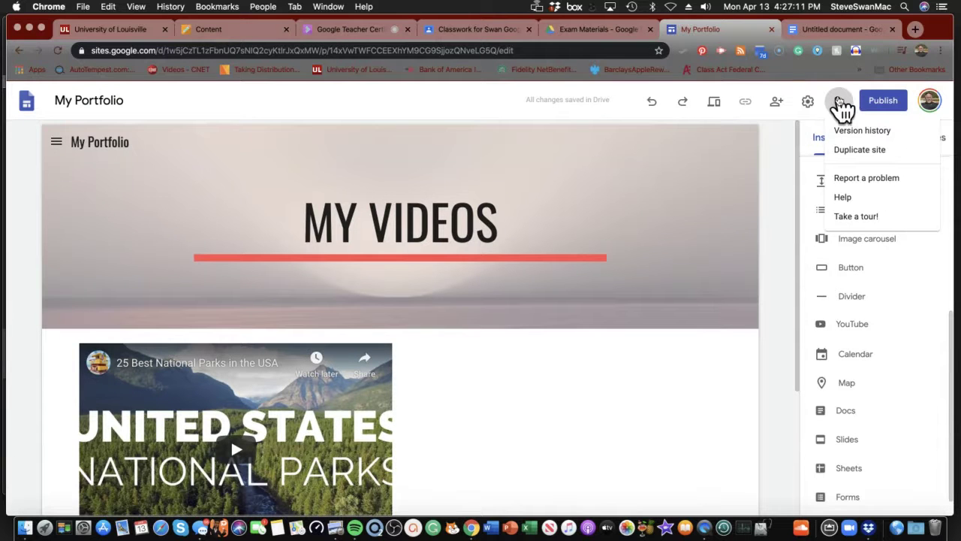
{"action": "left_click", "coordinate": [786, 129]}
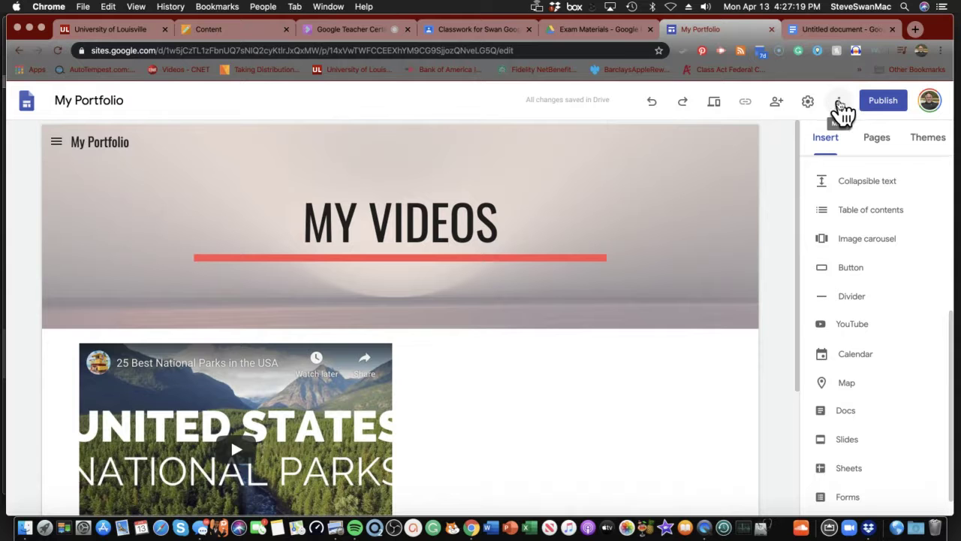
{"action": "left_click", "coordinate": [713, 105]}
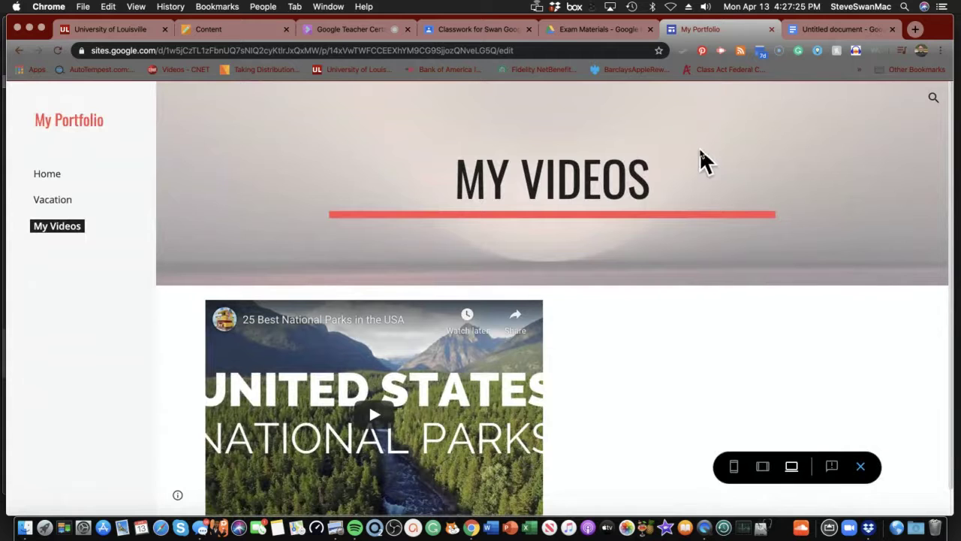
{"action": "scroll", "coordinate": [705, 161], "scroll_direction": "down", "scroll_amount": 2}
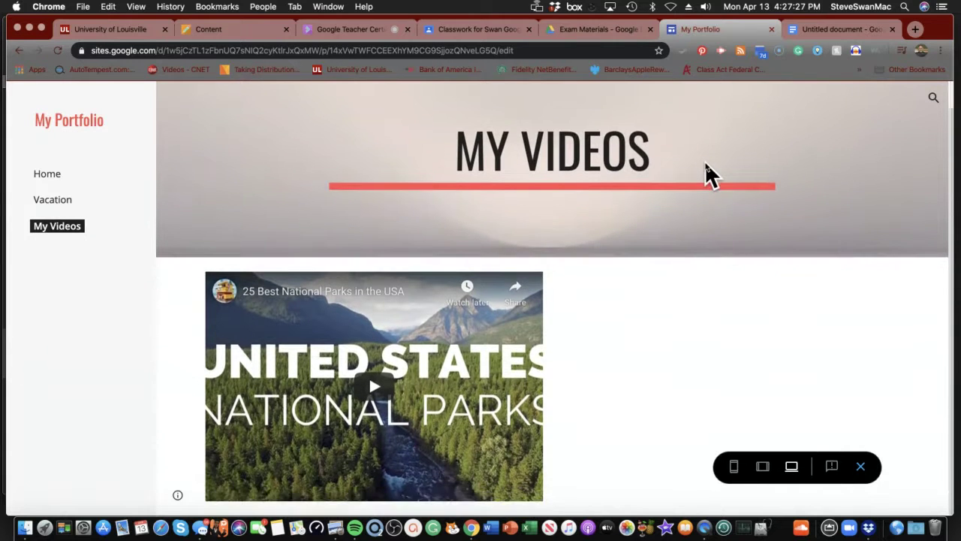
{"action": "scroll", "coordinate": [705, 161], "scroll_direction": "up", "scroll_amount": 2}
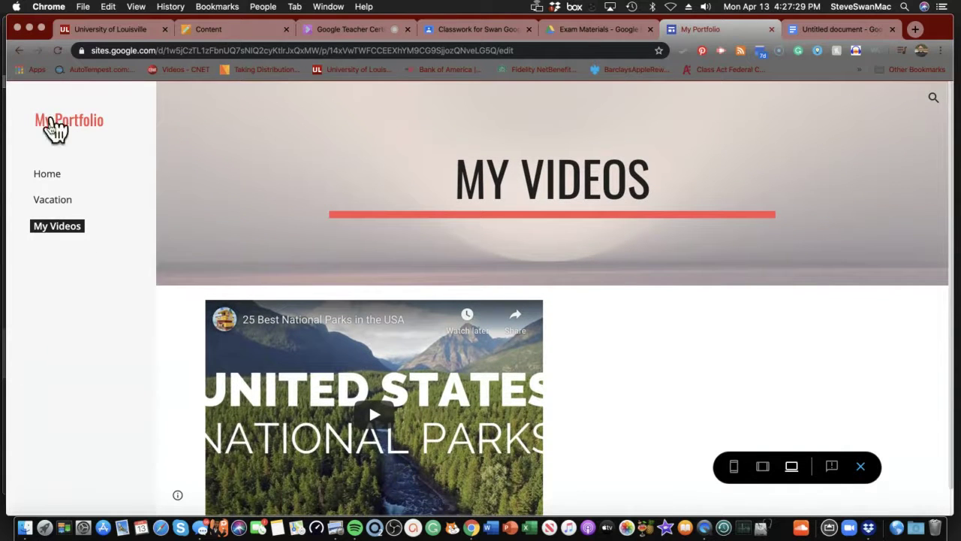
{"action": "left_click", "coordinate": [47, 173]}
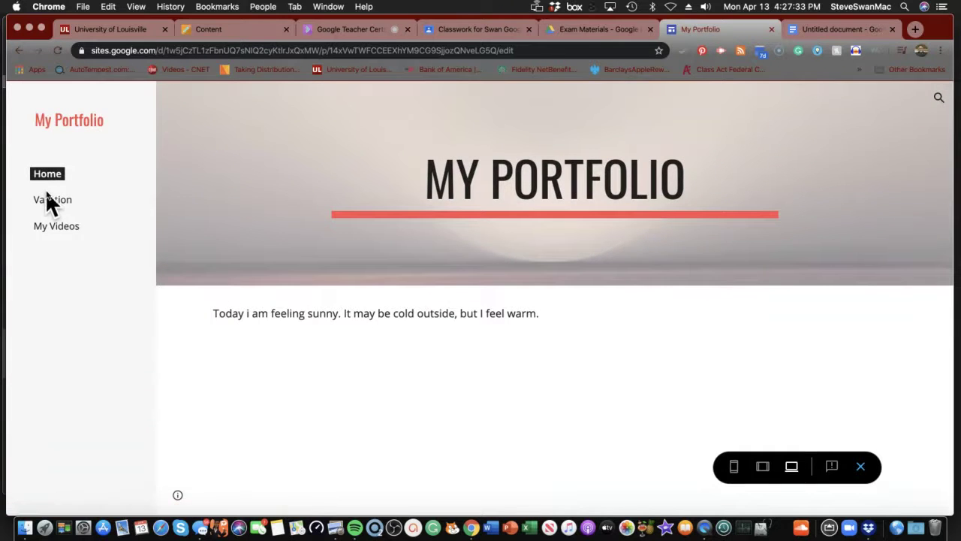
{"action": "left_click", "coordinate": [48, 203]}
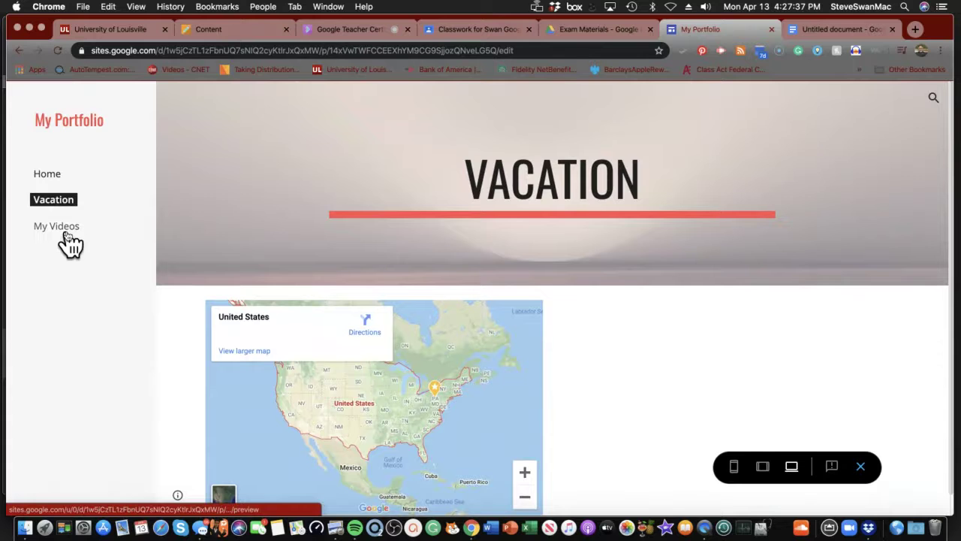
{"action": "scroll", "coordinate": [270, 345], "scroll_direction": "down", "scroll_amount": 1}
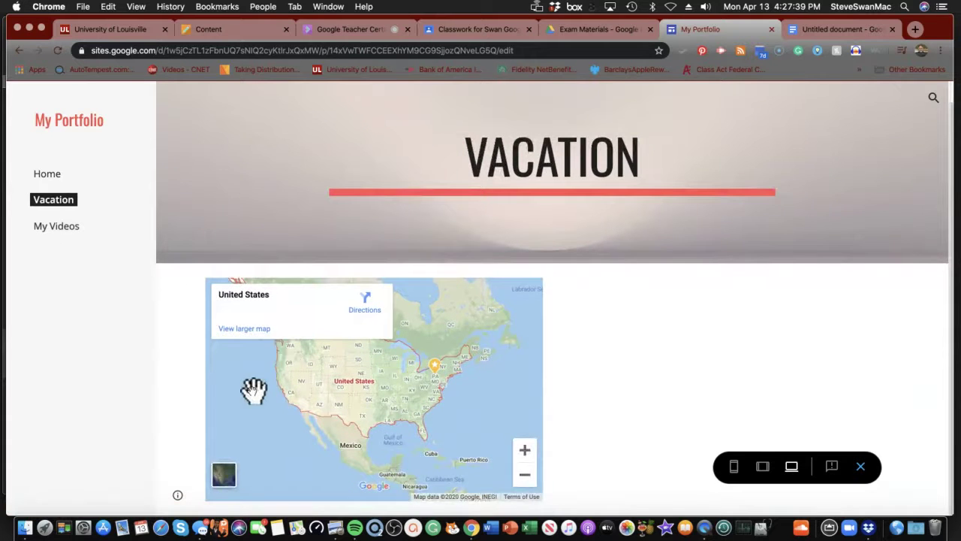
{"action": "scroll", "coordinate": [254, 389], "scroll_direction": "down", "scroll_amount": 2}
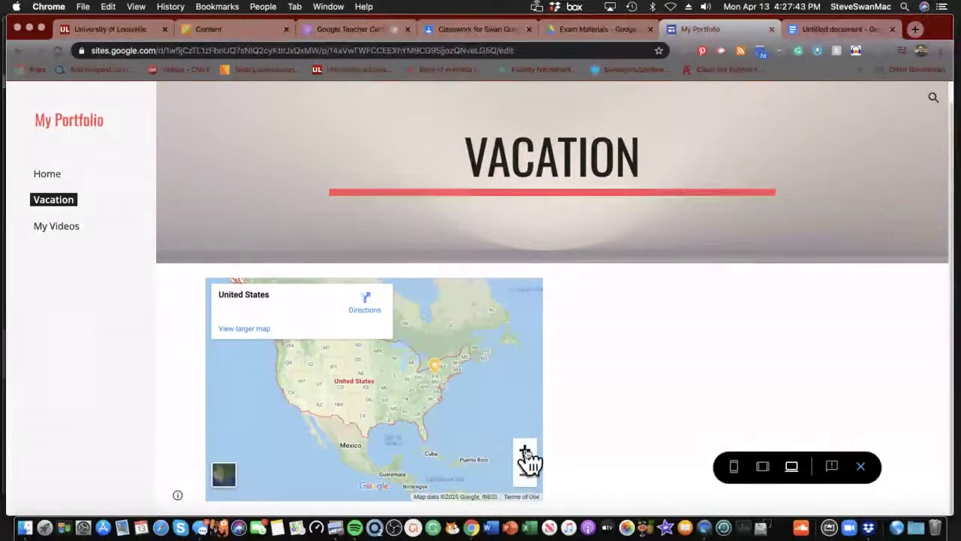
{"action": "left_click", "coordinate": [525, 450]}
{"action": "left_click", "coordinate": [525, 450]}
{"action": "left_click", "coordinate": [525, 450]}
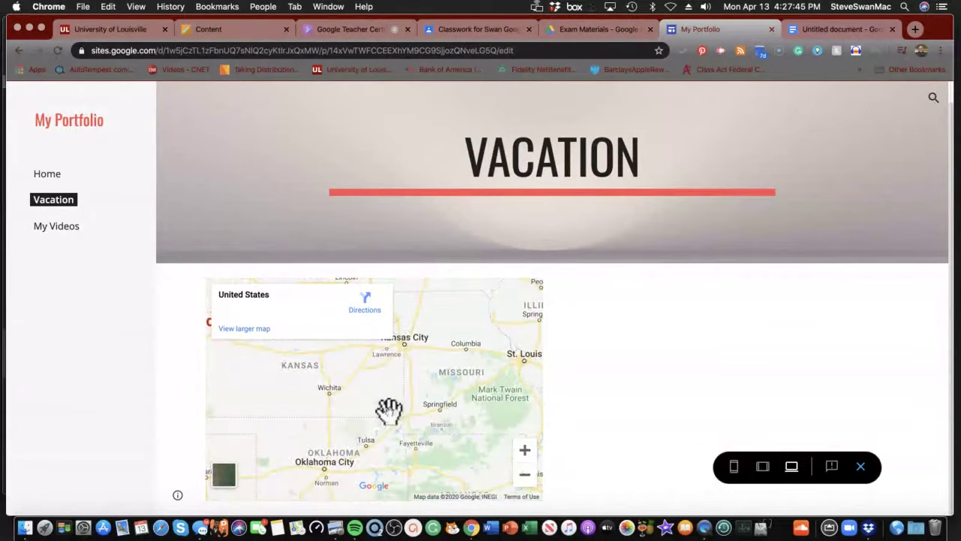
{"action": "left_click", "coordinate": [54, 231]}
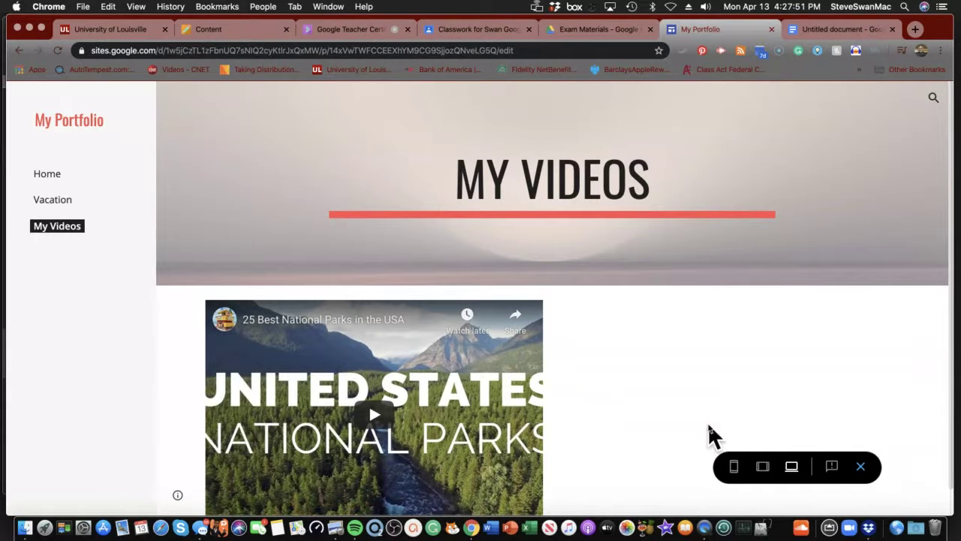
{"action": "left_click", "coordinate": [861, 467]}
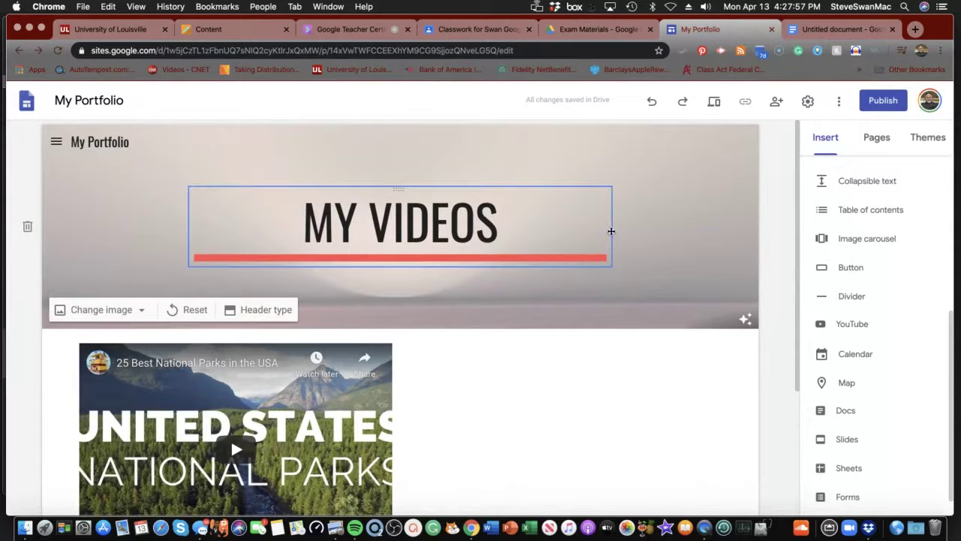
{"action": "scroll", "coordinate": [594, 217], "scroll_direction": "down", "scroll_amount": 1}
{"action": "scroll", "coordinate": [594, 217], "scroll_direction": "down", "scroll_amount": 3}
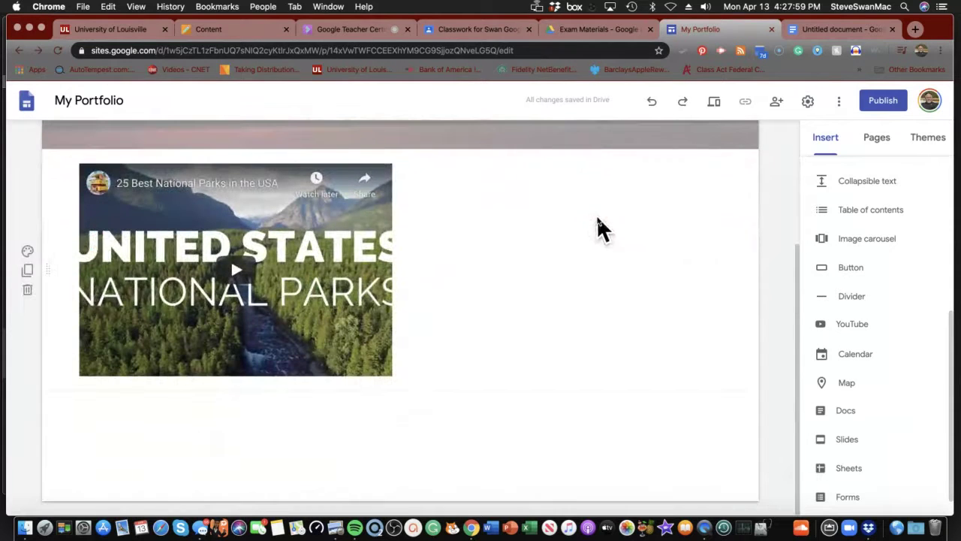
{"action": "scroll", "coordinate": [597, 215], "scroll_direction": "up", "scroll_amount": 4}
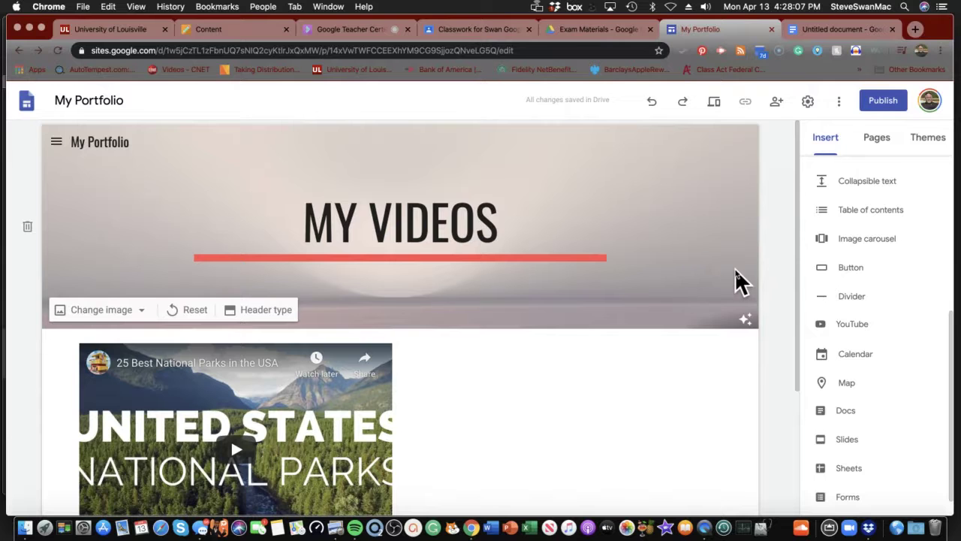
{"action": "scroll", "coordinate": [816, 317], "scroll_direction": "up", "scroll_amount": 5}
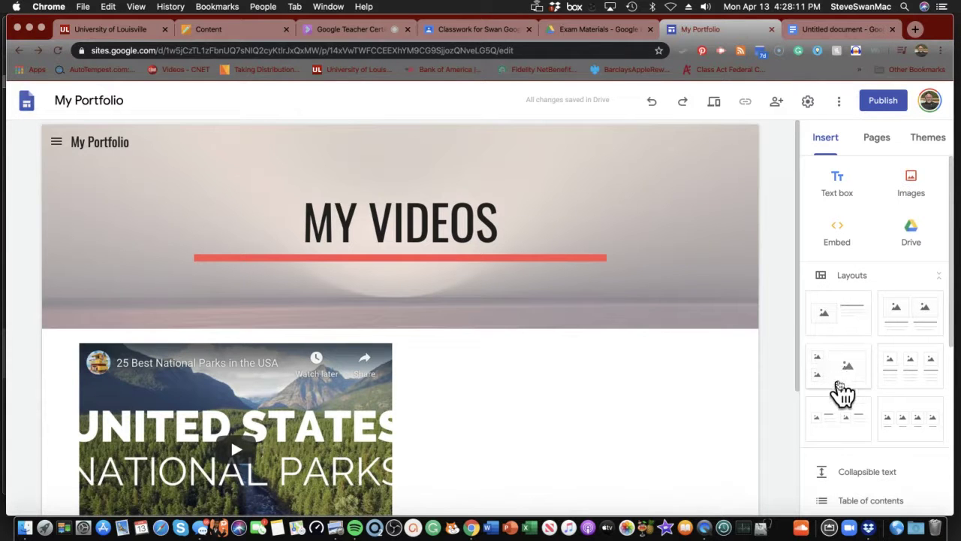
- Start an Embed from the web on My Videos, then switch to the Untitled document tab
{"action": "left_click", "coordinate": [840, 234]}
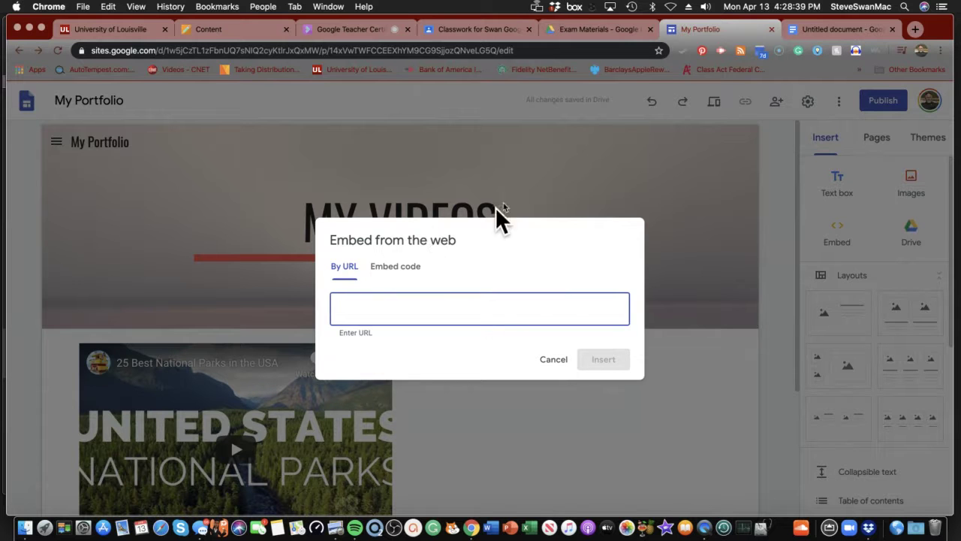
{"action": "left_click", "coordinate": [840, 30]}
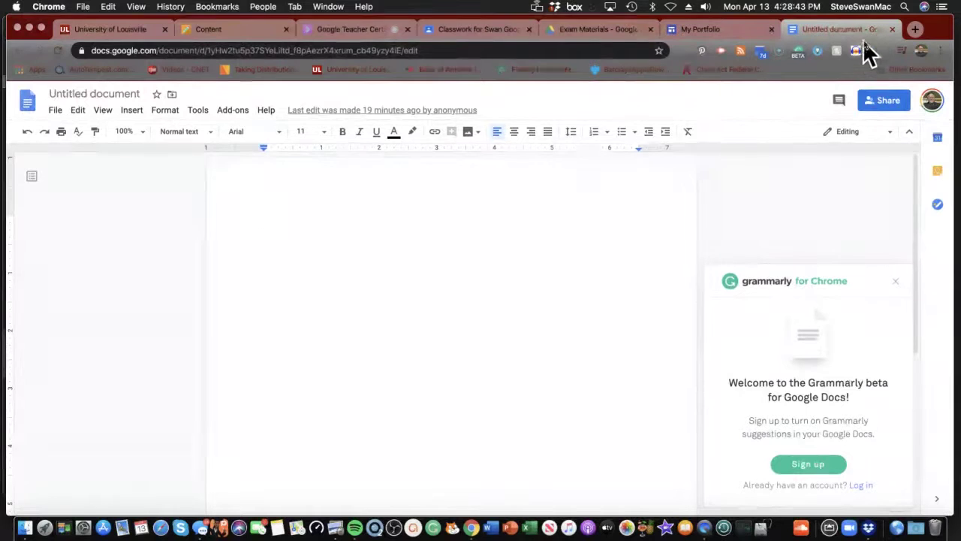
- Search Google for PHET and open the phet.colorado.edu result
{"action": "left_click", "coordinate": [473, 51]}
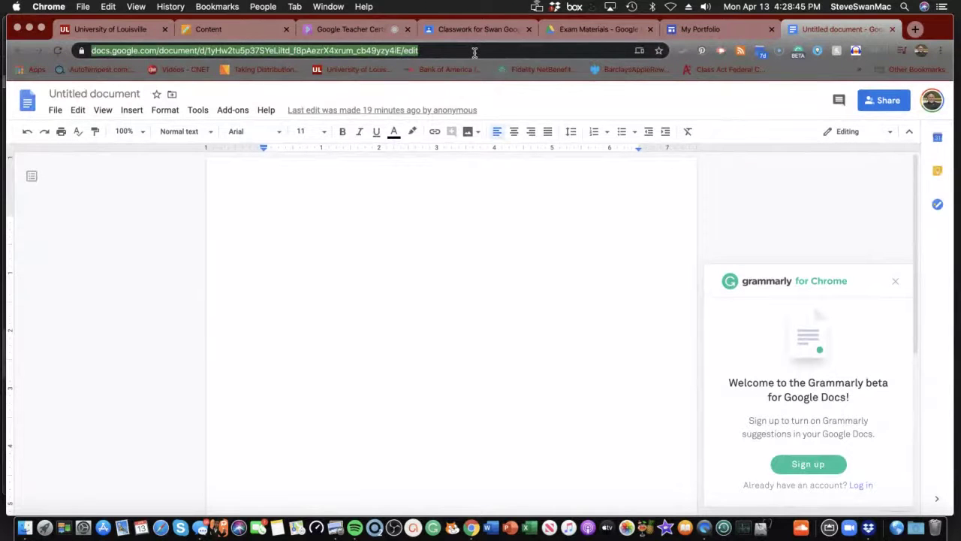
{"action": "type", "text": "PH"}
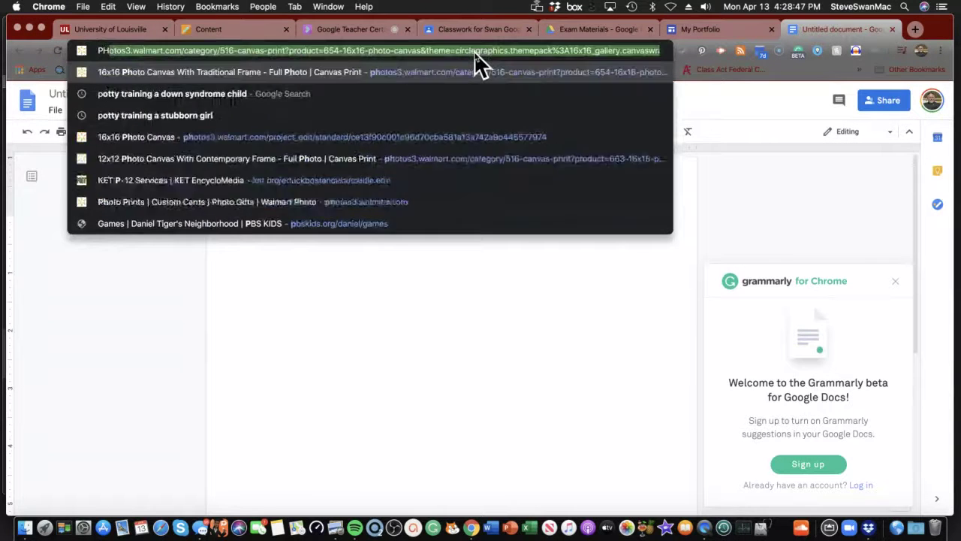
{"action": "type", "text": "ET"}
{"action": "key", "text": "Return"}
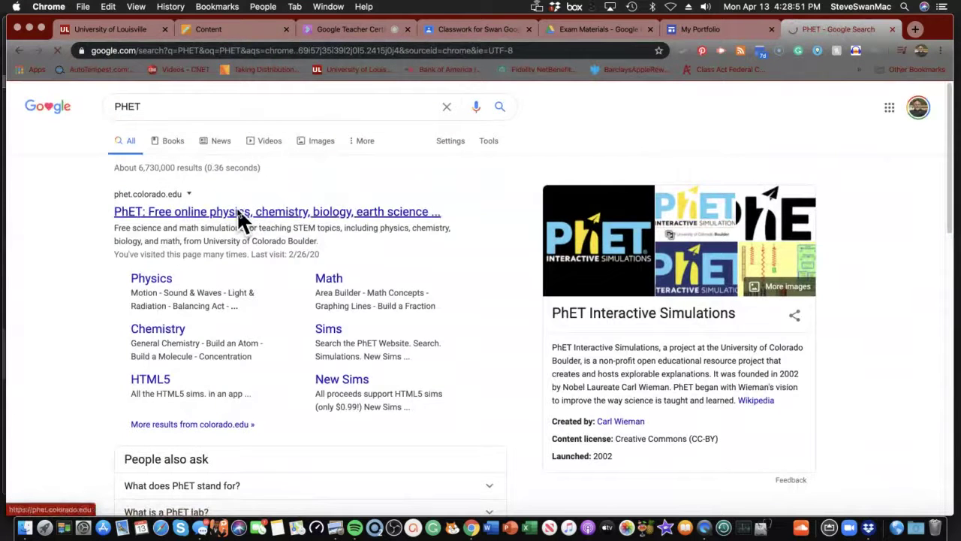
{"action": "left_click", "coordinate": [237, 207]}
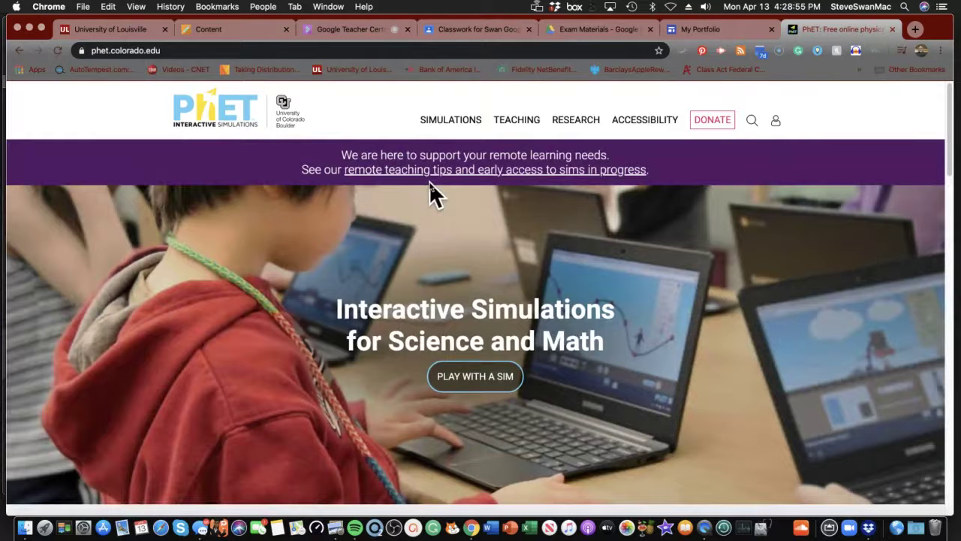
- Show PhET's Earth Science simulations in grid view and scroll through them
{"action": "mouse_move", "coordinate": [451, 131]}
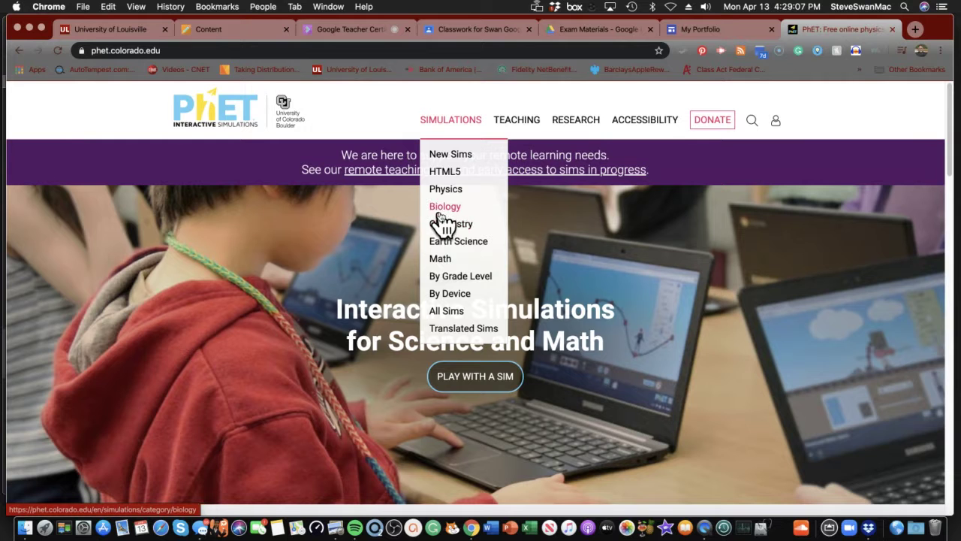
{"action": "left_click", "coordinate": [453, 245]}
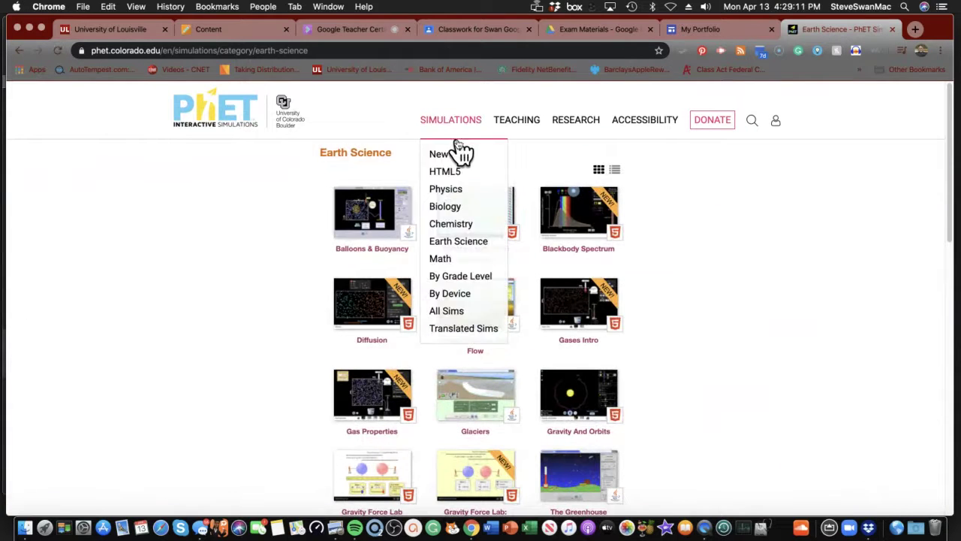
{"action": "left_click", "coordinate": [598, 172]}
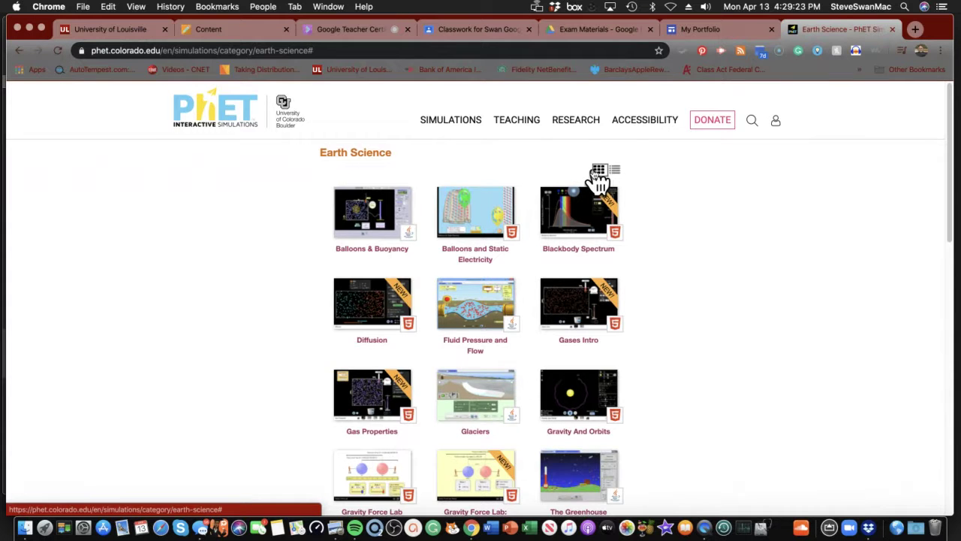
{"action": "scroll", "coordinate": [598, 178], "scroll_direction": "down", "scroll_amount": 2}
{"action": "scroll", "coordinate": [598, 178], "scroll_direction": "up", "scroll_amount": 2}
{"action": "scroll", "coordinate": [598, 178], "scroll_direction": "down", "scroll_amount": 1}
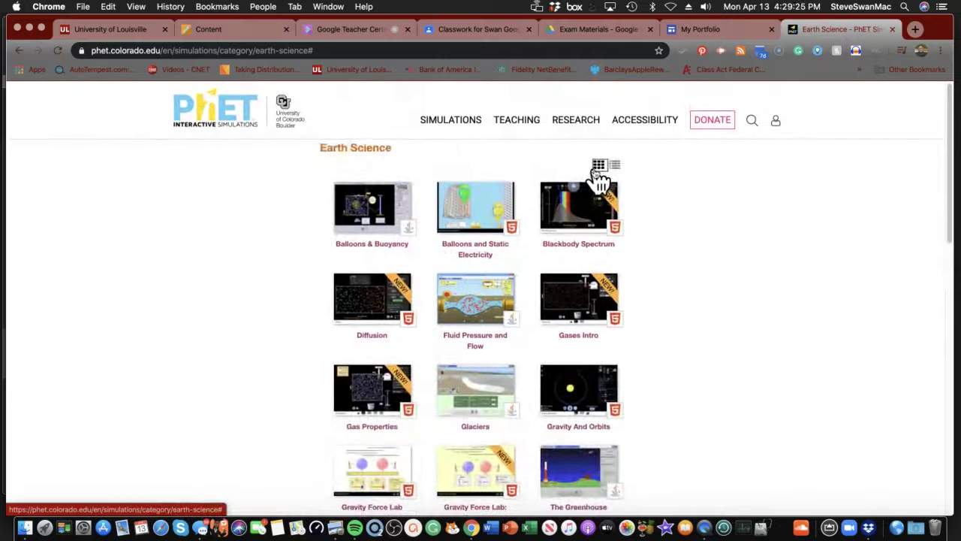
{"action": "scroll", "coordinate": [599, 178], "scroll_direction": "down", "scroll_amount": 3}
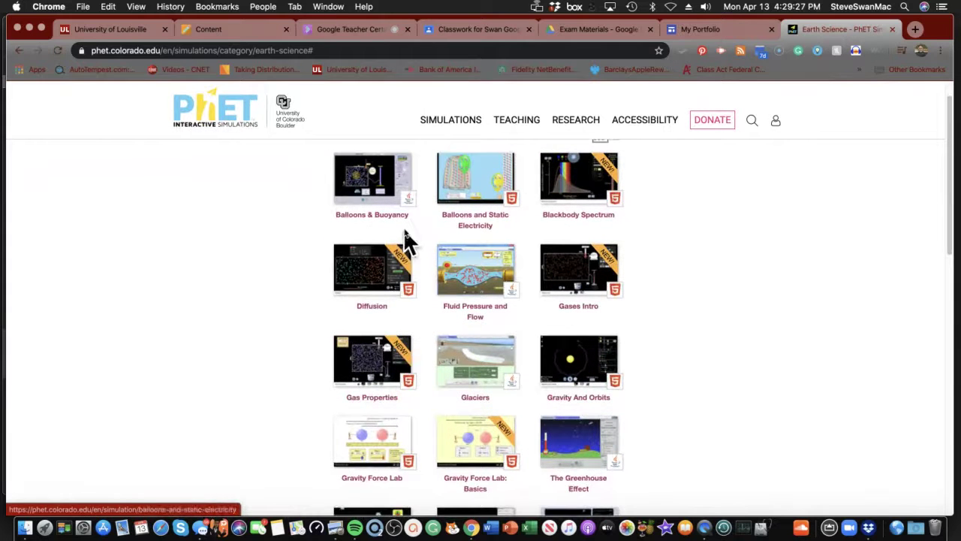
- Open the Balloons and Static Electricity simulation from the Earth Science grid
{"action": "left_click", "coordinate": [461, 195]}
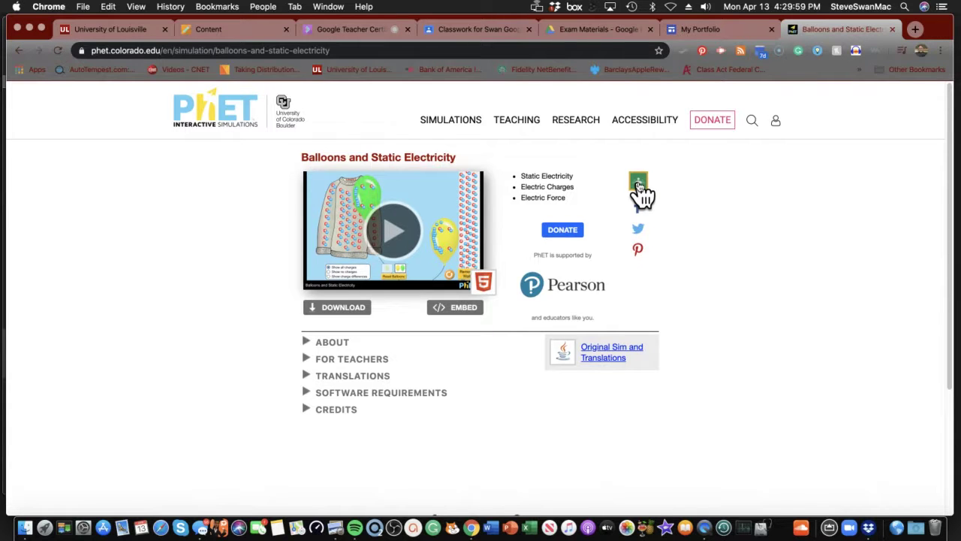
{"action": "left_click", "coordinate": [639, 183]}
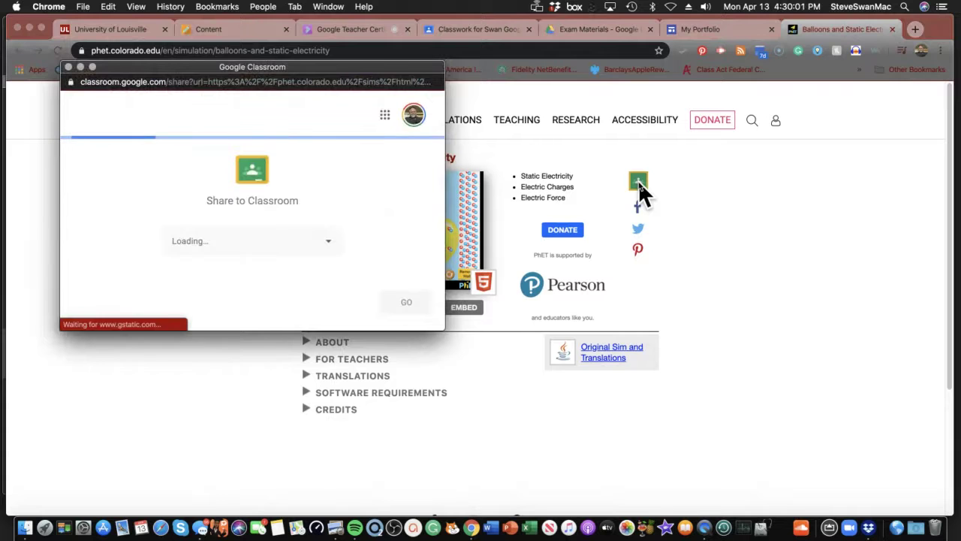
{"action": "left_click", "coordinate": [329, 249]}
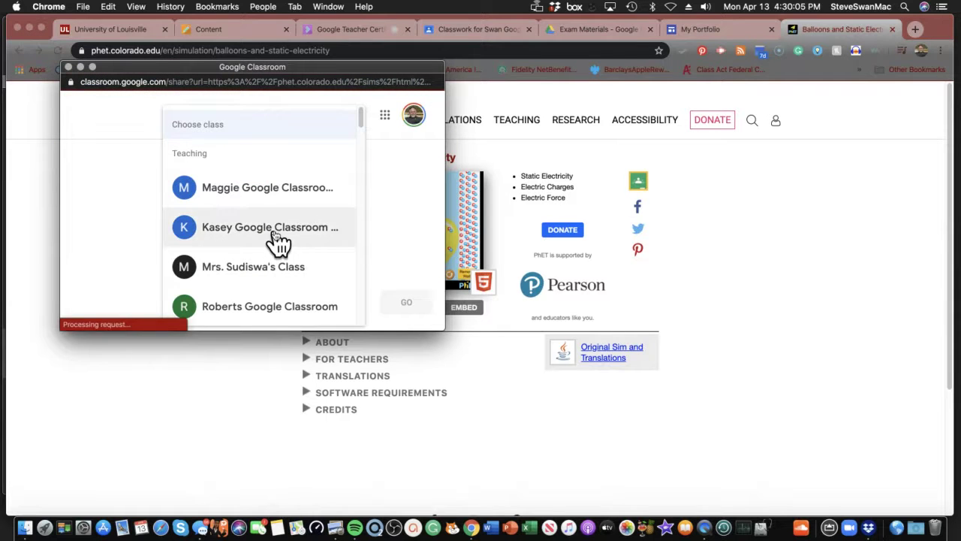
{"action": "scroll", "coordinate": [278, 240], "scroll_direction": "down", "scroll_amount": 5}
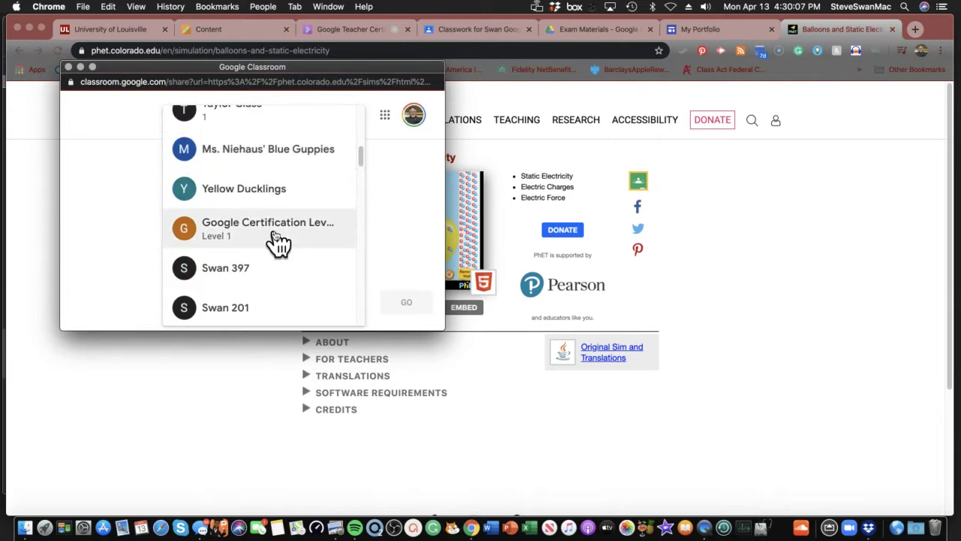
{"action": "scroll", "coordinate": [278, 241], "scroll_direction": "down", "scroll_amount": 4}
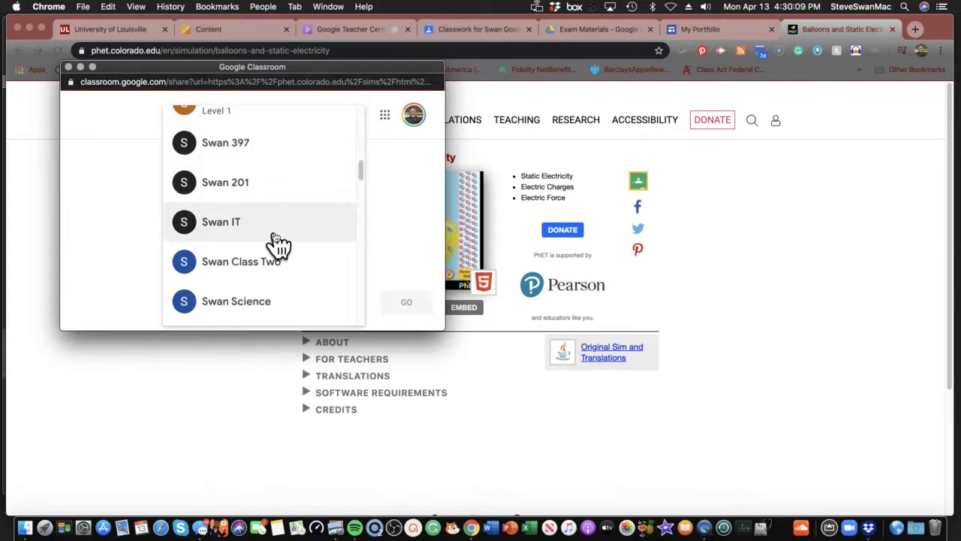
{"action": "scroll", "coordinate": [278, 242], "scroll_direction": "down", "scroll_amount": 3}
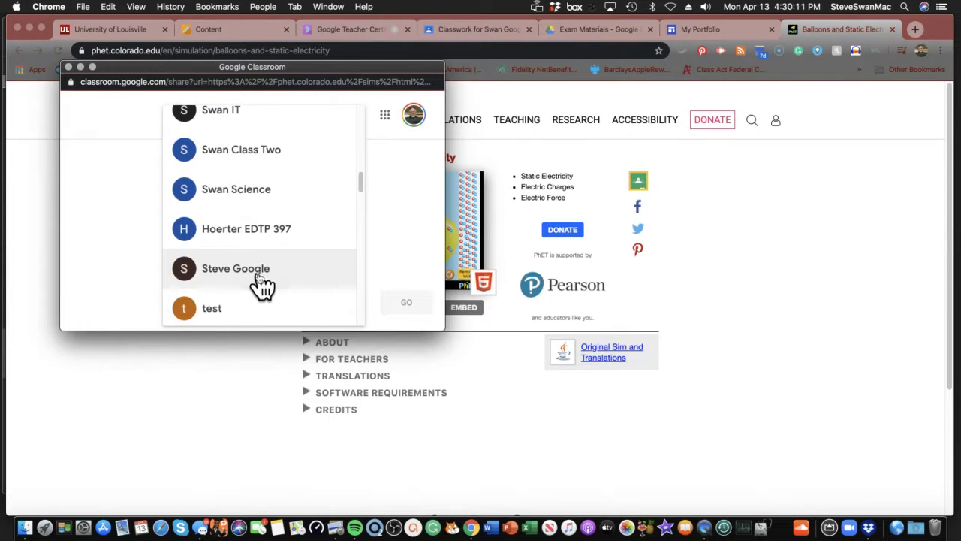
{"action": "left_click", "coordinate": [262, 284]}
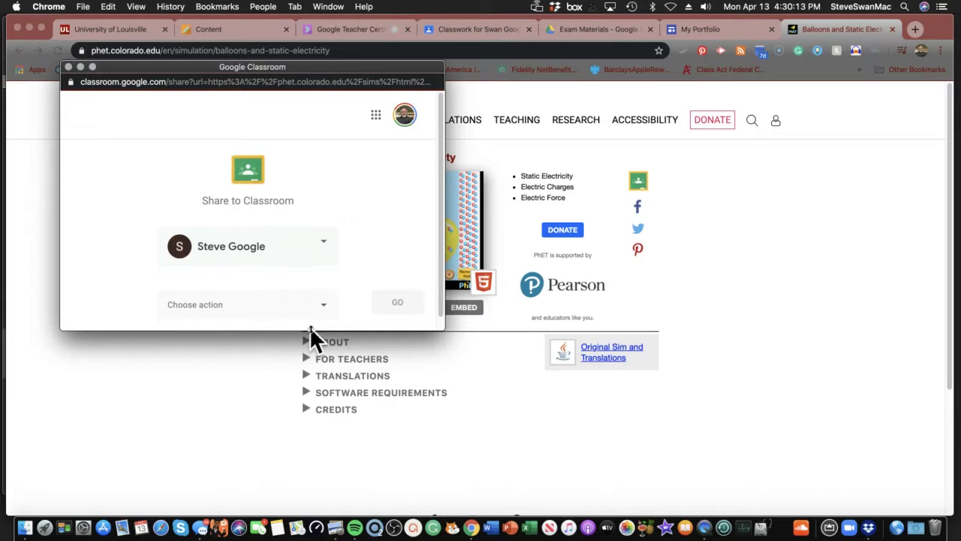
{"action": "left_click", "coordinate": [329, 310]}
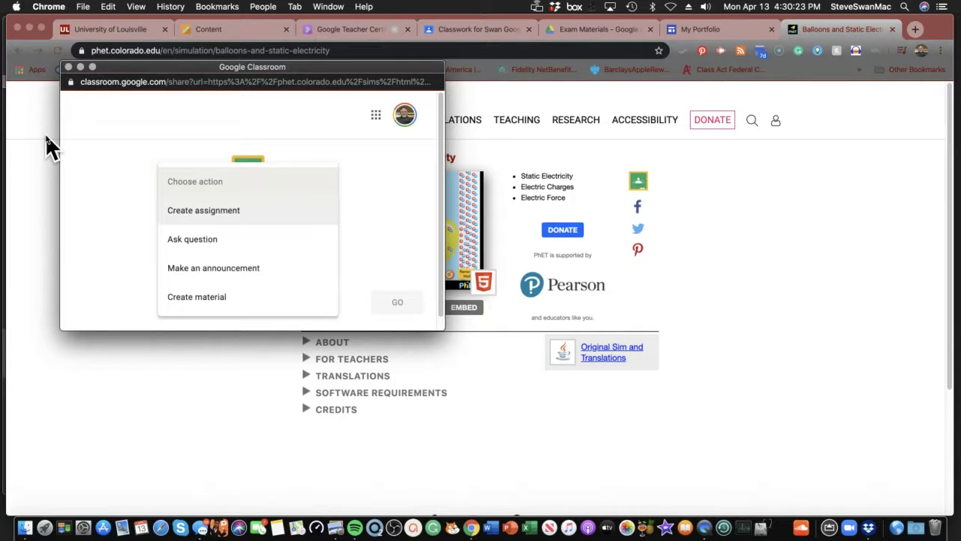
{"action": "left_click", "coordinate": [68, 67]}
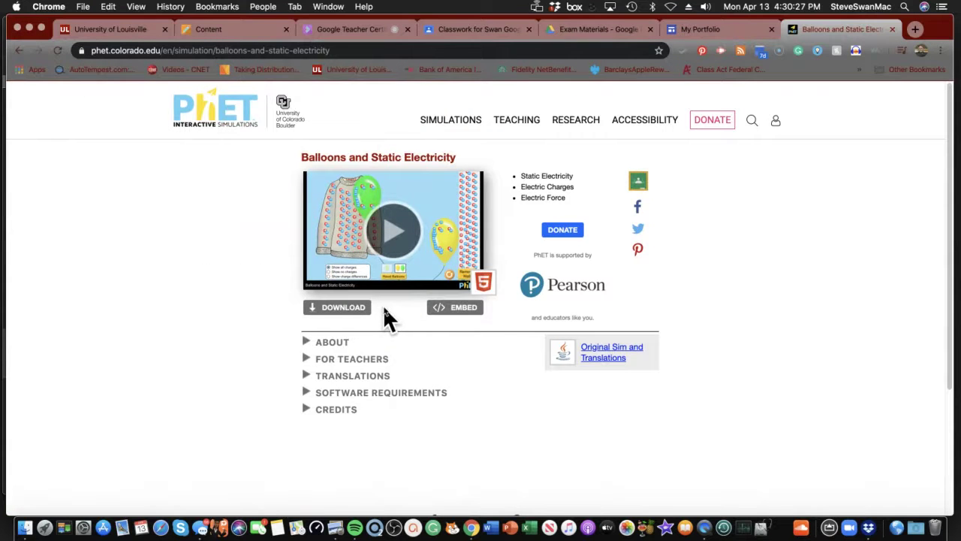
- Display the simulation's iframe embed code and go back to the My Portfolio tab
{"action": "left_click", "coordinate": [449, 309]}
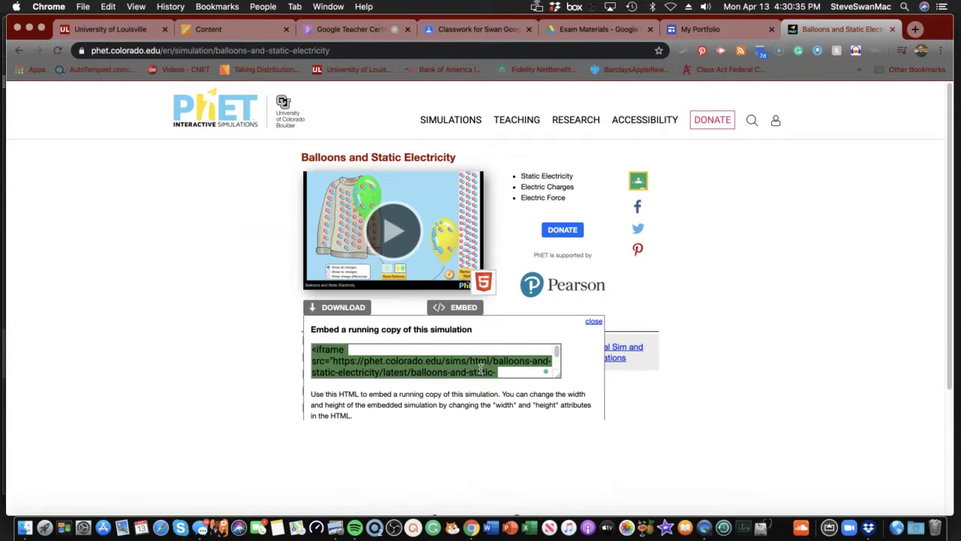
{"action": "left_click", "coordinate": [676, 34]}
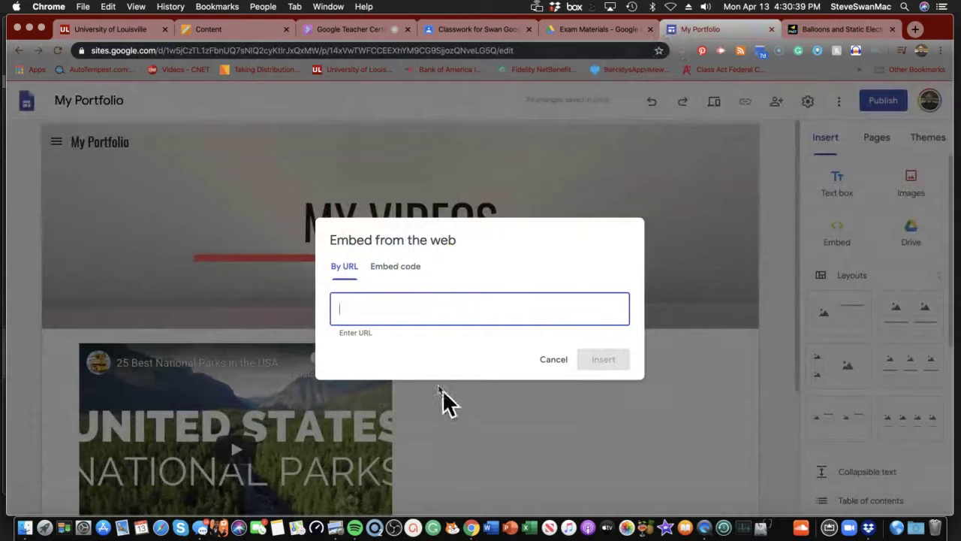
- Cancel the empty embed, reopen Embed, and paste the iframe code as a link
{"action": "left_click", "coordinate": [554, 359]}
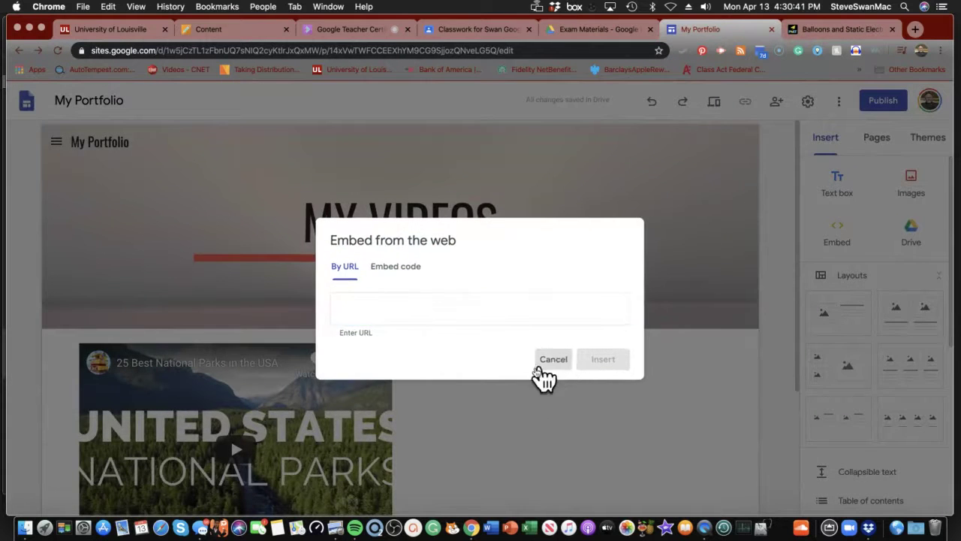
{"action": "scroll", "coordinate": [480, 402], "scroll_direction": "down", "scroll_amount": 5}
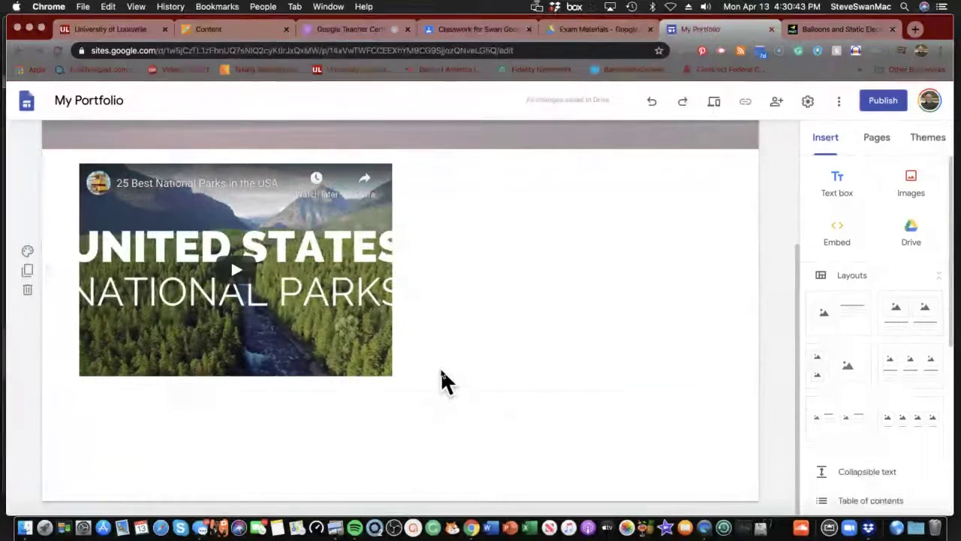
{"action": "mouse_move", "coordinate": [439, 371]}
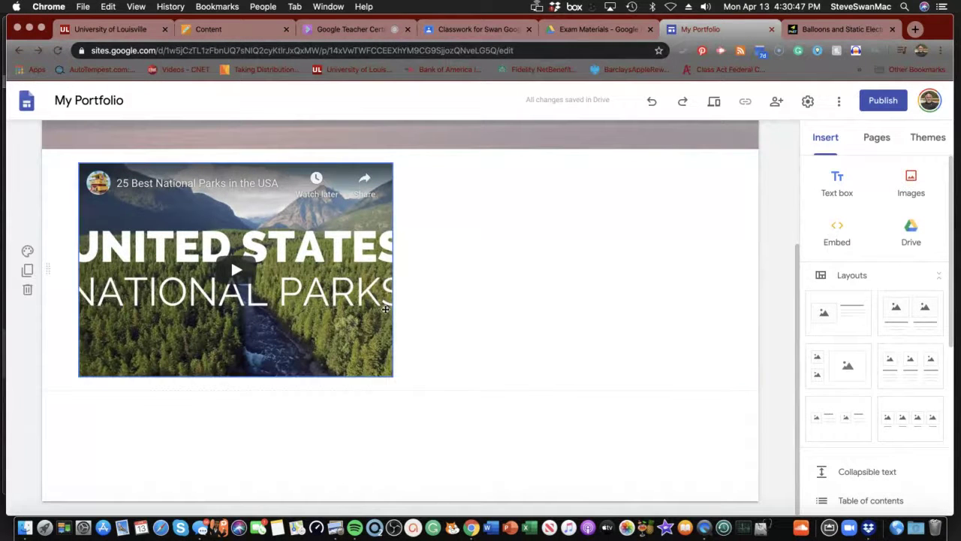
{"action": "left_click", "coordinate": [838, 237]}
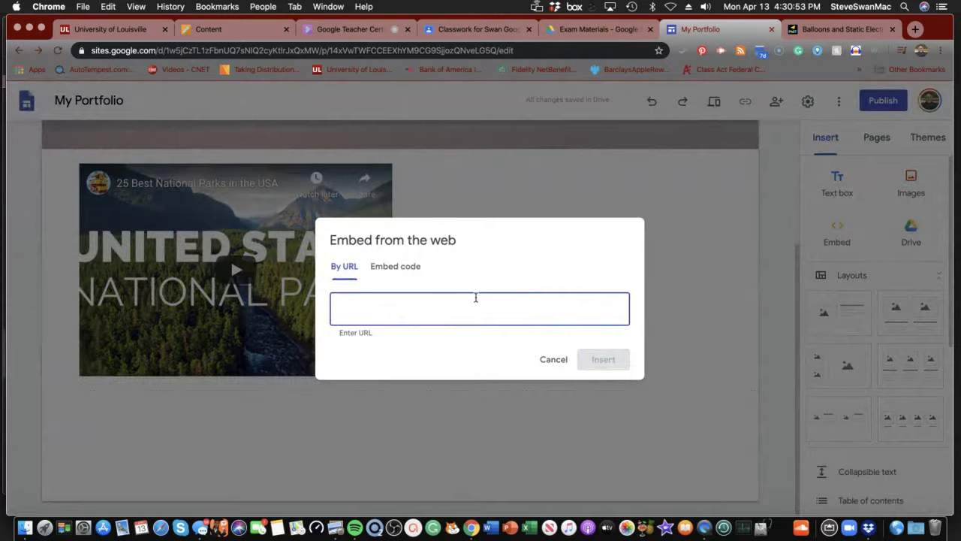
{"action": "key", "text": "super+v"}
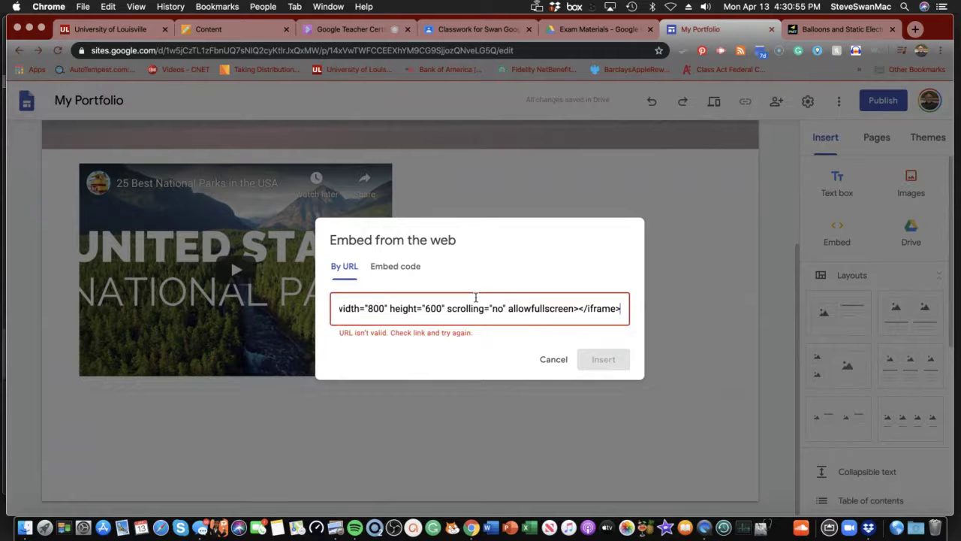
{"action": "left_click", "coordinate": [599, 358]}
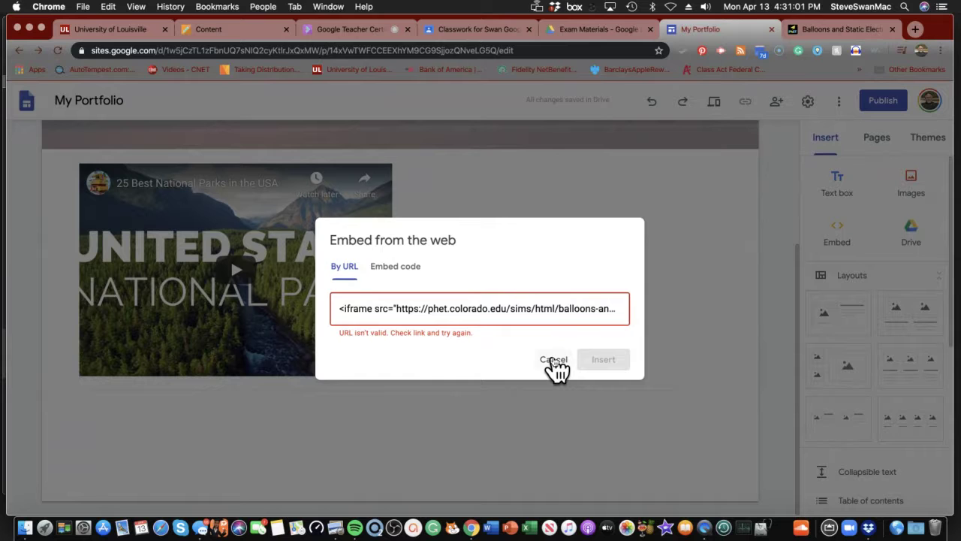
- Paste the iframe code under Embed code instead and continue with Next
{"action": "left_click", "coordinate": [396, 267]}
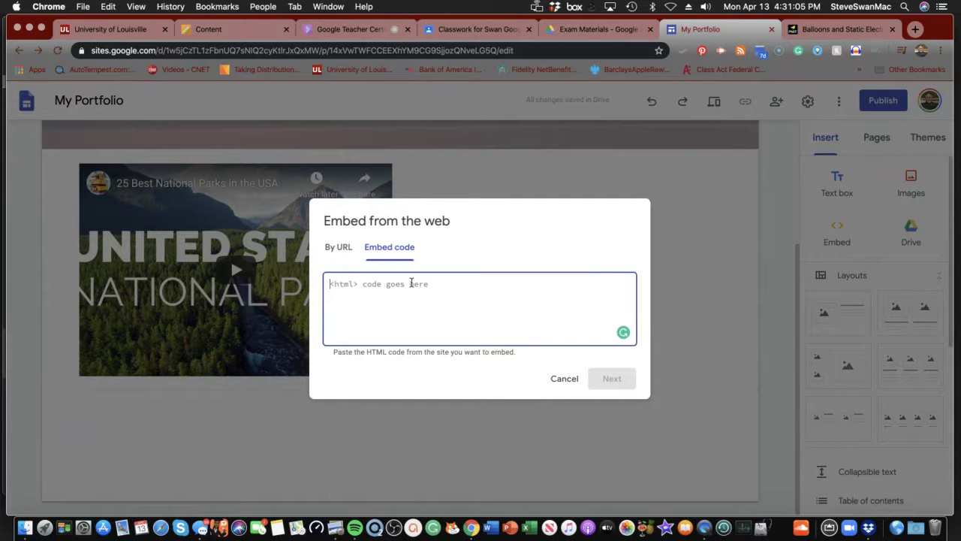
{"action": "type", "text": "<iframe src=\"https://phet.colorado.edu/sims/html/balloons-and-static-electricity/latest/balloons-and-static-electricity_en.html\" width=\"800\" height=\"600\" scrolling=\"no\" allowfullscreen></iframe>"}
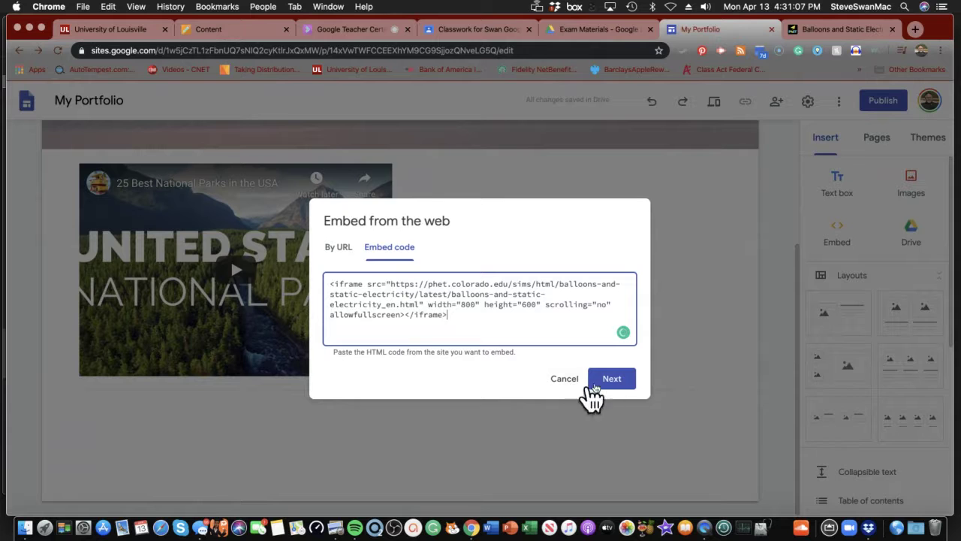
{"action": "left_click", "coordinate": [617, 381]}
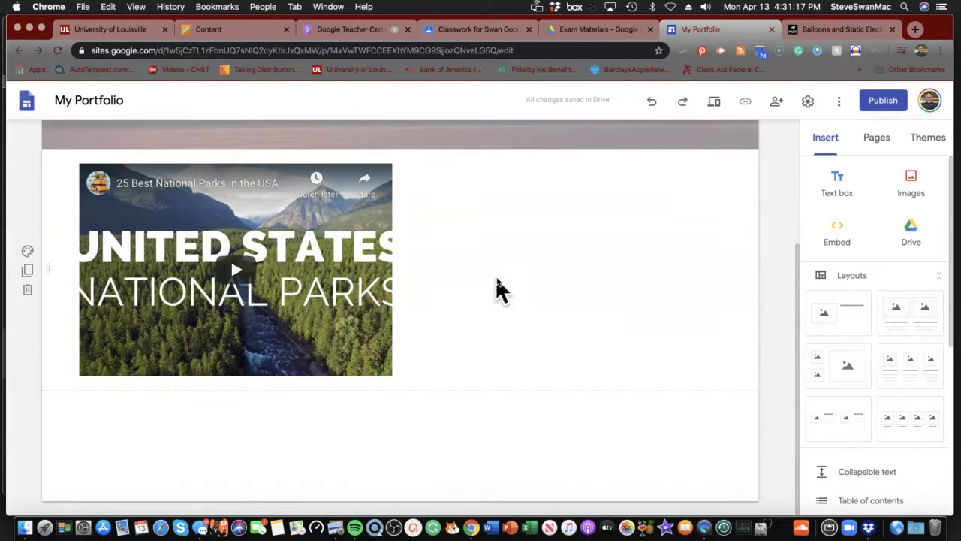
- Copy the Balloons and Static Electricity simulation's web address and return to My Portfolio
{"action": "left_click", "coordinate": [824, 34]}
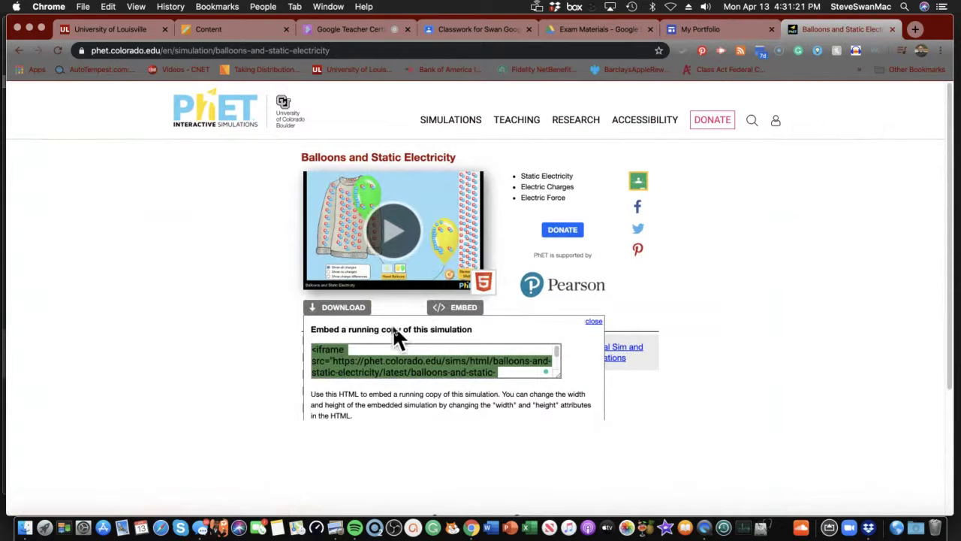
{"action": "left_click", "coordinate": [593, 321]}
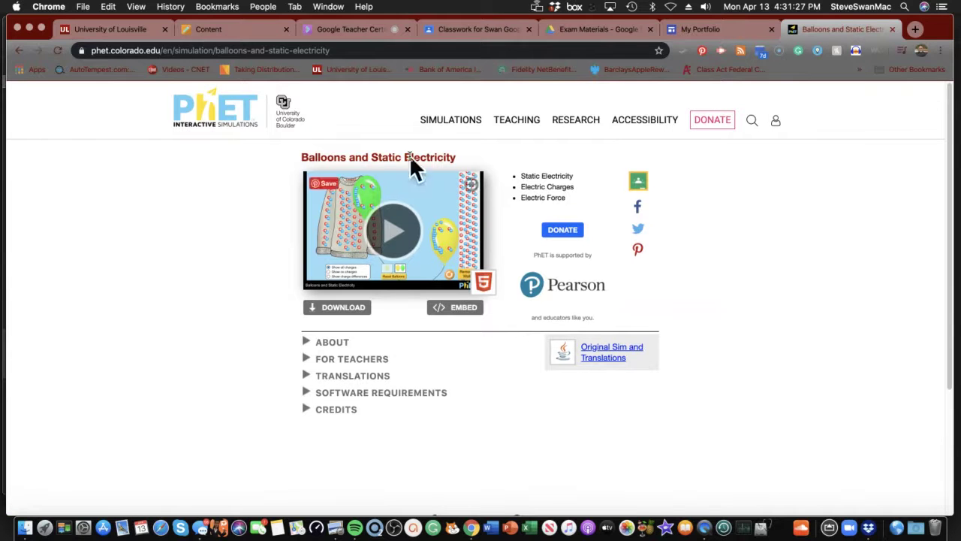
{"action": "left_click", "coordinate": [324, 50]}
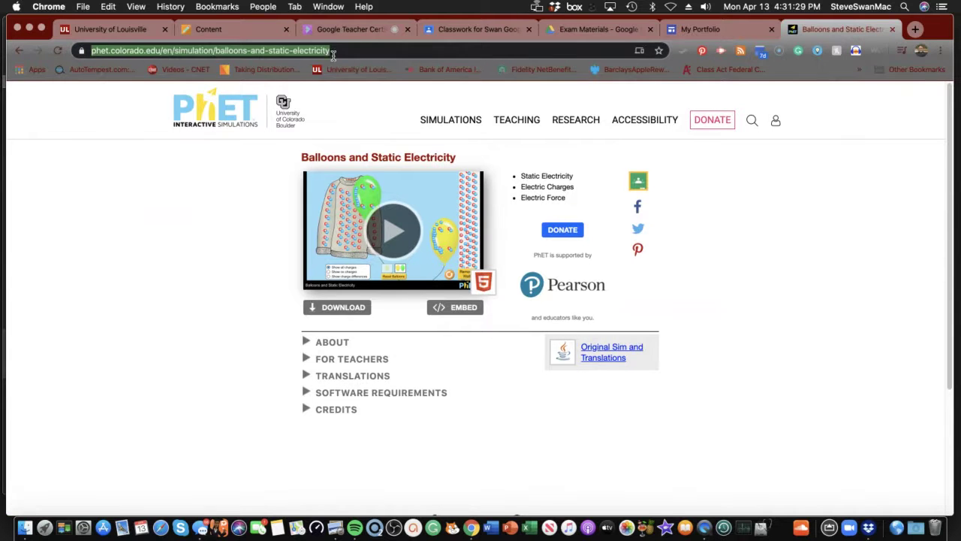
{"action": "right_click", "coordinate": [319, 51]}
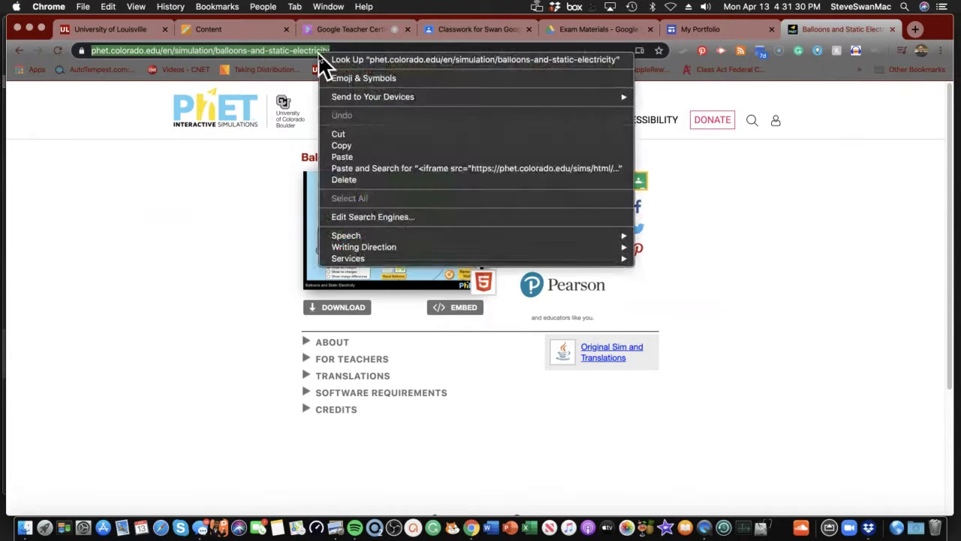
{"action": "left_click", "coordinate": [340, 146]}
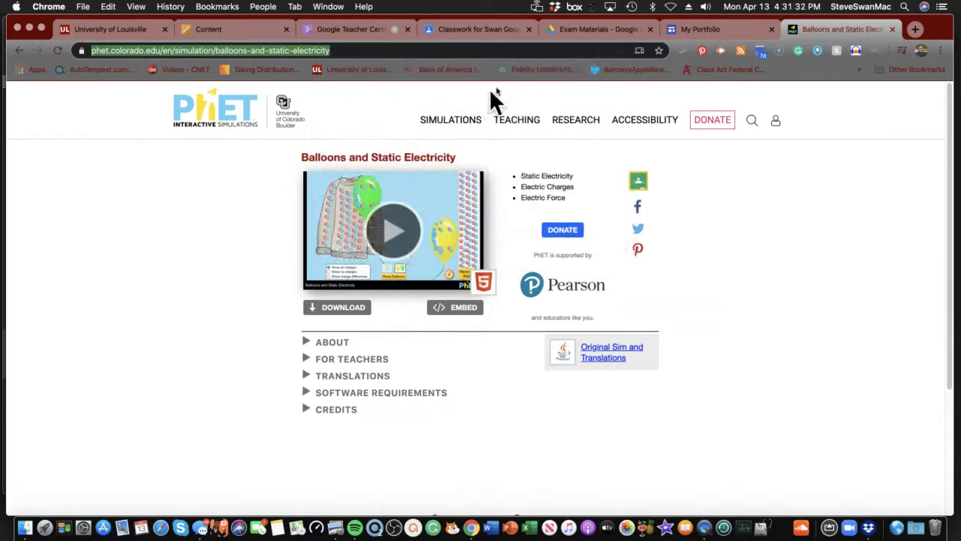
{"action": "left_click", "coordinate": [720, 30]}
- Paste the PhET Balloons and Static Electricity link into a new text box below the national parks video
{"action": "left_click", "coordinate": [432, 328]}
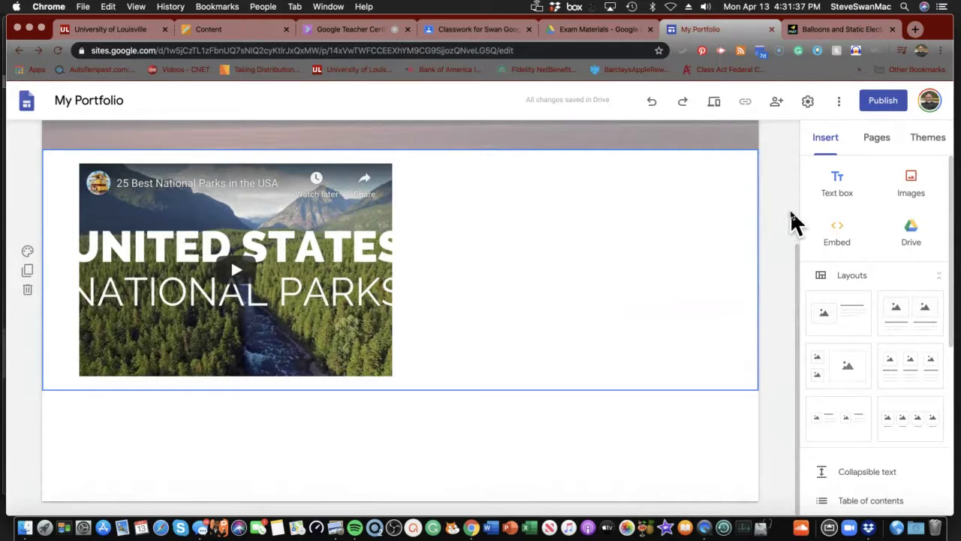
{"action": "scroll", "coordinate": [871, 284], "scroll_direction": "down", "scroll_amount": 5}
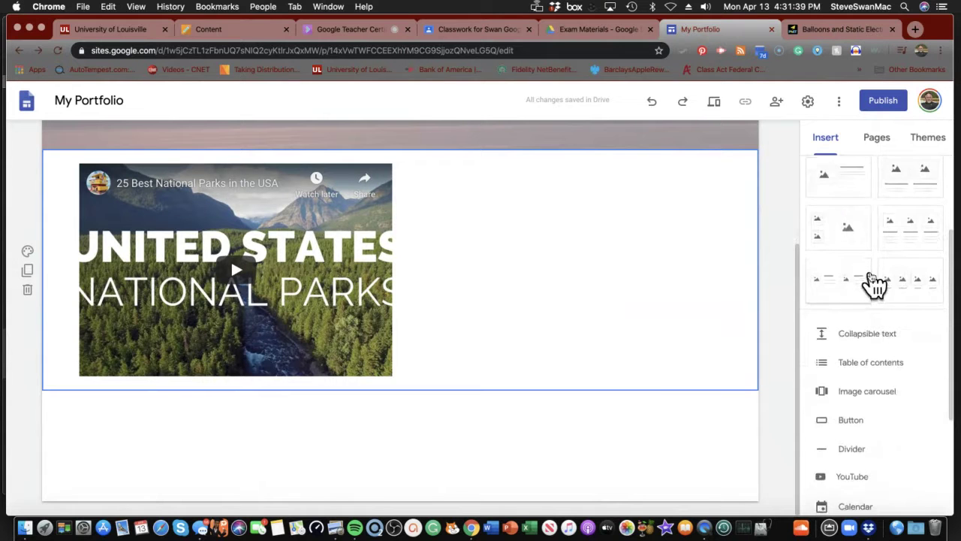
{"action": "scroll", "coordinate": [875, 283], "scroll_direction": "down", "scroll_amount": 3}
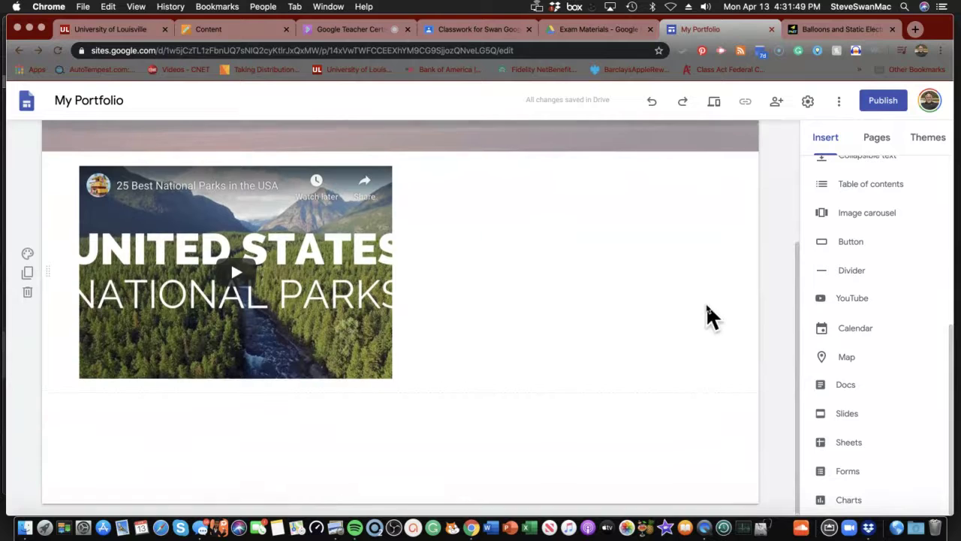
{"action": "scroll", "coordinate": [707, 306], "scroll_direction": "up", "scroll_amount": 2}
{"action": "scroll", "coordinate": [852, 386], "scroll_direction": "up", "scroll_amount": 5}
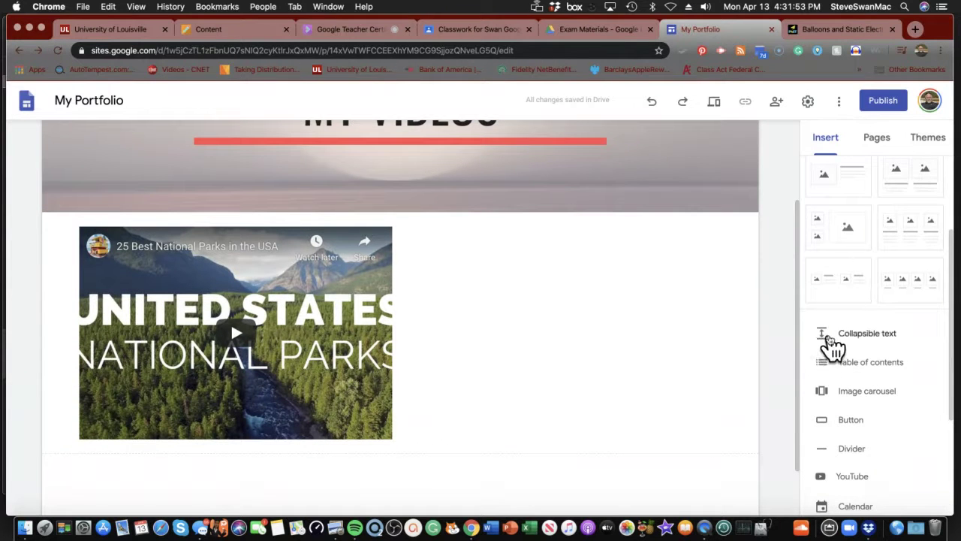
{"action": "scroll", "coordinate": [827, 349], "scroll_direction": "up", "scroll_amount": 3}
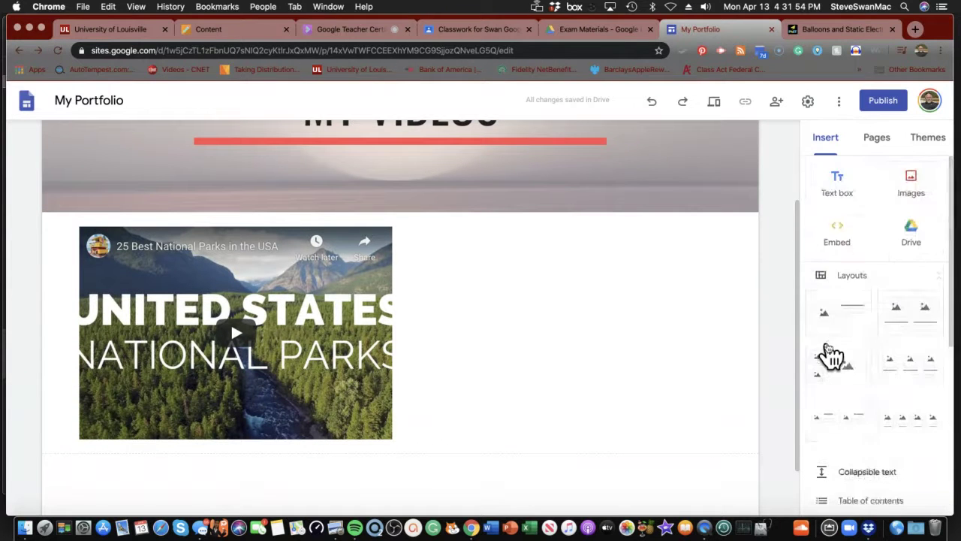
{"action": "left_click", "coordinate": [837, 184]}
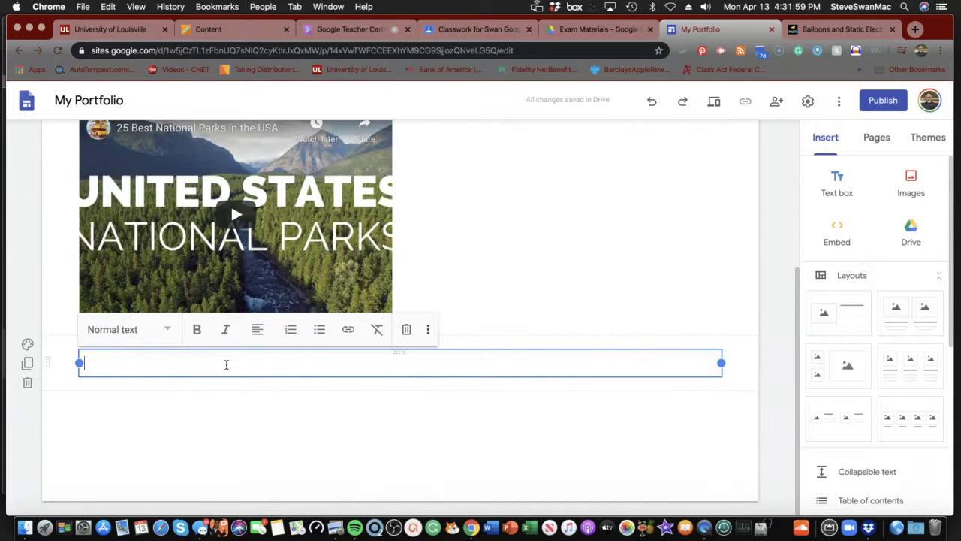
{"action": "key", "text": "super+v"}
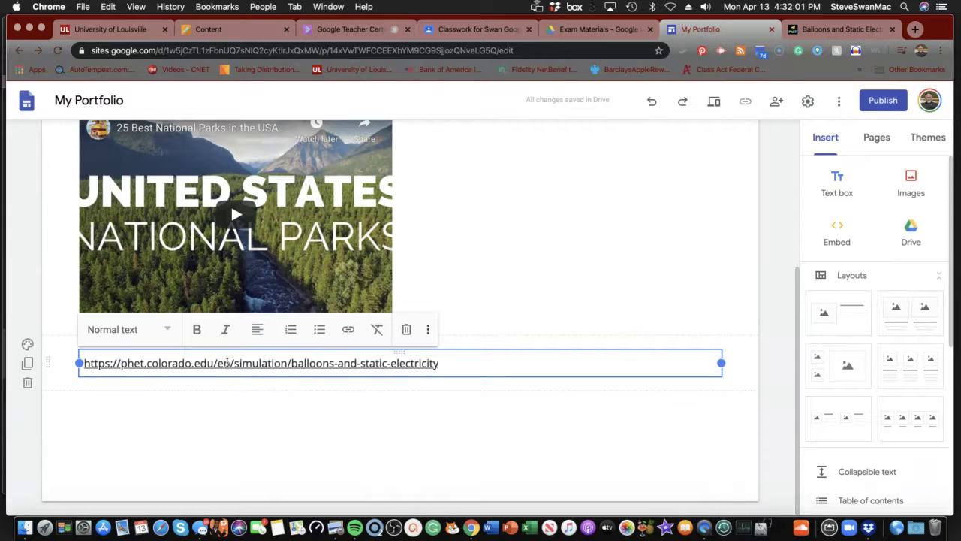
{"action": "left_click", "coordinate": [278, 443]}
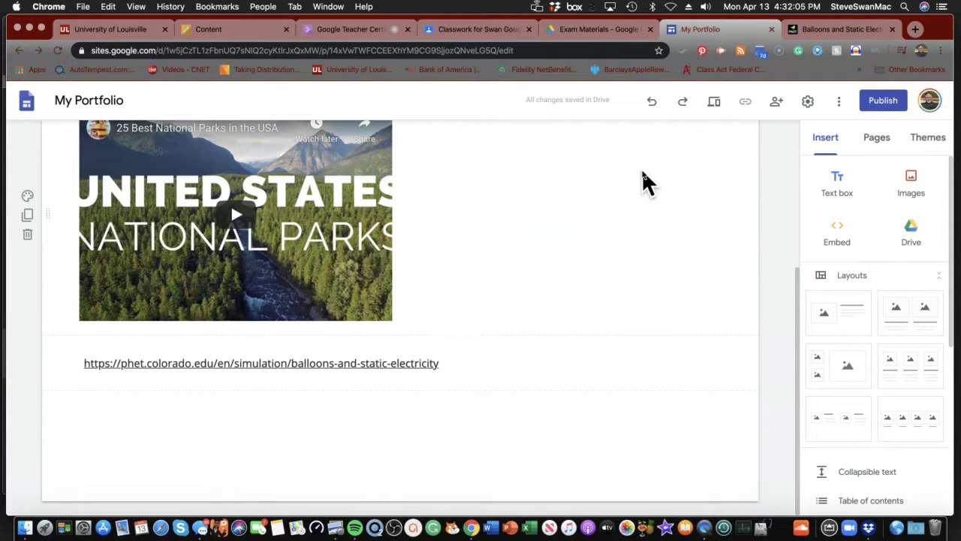
{"action": "left_click", "coordinate": [882, 106]}
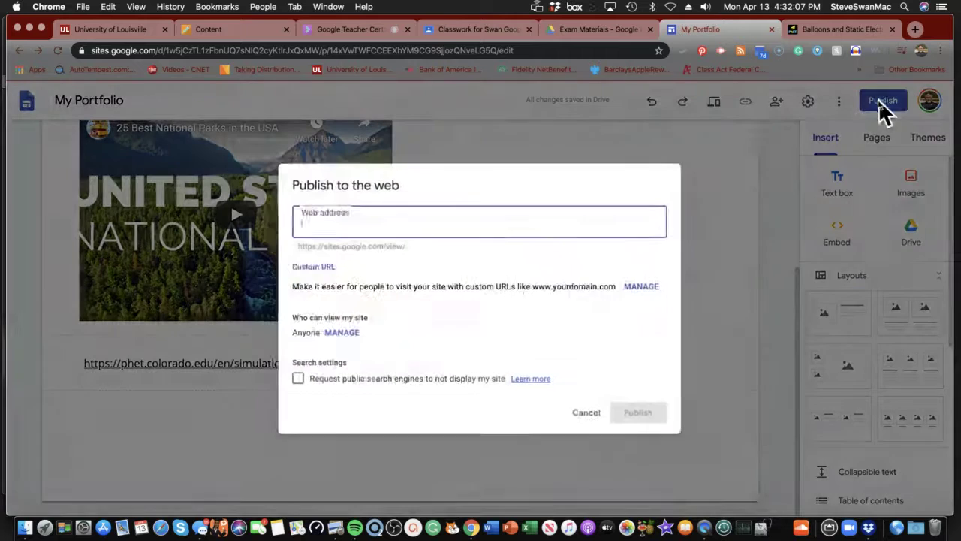
{"action": "left_click", "coordinate": [590, 418]}
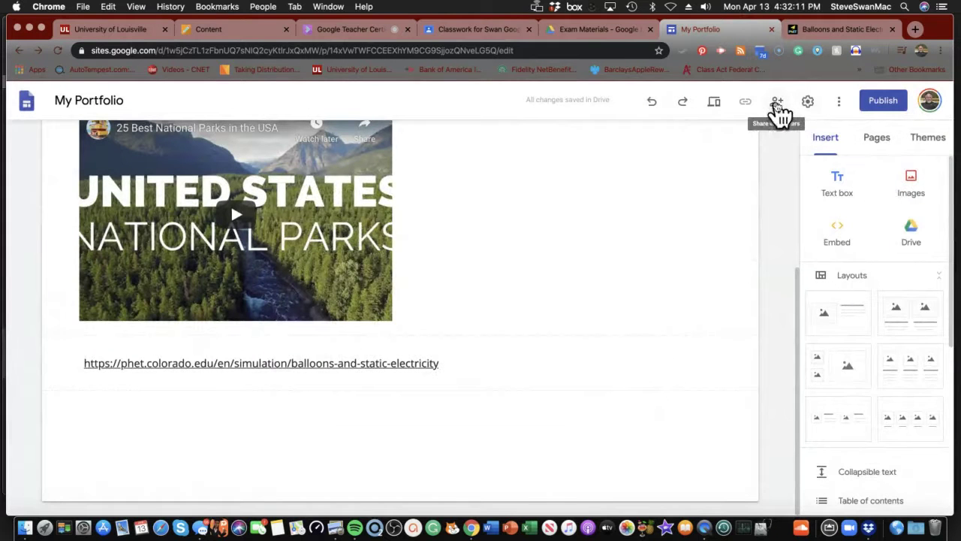
- Preview the site and confirm the simulation link opens the PhET page
{"action": "left_click", "coordinate": [715, 104]}
{"action": "scroll", "coordinate": [613, 338], "scroll_direction": "down", "scroll_amount": 2}
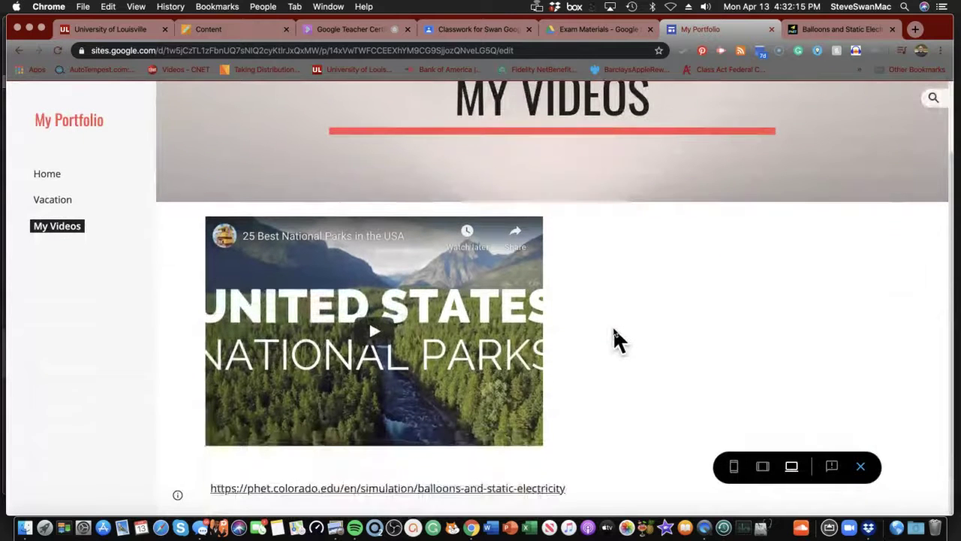
{"action": "left_click", "coordinate": [434, 488]}
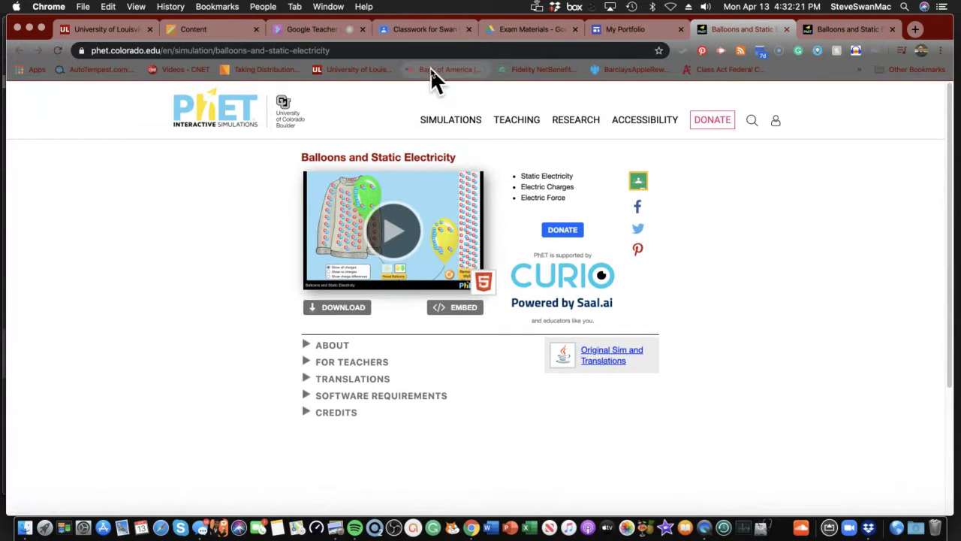
{"action": "left_click", "coordinate": [443, 30]}
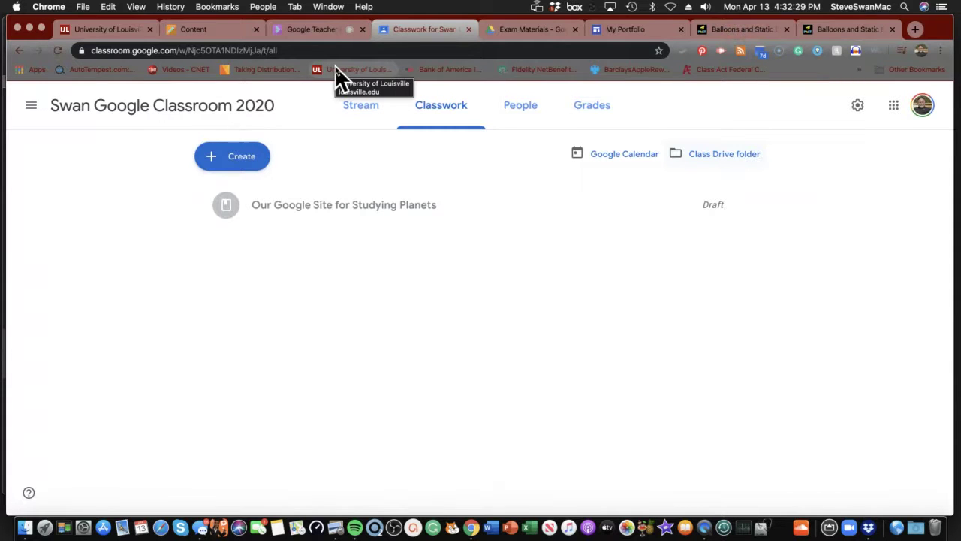
- Draft a Classroom Stream announcement reading 'I have create a Google Site for you'
{"action": "left_click", "coordinate": [361, 106]}
{"action": "scroll", "coordinate": [373, 117], "scroll_direction": "down", "scroll_amount": 2}
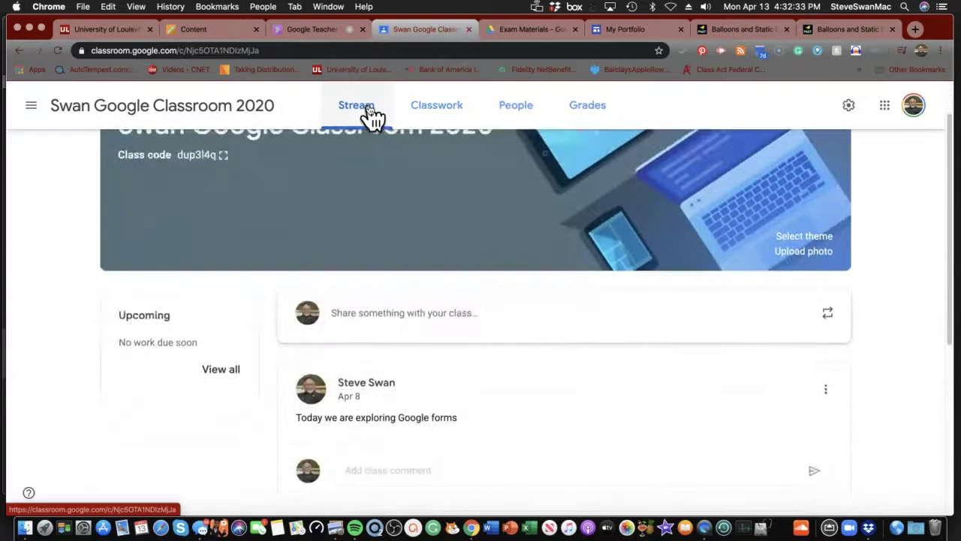
{"action": "scroll", "coordinate": [373, 116], "scroll_direction": "down", "scroll_amount": 3}
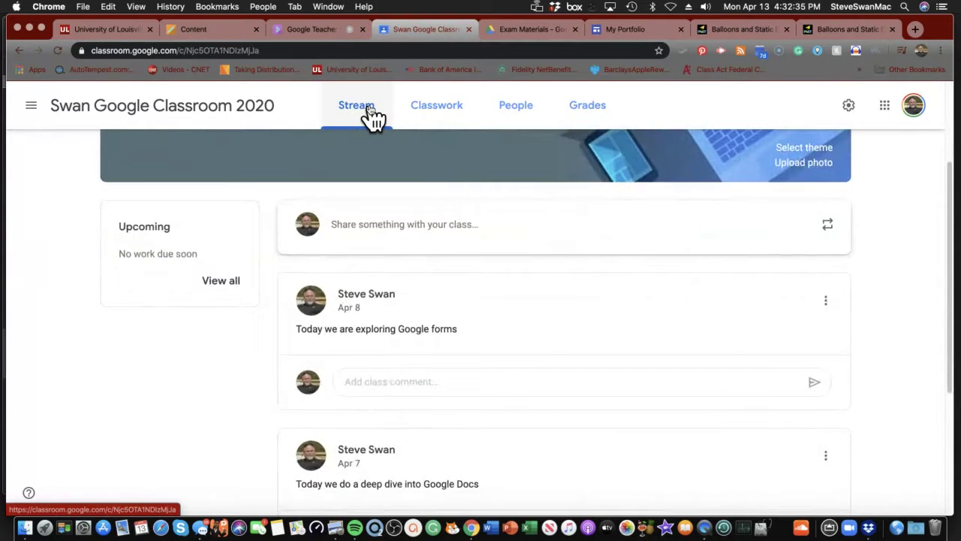
{"action": "scroll", "coordinate": [374, 116], "scroll_direction": "up", "scroll_amount": 1}
{"action": "scroll", "coordinate": [375, 121], "scroll_direction": "up", "scroll_amount": 2}
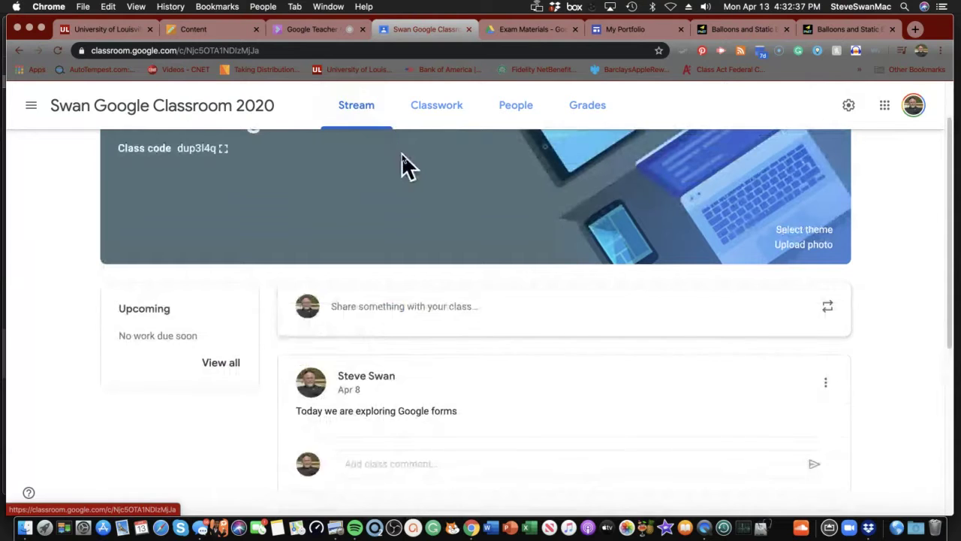
{"action": "left_click", "coordinate": [422, 306]}
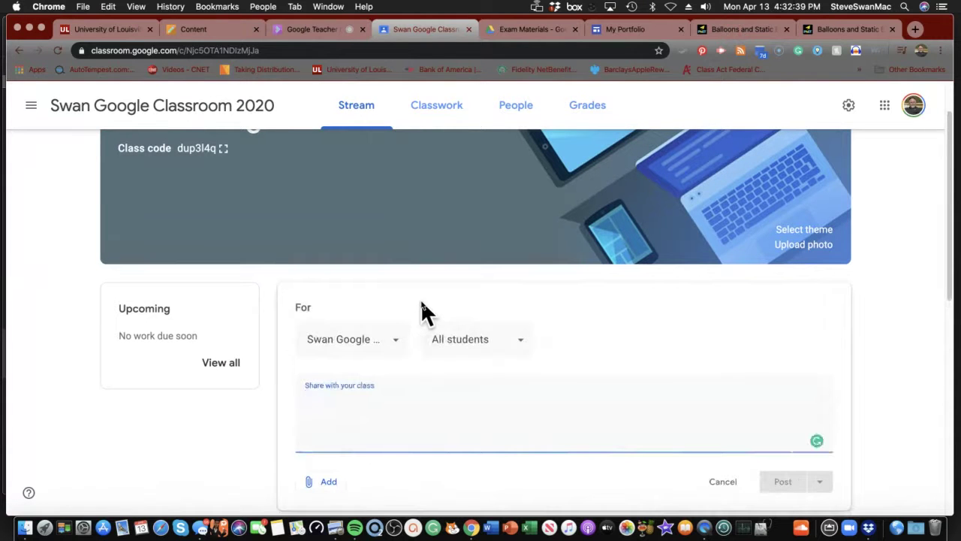
{"action": "type", "text": "I h"}
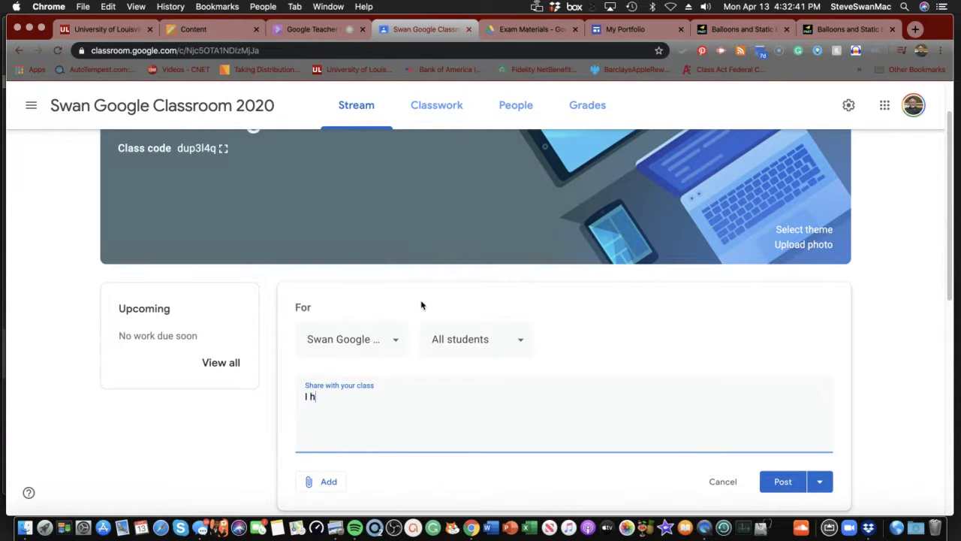
{"action": "type", "text": "ave create a Google Site for you"}
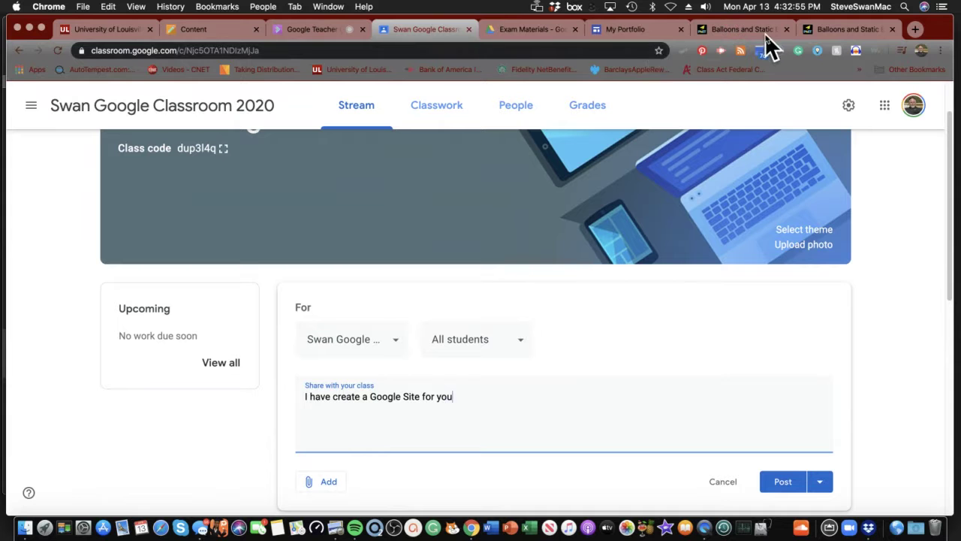
{"action": "left_click", "coordinate": [635, 32]}
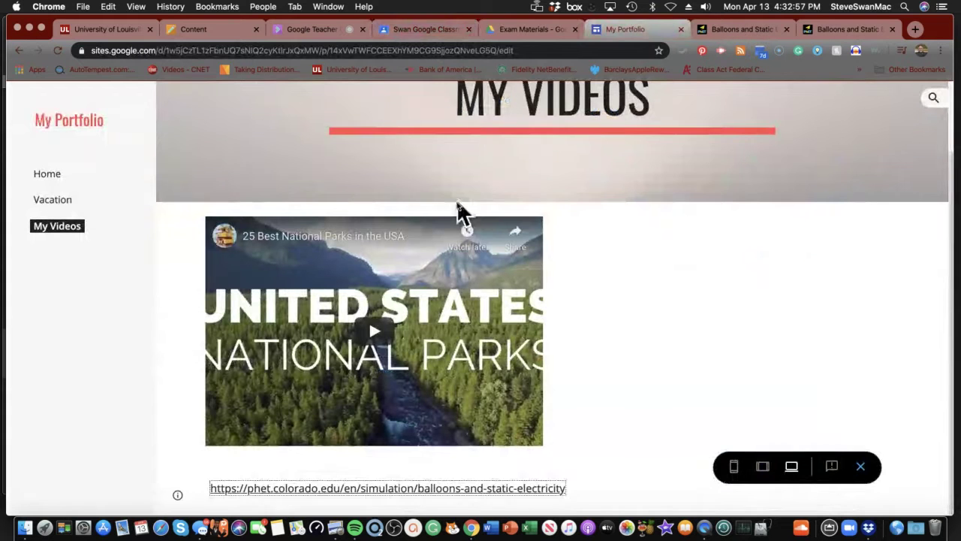
- Copy the My Portfolio Home page's web address for the Classroom announcement
{"action": "scroll", "coordinate": [451, 219], "scroll_direction": "up", "scroll_amount": 2}
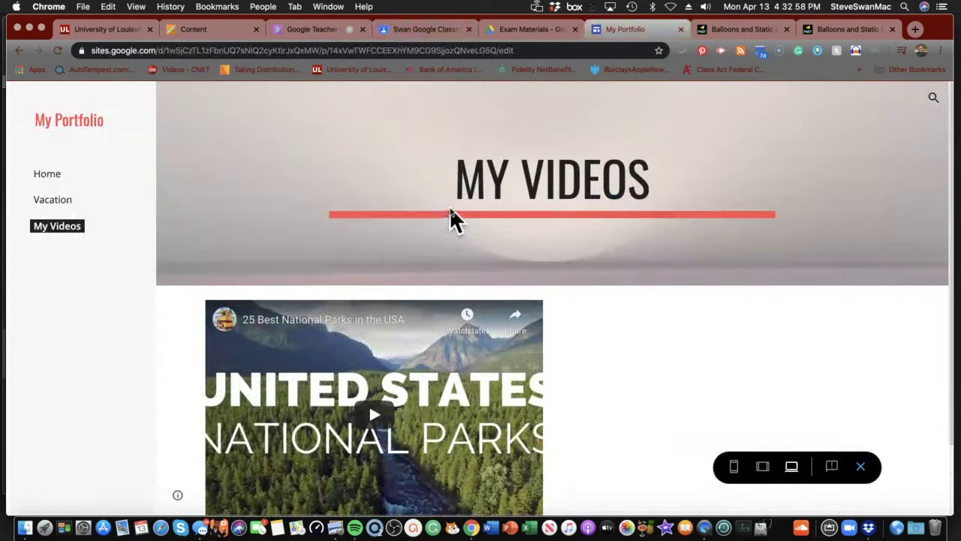
{"action": "left_click", "coordinate": [47, 179]}
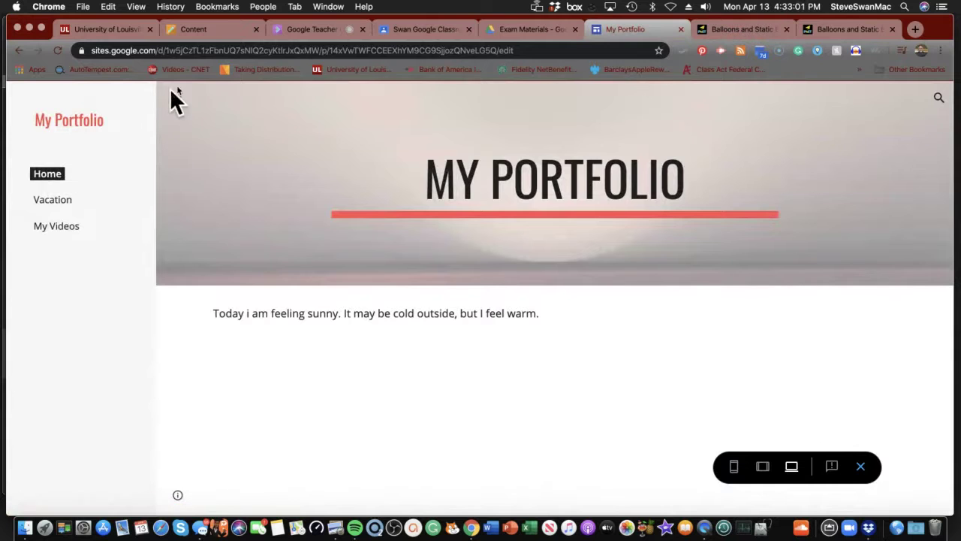
{"action": "left_click", "coordinate": [361, 50]}
{"action": "right_click", "coordinate": [360, 51]}
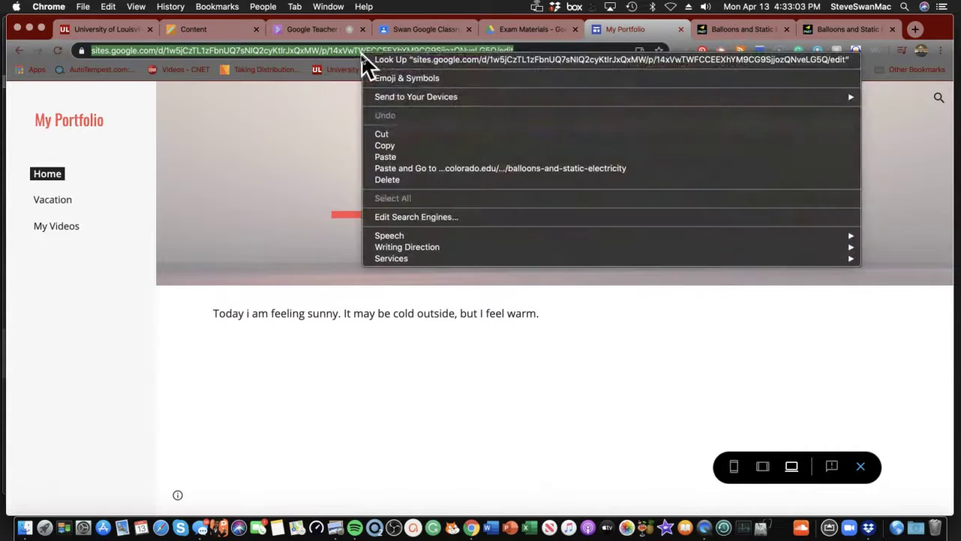
{"action": "left_click", "coordinate": [377, 142]}
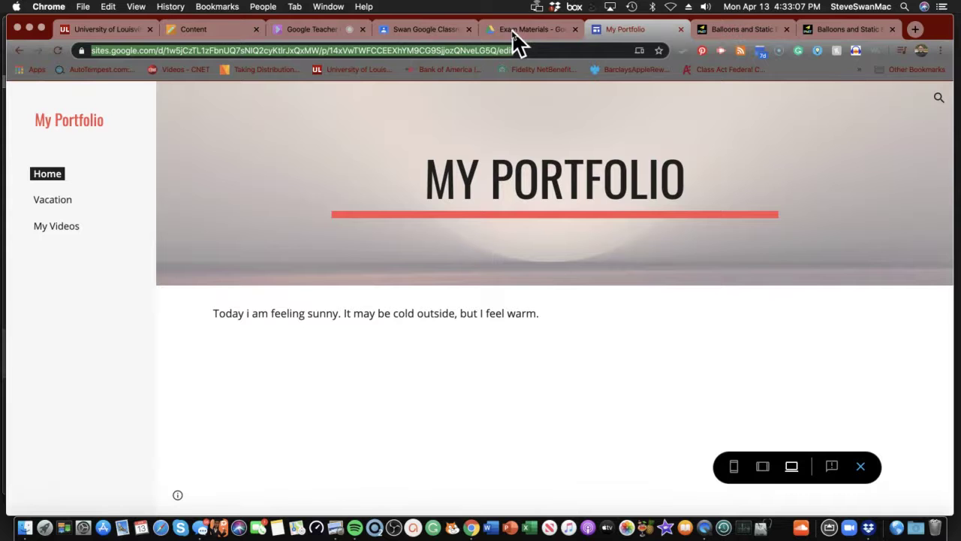
{"action": "left_click", "coordinate": [448, 30]}
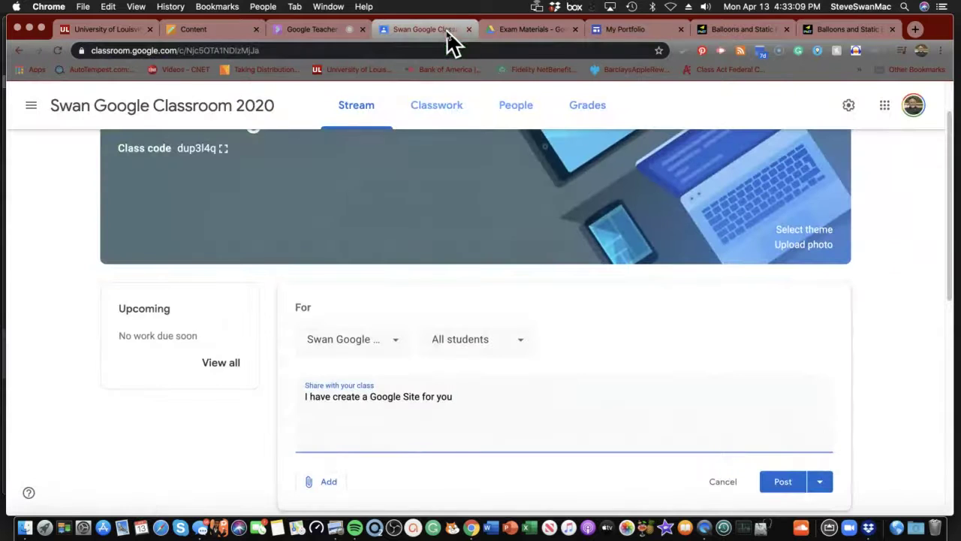
- Attach the My Portfolio link to the announcement, post it, and open the link from the post
{"action": "left_click", "coordinate": [328, 485]}
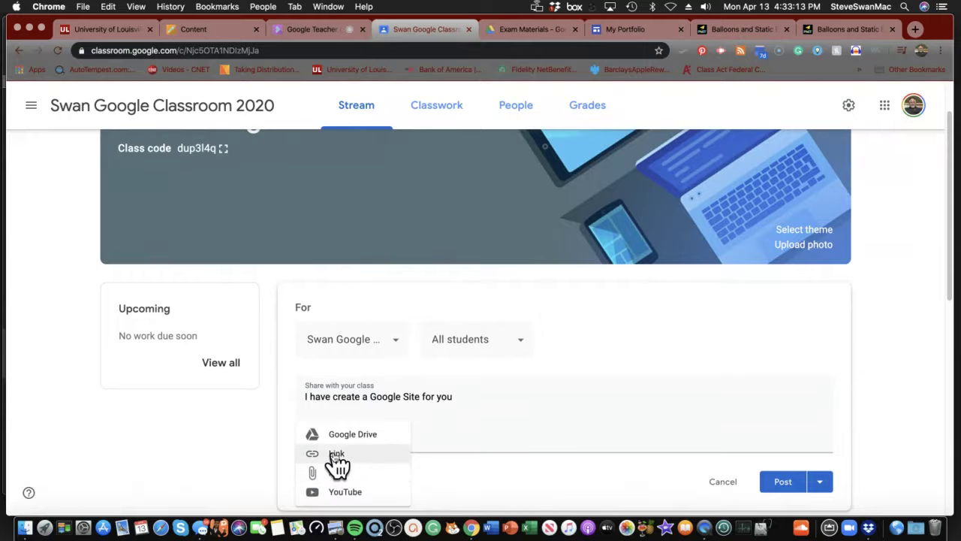
{"action": "left_click", "coordinate": [337, 458]}
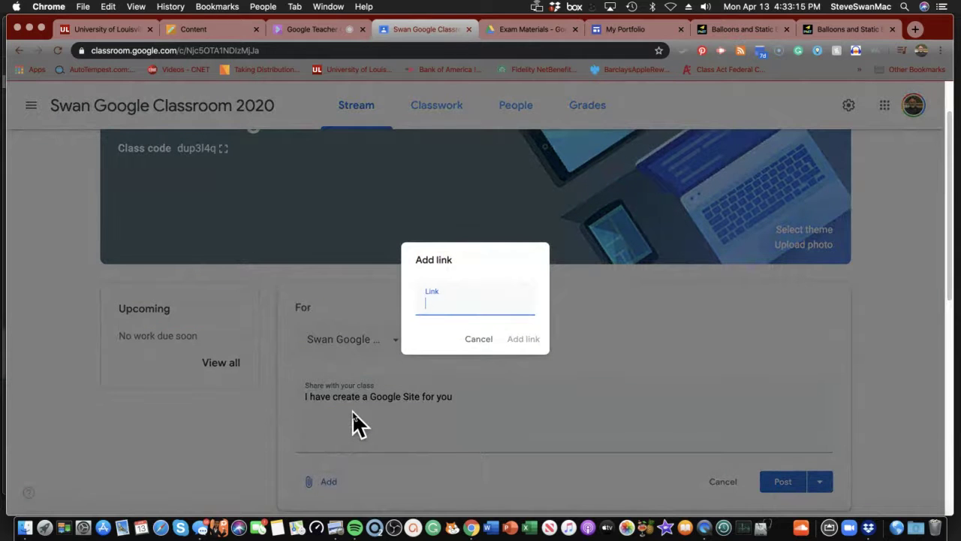
{"action": "key", "text": "super+v"}
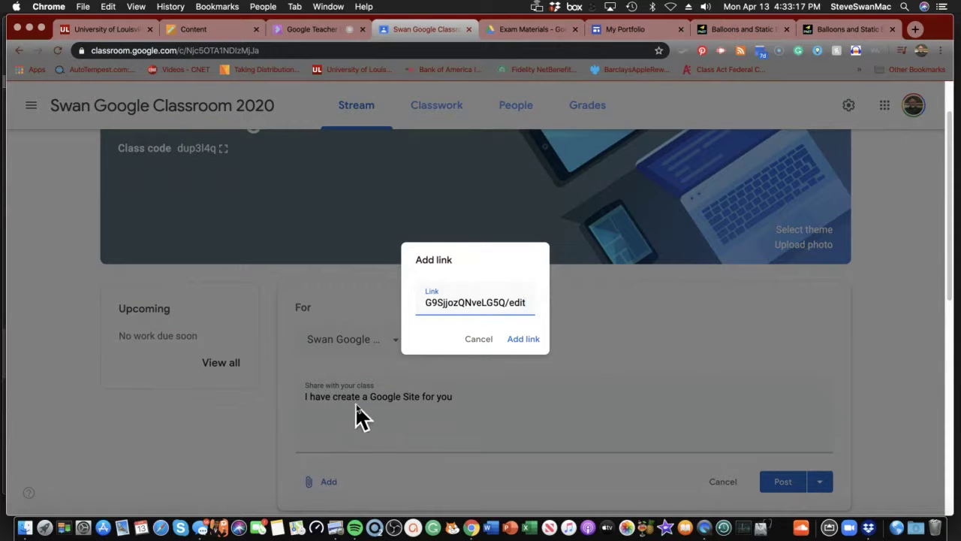
{"action": "left_click", "coordinate": [518, 343]}
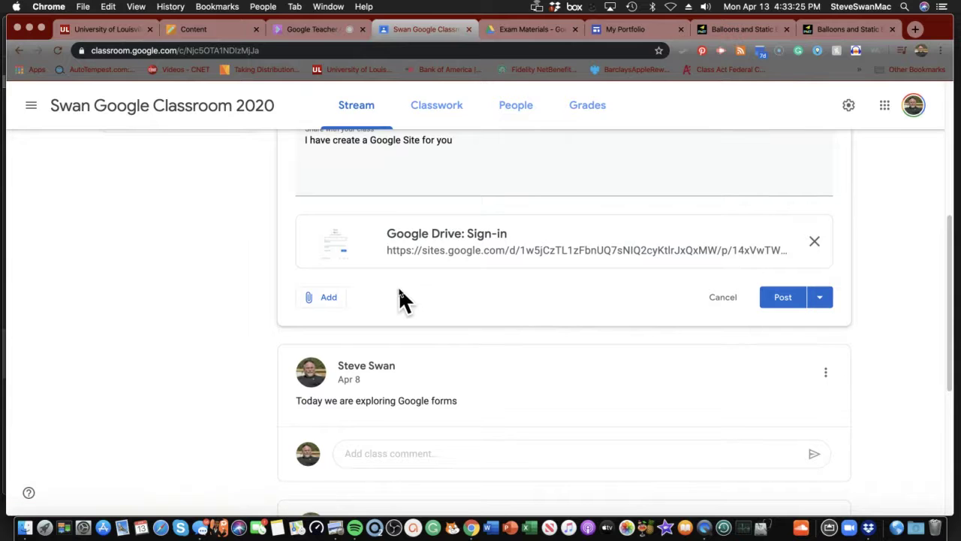
{"action": "left_click", "coordinate": [789, 300]}
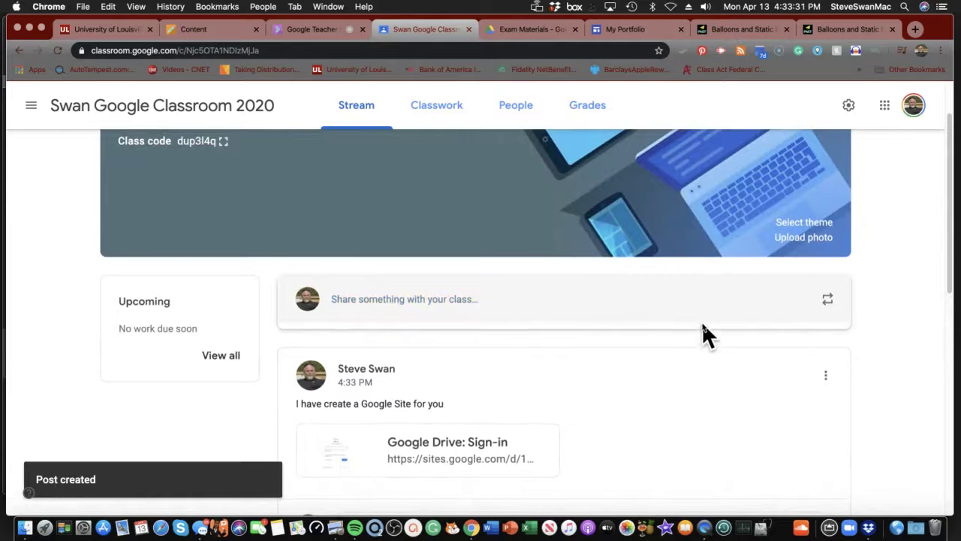
{"action": "scroll", "coordinate": [706, 323], "scroll_direction": "down", "scroll_amount": 2}
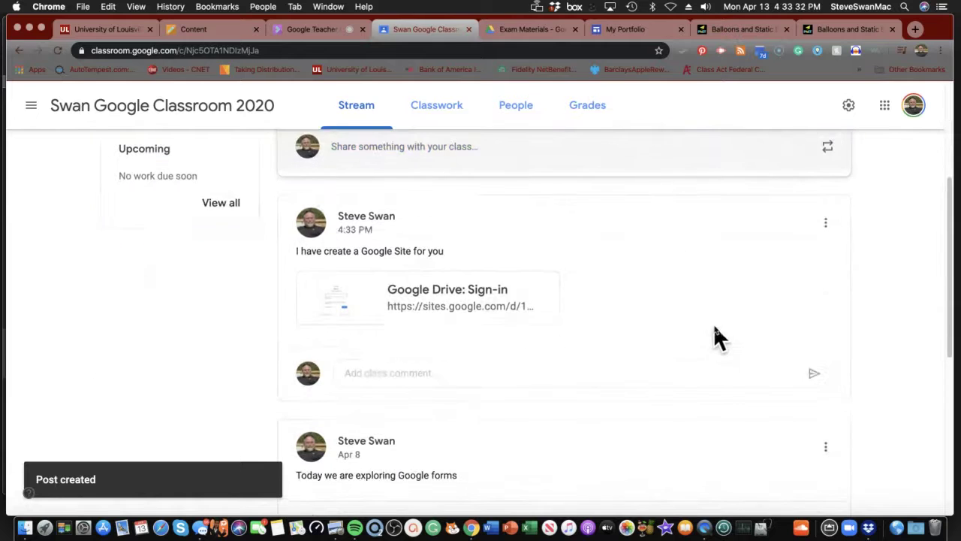
{"action": "left_click", "coordinate": [458, 300]}
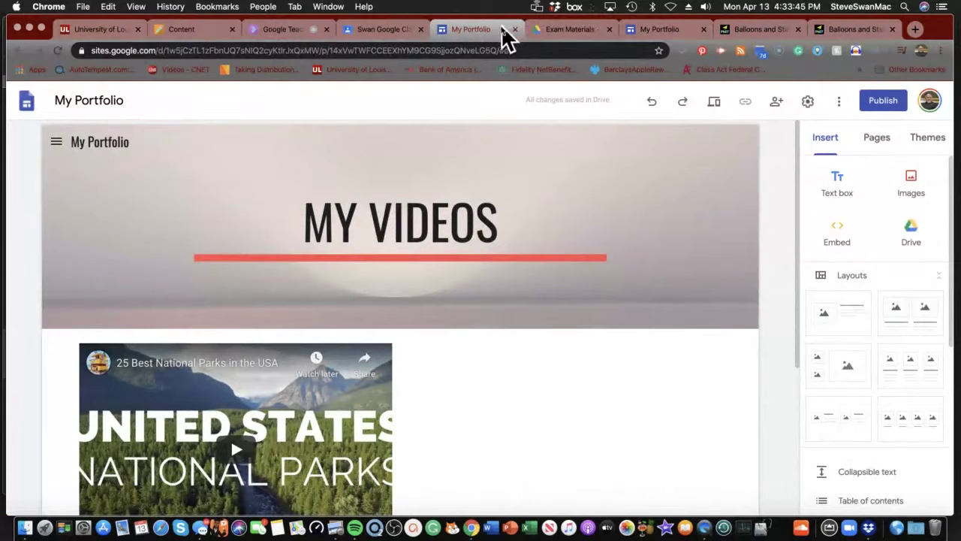
- Review the posted Site announcement in the Classroom Stream, then return to the site preview
{"action": "left_click", "coordinate": [365, 24]}
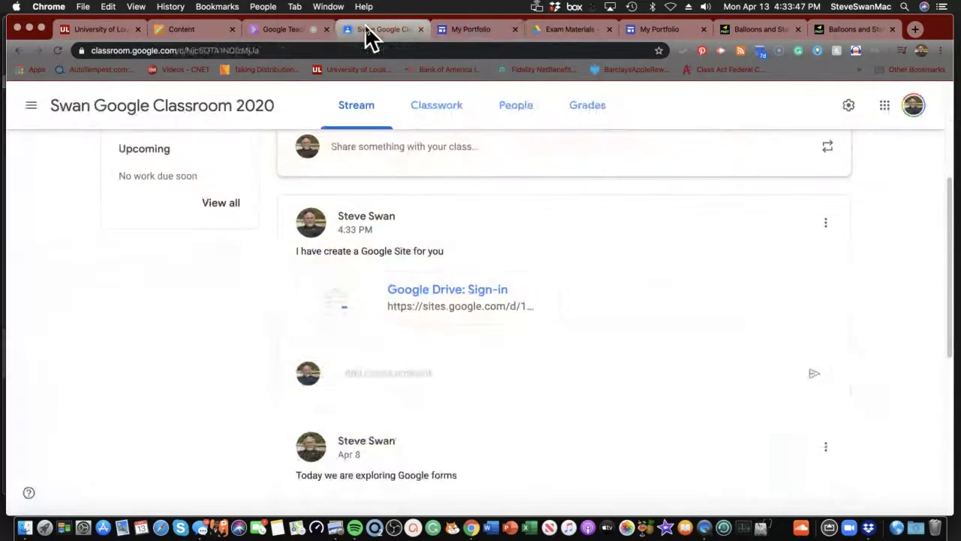
{"action": "scroll", "coordinate": [368, 113], "scroll_direction": "up", "scroll_amount": 2}
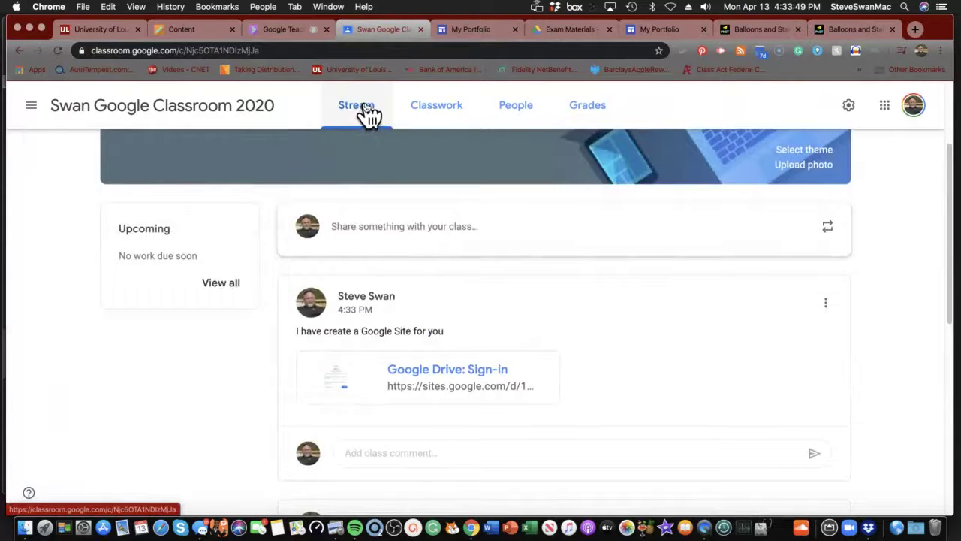
{"action": "scroll", "coordinate": [370, 115], "scroll_direction": "down", "scroll_amount": 5}
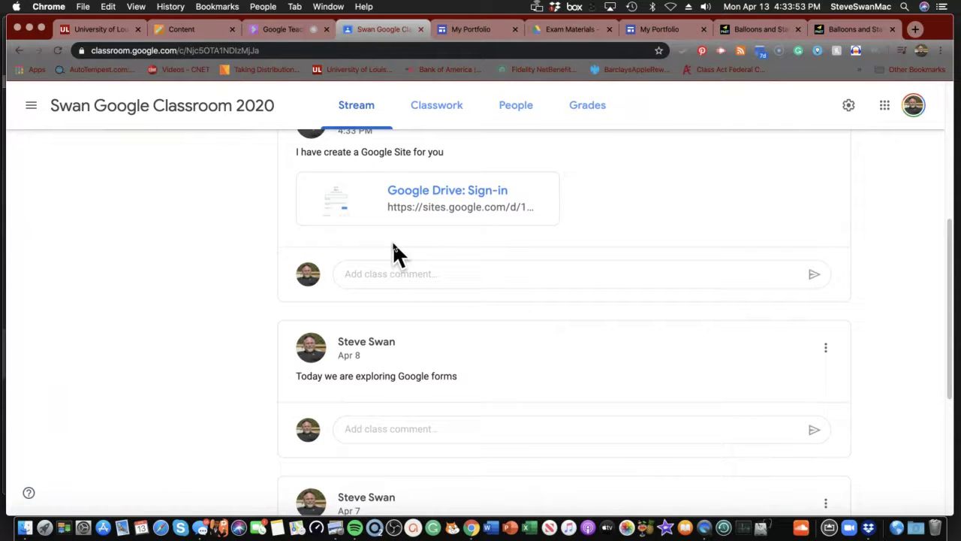
{"action": "left_click", "coordinate": [644, 30]}
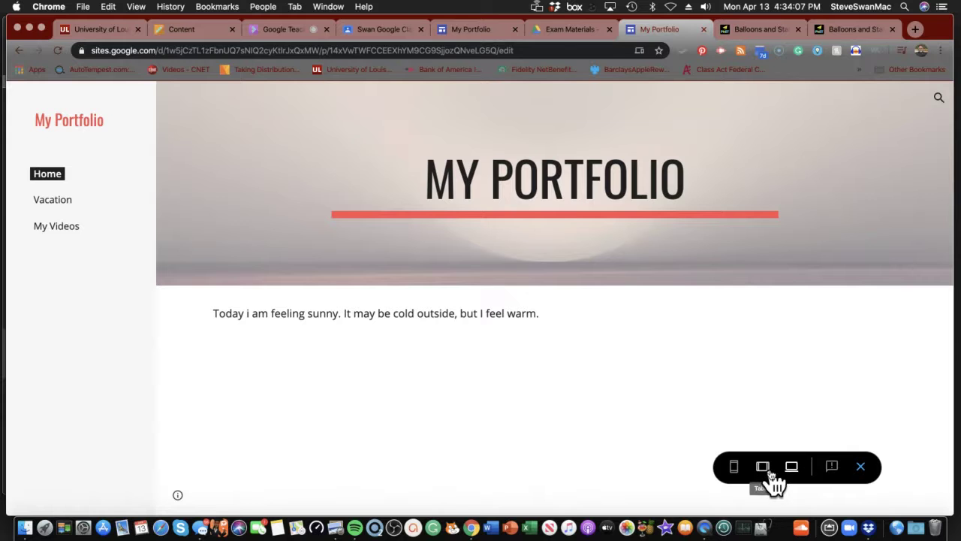
- Add the line 'Go here to gho back to our Classroom' below the Home page text
{"action": "left_click", "coordinate": [860, 466]}
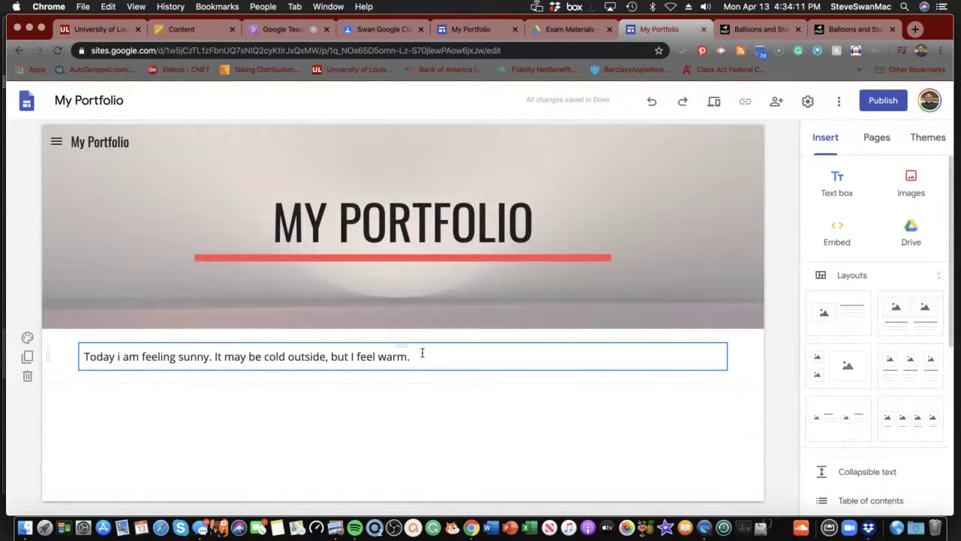
{"action": "left_click", "coordinate": [422, 353]}
{"action": "key", "text": "Return"}
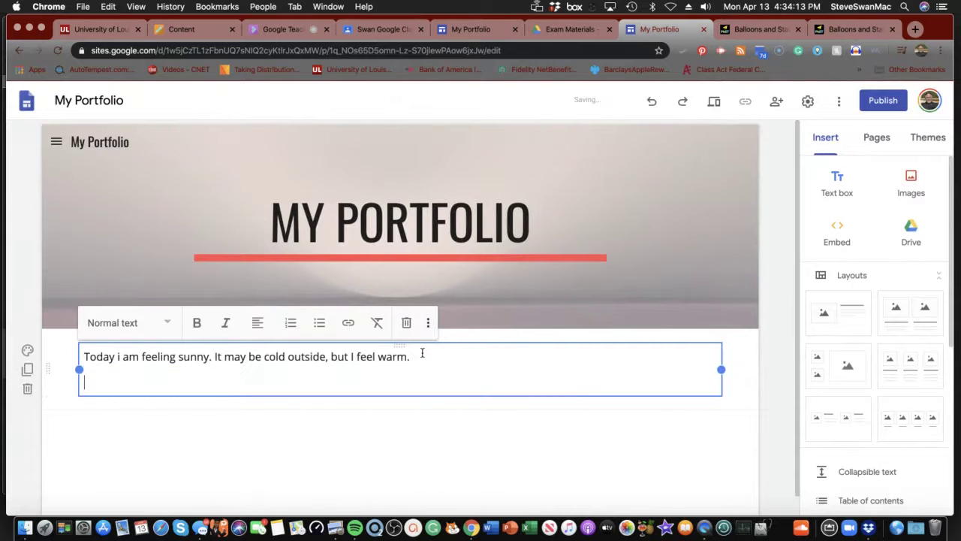
{"action": "type", "text": "Go here to gho"}
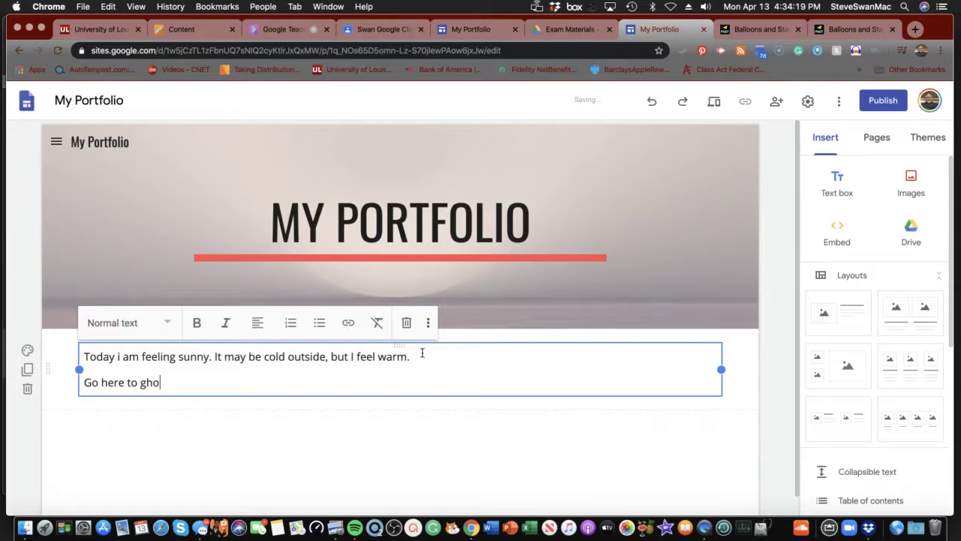
{"action": "type", "text": " back to ou"}
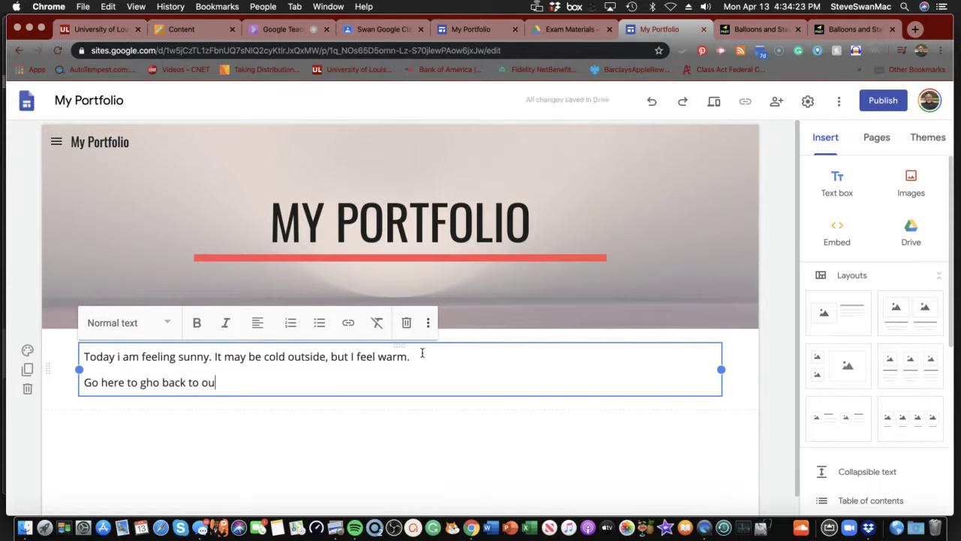
{"action": "type", "text": "r Clas"}
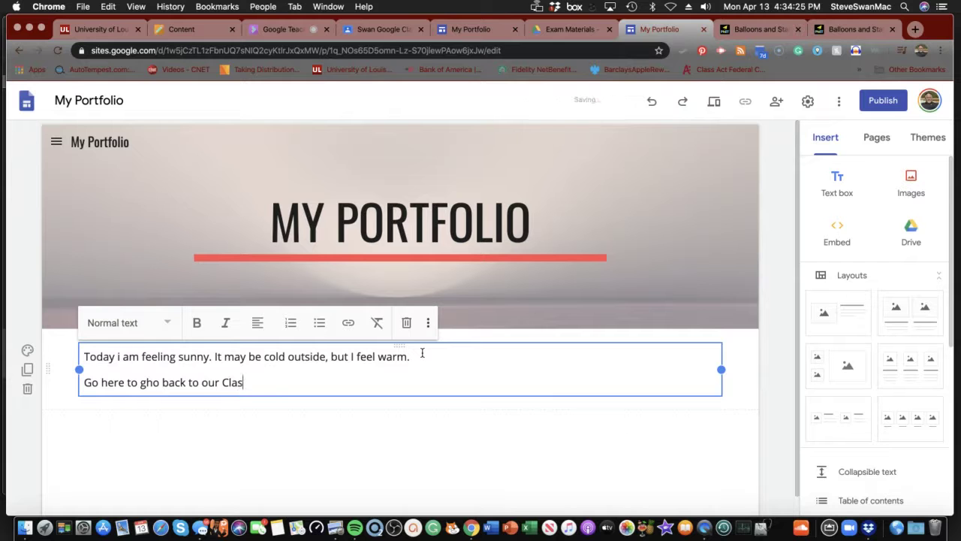
{"action": "type", "text": "sroom"}
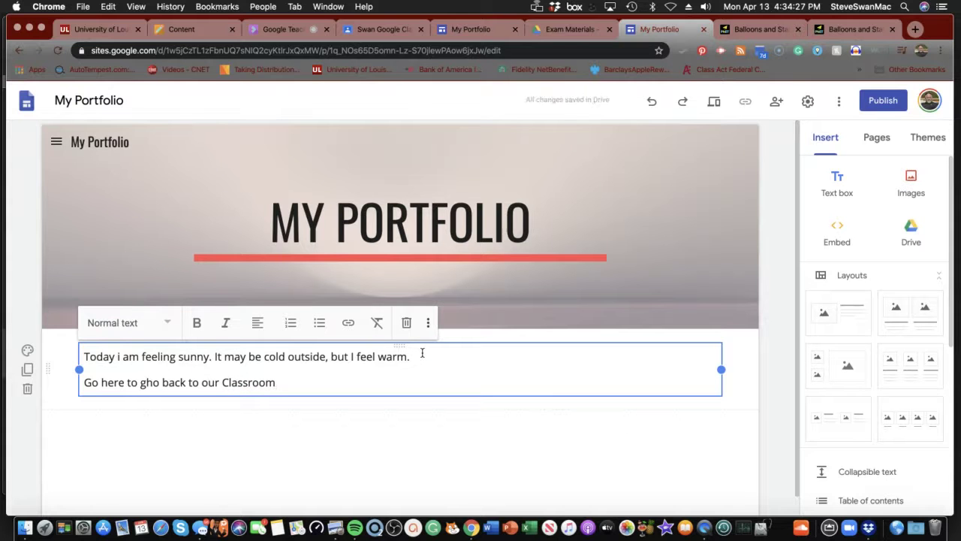
- Paste the Classroom stream's web address on a new line beneath that sentence
{"action": "left_click", "coordinate": [379, 29]}
{"action": "scroll", "coordinate": [385, 135], "scroll_direction": "up", "scroll_amount": 5}
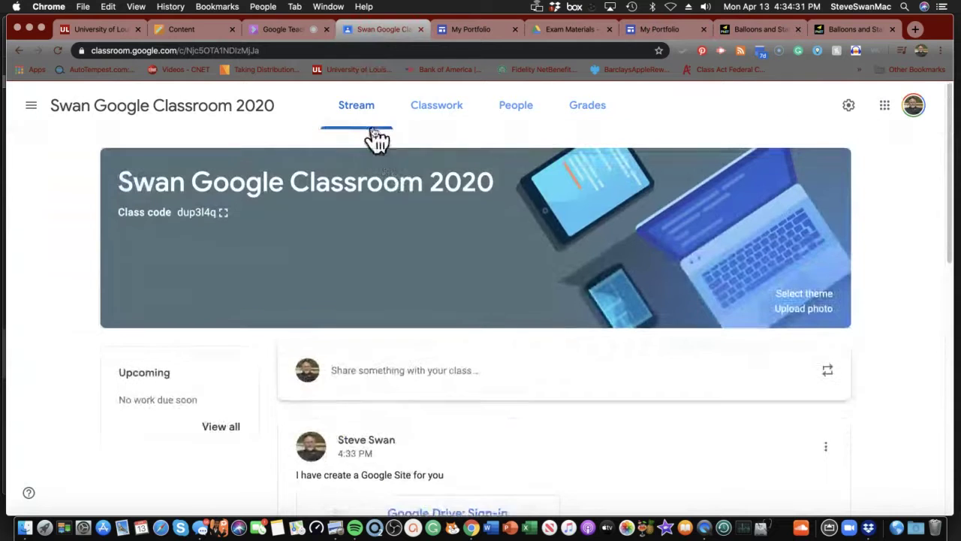
{"action": "left_click", "coordinate": [267, 52]}
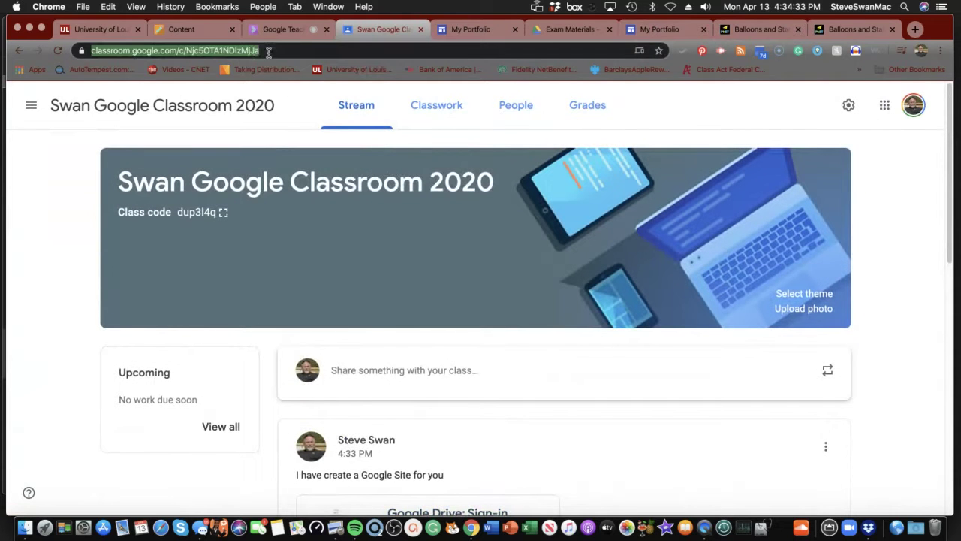
{"action": "right_click", "coordinate": [225, 46]}
{"action": "left_click", "coordinate": [269, 136]}
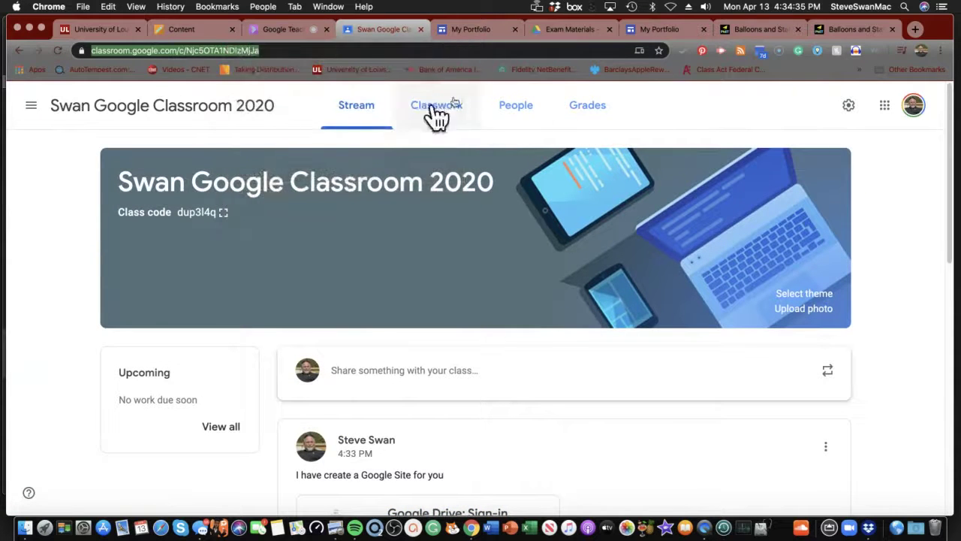
{"action": "left_click", "coordinate": [665, 30]}
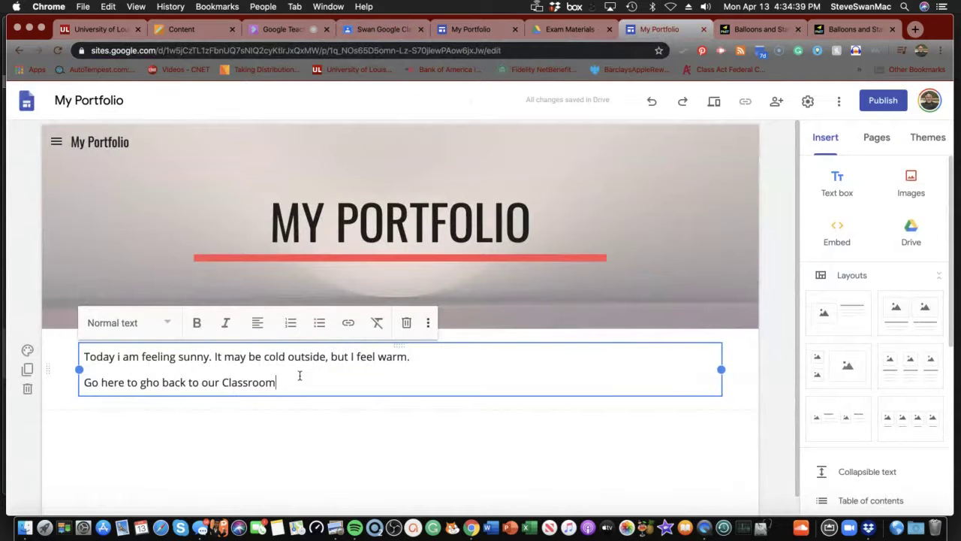
{"action": "key", "text": "Return"}
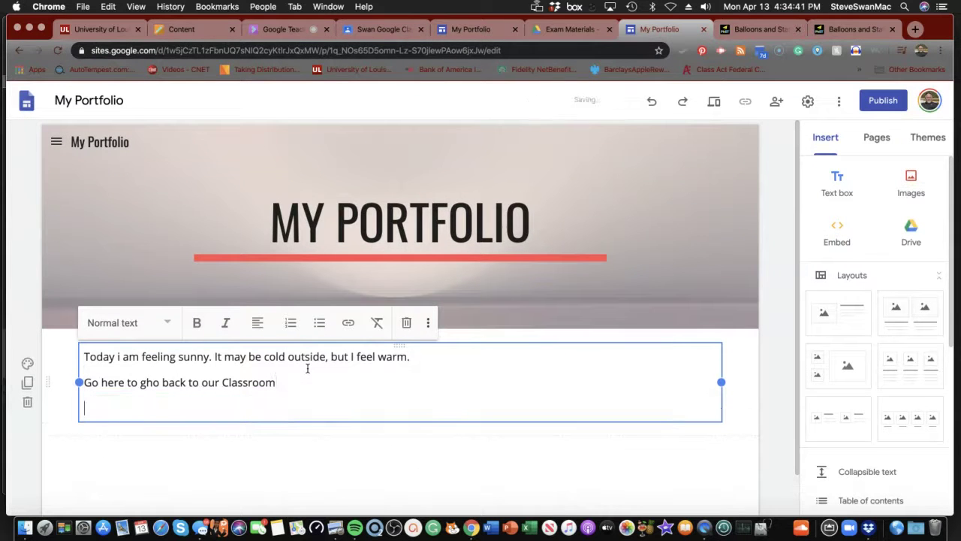
{"action": "key", "text": "super+v"}
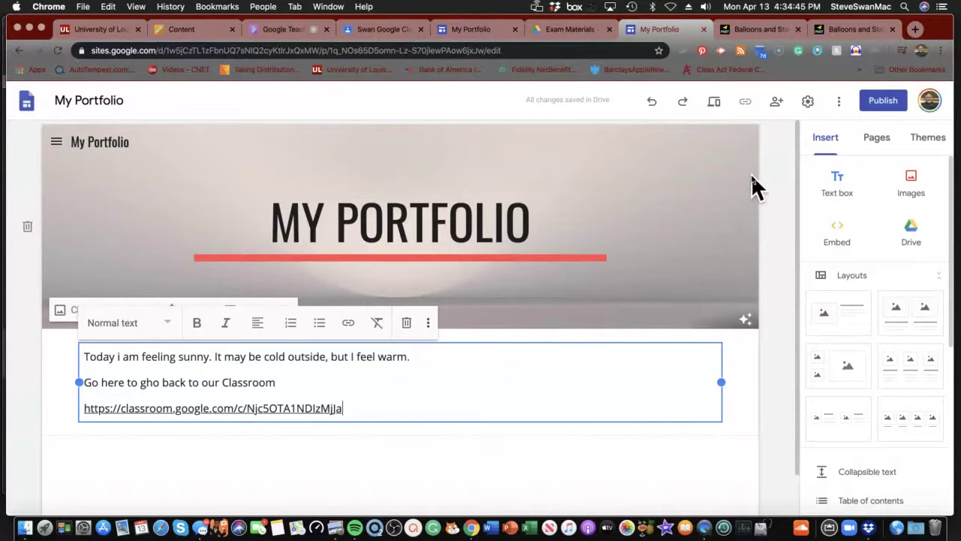
- Preview the site and confirm the classroom.google.com link opens the class stream
{"action": "left_click", "coordinate": [717, 103]}
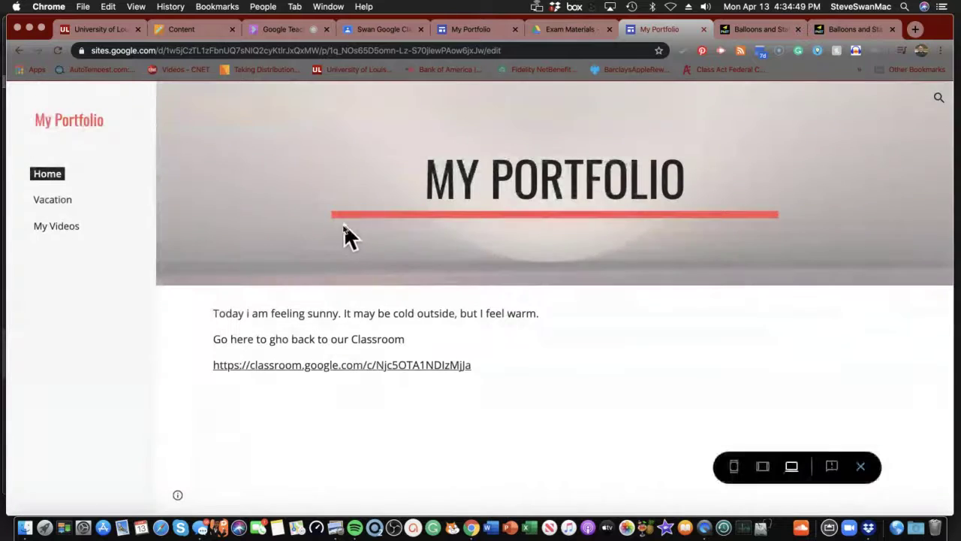
{"action": "left_click", "coordinate": [340, 366]}
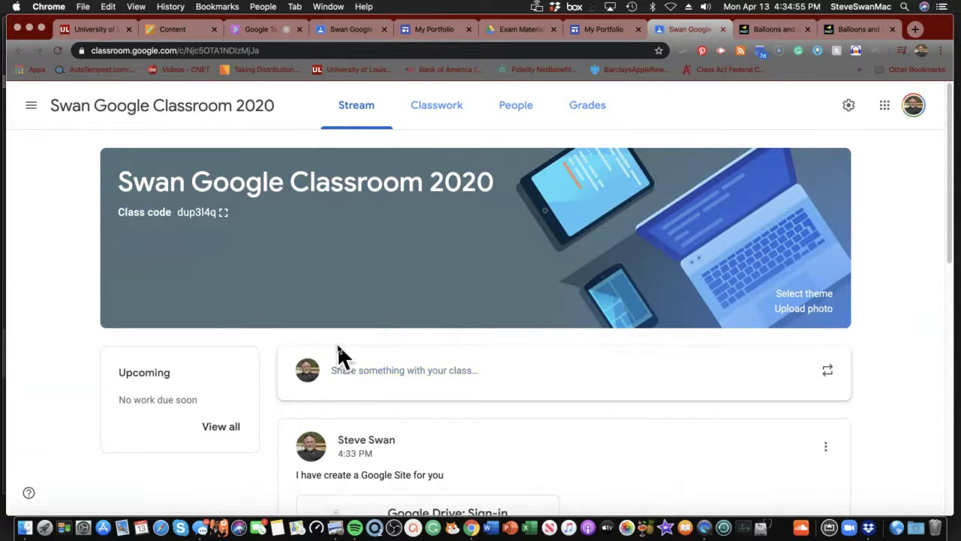
- Correct the Site announcement to read 'I have created a Google Site for you' and save it
{"action": "scroll", "coordinate": [338, 352], "scroll_direction": "down", "scroll_amount": 2}
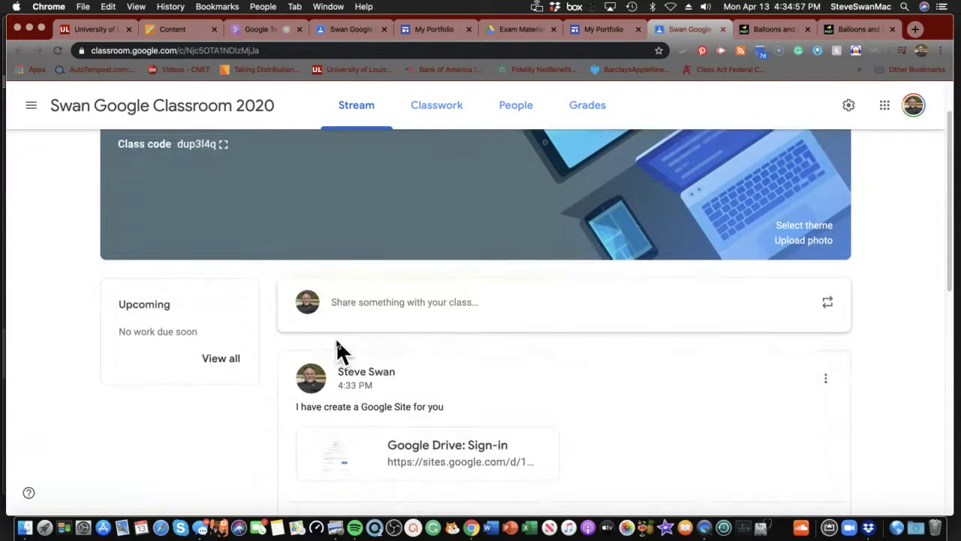
{"action": "scroll", "coordinate": [338, 352], "scroll_direction": "down", "scroll_amount": 6}
{"action": "scroll", "coordinate": [340, 353], "scroll_direction": "up", "scroll_amount": 4}
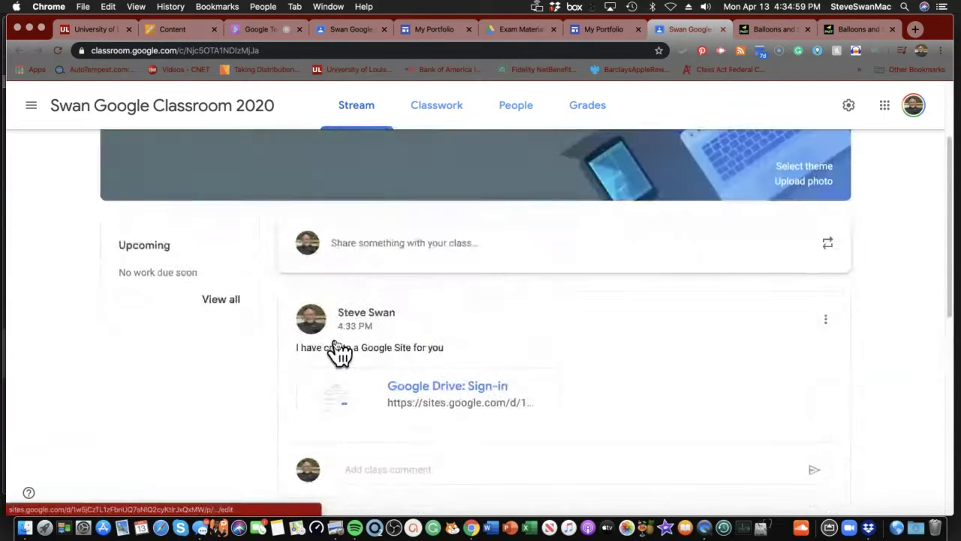
{"action": "scroll", "coordinate": [338, 352], "scroll_direction": "down", "scroll_amount": 1}
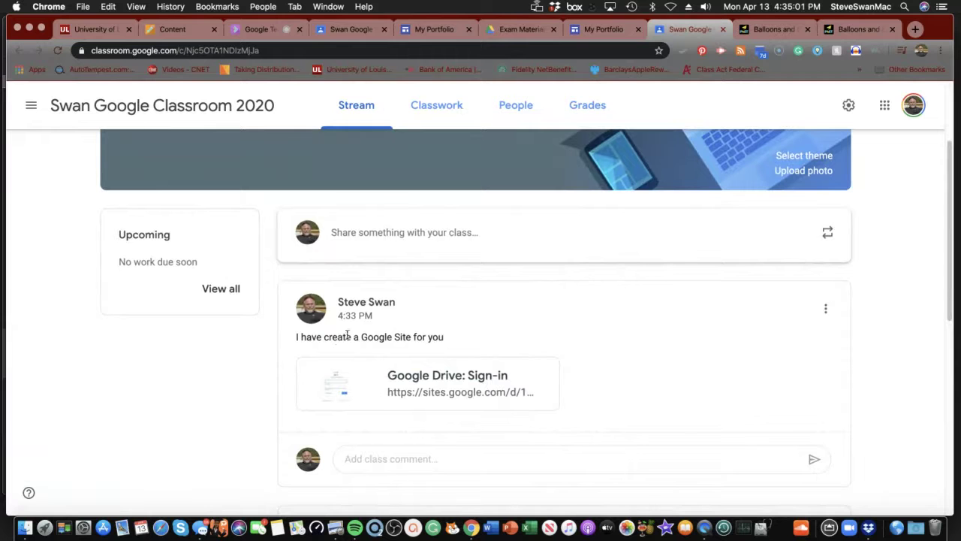
{"action": "left_click", "coordinate": [826, 309]}
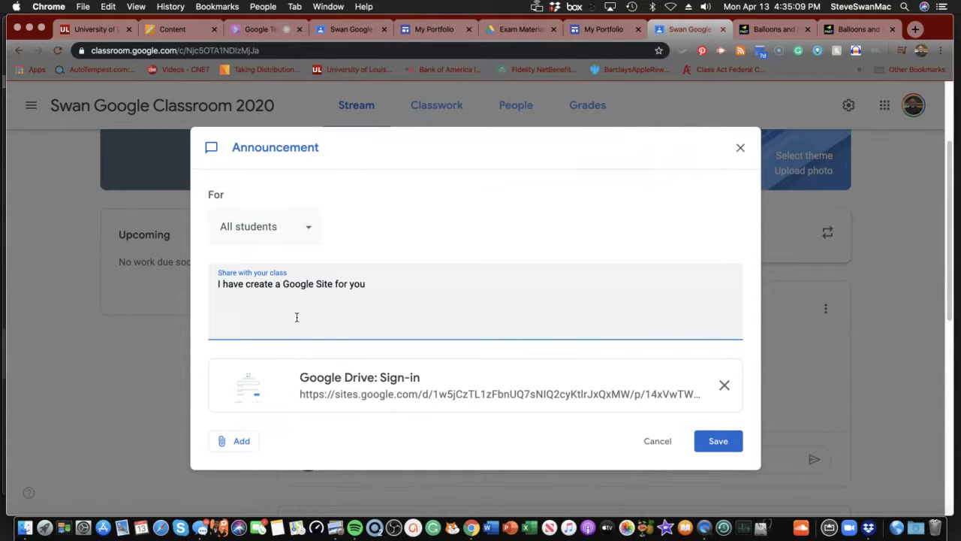
{"action": "type", "text": "d"}
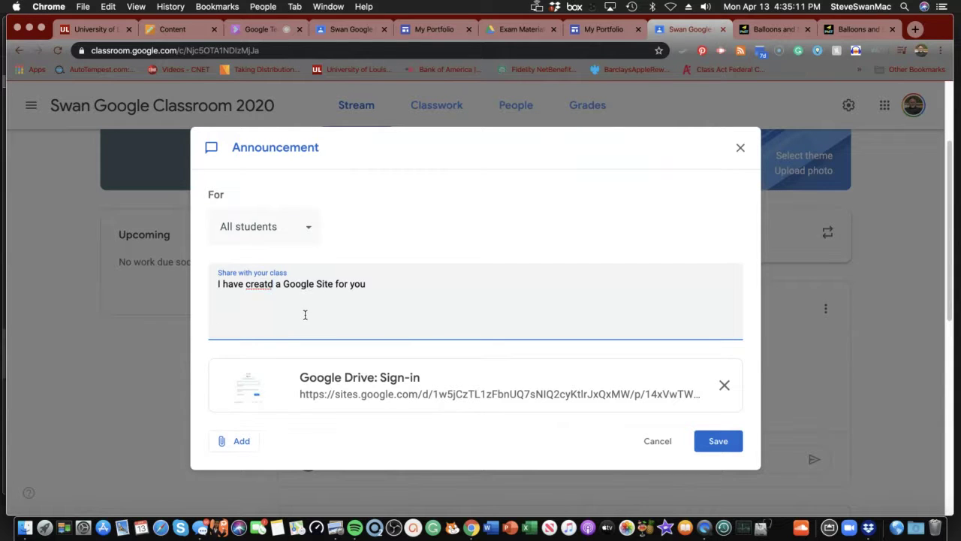
{"action": "right_click", "coordinate": [258, 285]}
{"action": "left_click", "coordinate": [272, 291]}
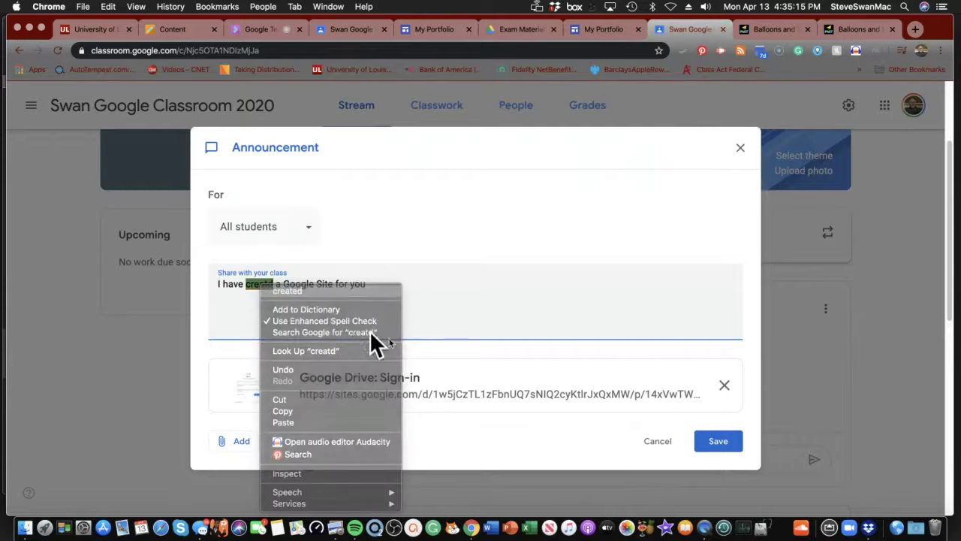
{"action": "left_click", "coordinate": [713, 444]}
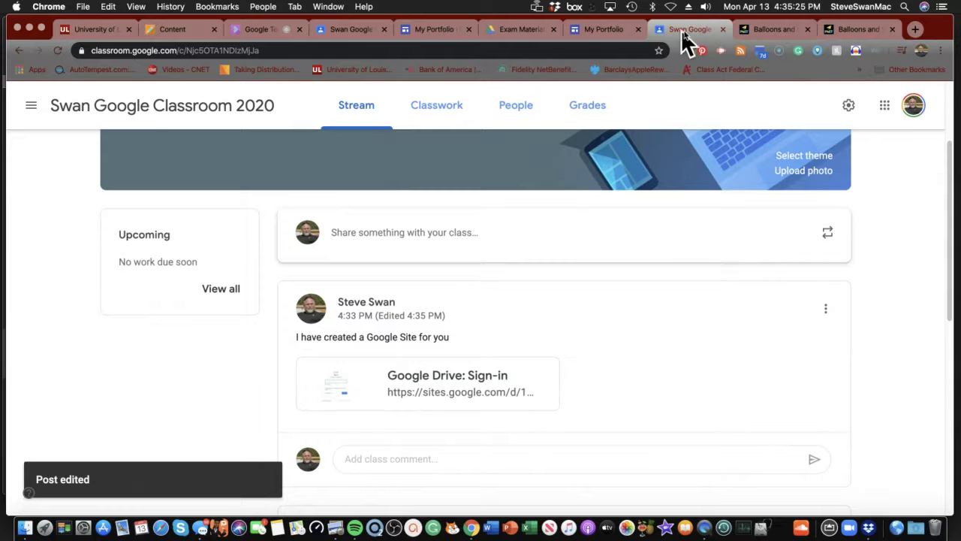
{"action": "left_click", "coordinate": [586, 31]}
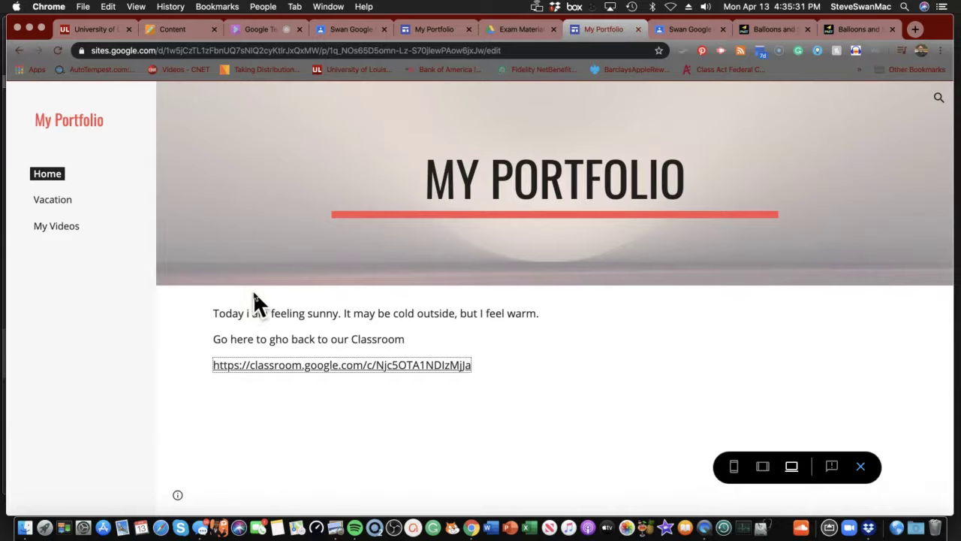
- Add a new page named 'John's page' to My Portfolio, then open and dismiss its page menu
{"action": "left_click", "coordinate": [860, 468]}
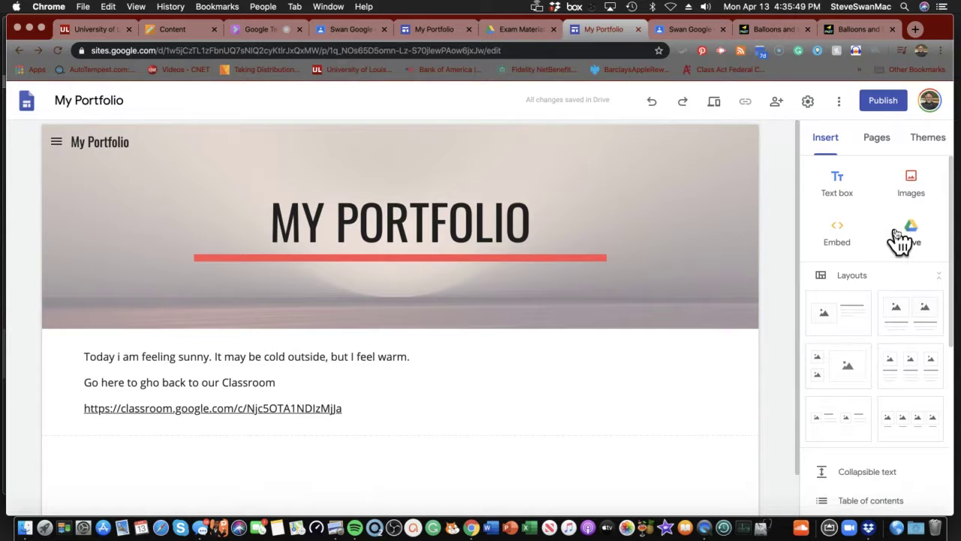
{"action": "left_click", "coordinate": [877, 144]}
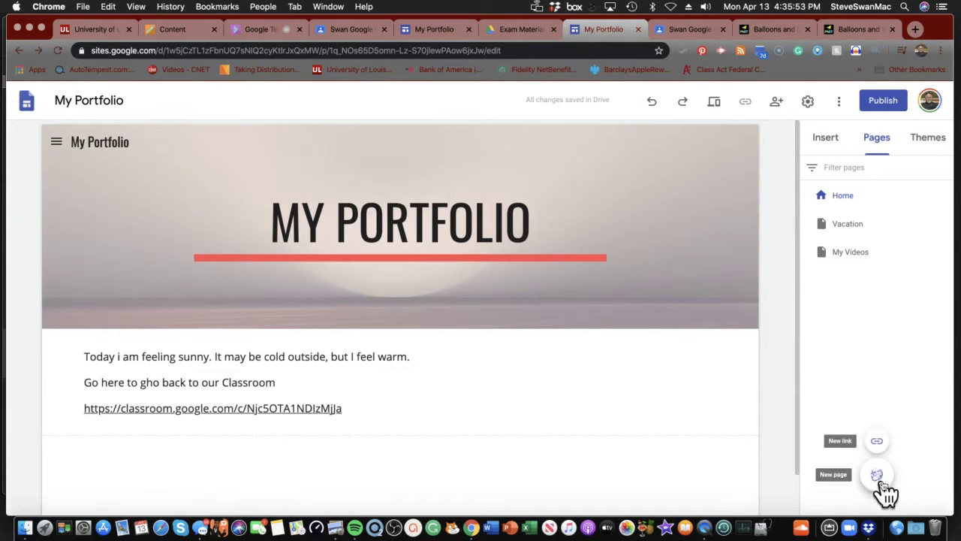
{"action": "left_click", "coordinate": [878, 480]}
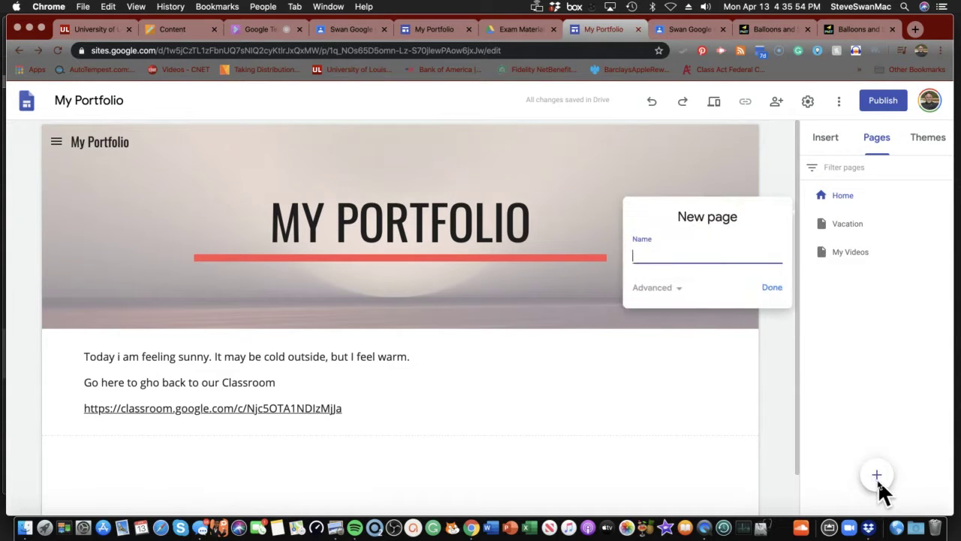
{"action": "left_click", "coordinate": [666, 288]}
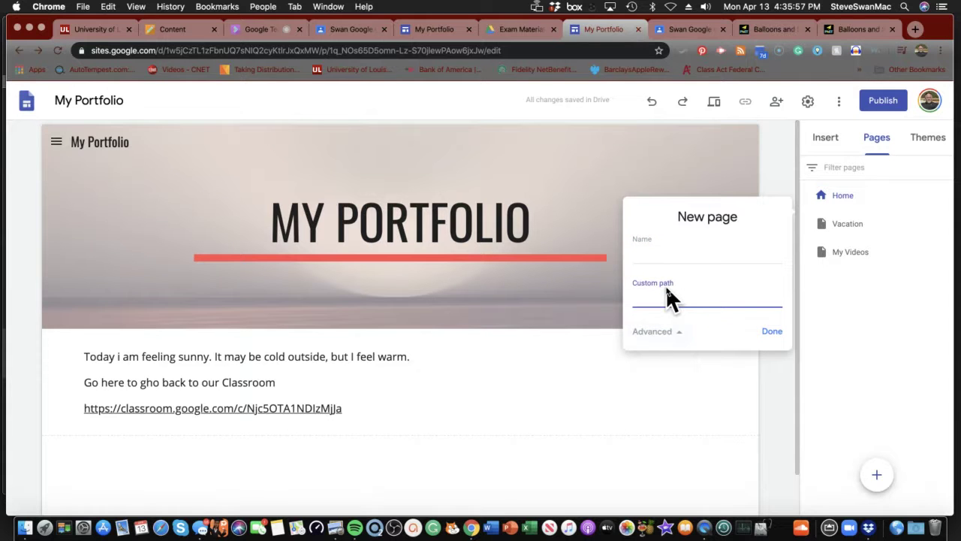
{"action": "left_click", "coordinate": [656, 252]}
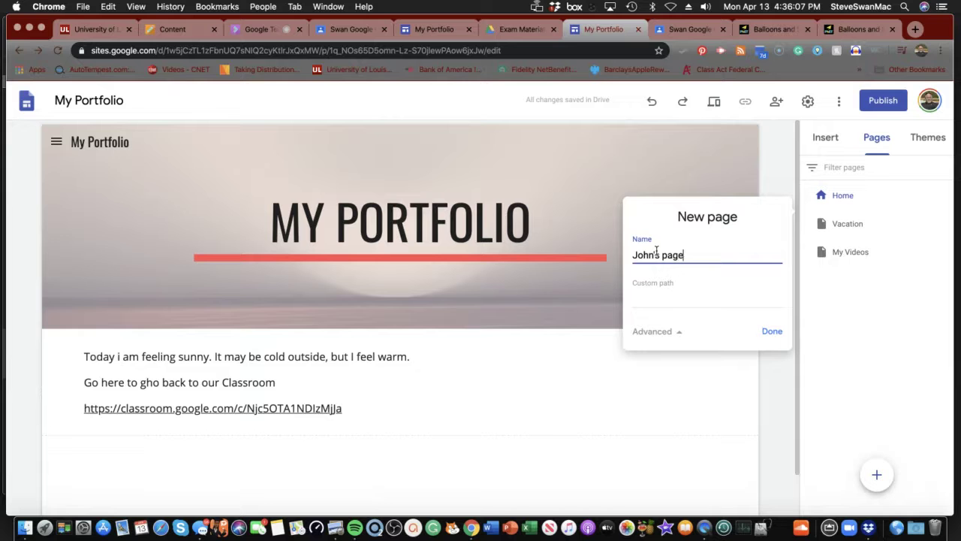
{"action": "left_click", "coordinate": [772, 331]}
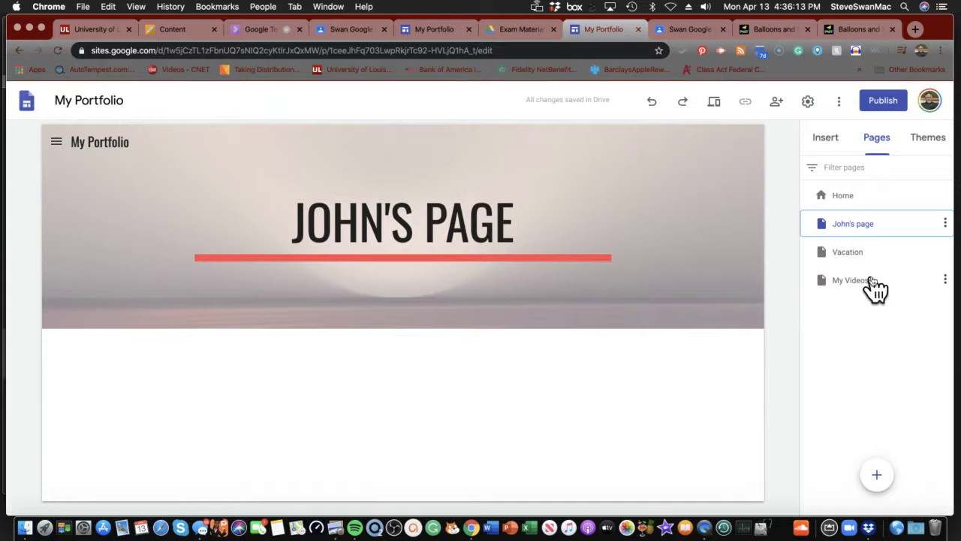
{"action": "left_click", "coordinate": [945, 225]}
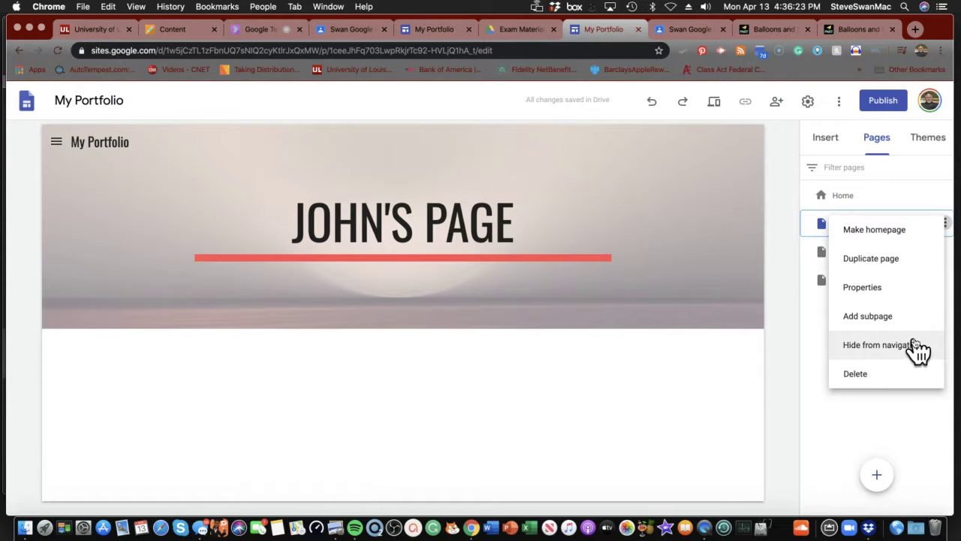
{"action": "left_click", "coordinate": [812, 326]}
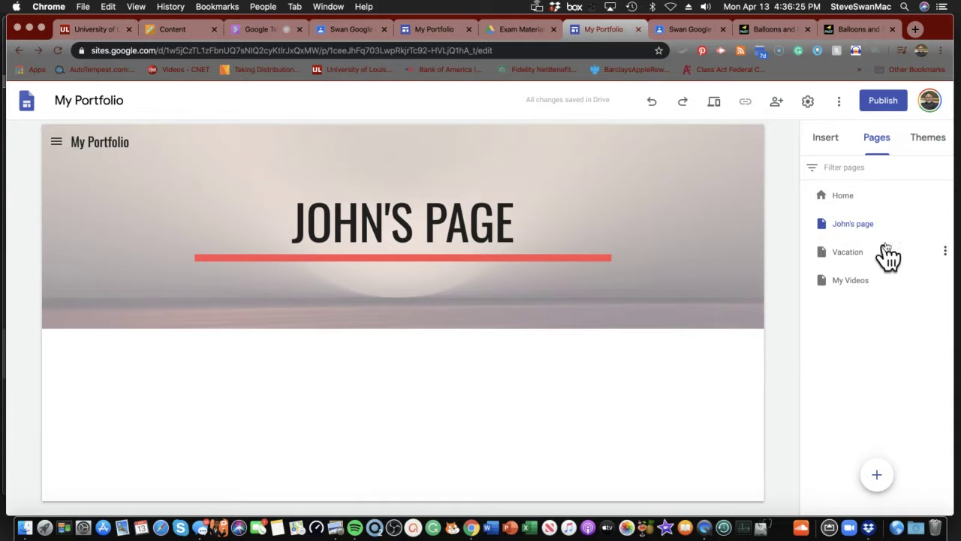
- Skip publishing and restrict the site's draft link access to Off – Specific people
{"action": "left_click", "coordinate": [879, 105]}
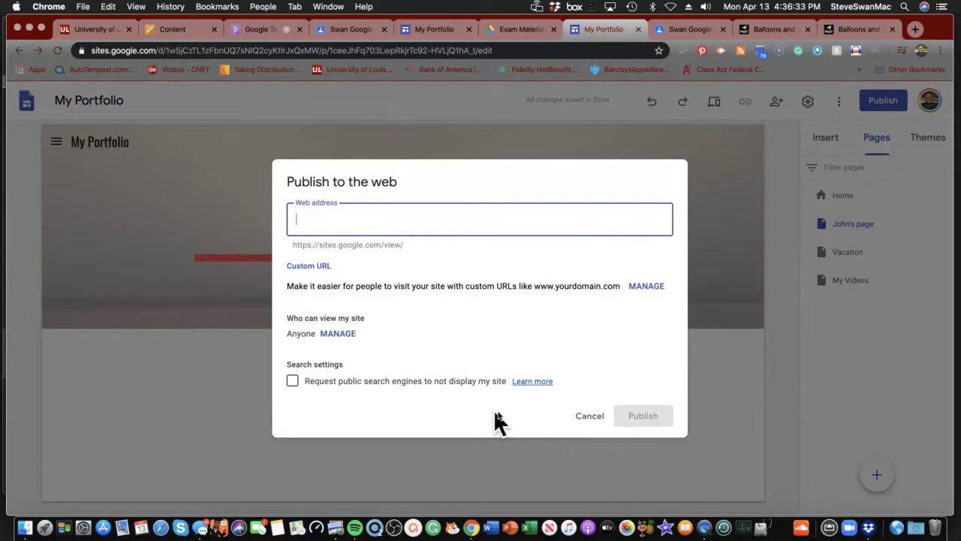
{"action": "left_click", "coordinate": [589, 420]}
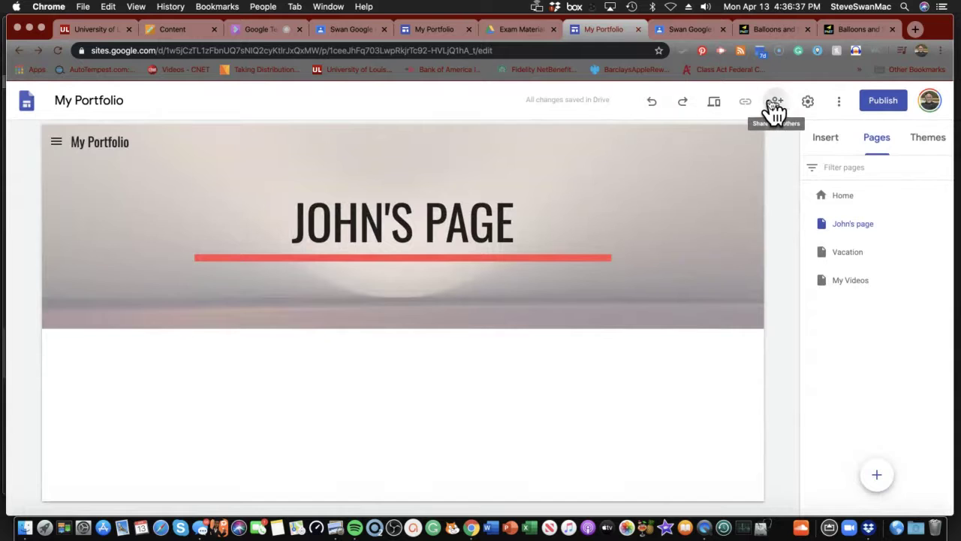
{"action": "left_click", "coordinate": [775, 106]}
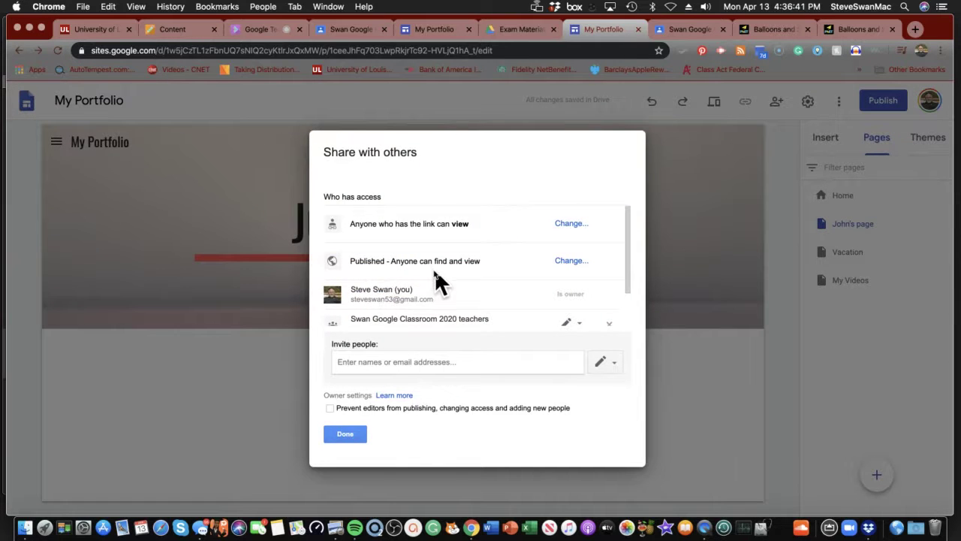
{"action": "left_click", "coordinate": [572, 226]}
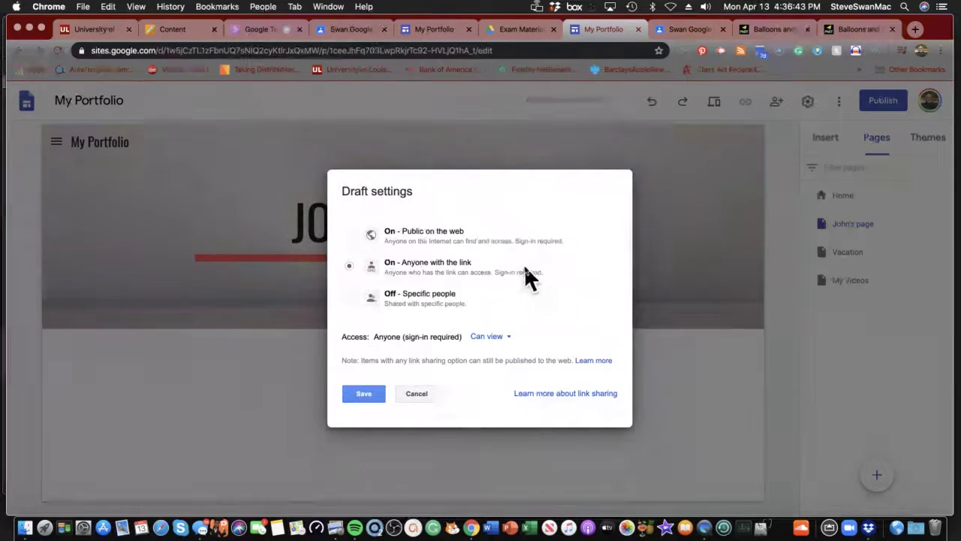
{"action": "left_click", "coordinate": [350, 298]}
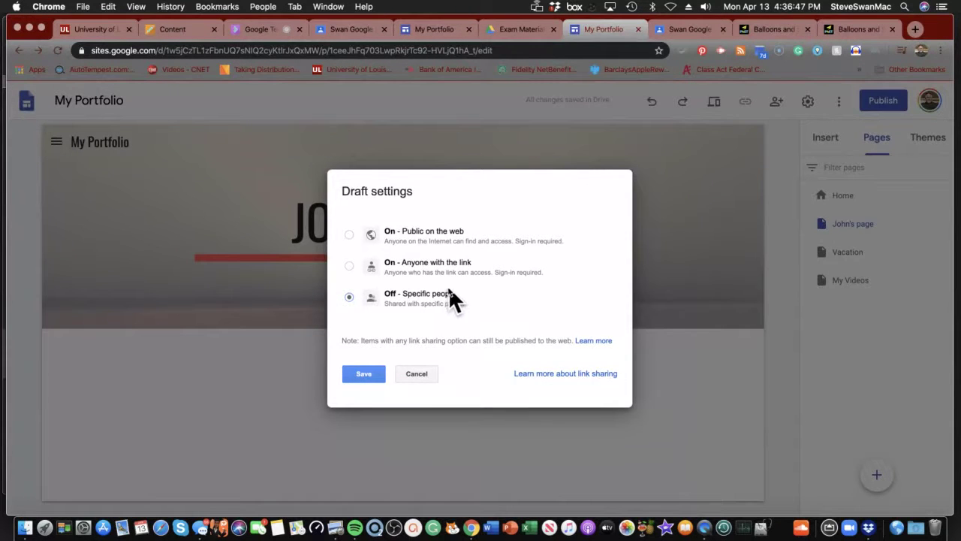
{"action": "left_click", "coordinate": [362, 375]}
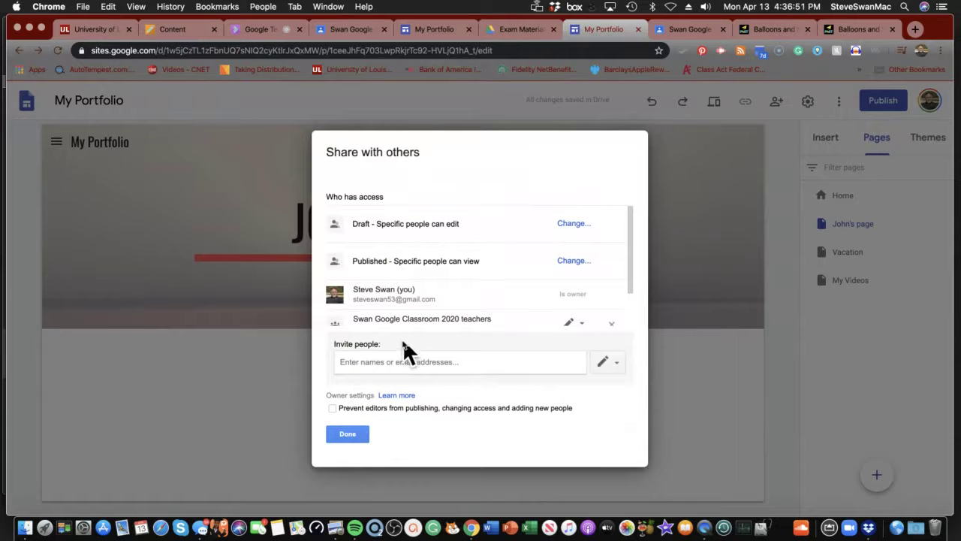
- Close the sharing settings without inviting anyone new
{"action": "left_click", "coordinate": [401, 359]}
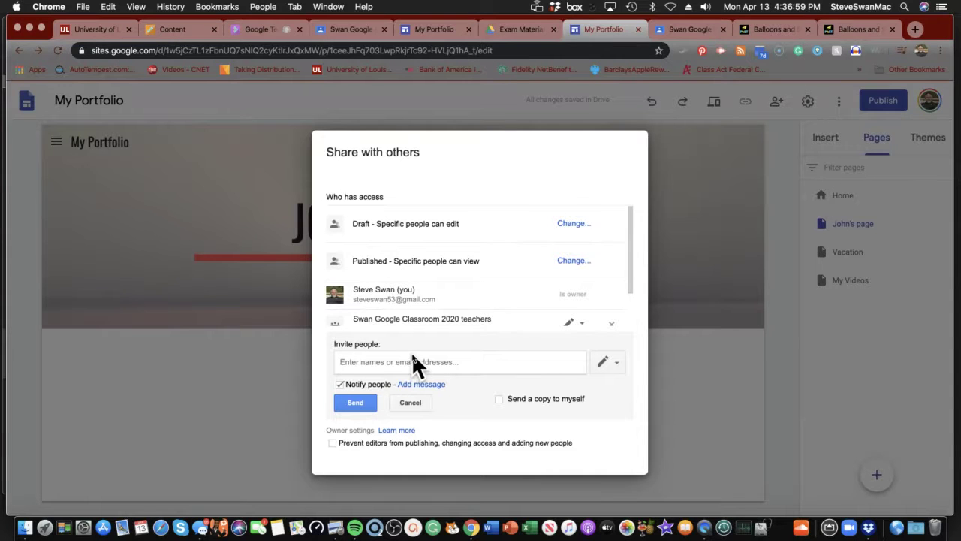
{"action": "left_click", "coordinate": [406, 404]}
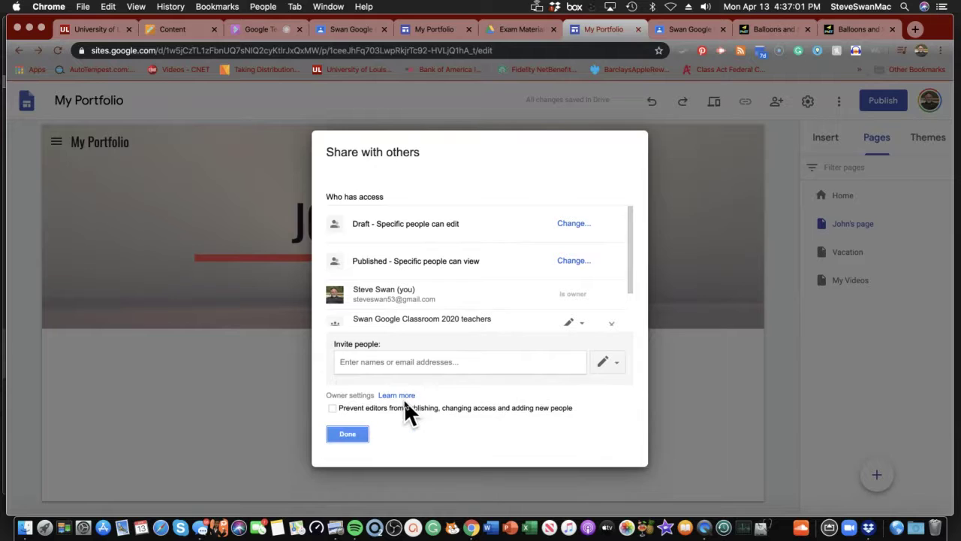
{"action": "left_click", "coordinate": [347, 434]}
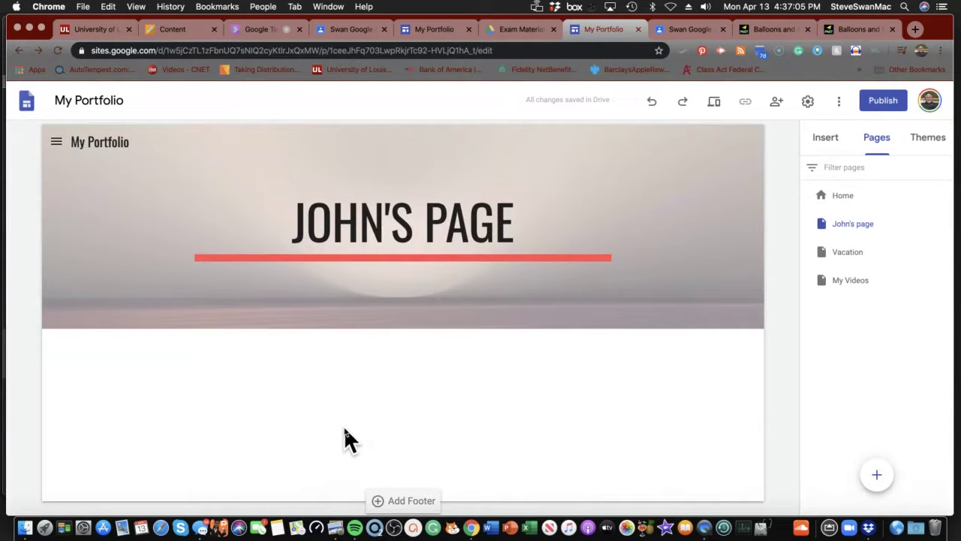
{"action": "mouse_move", "coordinate": [615, 307]}
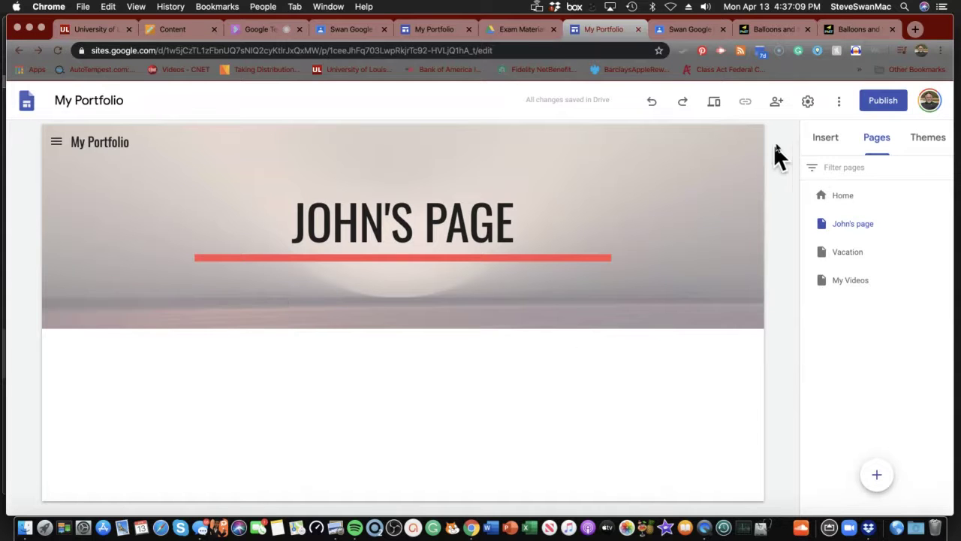
{"action": "left_click", "coordinate": [808, 102]}
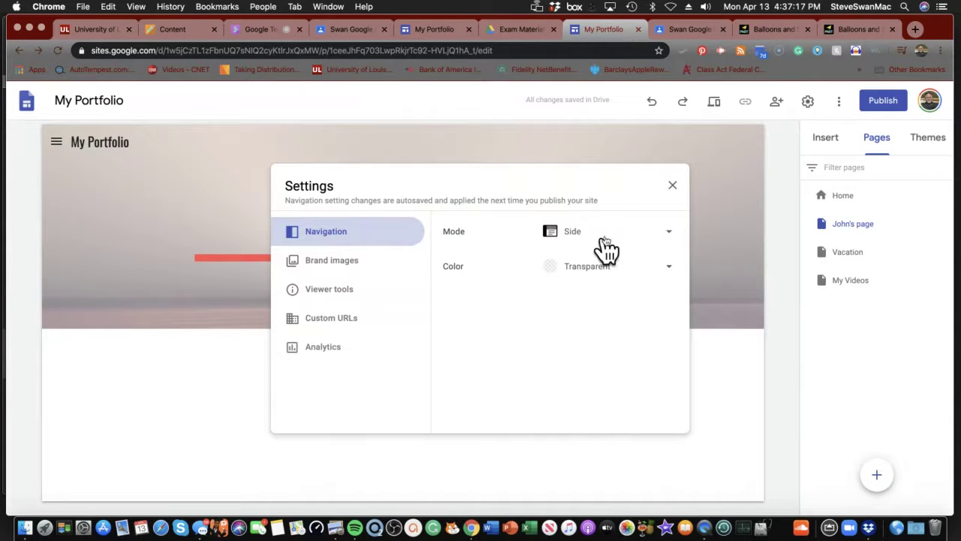
{"action": "left_click", "coordinate": [672, 272]}
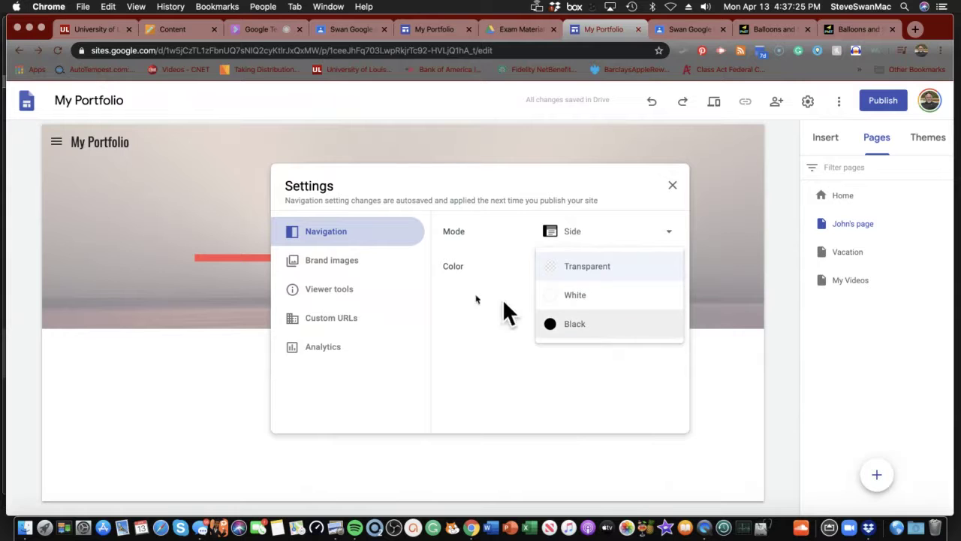
{"action": "left_click", "coordinate": [334, 298]}
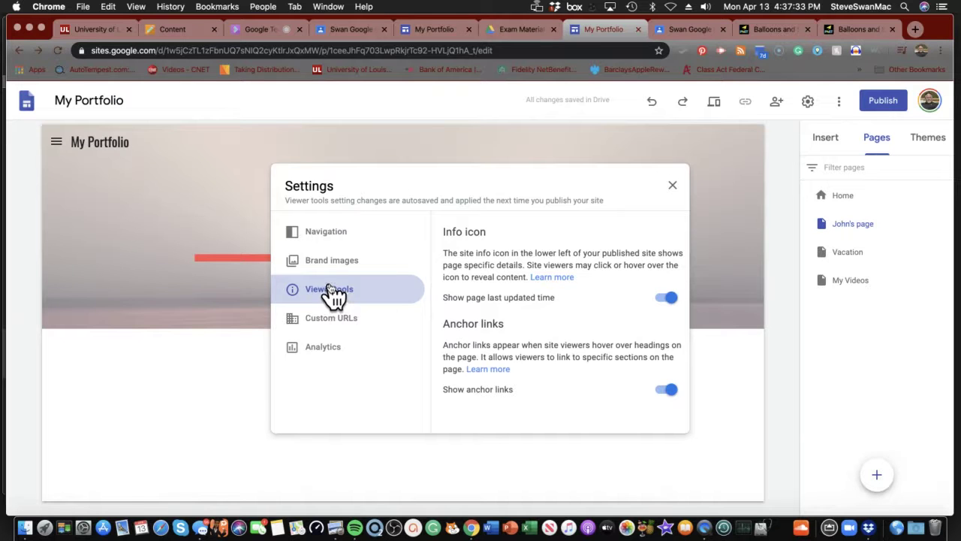
{"action": "left_click", "coordinate": [674, 187]}
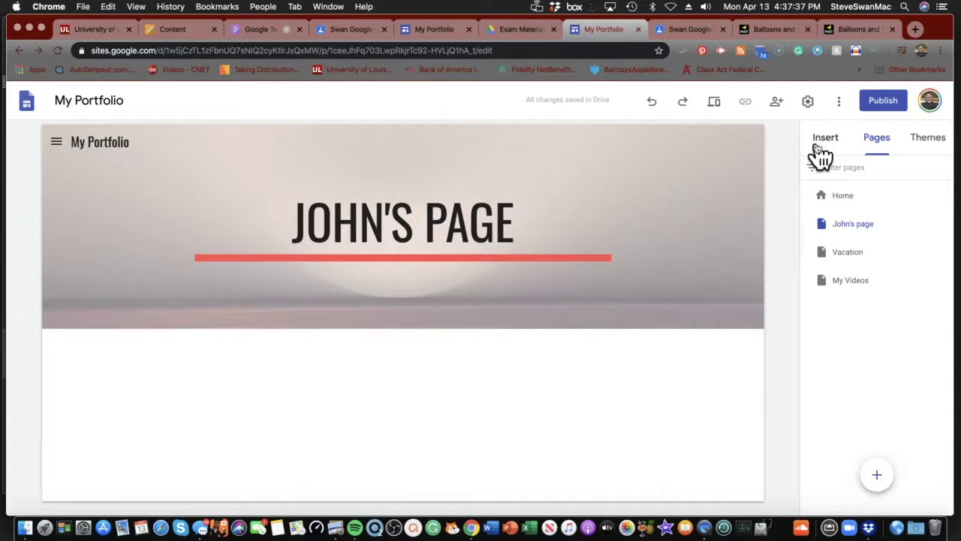
- Apply the Diplomat theme and preview it on the Home and Vacation pages
{"action": "left_click", "coordinate": [929, 143]}
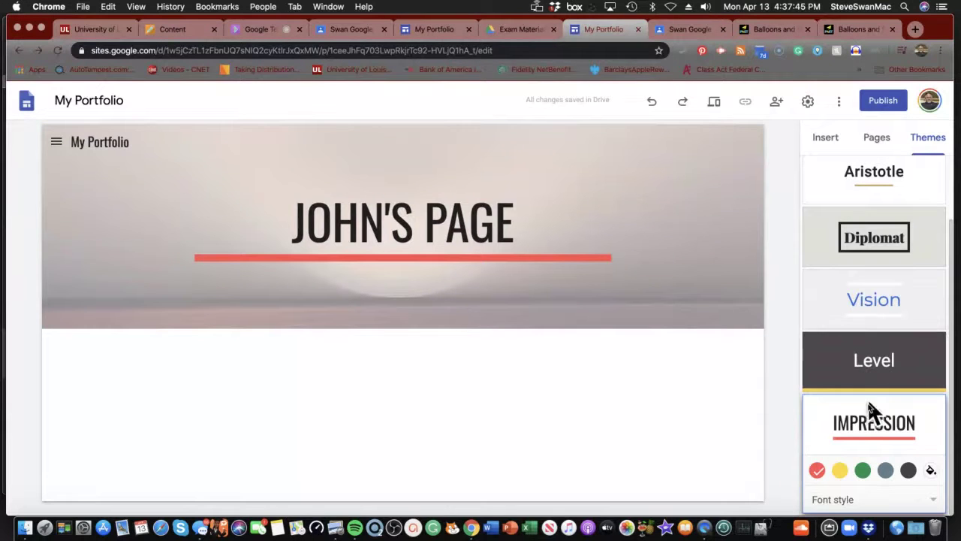
{"action": "left_click", "coordinate": [888, 239]}
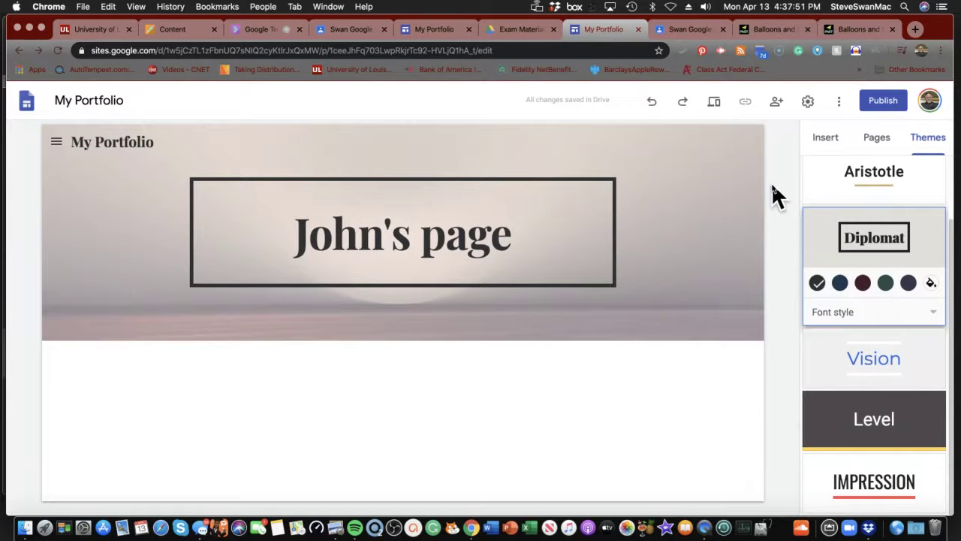
{"action": "left_click", "coordinate": [714, 104]}
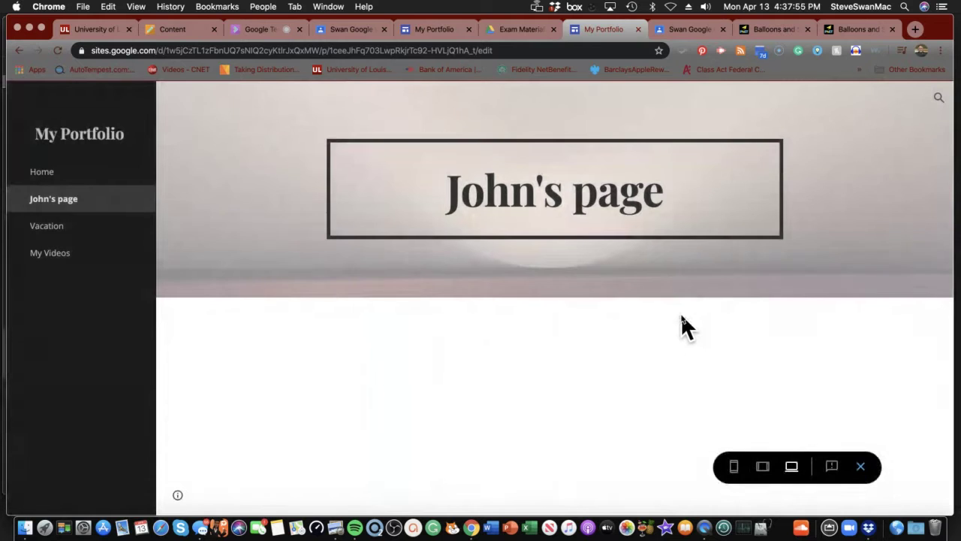
{"action": "left_click", "coordinate": [45, 178]}
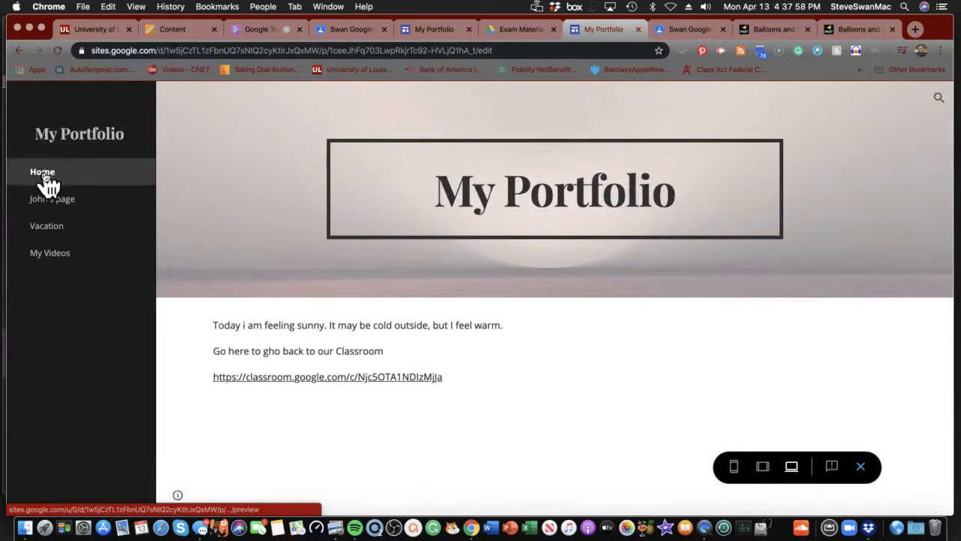
{"action": "left_click", "coordinate": [39, 228]}
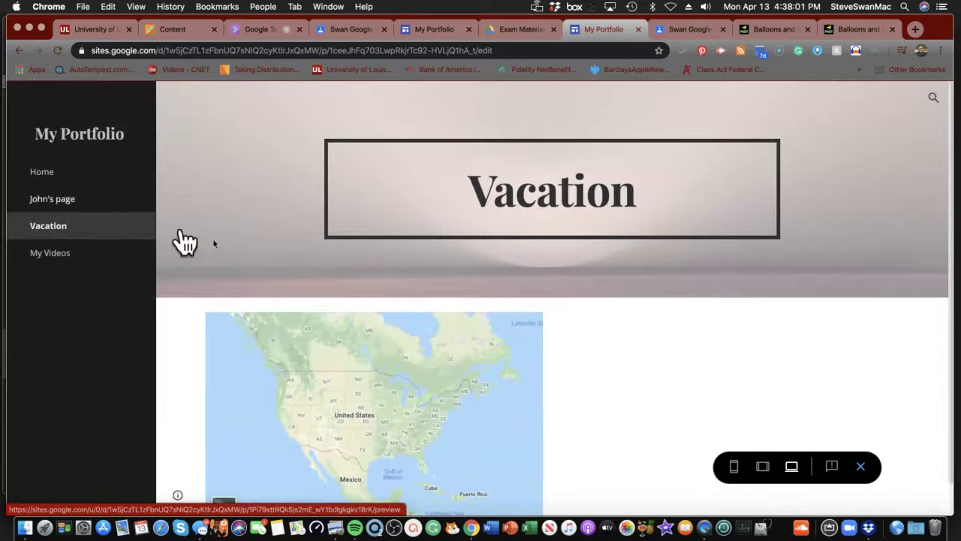
{"action": "left_click", "coordinate": [862, 467]}
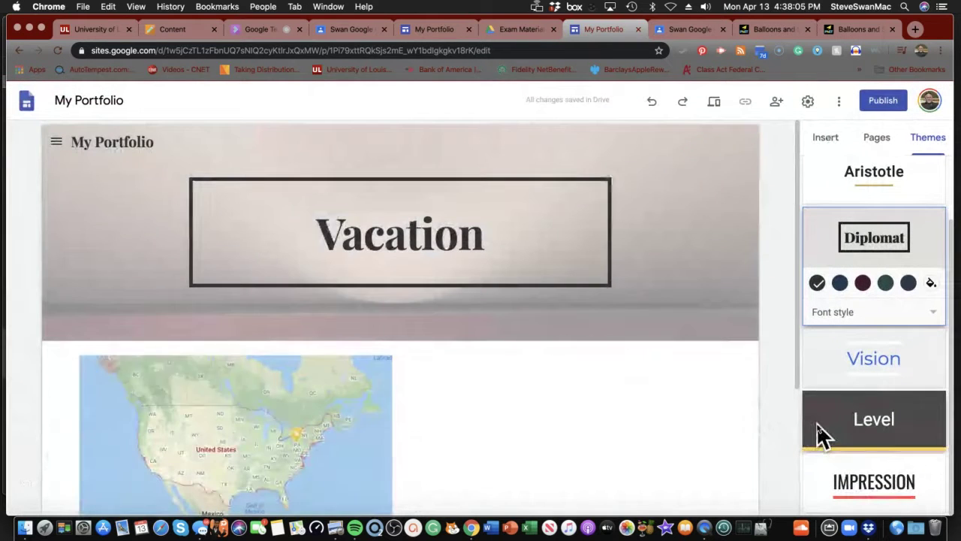
- Give Diplomat the navy blue colour, then switch the site to the Aristotle theme
{"action": "scroll", "coordinate": [833, 338], "scroll_direction": "up", "scroll_amount": 1}
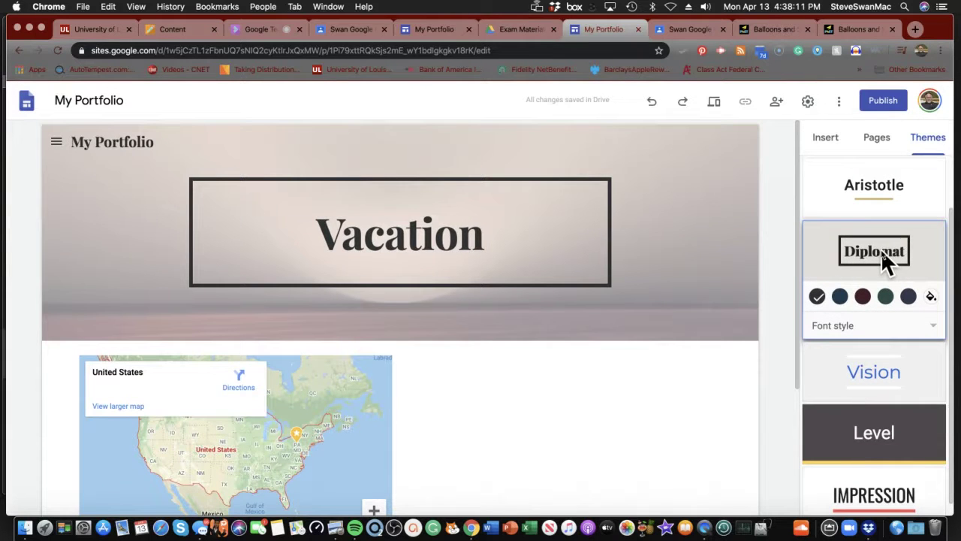
{"action": "left_click", "coordinate": [838, 295]}
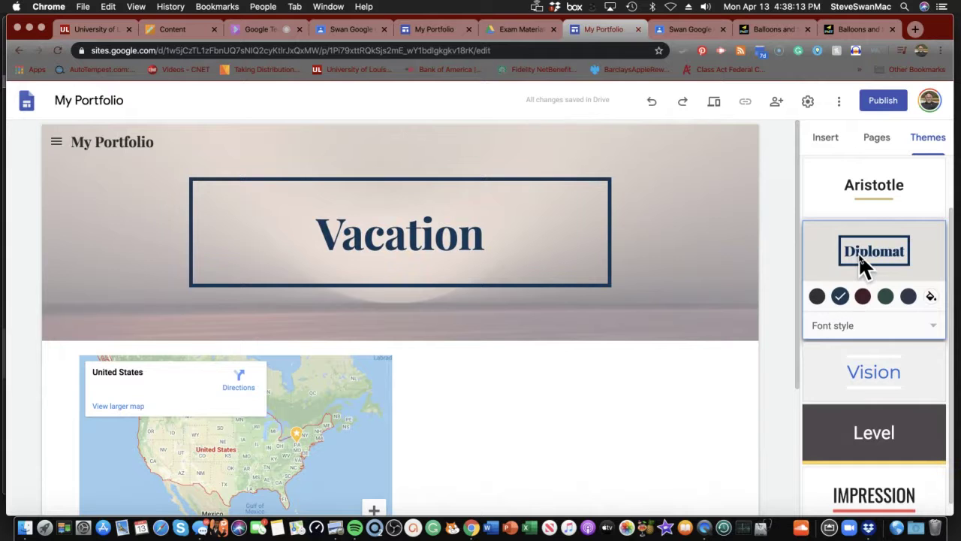
{"action": "scroll", "coordinate": [858, 256], "scroll_direction": "up", "scroll_amount": 2}
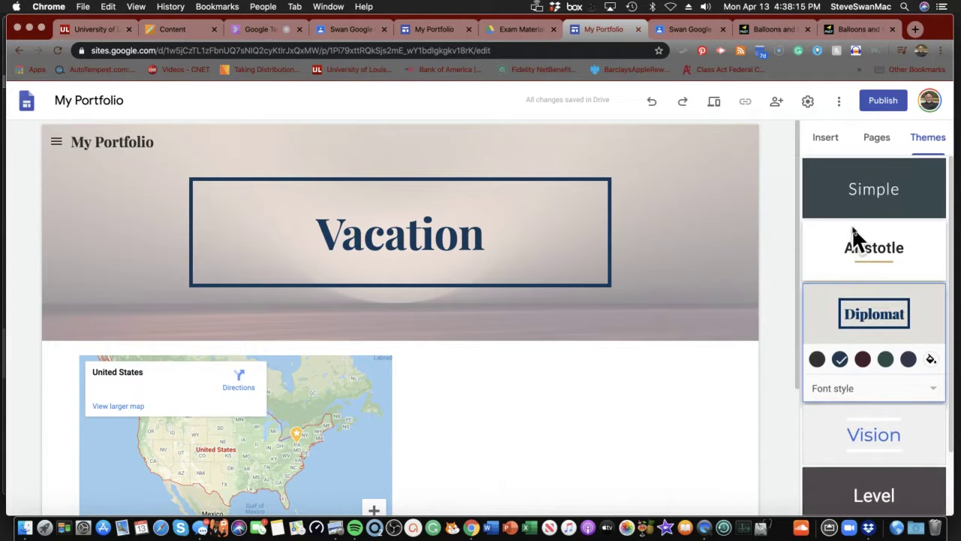
{"action": "left_click", "coordinate": [856, 243]}
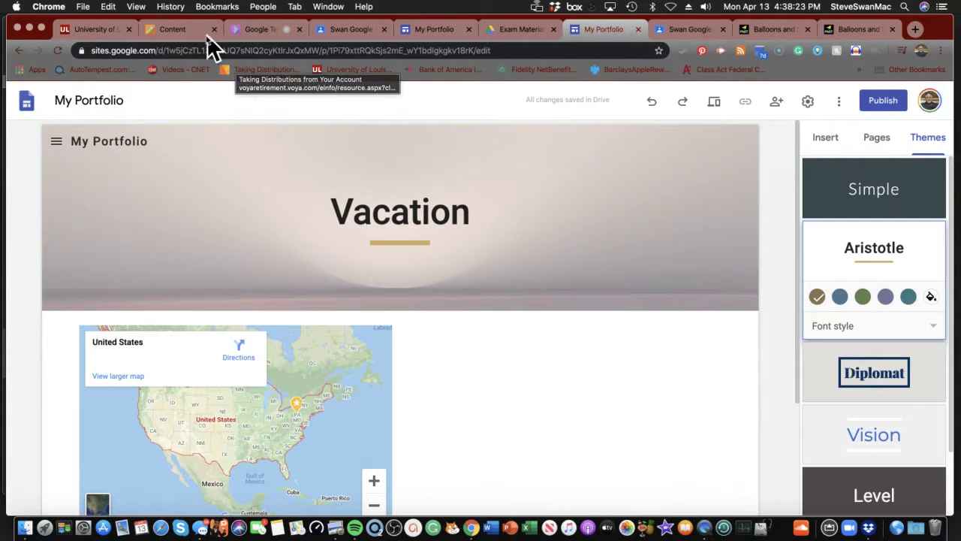
- Bring up the Blackboard course Content page listing the Google Sites review questions
{"action": "left_click", "coordinate": [184, 31]}
{"action": "scroll", "coordinate": [350, 408], "scroll_direction": "down", "scroll_amount": 10}
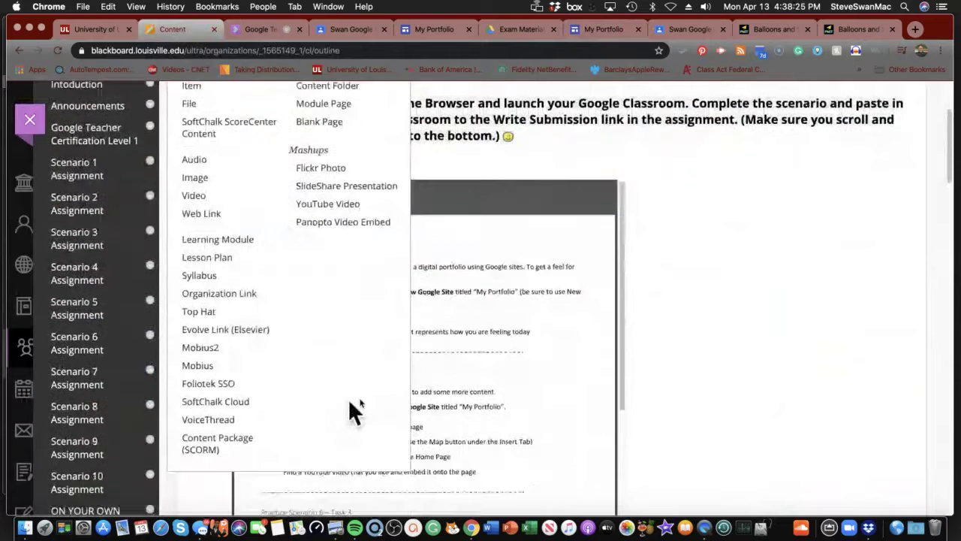
{"action": "scroll", "coordinate": [537, 362], "scroll_direction": "down", "scroll_amount": 9}
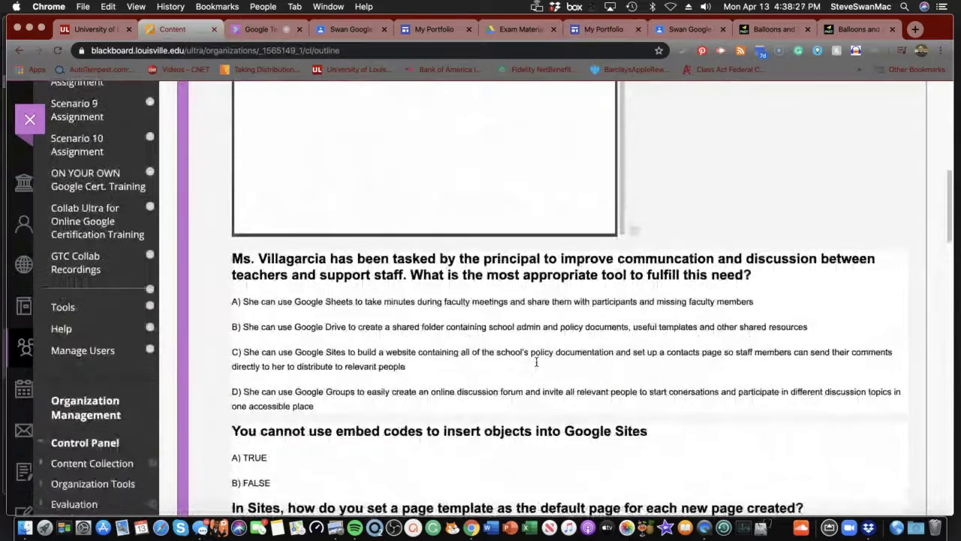
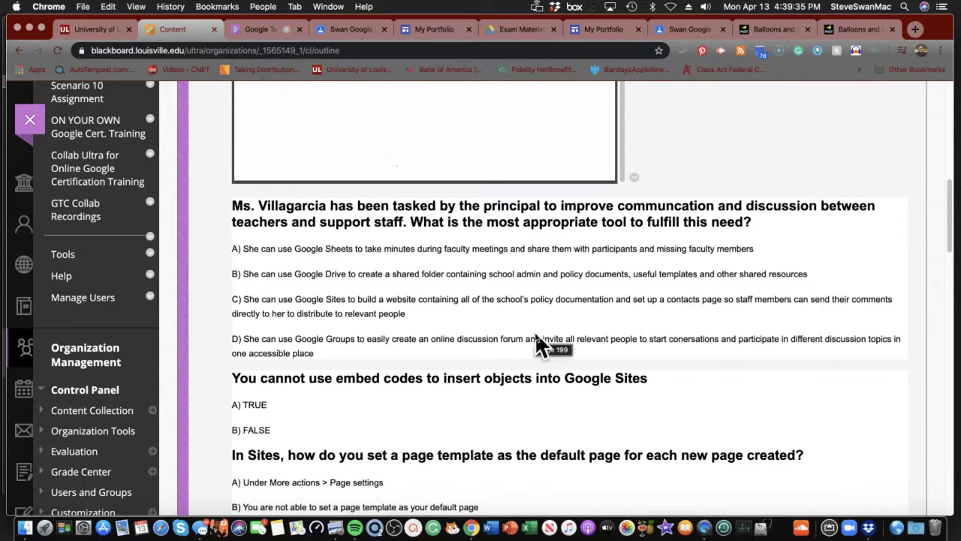
- Read down the quiz to the 'Who can make websites' question, then go to the Google Classroom stream
{"action": "scroll", "coordinate": [456, 375], "scroll_direction": "down", "scroll_amount": 1}
{"action": "scroll", "coordinate": [456, 375], "scroll_direction": "down", "scroll_amount": 5}
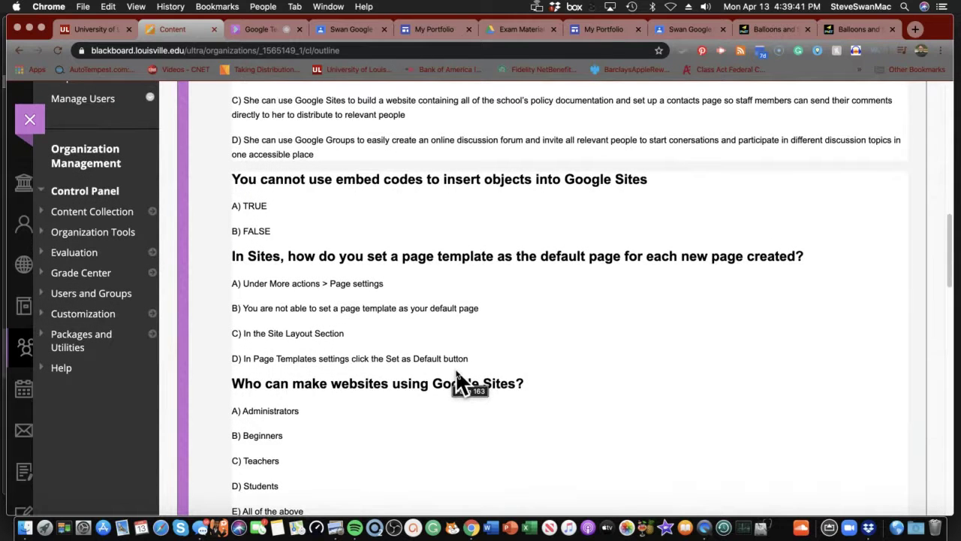
{"action": "scroll", "coordinate": [456, 373], "scroll_direction": "down", "scroll_amount": 3}
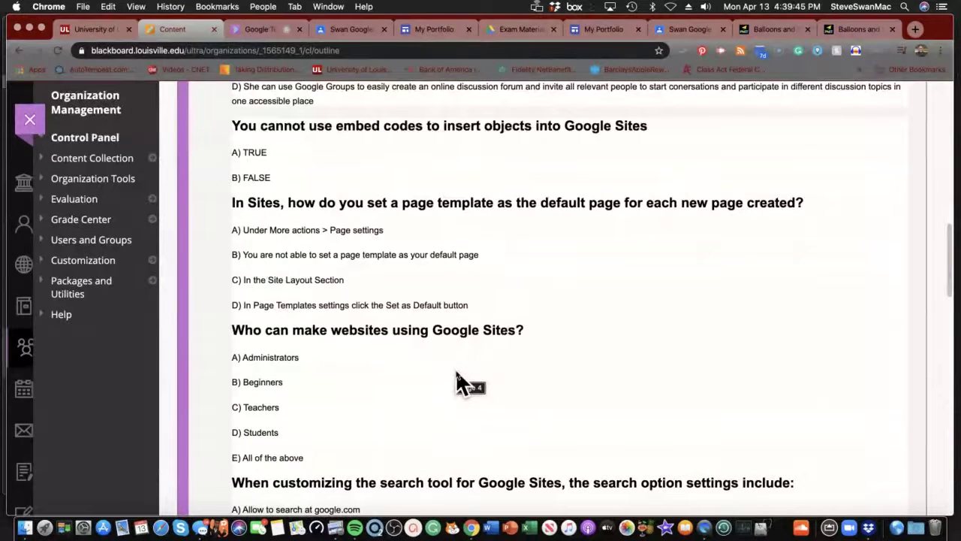
{"action": "scroll", "coordinate": [456, 376], "scroll_direction": "up", "scroll_amount": 1}
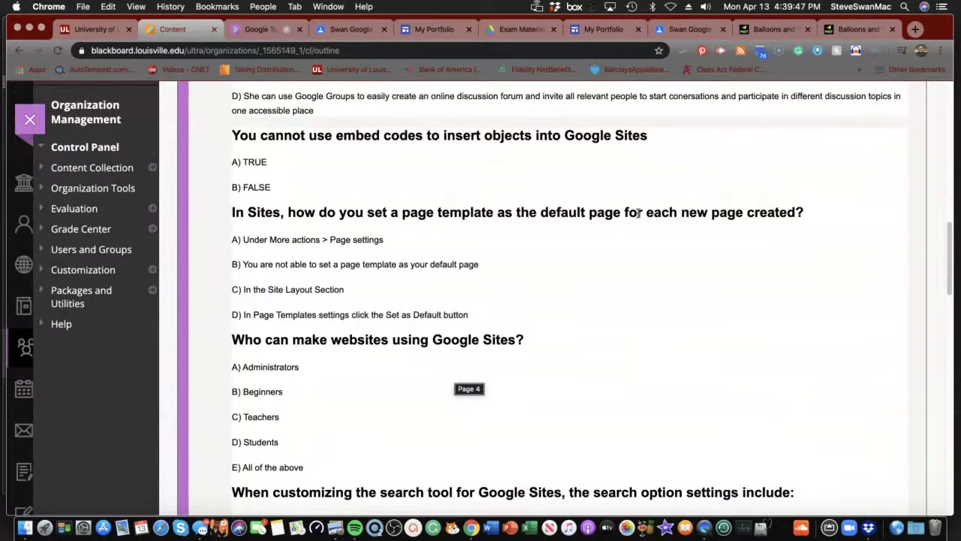
{"action": "left_click", "coordinate": [691, 30]}
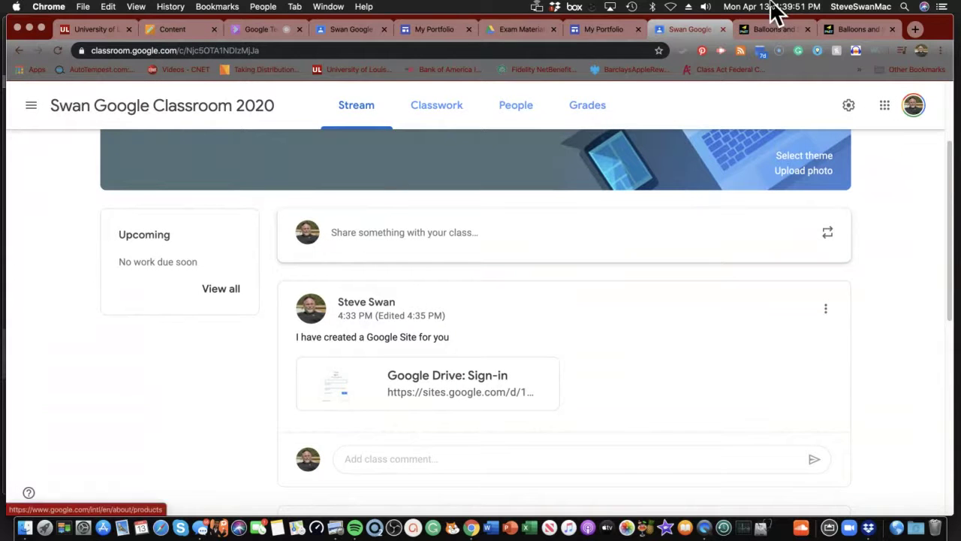
- Bring up the My Portfolio editor and show its More options menu, such as version history
{"action": "left_click", "coordinate": [612, 32]}
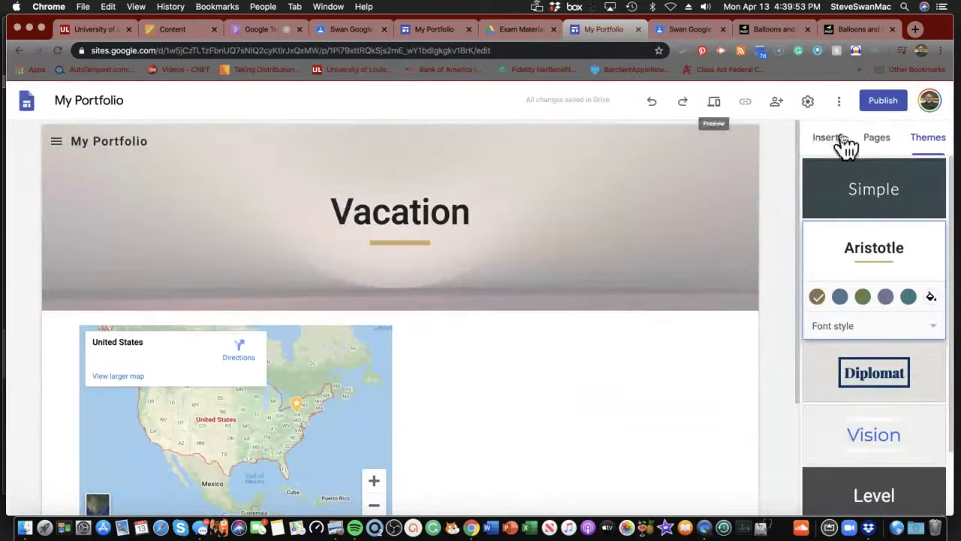
{"action": "left_click", "coordinate": [840, 103]}
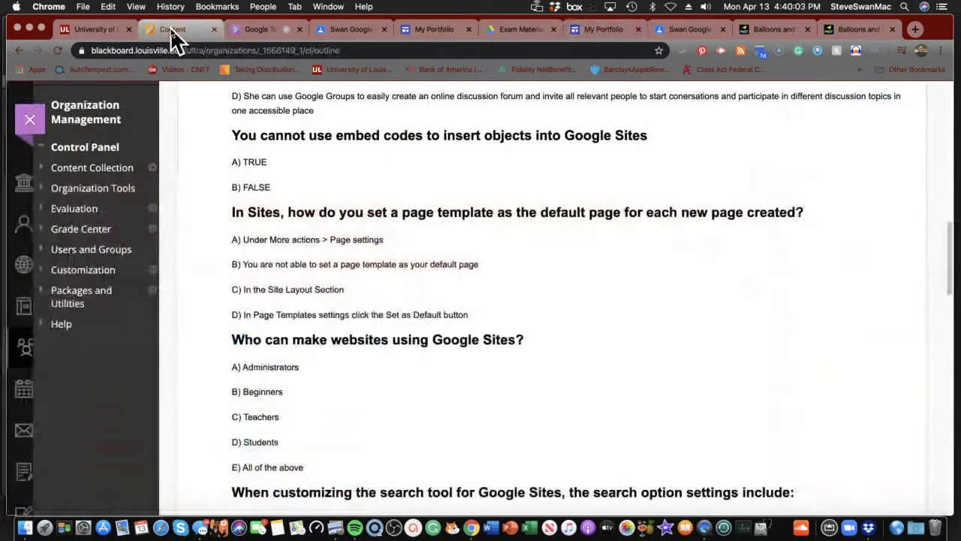
- Return to the Blackboard quiz and read past the search-tool and Can View questions to File Cabinet
{"action": "left_click", "coordinate": [172, 34]}
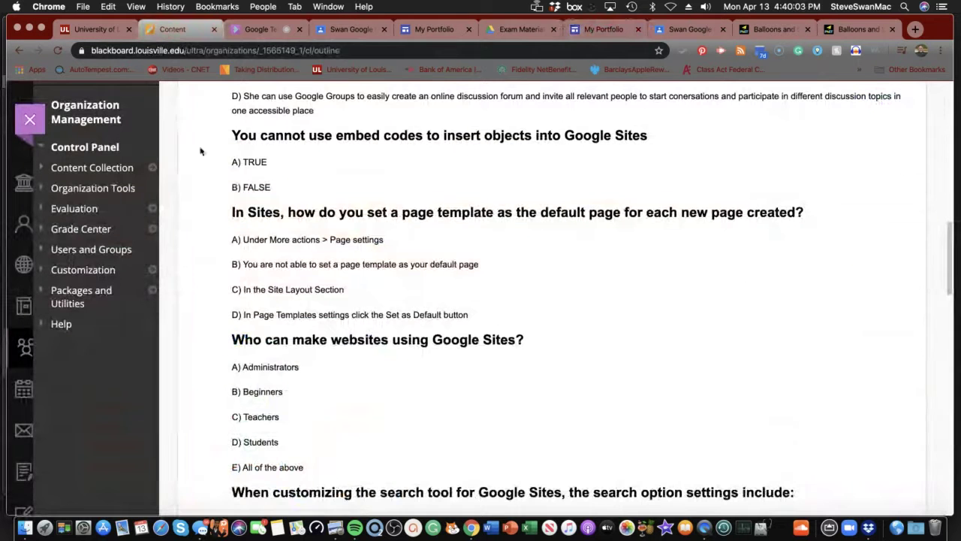
{"action": "scroll", "coordinate": [284, 209], "scroll_direction": "down", "scroll_amount": 1}
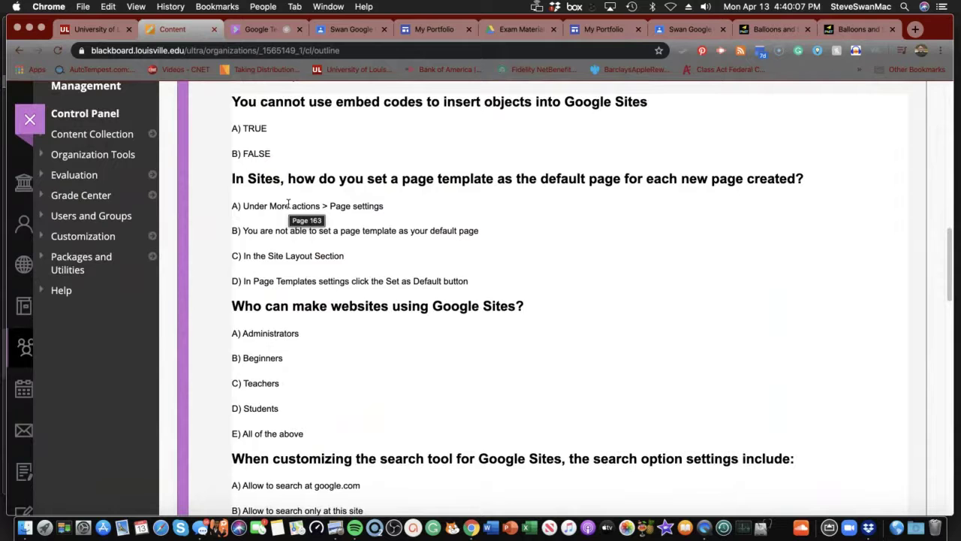
{"action": "scroll", "coordinate": [287, 204], "scroll_direction": "down", "scroll_amount": 3}
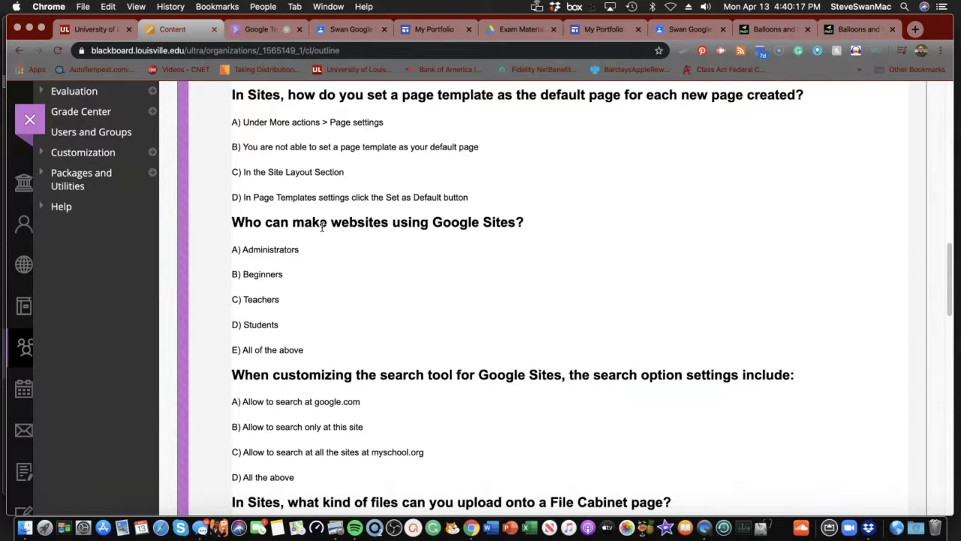
{"action": "scroll", "coordinate": [323, 225], "scroll_direction": "down", "scroll_amount": 5}
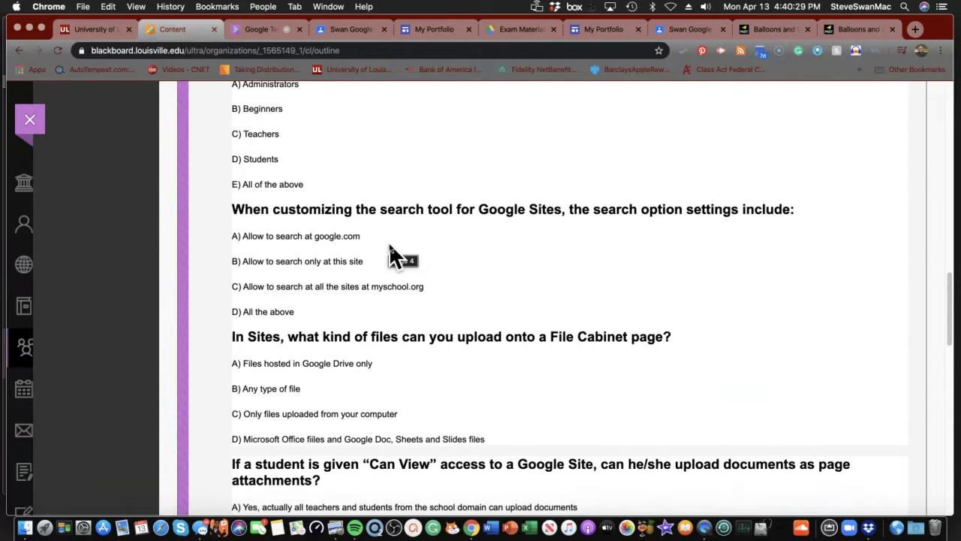
{"action": "scroll", "coordinate": [393, 255], "scroll_direction": "down", "scroll_amount": 3}
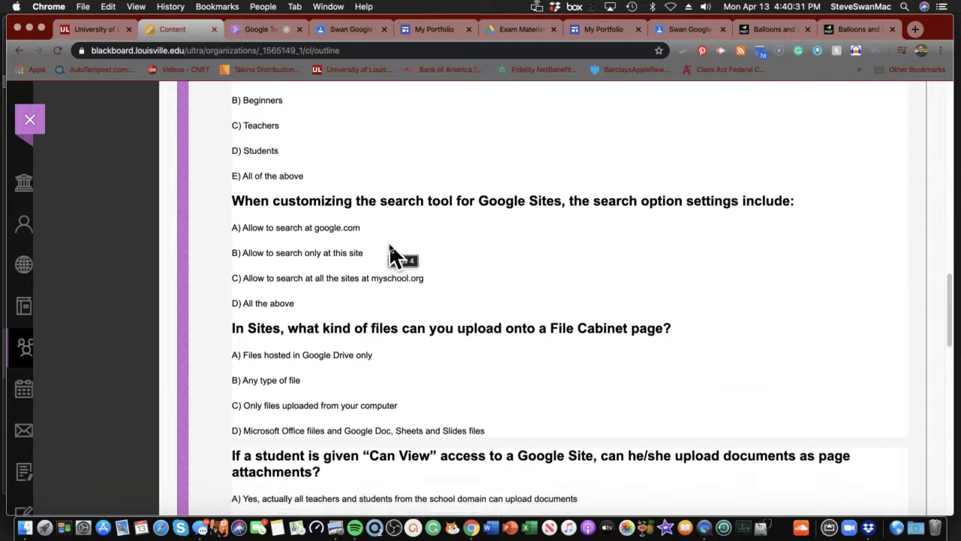
{"action": "scroll", "coordinate": [391, 248], "scroll_direction": "down", "scroll_amount": 1}
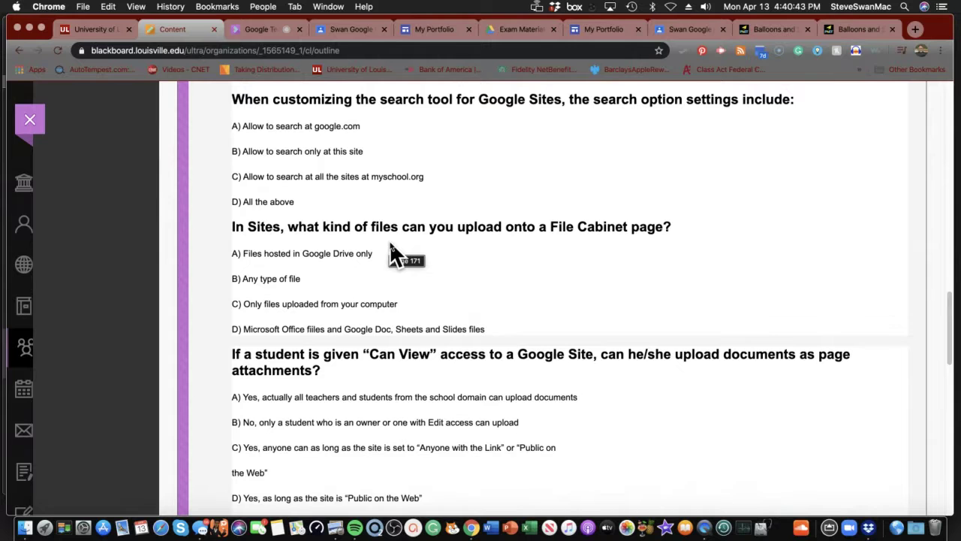
{"action": "scroll", "coordinate": [390, 243], "scroll_direction": "down", "scroll_amount": 4}
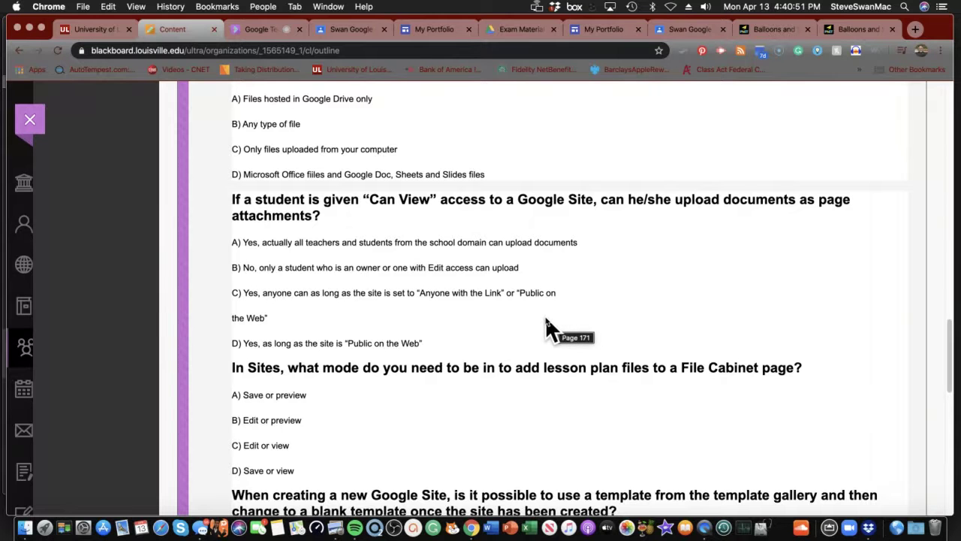
{"action": "scroll", "coordinate": [546, 319], "scroll_direction": "down", "scroll_amount": 3}
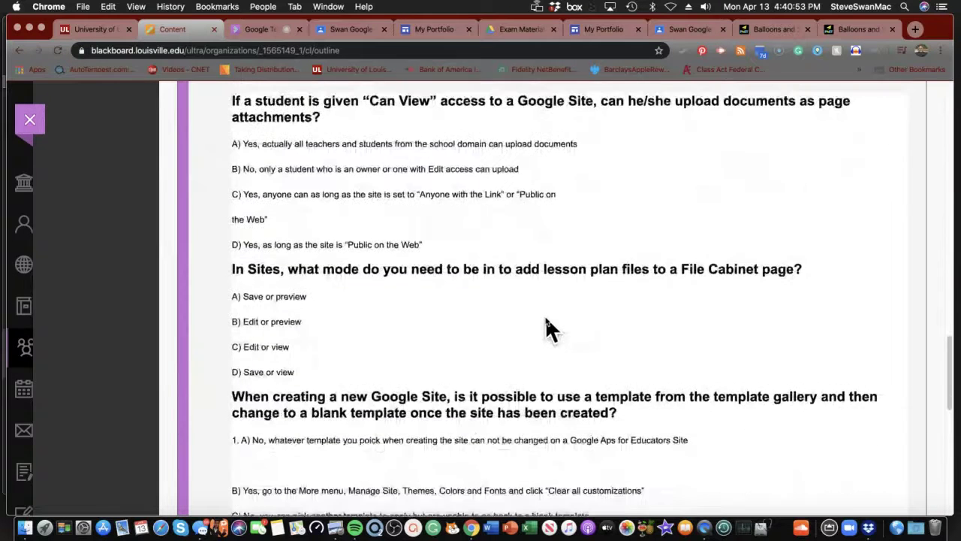
{"action": "scroll", "coordinate": [546, 319], "scroll_direction": "down", "scroll_amount": 2}
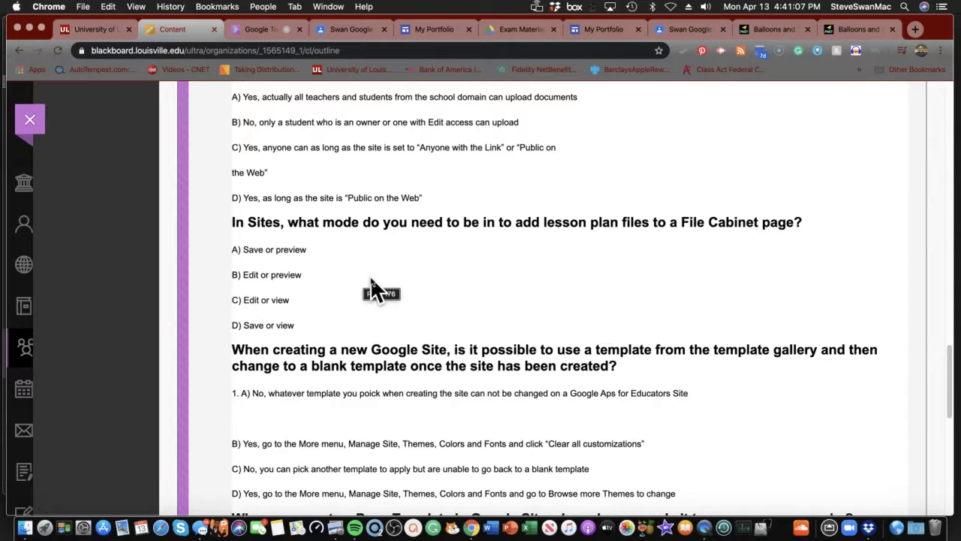
{"action": "scroll", "coordinate": [372, 285], "scroll_direction": "down", "scroll_amount": 3}
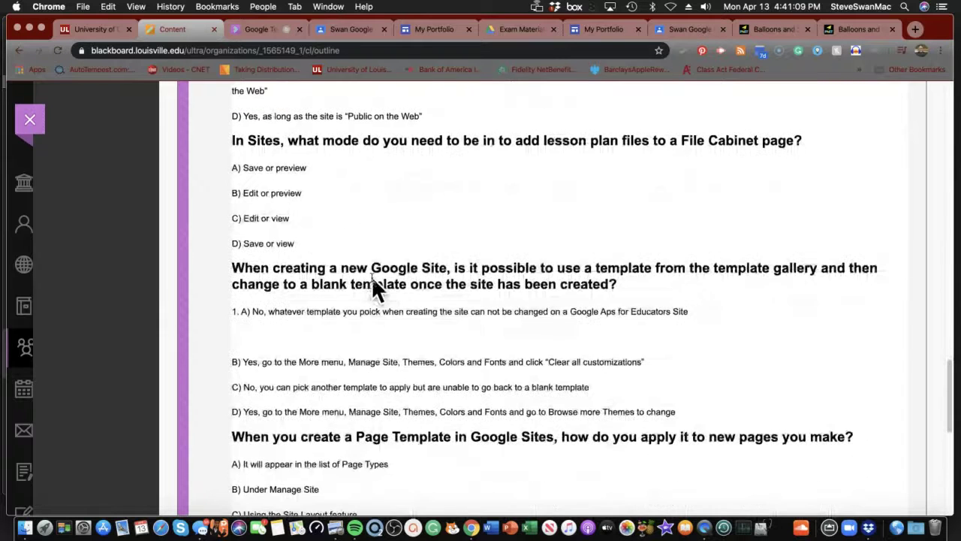
- Read to the bottom of the quiz and open the Google Sites Flashcards set in Quizlet
{"action": "scroll", "coordinate": [373, 276], "scroll_direction": "down", "scroll_amount": 3}
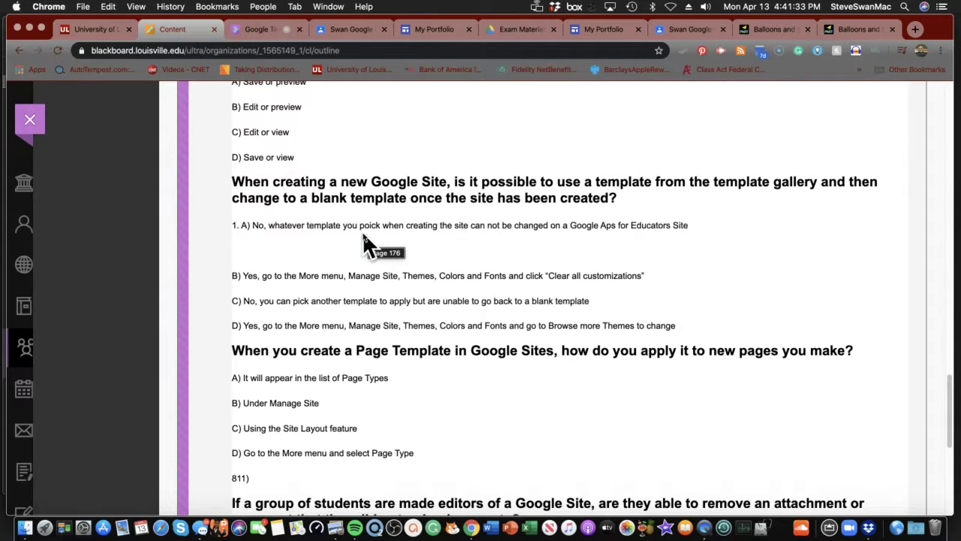
{"action": "scroll", "coordinate": [365, 235], "scroll_direction": "down", "scroll_amount": 5}
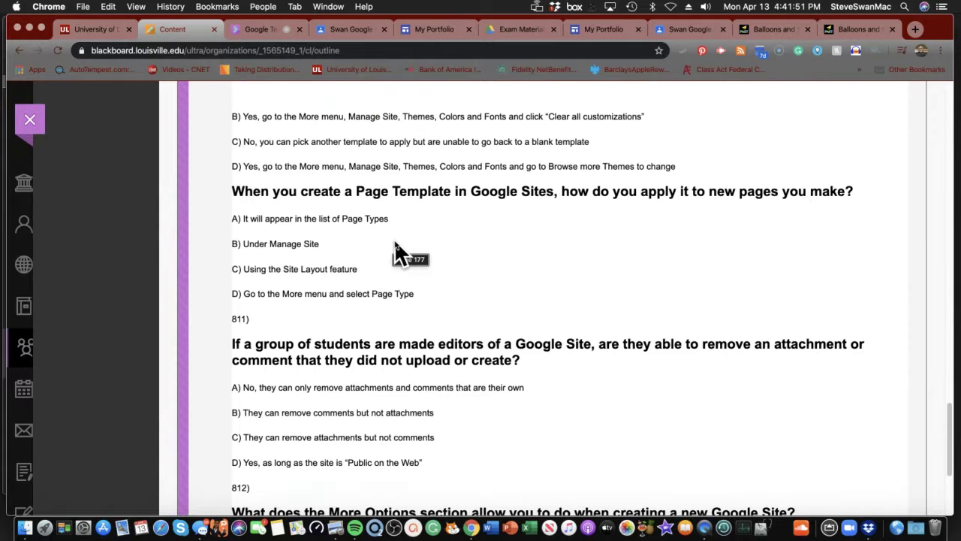
{"action": "scroll", "coordinate": [395, 244], "scroll_direction": "down", "scroll_amount": 4}
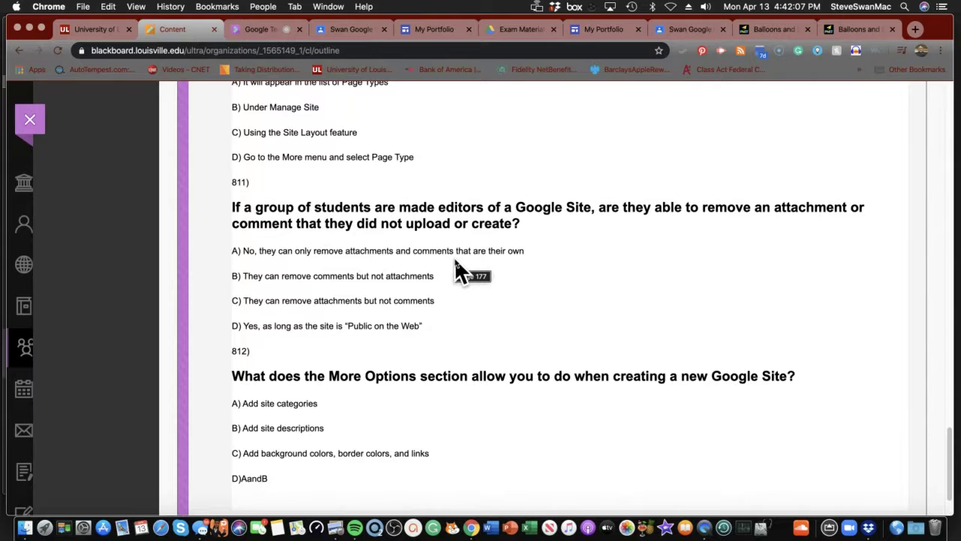
{"action": "scroll", "coordinate": [454, 260], "scroll_direction": "down", "scroll_amount": 1}
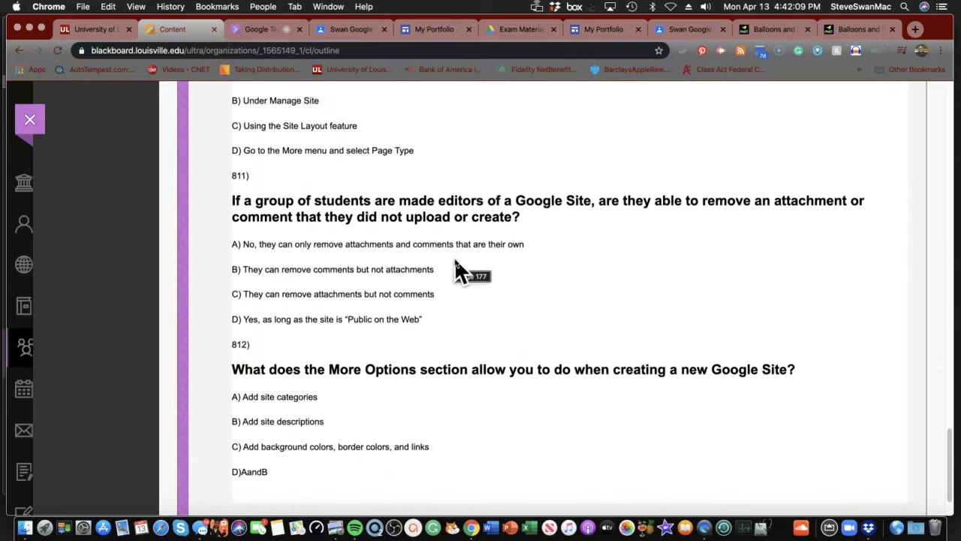
{"action": "scroll", "coordinate": [455, 261], "scroll_direction": "down", "scroll_amount": 4}
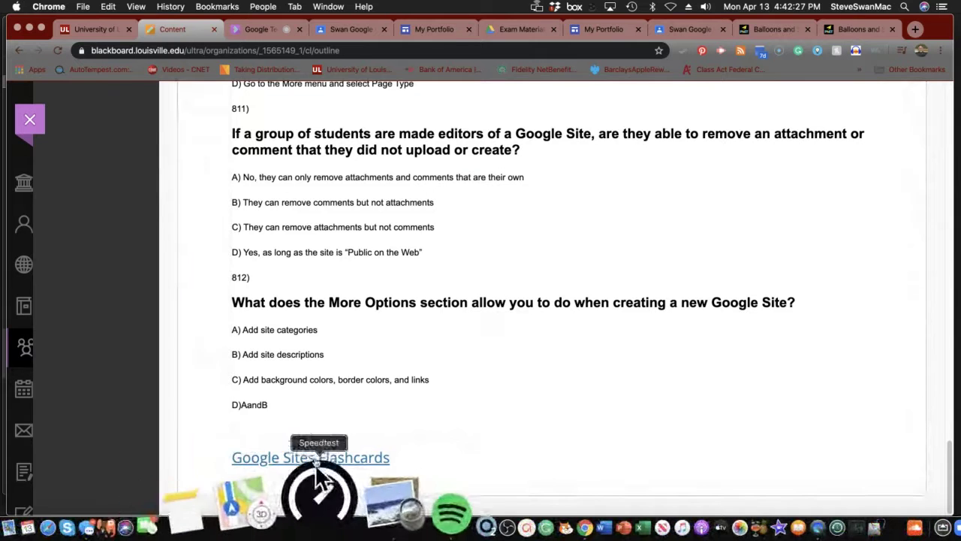
{"action": "left_click", "coordinate": [307, 462]}
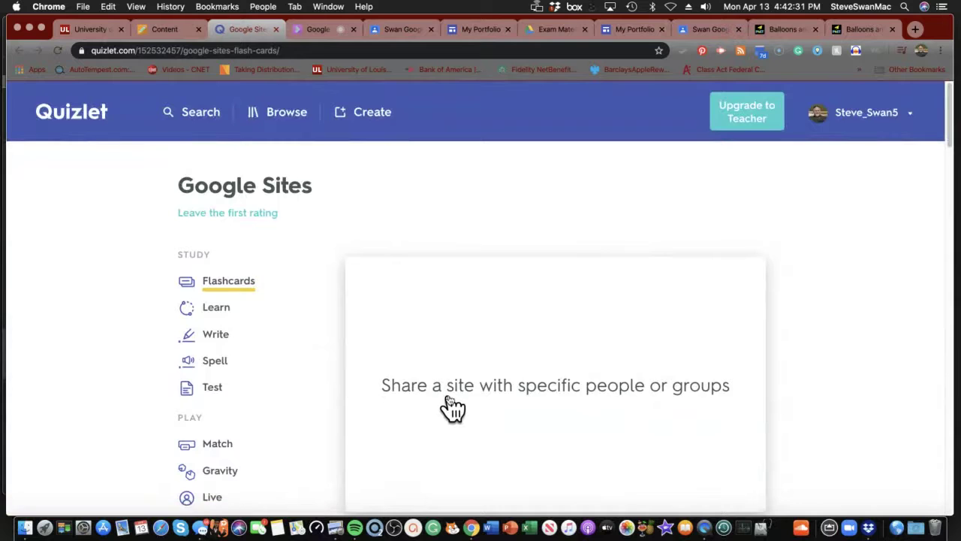
- Check the flashcard answers on horizontal navigation and editing a site's theme
{"action": "scroll", "coordinate": [448, 406], "scroll_direction": "down", "scroll_amount": 3}
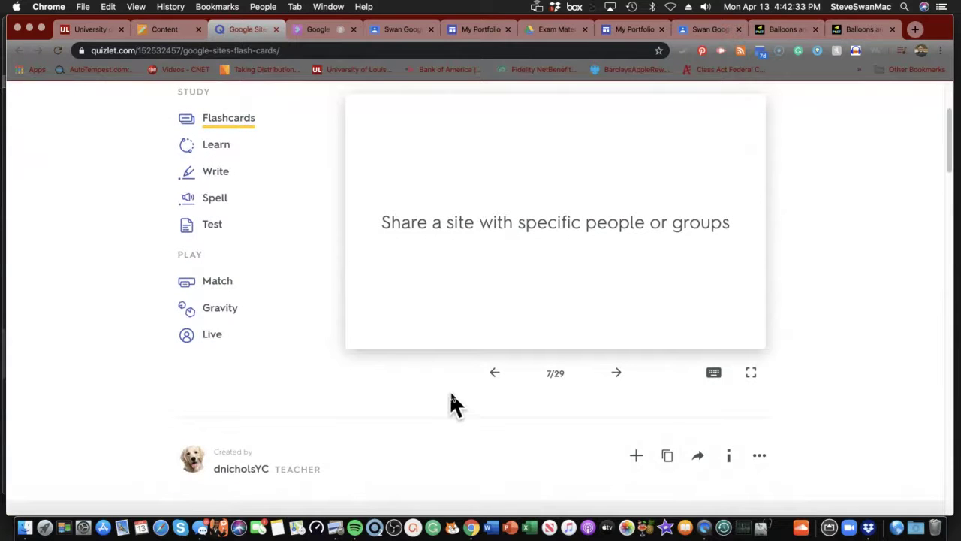
{"action": "left_click", "coordinate": [449, 250]}
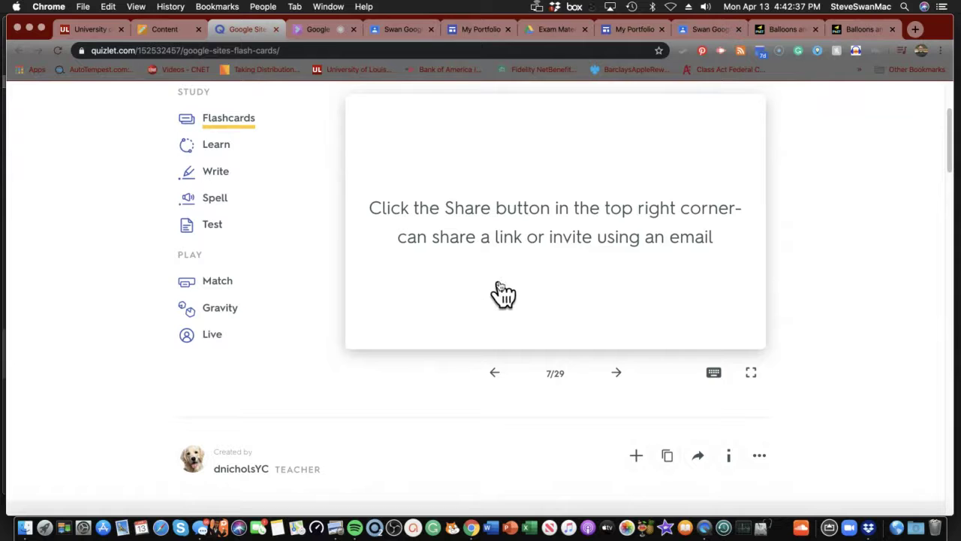
{"action": "left_click", "coordinate": [625, 373]}
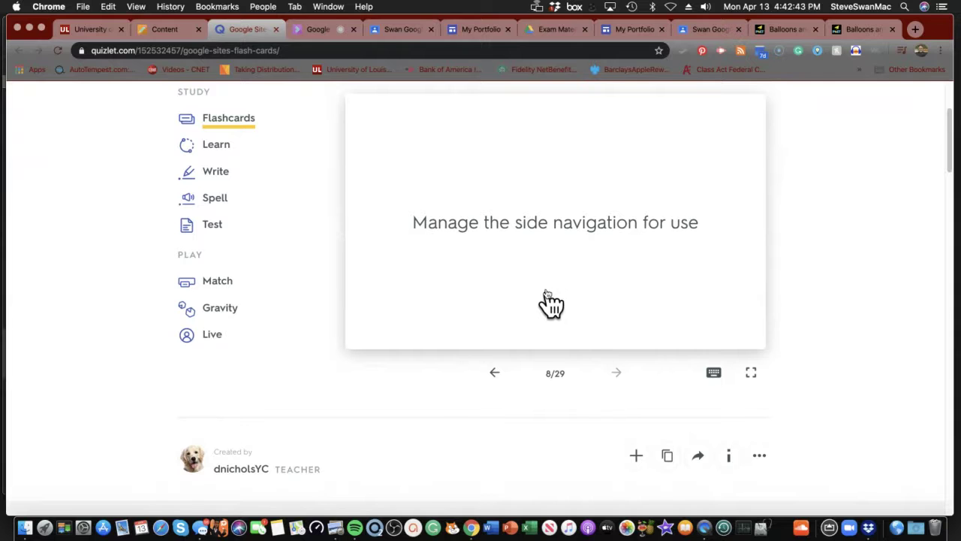
{"action": "left_click", "coordinate": [533, 269]}
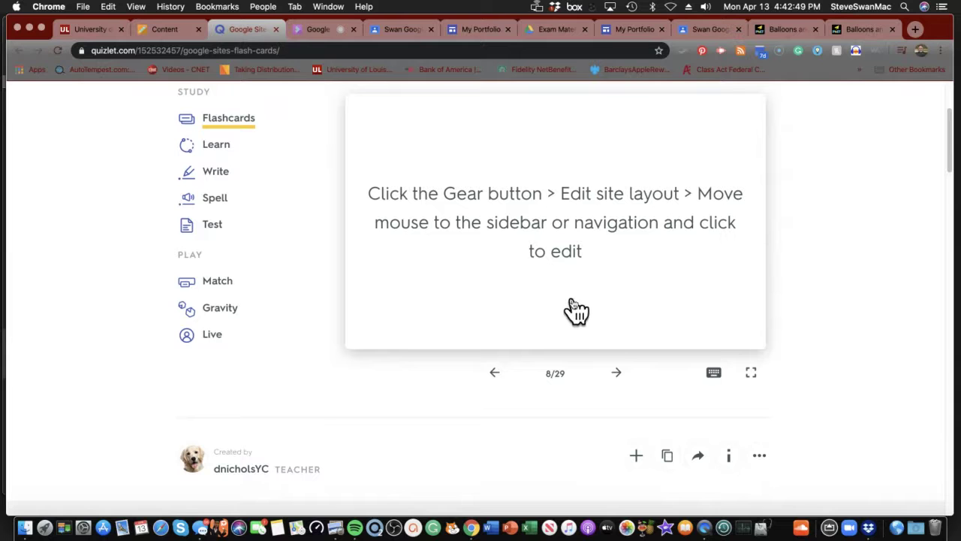
{"action": "left_click", "coordinate": [617, 374]}
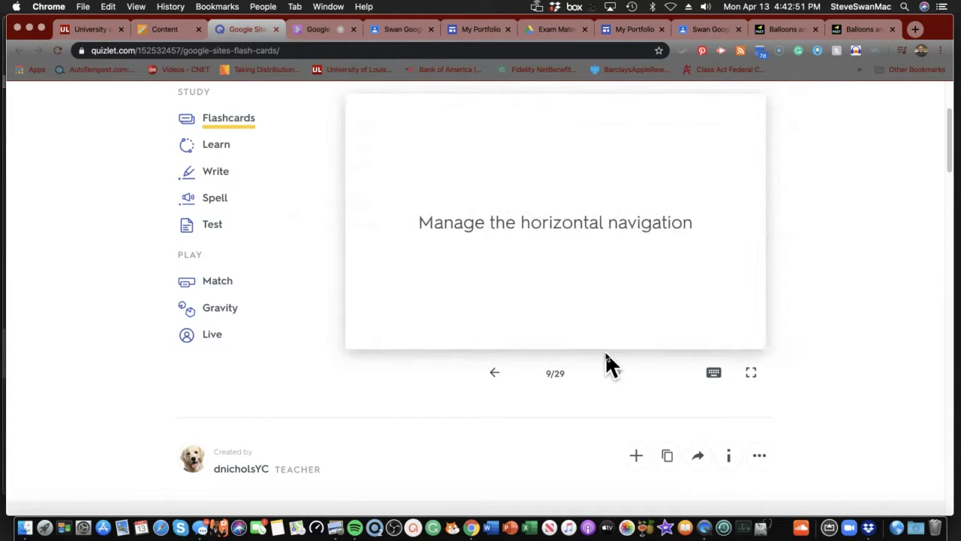
{"action": "left_click", "coordinate": [562, 259]}
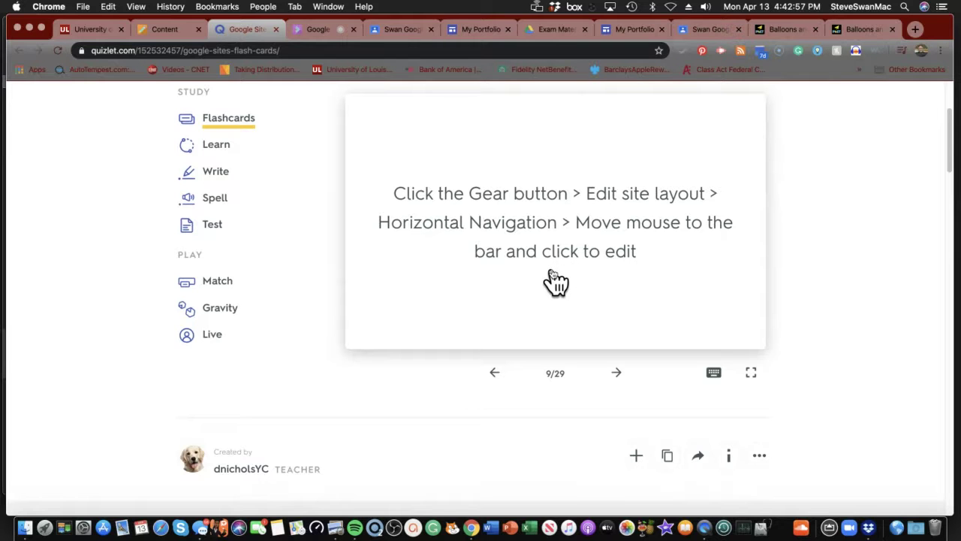
{"action": "left_click", "coordinate": [617, 374]}
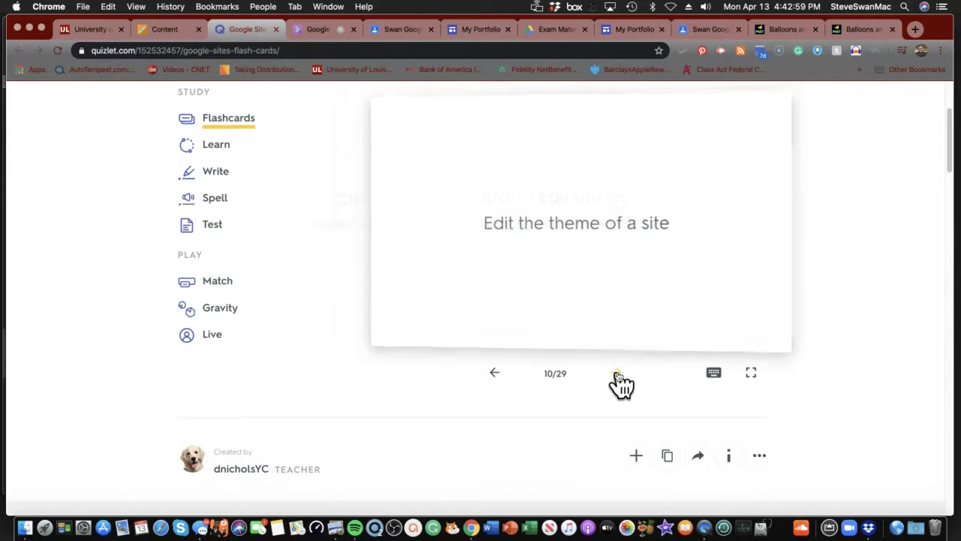
{"action": "left_click", "coordinate": [561, 244]}
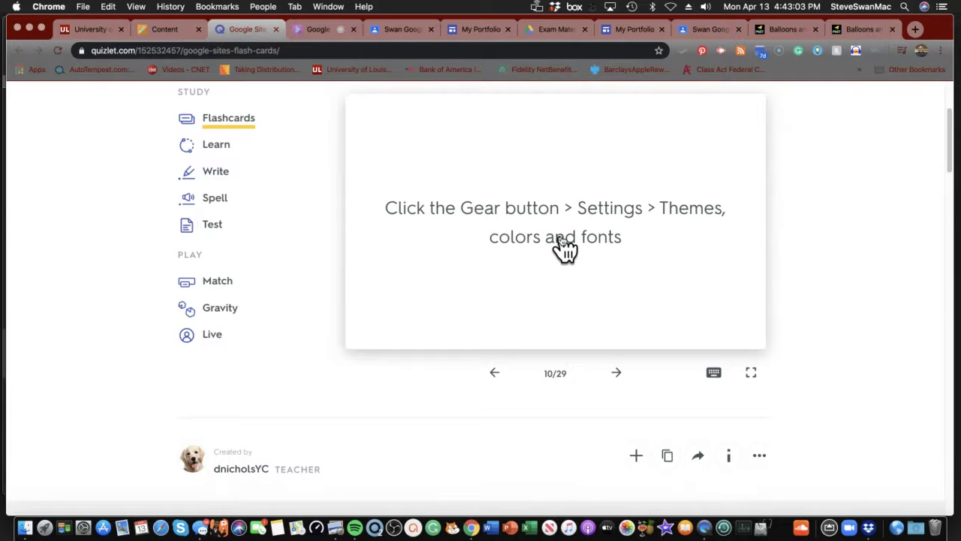
{"action": "left_click", "coordinate": [617, 376]}
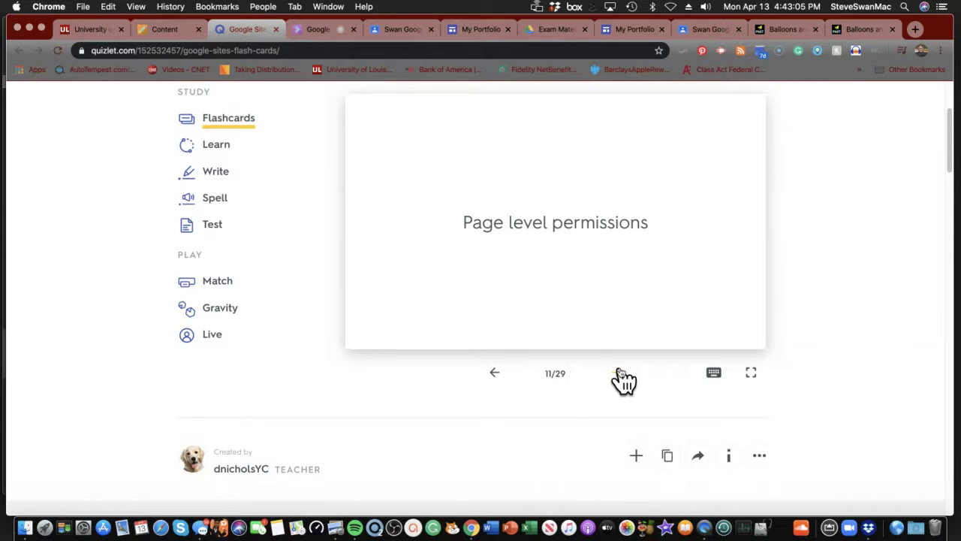
- Reveal the answers on page-level permissions, Navigation, Layout and choosing a design
{"action": "left_click", "coordinate": [548, 255]}
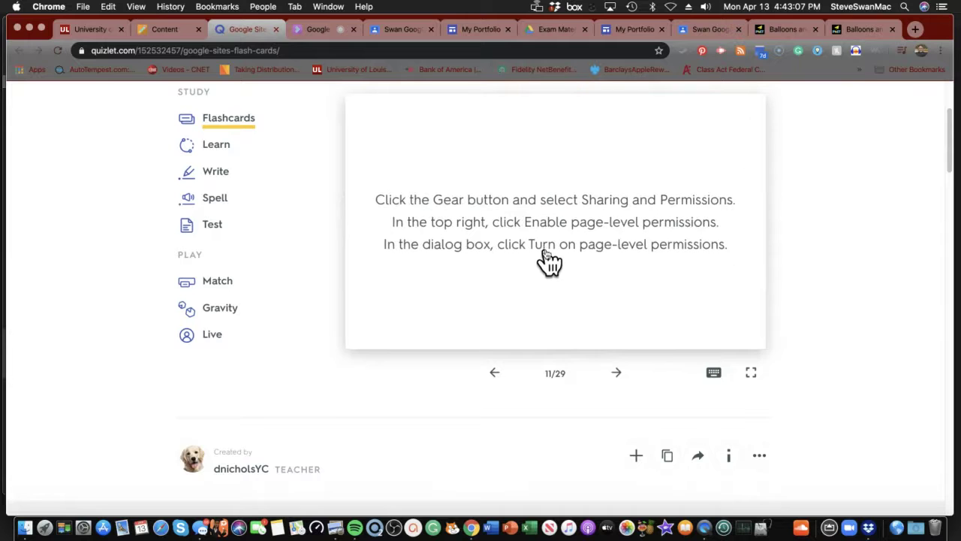
{"action": "left_click", "coordinate": [623, 381]}
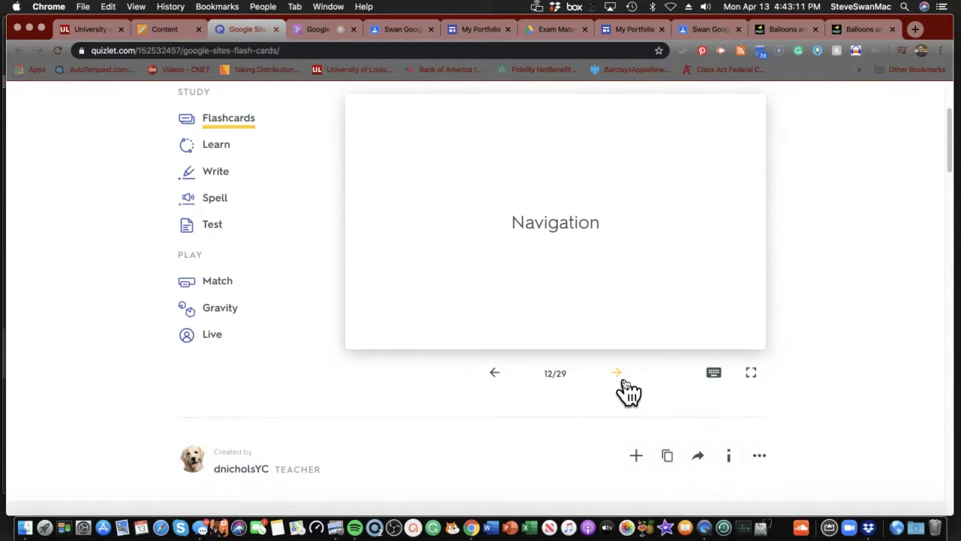
{"action": "left_click", "coordinate": [569, 256]}
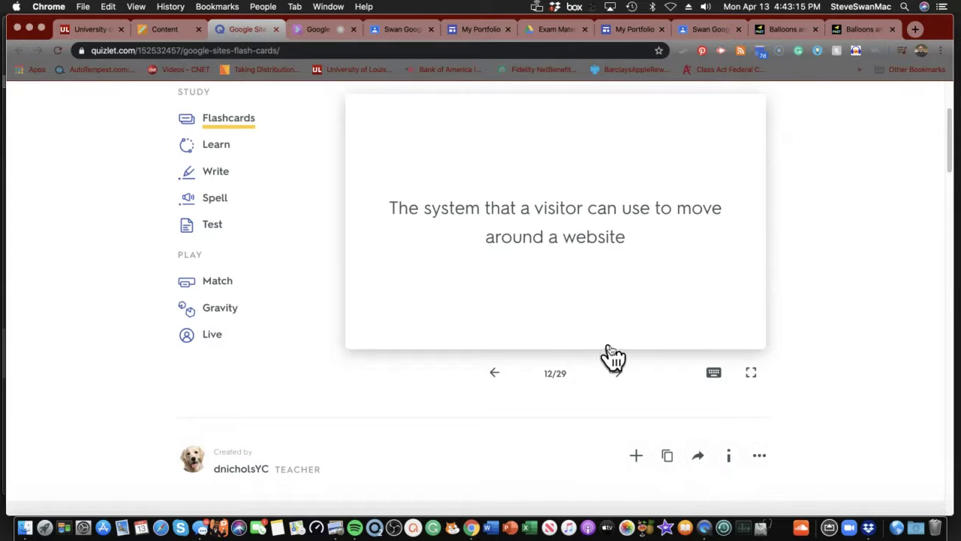
{"action": "left_click", "coordinate": [616, 368]}
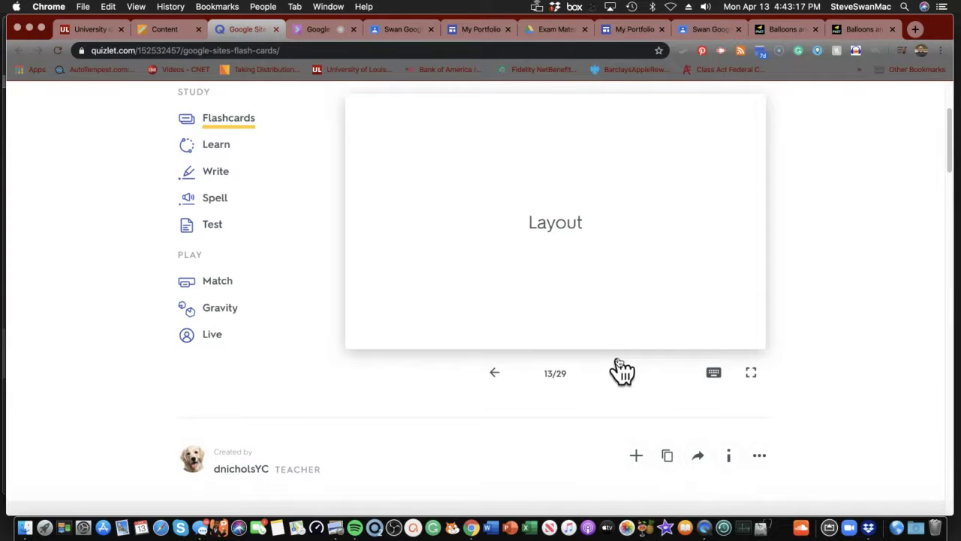
{"action": "left_click", "coordinate": [590, 279]}
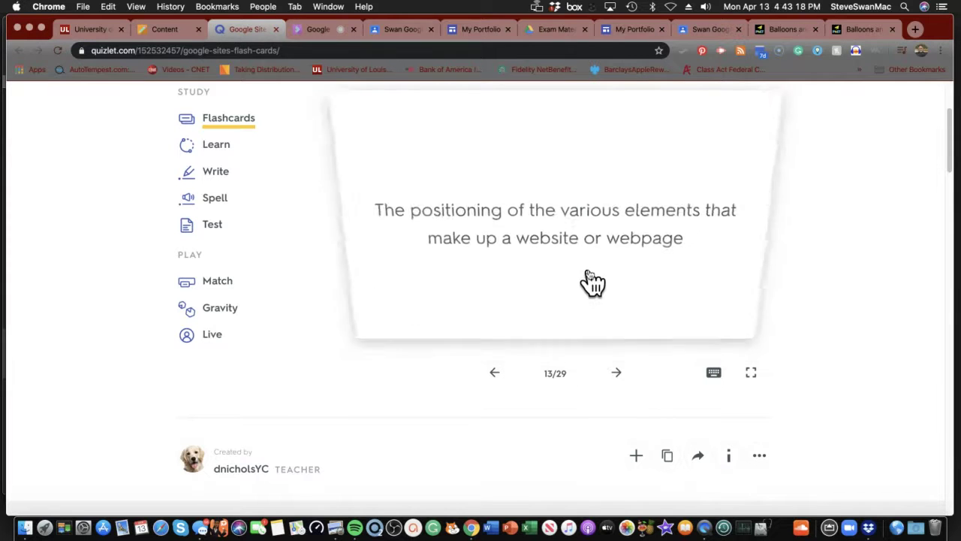
{"action": "left_click", "coordinate": [617, 371]}
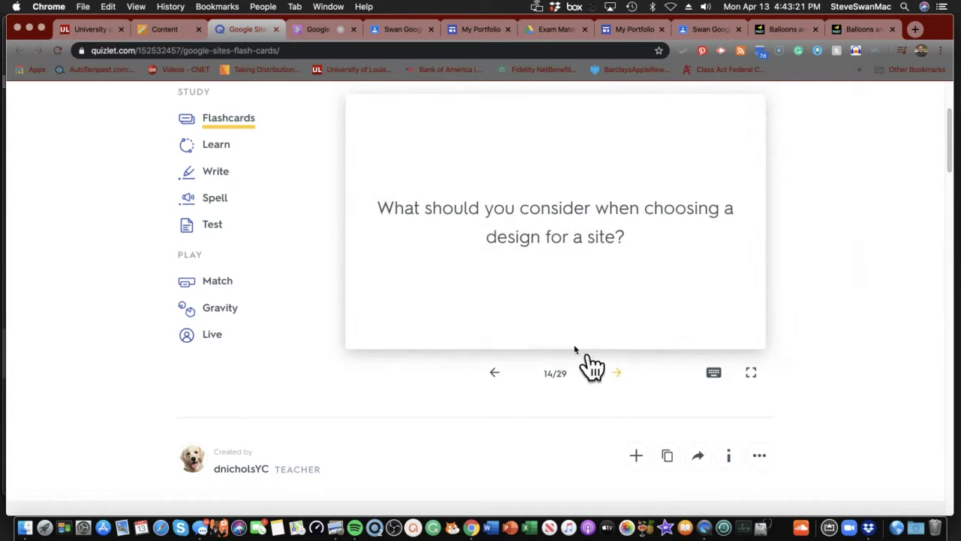
{"action": "left_click", "coordinate": [536, 269]}
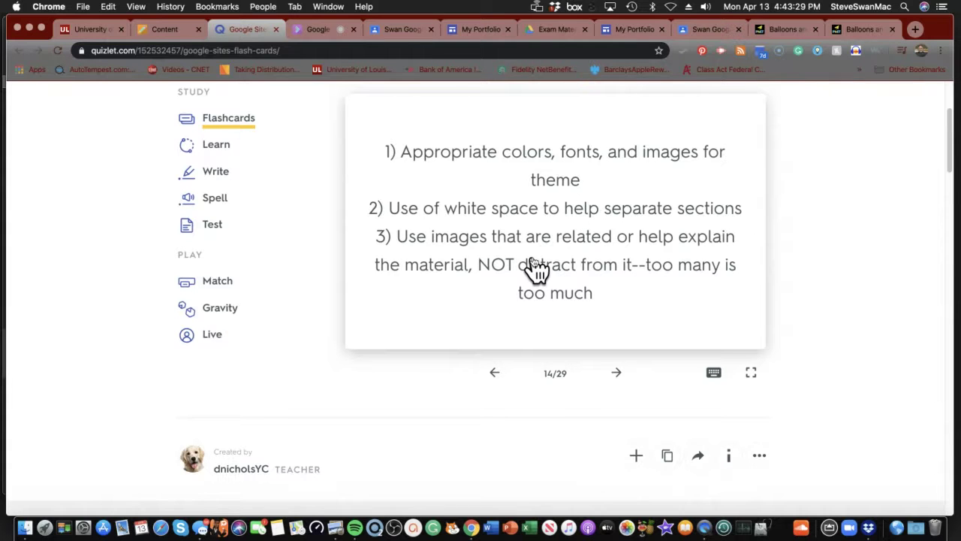
{"action": "left_click", "coordinate": [616, 373]}
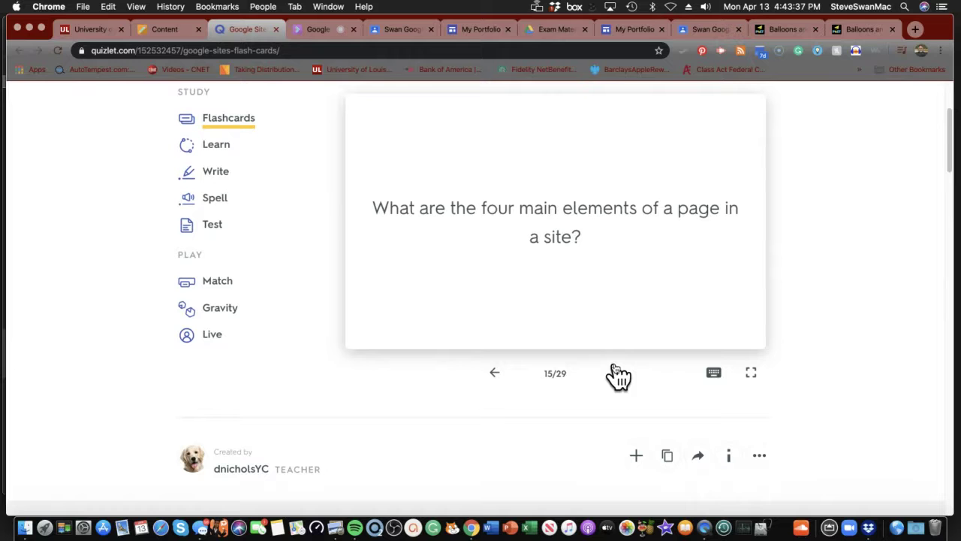
- Review cards on the four main page elements, column count and new pages, then return to My Portfolio
{"action": "left_click", "coordinate": [555, 291]}
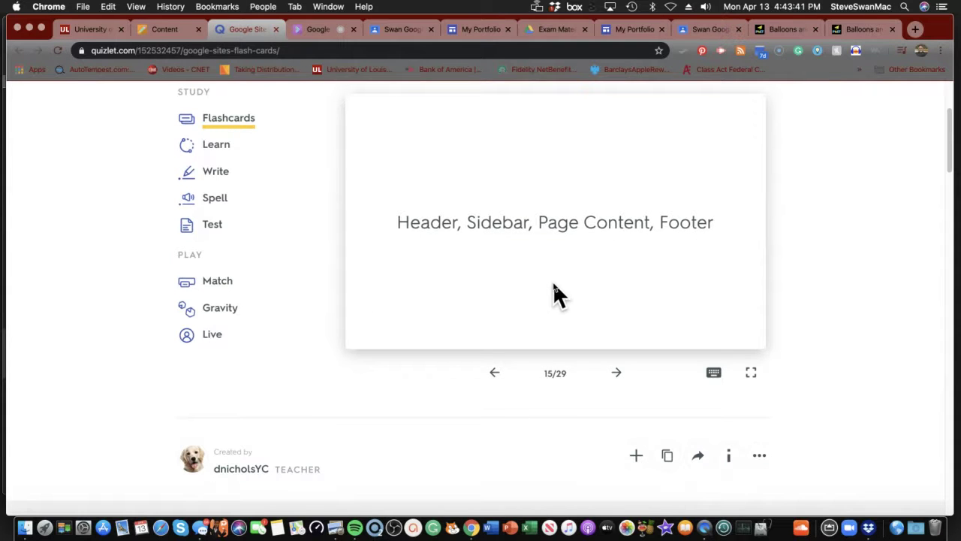
{"action": "left_click", "coordinate": [554, 287]}
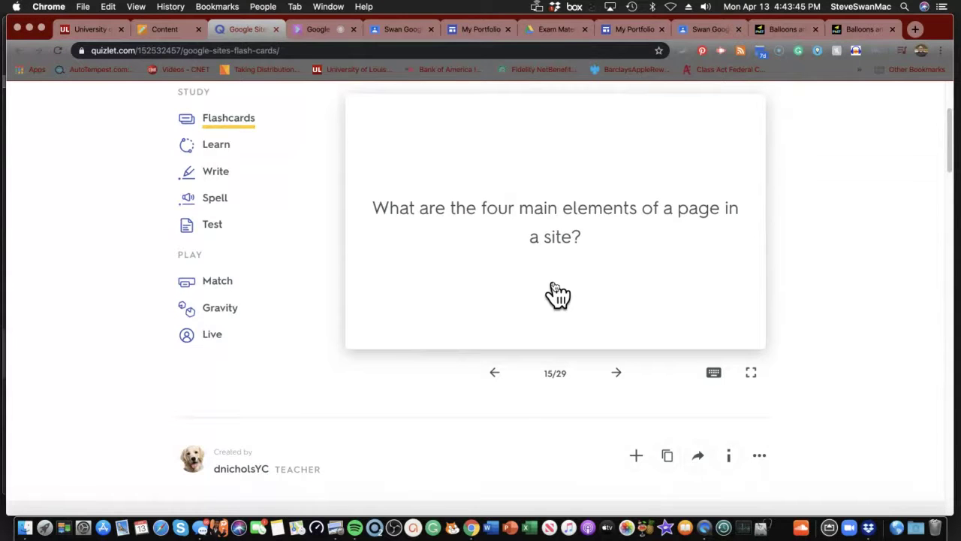
{"action": "left_click", "coordinate": [553, 287]}
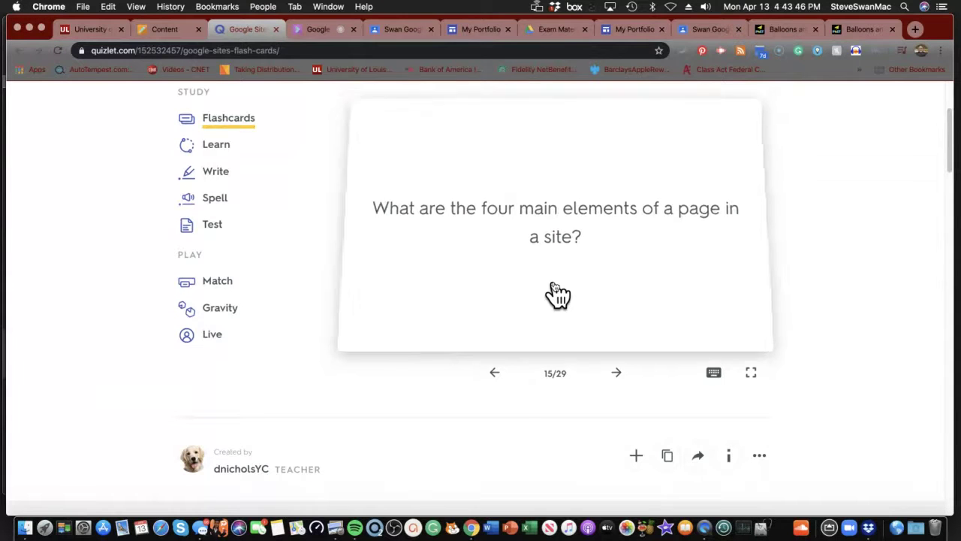
{"action": "left_click", "coordinate": [617, 373]}
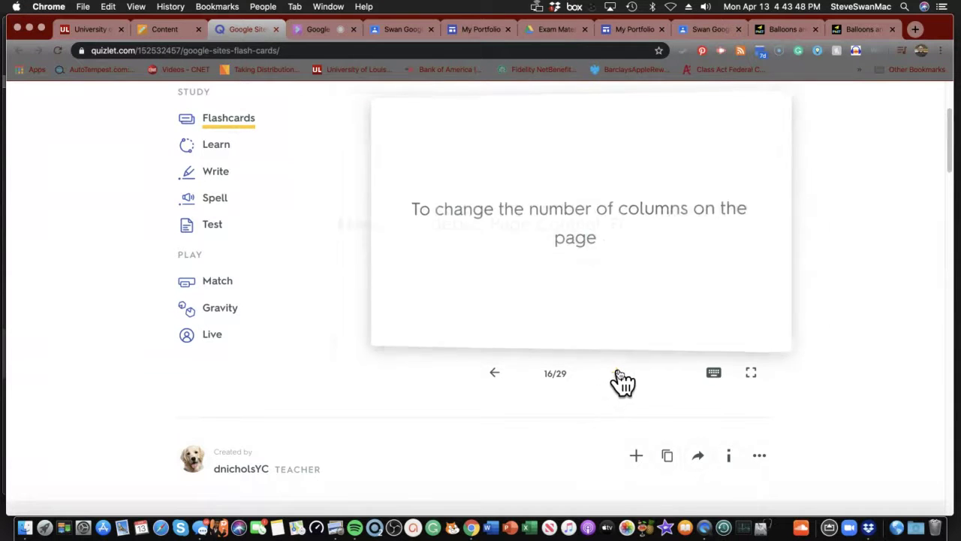
{"action": "left_click", "coordinate": [540, 294]}
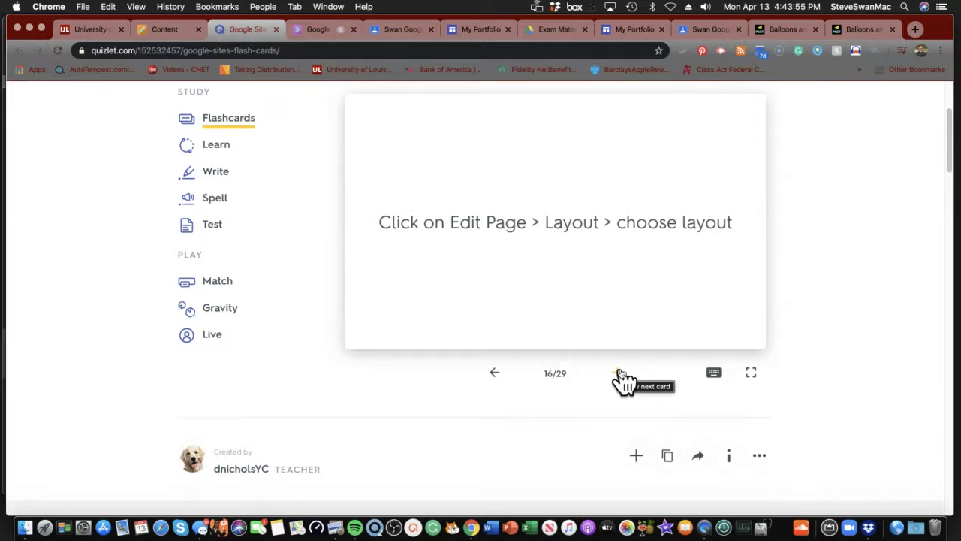
{"action": "left_click", "coordinate": [620, 374]}
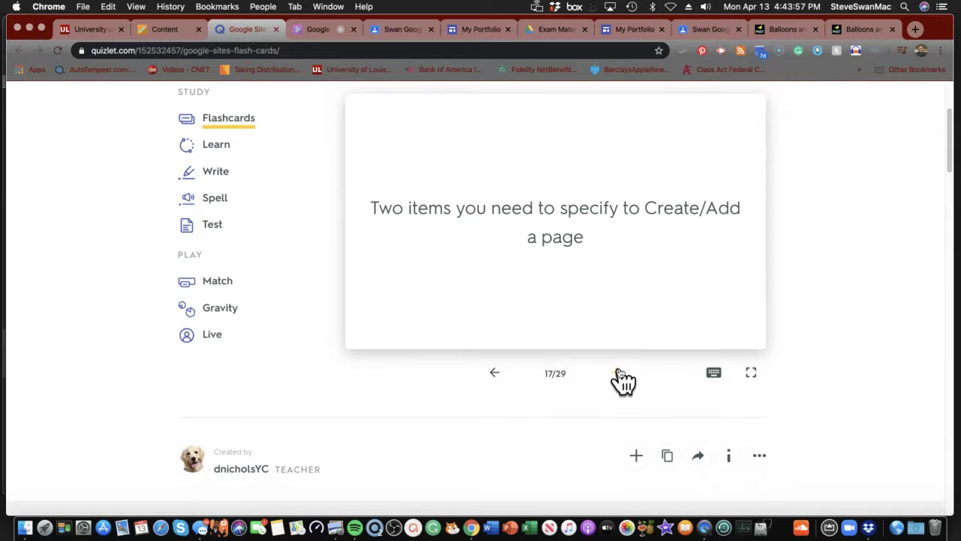
{"action": "left_click", "coordinate": [589, 317]}
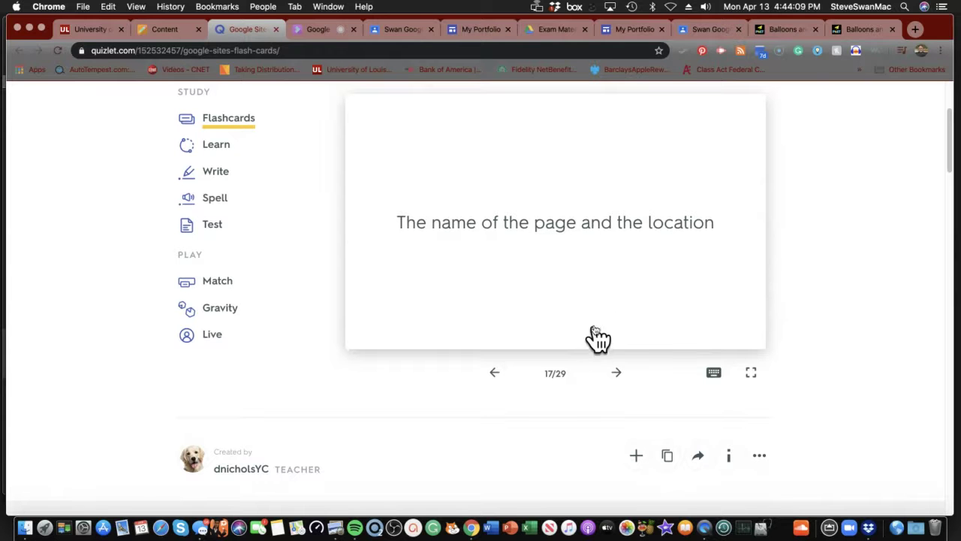
{"action": "left_click", "coordinate": [615, 29]}
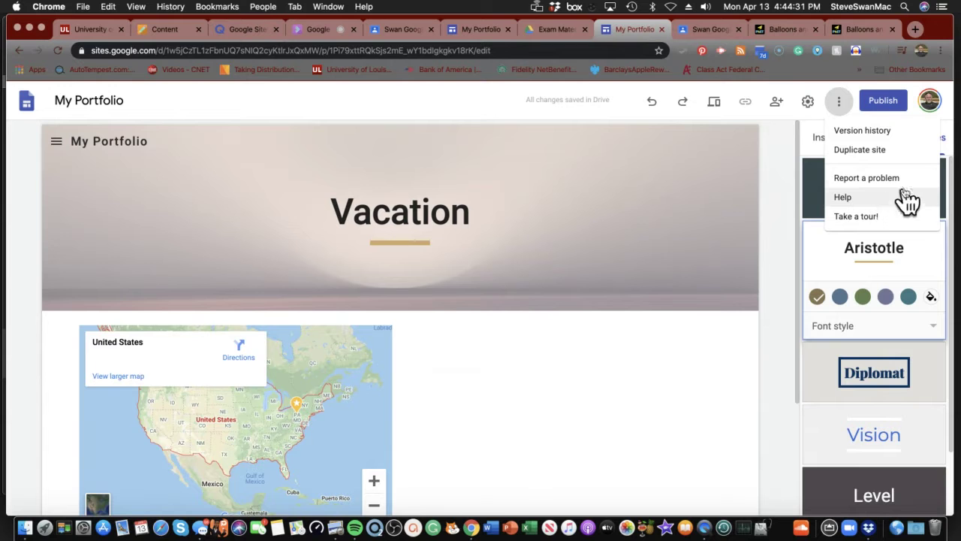
- Apply the Simple theme to My Portfolio and bring up the Vacation page's options in Pages
{"action": "left_click", "coordinate": [943, 194]}
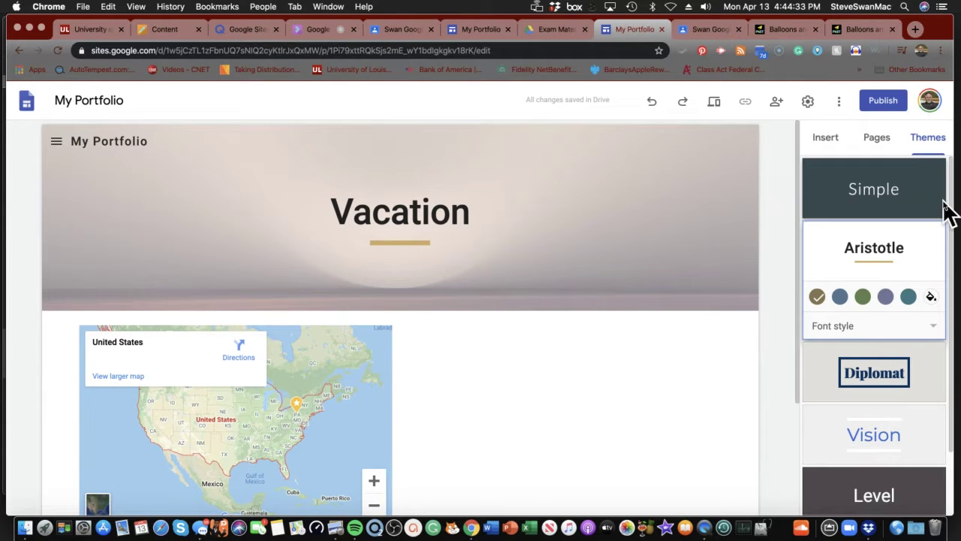
{"action": "left_click", "coordinate": [886, 188]}
{"action": "left_click", "coordinate": [877, 138]}
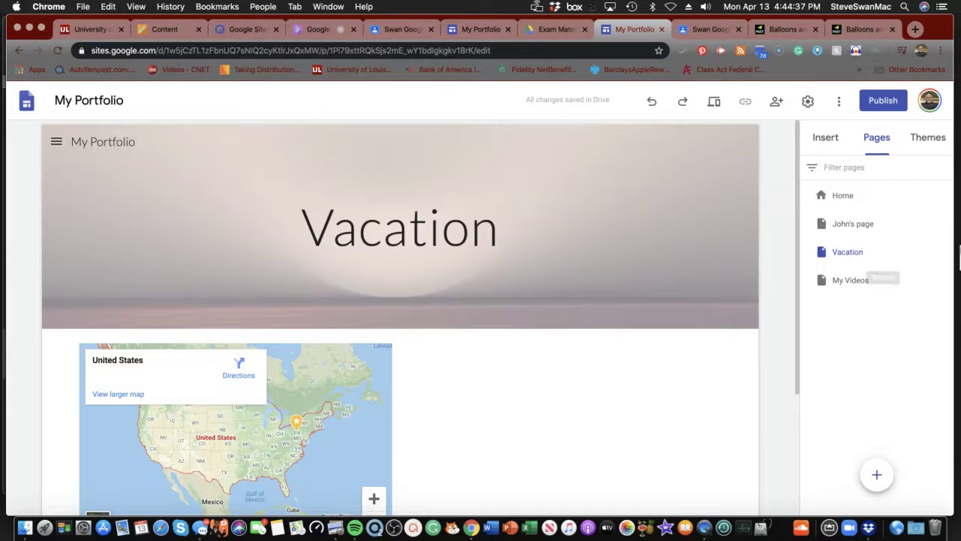
{"action": "left_click", "coordinate": [947, 252]}
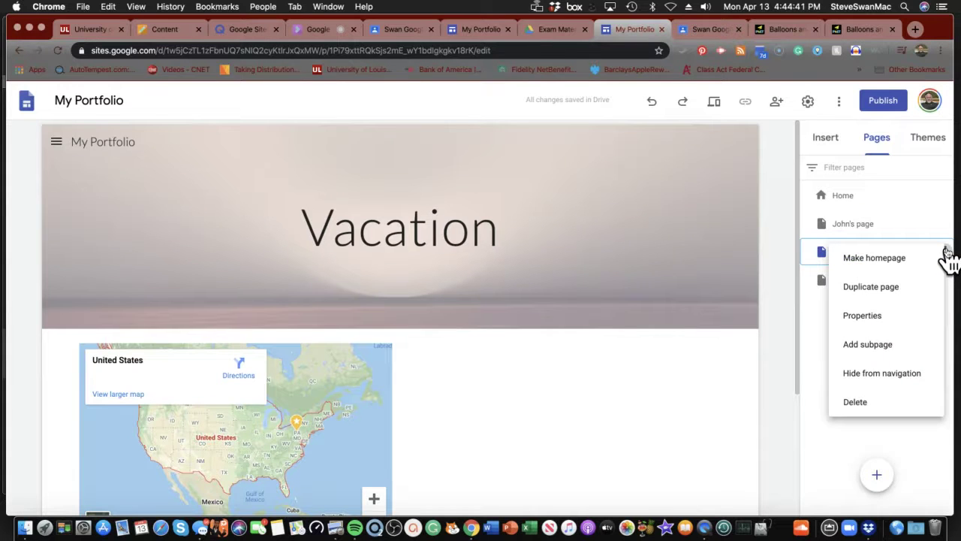
- Add a subpage under Vacation named 'Pictures from My Vacation', correcting its spelling, and create it
{"action": "left_click", "coordinate": [879, 352]}
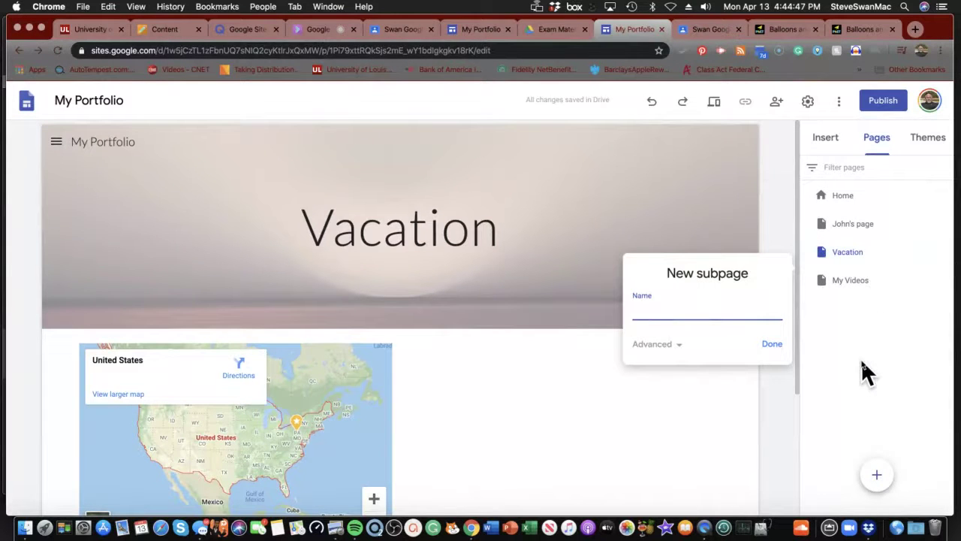
{"action": "type", "text": "Pictu"}
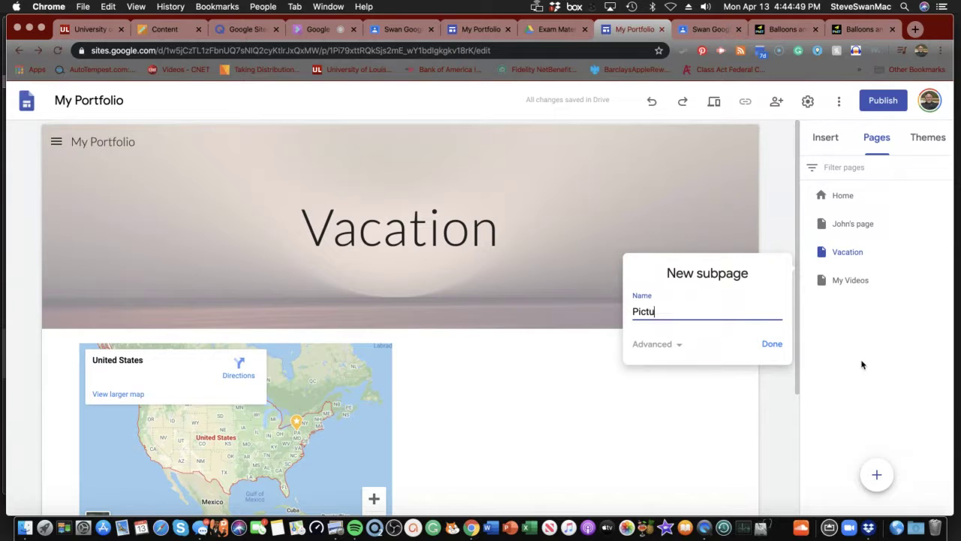
{"action": "type", "text": "res from y Vacation"}
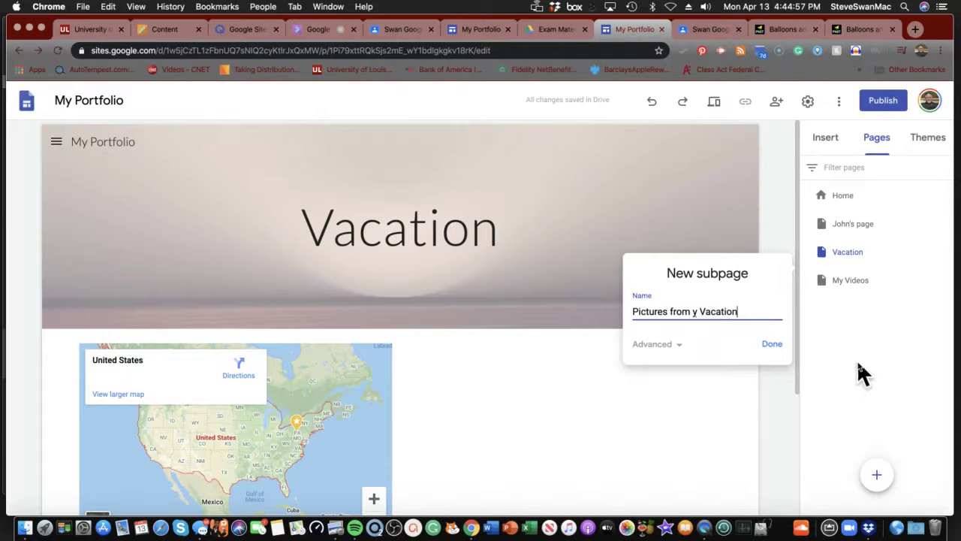
{"action": "left_click_drag", "start_coordinate": [707, 317], "coordinate": [689, 314]}
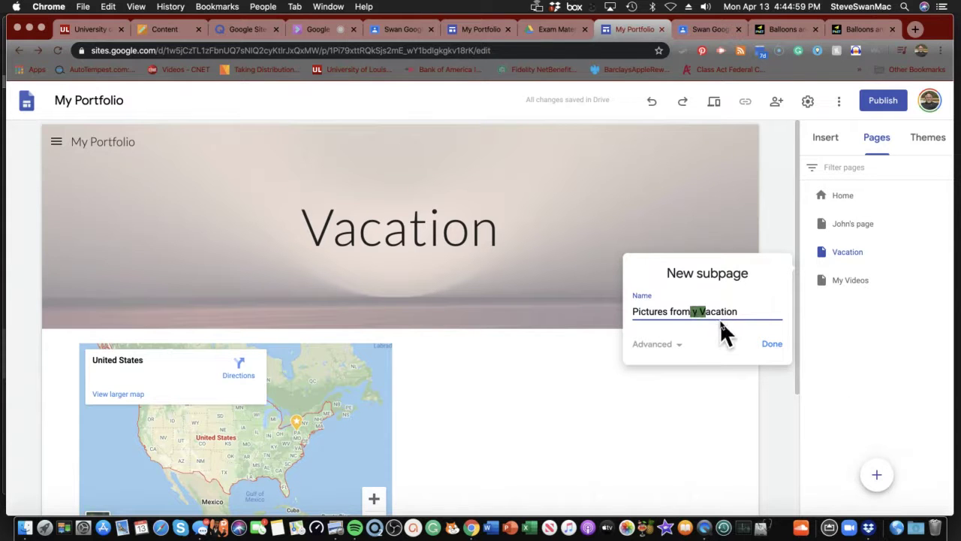
{"action": "key", "text": "BackSpace"}
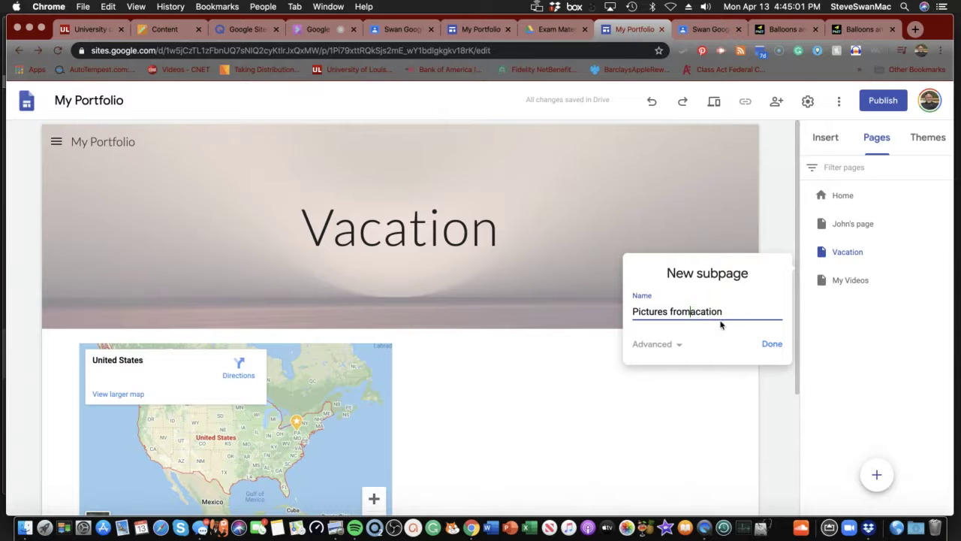
{"action": "type", "text": "My V"}
{"action": "right_click", "coordinate": [697, 311]}
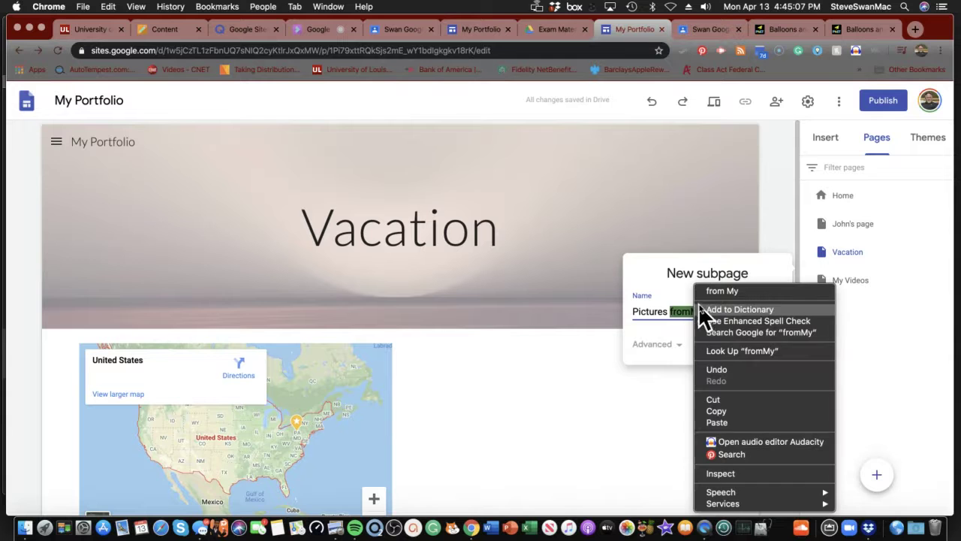
{"action": "left_click", "coordinate": [708, 289]}
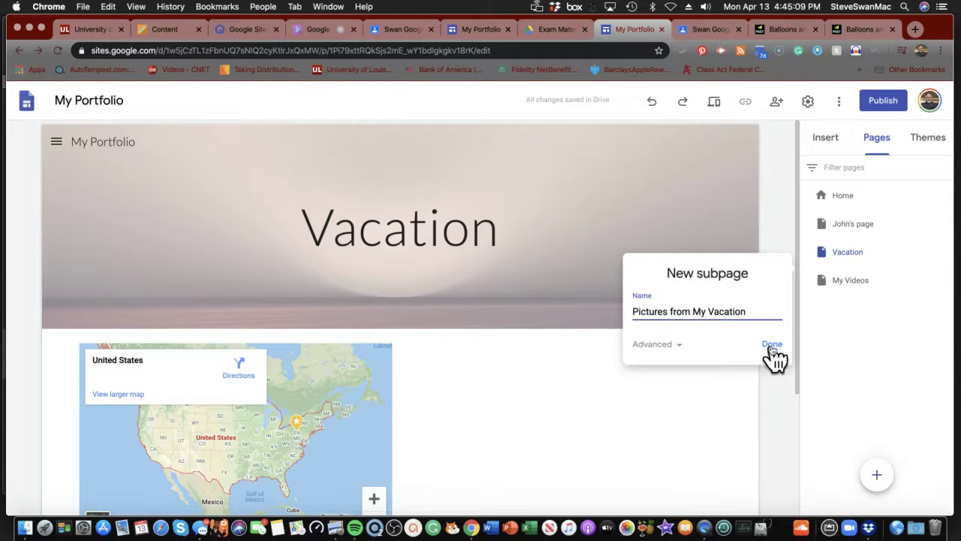
{"action": "left_click", "coordinate": [770, 346]}
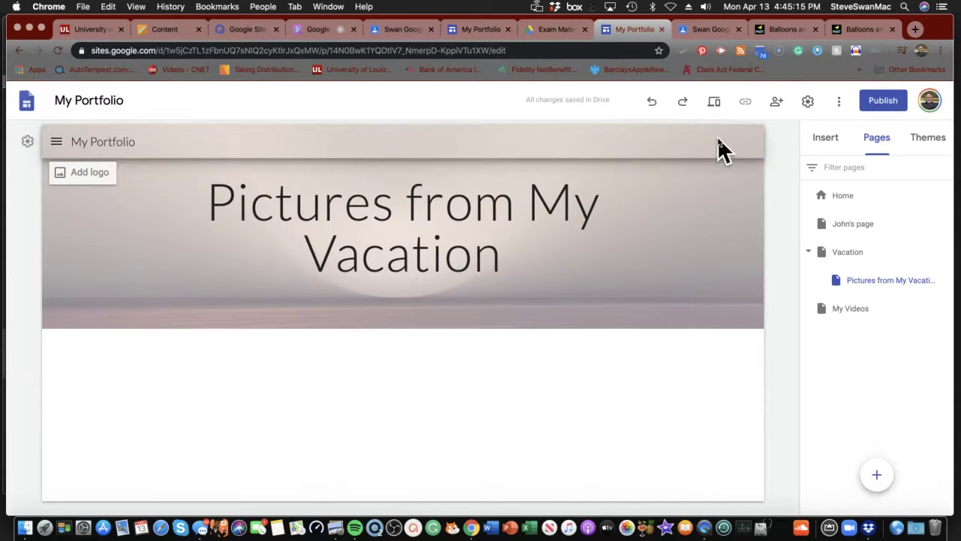
{"action": "left_click", "coordinate": [774, 107]}
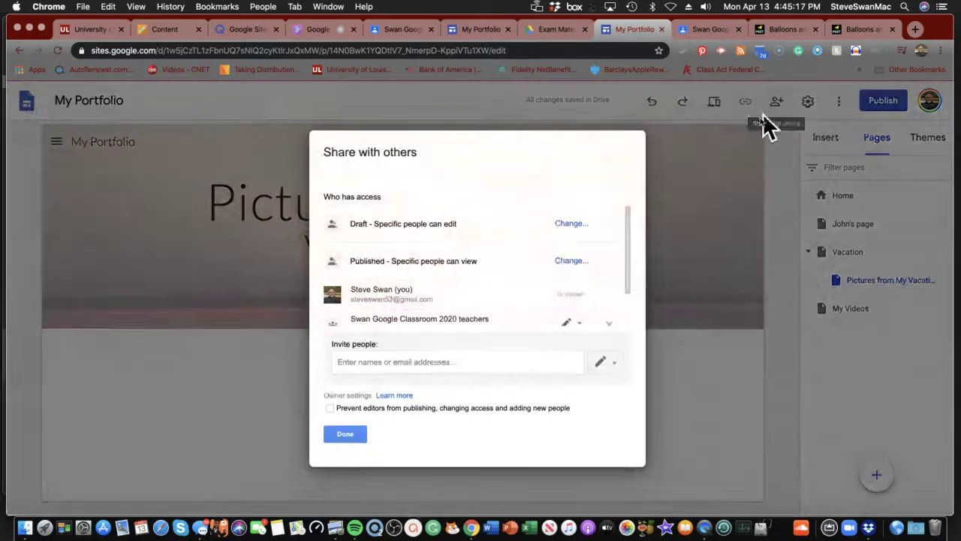
{"action": "left_click", "coordinate": [338, 434]}
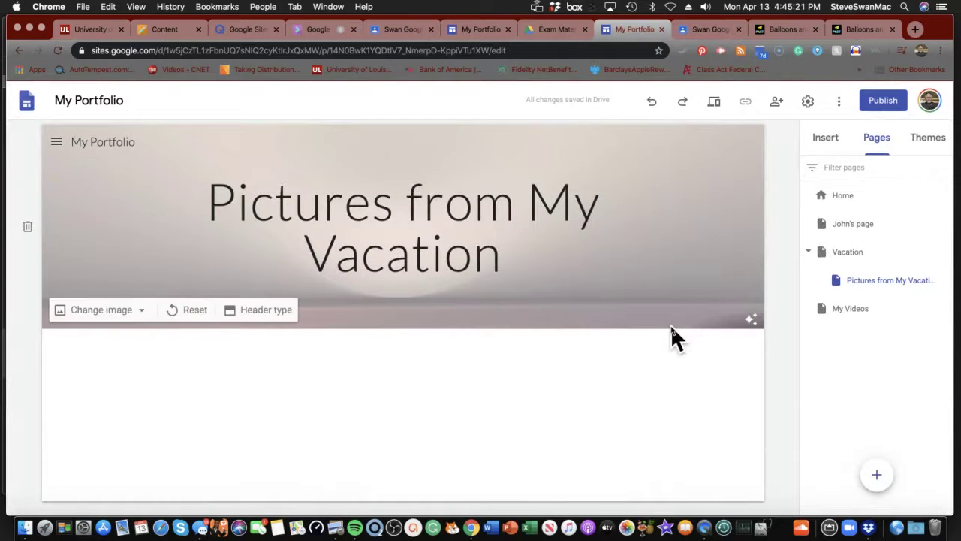
{"action": "left_click", "coordinate": [845, 255]}
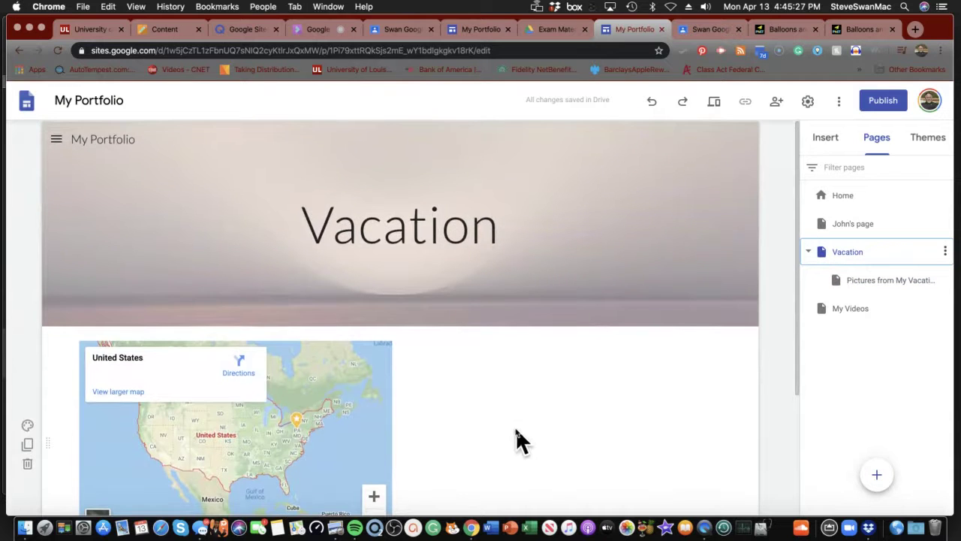
{"action": "scroll", "coordinate": [516, 434], "scroll_direction": "down", "scroll_amount": 5}
{"action": "scroll", "coordinate": [518, 428], "scroll_direction": "up", "scroll_amount": 1}
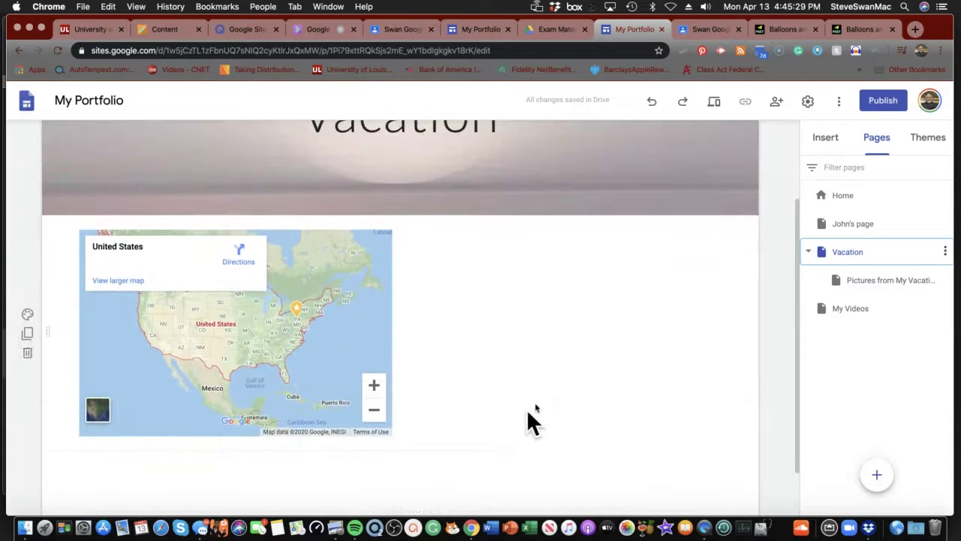
{"action": "left_click", "coordinate": [877, 284]}
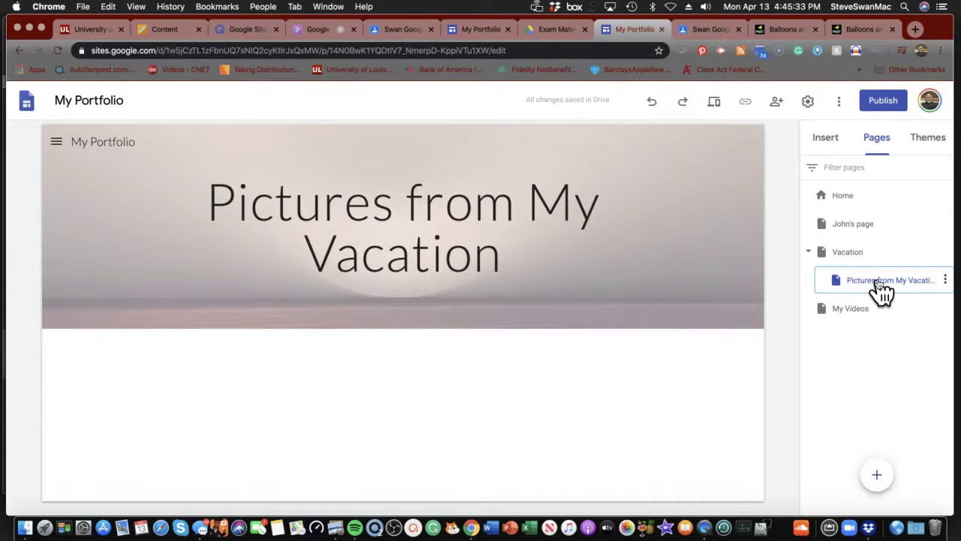
- Return to the Google Sites flashcards and step forward a few cards
{"action": "left_click", "coordinate": [147, 30]}
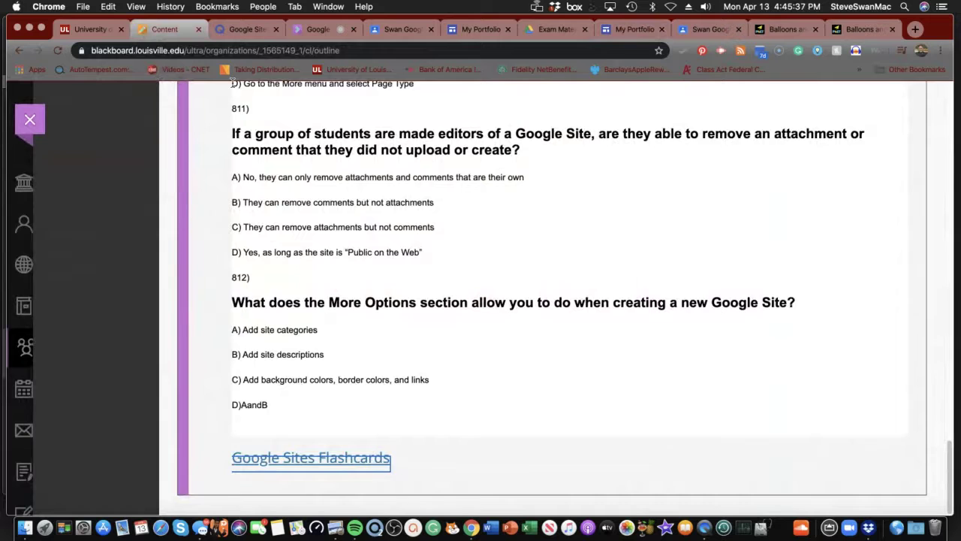
{"action": "left_click", "coordinate": [255, 33]}
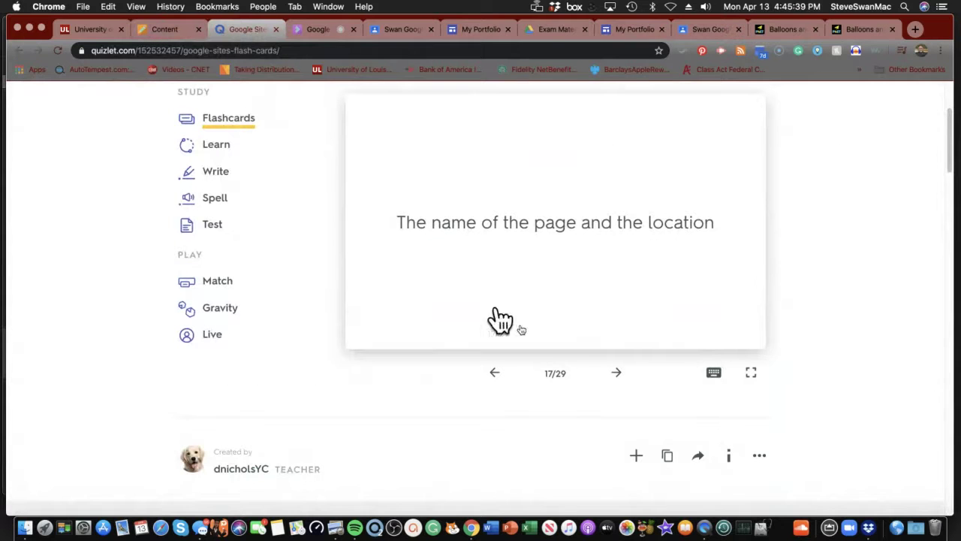
{"action": "left_click", "coordinate": [616, 374]}
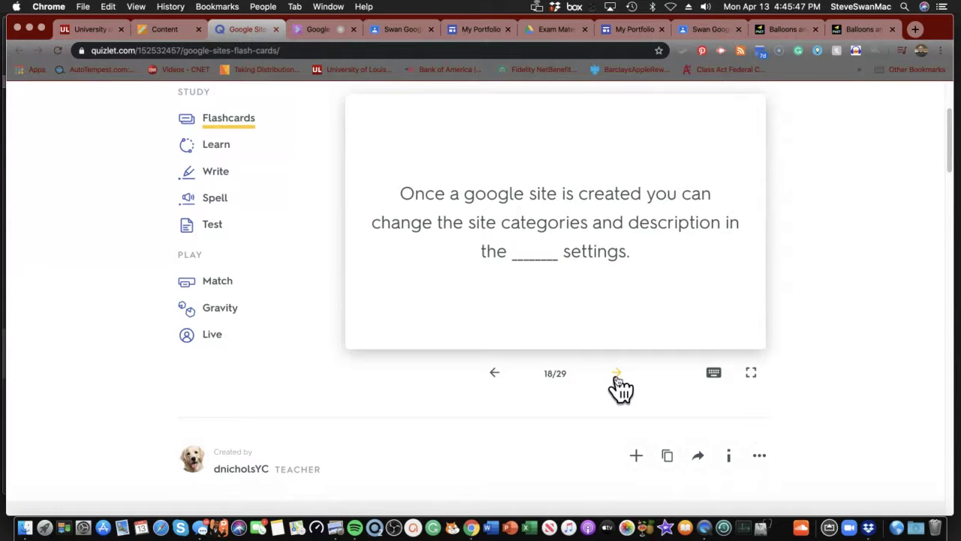
{"action": "left_click", "coordinate": [617, 375]}
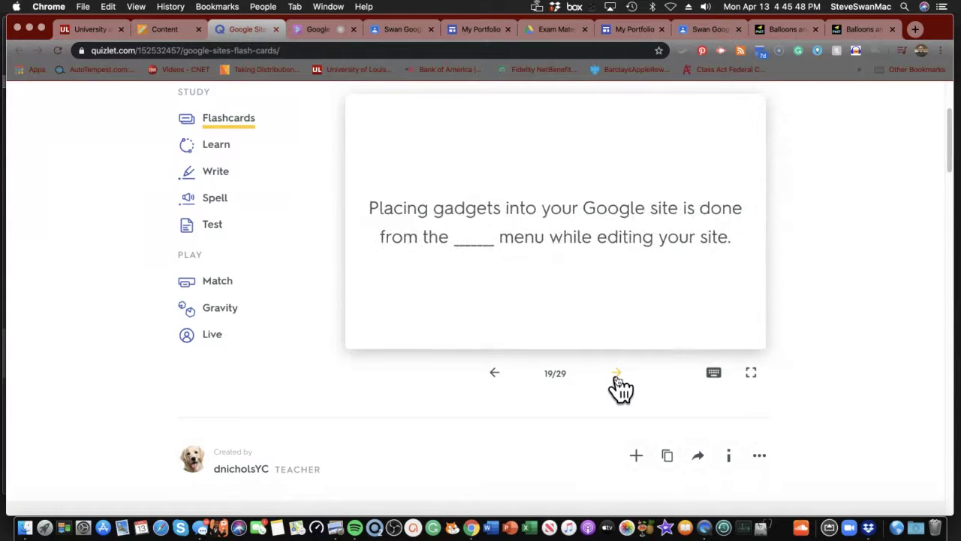
{"action": "left_click", "coordinate": [496, 375]}
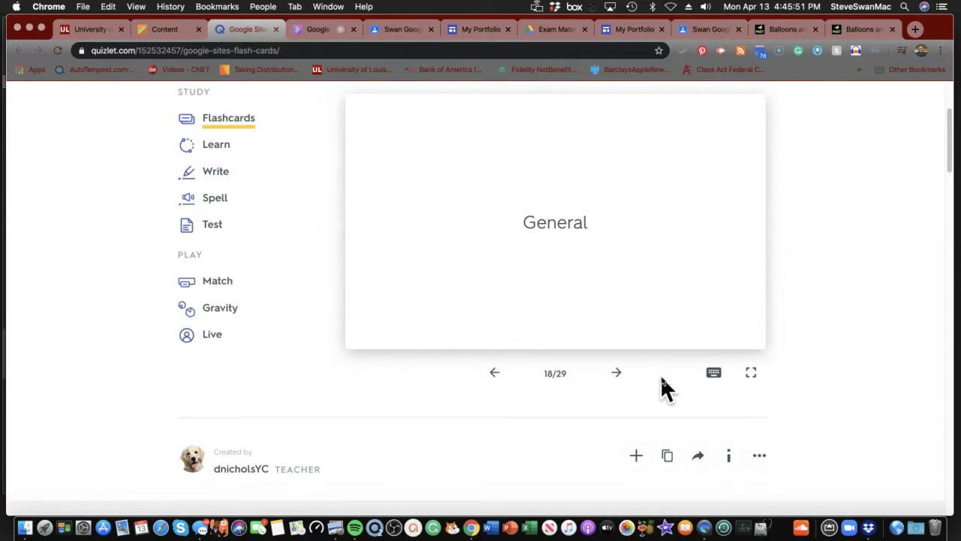
{"action": "left_click", "coordinate": [617, 376]}
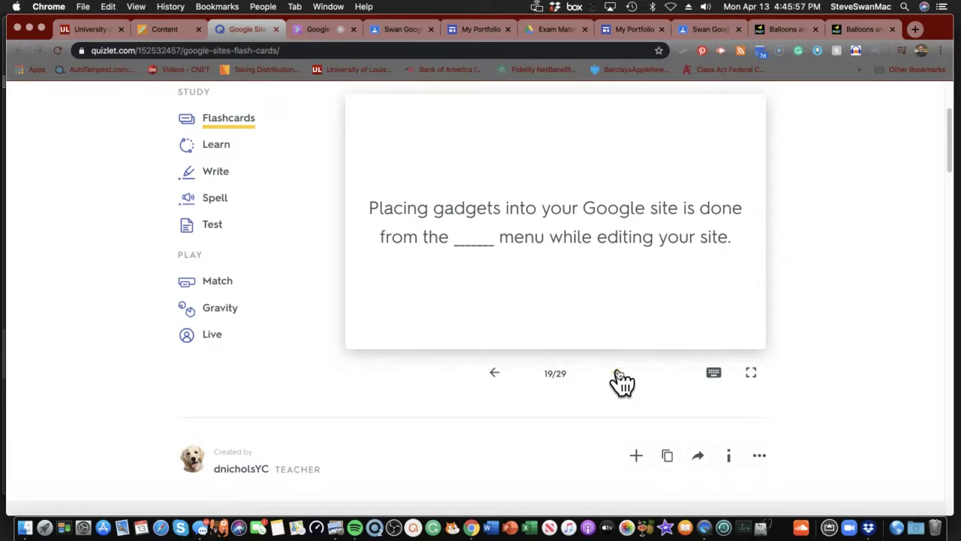
- Flip and advance through the next three flashcards, checking each answer
{"action": "left_click", "coordinate": [557, 312]}
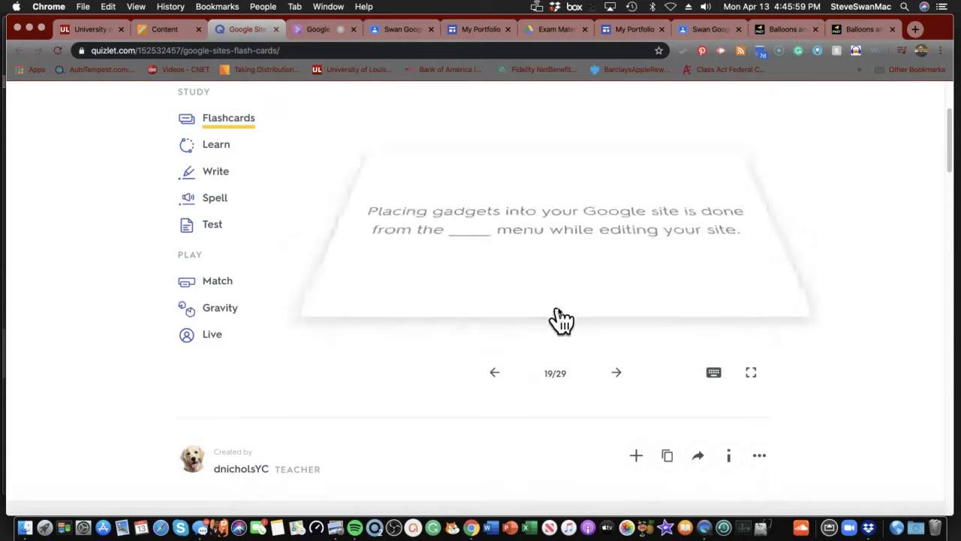
{"action": "left_click", "coordinate": [614, 379]}
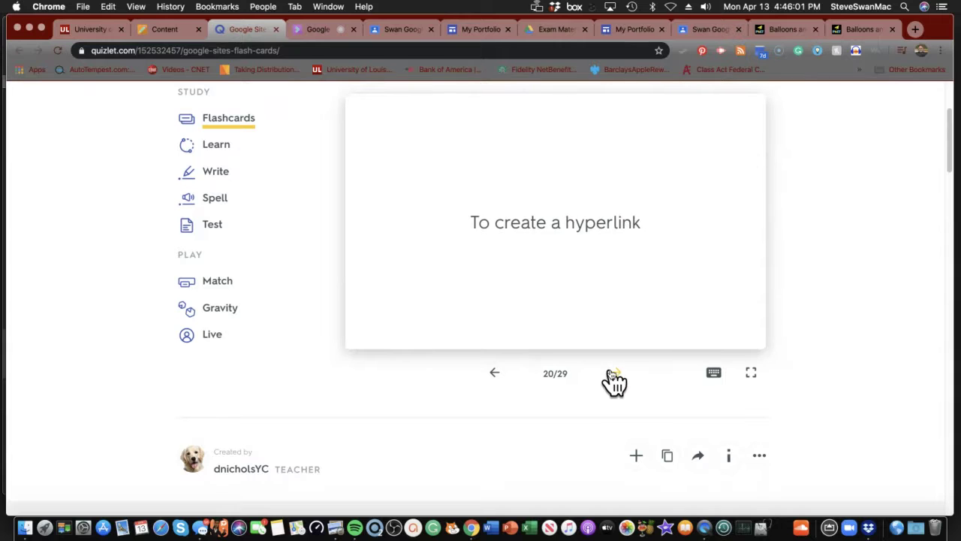
{"action": "left_click", "coordinate": [570, 296]}
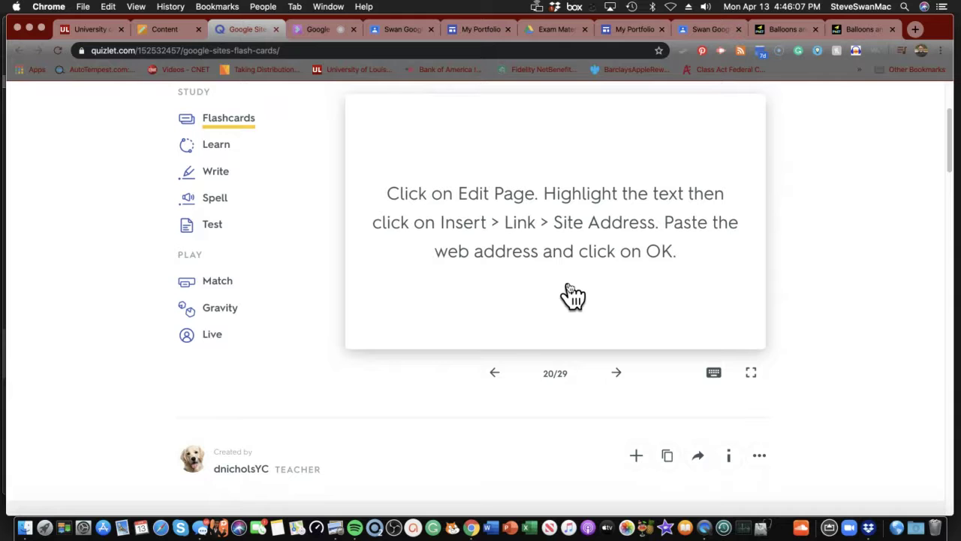
{"action": "left_click", "coordinate": [617, 374]}
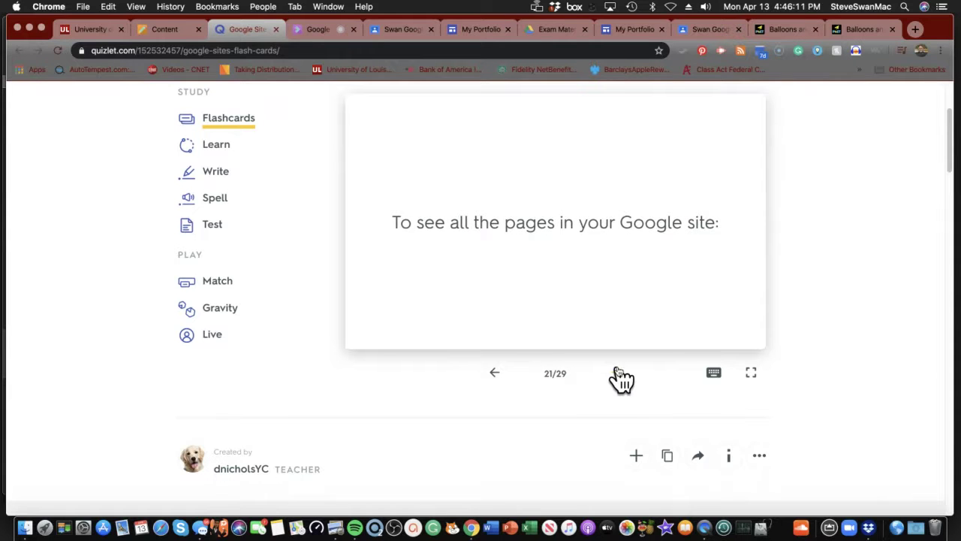
{"action": "left_click", "coordinate": [563, 286]}
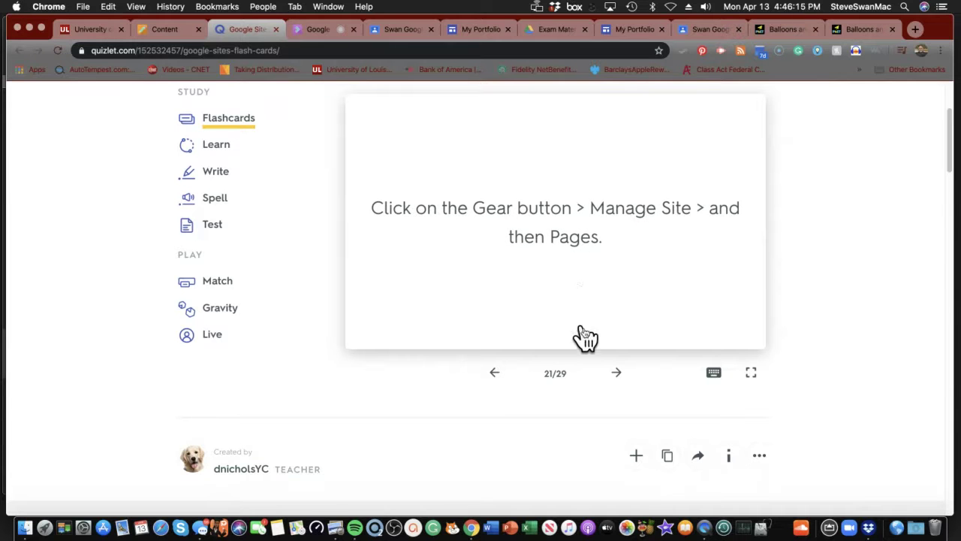
{"action": "left_click", "coordinate": [618, 375]}
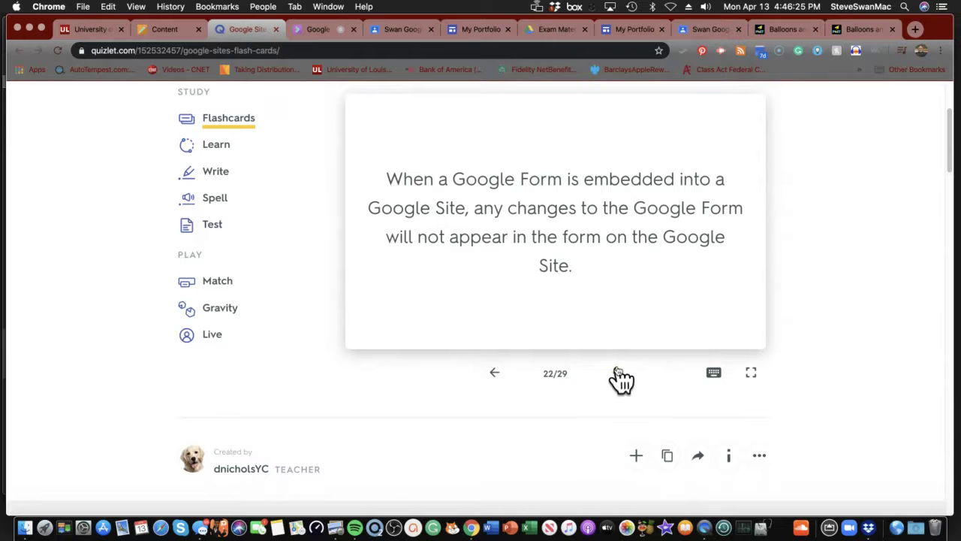
- Check the remaining answers, including the logo card, up to card 25 of 29, then return to Blackboard
{"action": "left_click", "coordinate": [558, 252]}
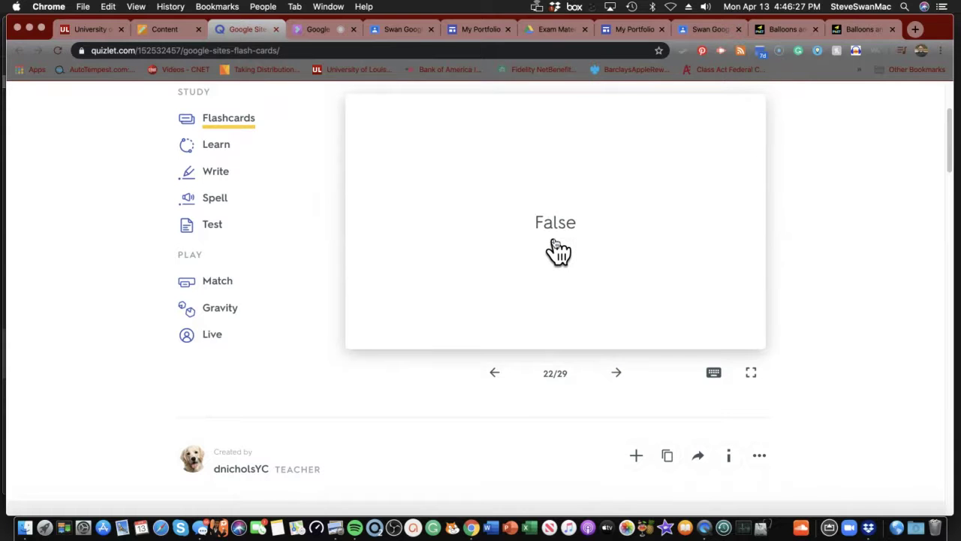
{"action": "left_click", "coordinate": [617, 374]}
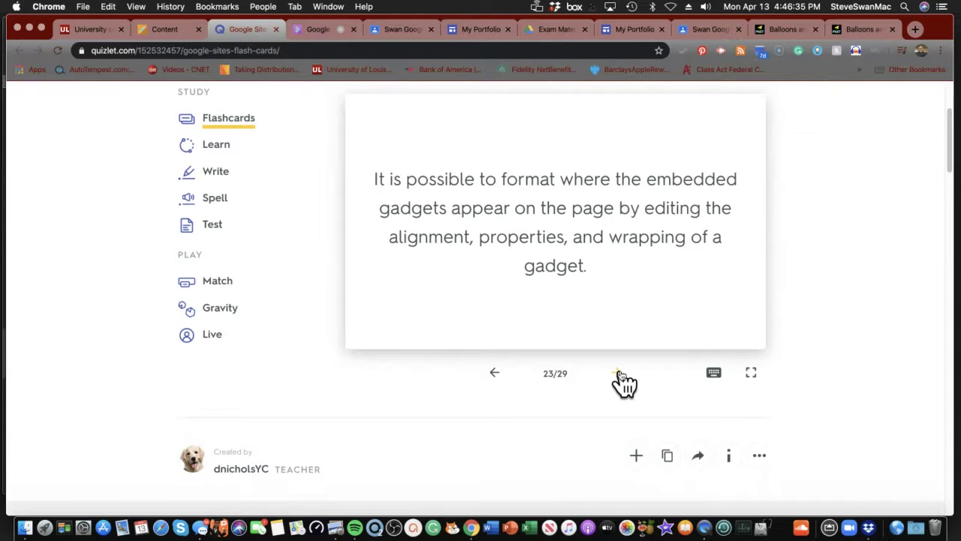
{"action": "left_click", "coordinate": [562, 270]}
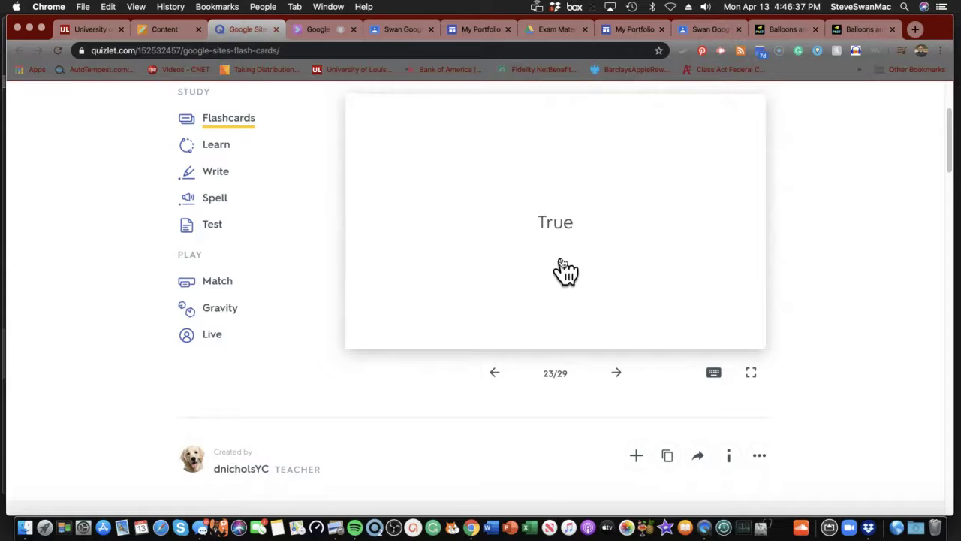
{"action": "left_click", "coordinate": [621, 378]}
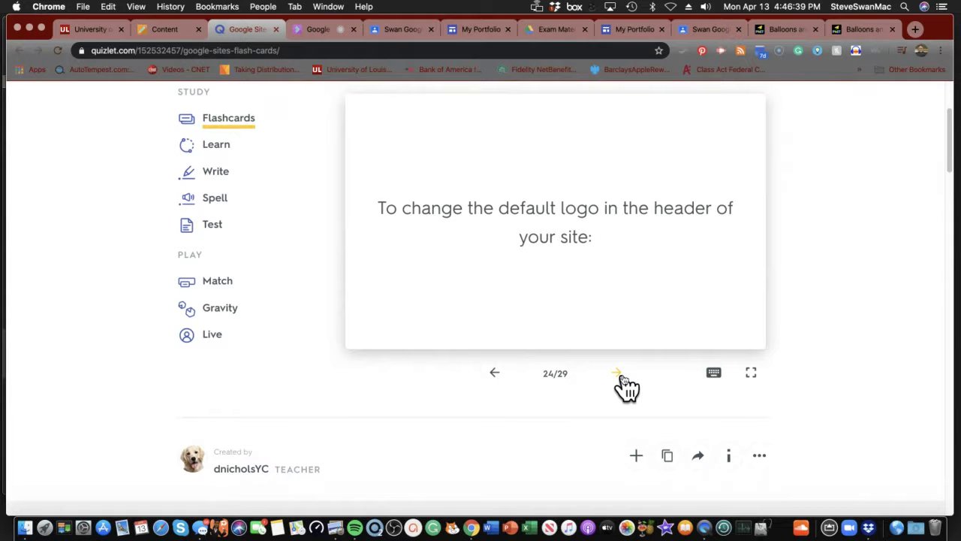
{"action": "left_click", "coordinate": [580, 268]}
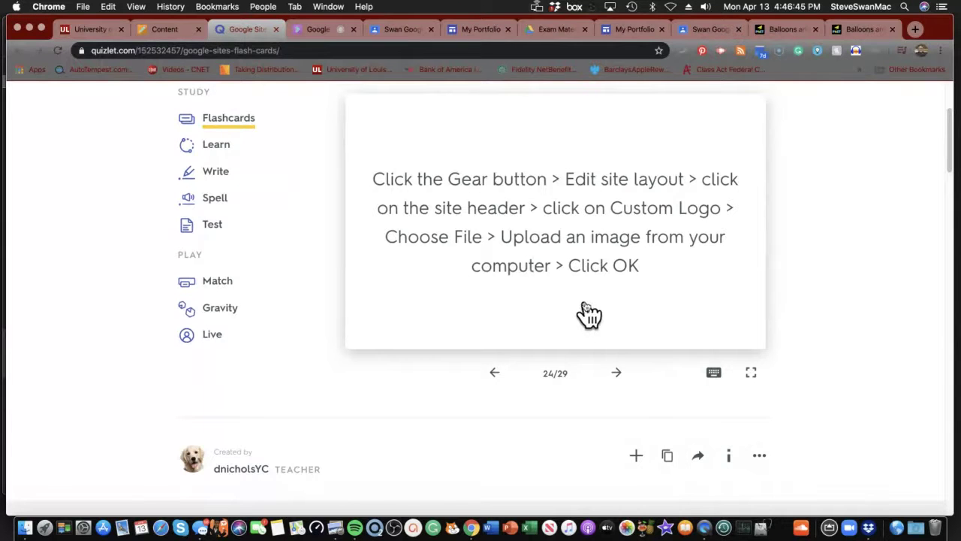
{"action": "left_click", "coordinate": [618, 372]}
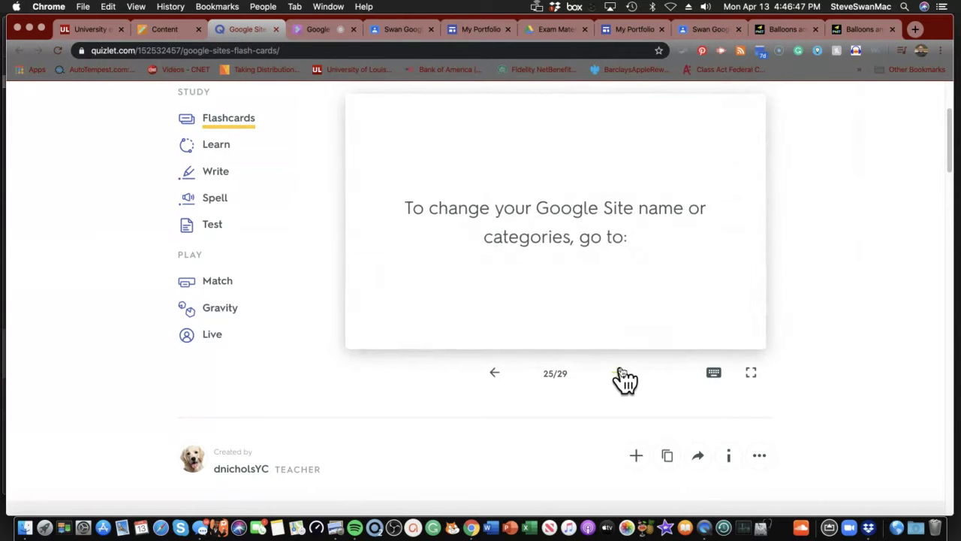
{"action": "left_click", "coordinate": [167, 29]}
- Scroll back up to the Practice Scenario 6 document, then return to the My Portfolio editor
{"action": "scroll", "coordinate": [451, 364], "scroll_direction": "up", "scroll_amount": 5}
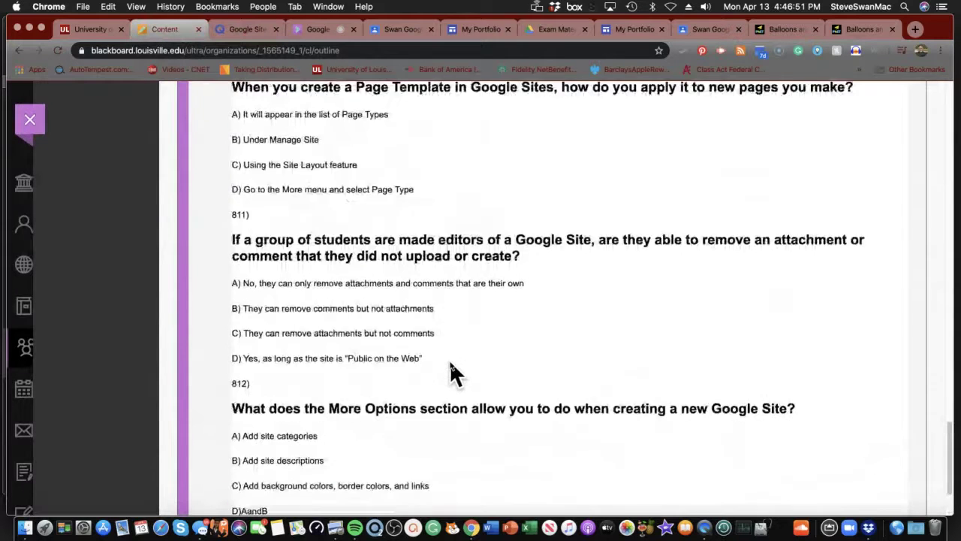
{"action": "scroll", "coordinate": [451, 359], "scroll_direction": "up", "scroll_amount": 10}
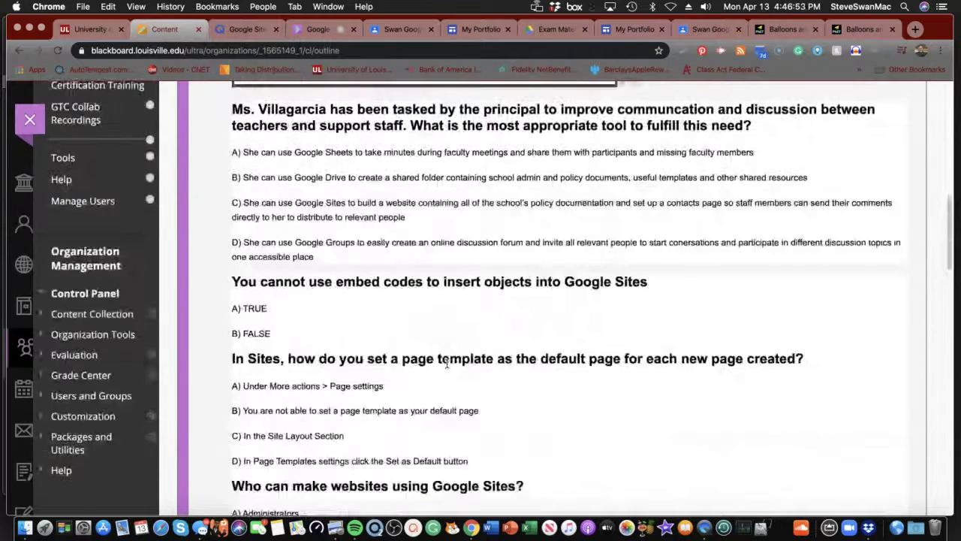
{"action": "scroll", "coordinate": [447, 362], "scroll_direction": "up", "scroll_amount": 10}
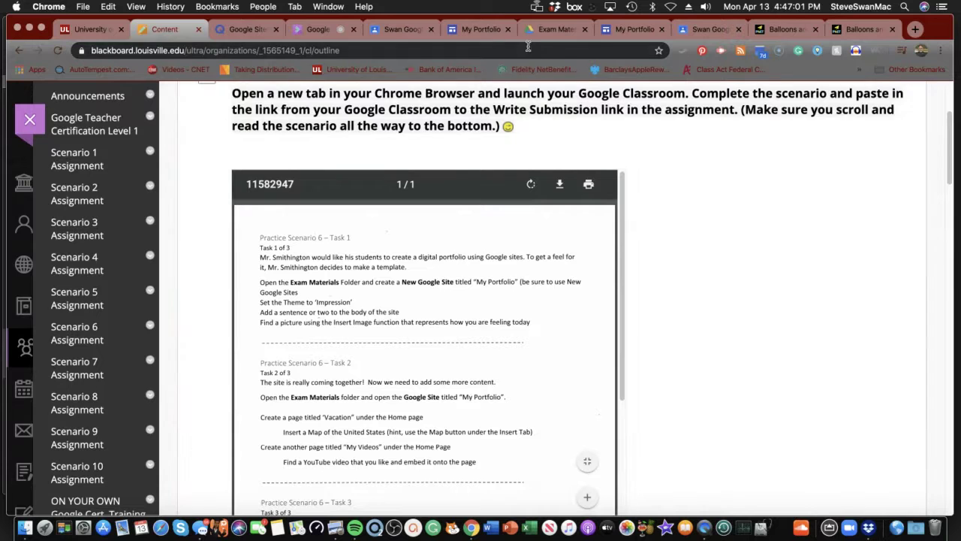
{"action": "left_click", "coordinate": [629, 29]}
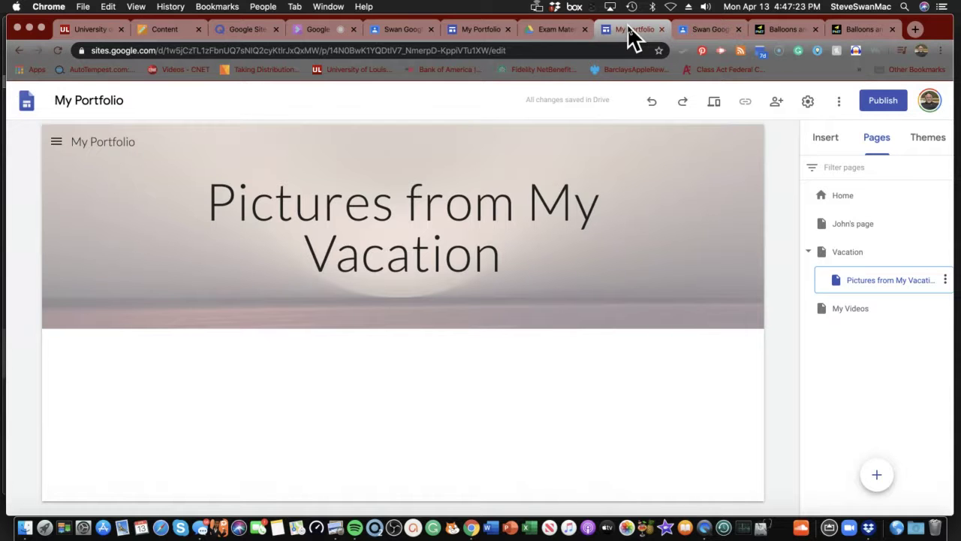
- Switch to the My Portfolio tab showing the My Videos page with the national parks video
{"action": "left_click", "coordinate": [474, 31]}
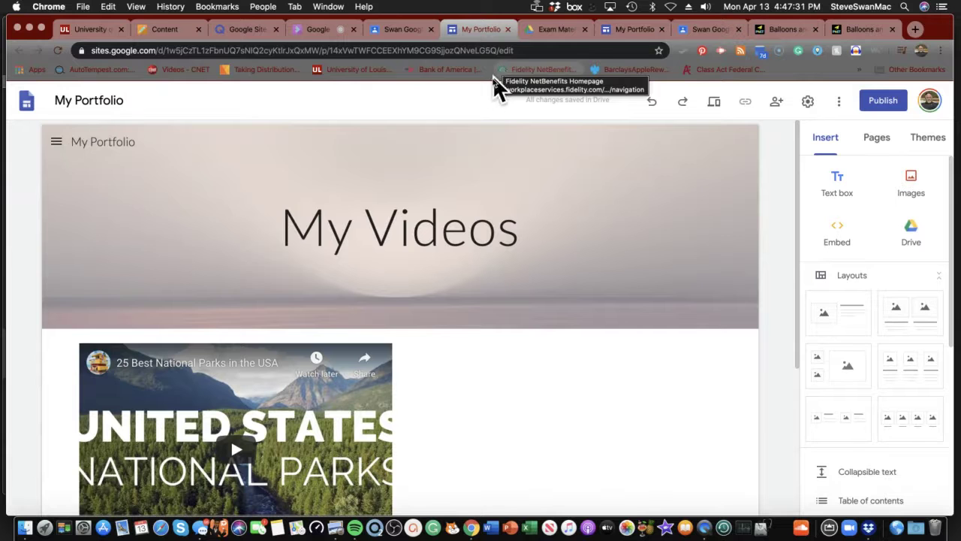
- Open the My Portfolio site from the Classroom stream post in a new tab
{"action": "left_click", "coordinate": [398, 29]}
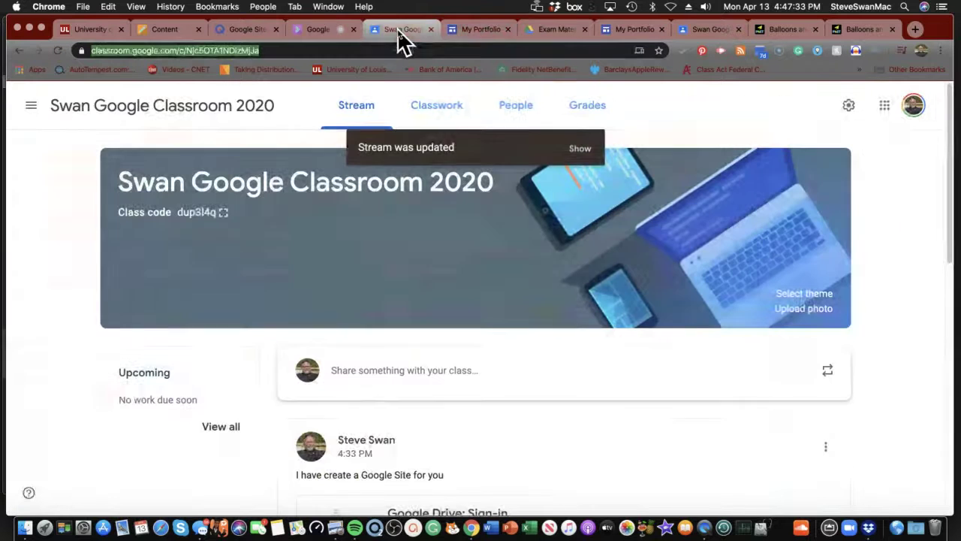
{"action": "left_click", "coordinate": [410, 50]}
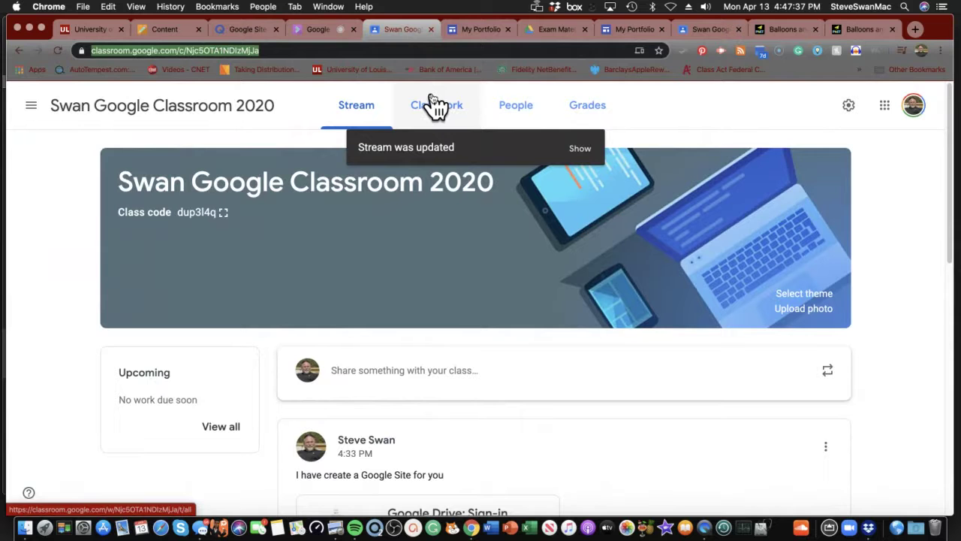
{"action": "scroll", "coordinate": [434, 105], "scroll_direction": "down", "scroll_amount": 3}
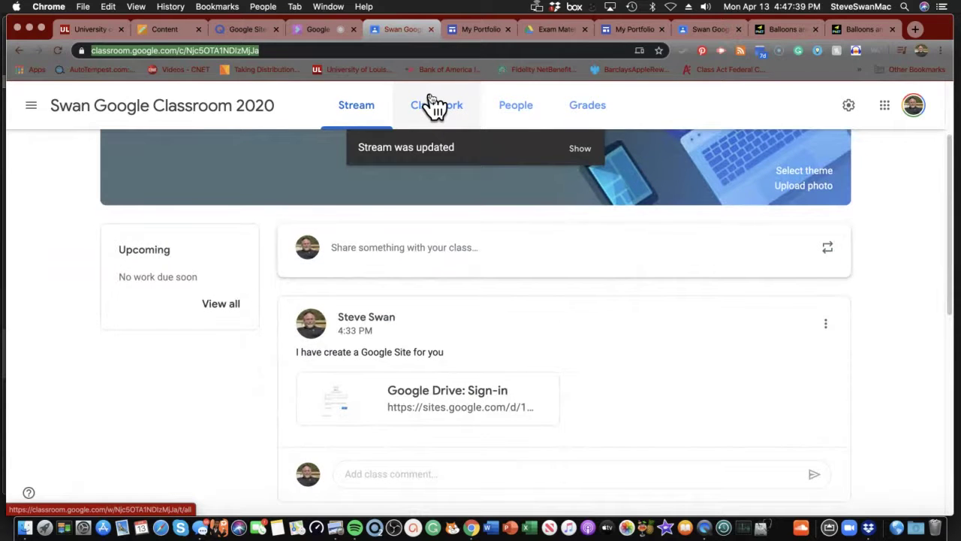
{"action": "left_click", "coordinate": [425, 392]}
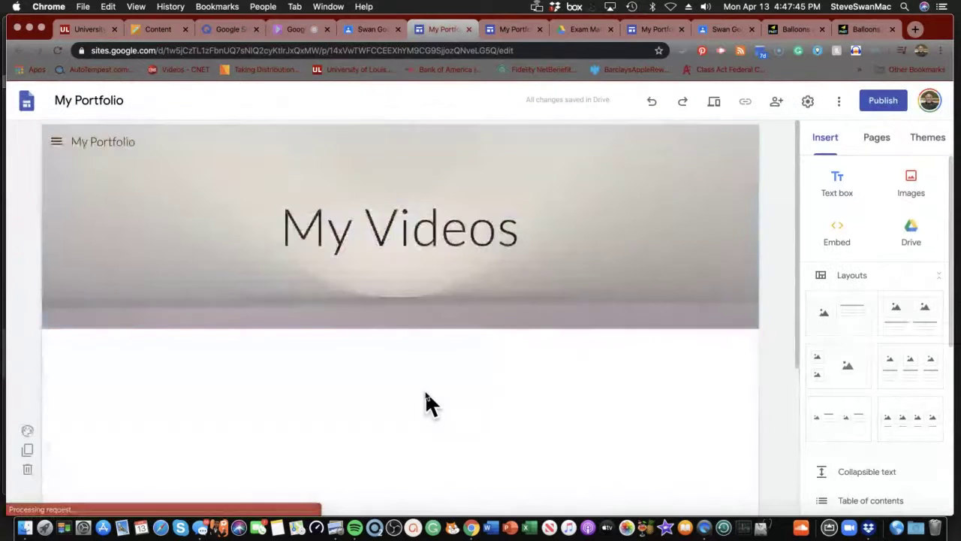
- Look over the My Videos page and the site's sharing settings, closing them unchanged
{"action": "scroll", "coordinate": [425, 390], "scroll_direction": "down", "scroll_amount": 5}
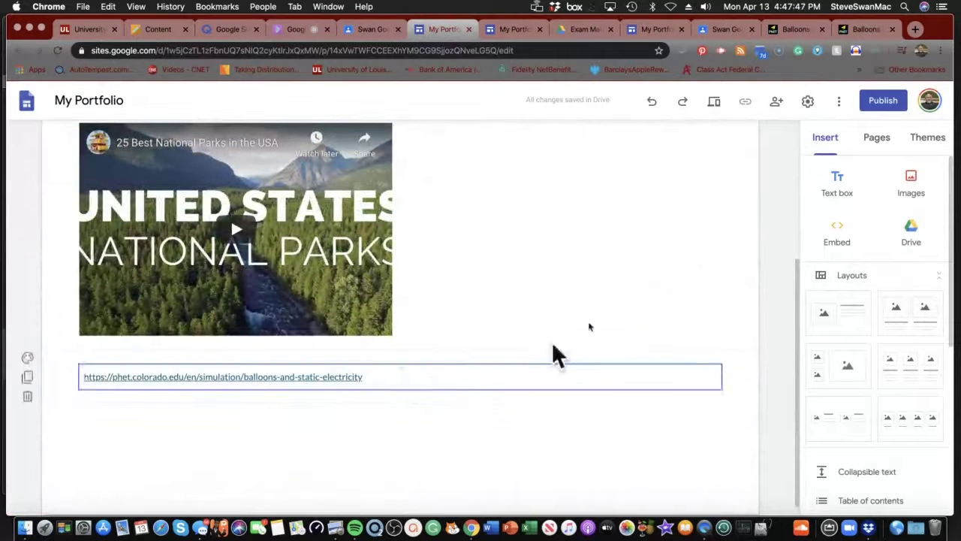
{"action": "scroll", "coordinate": [651, 298], "scroll_direction": "up", "scroll_amount": 2}
{"action": "mouse_move", "coordinate": [635, 143]}
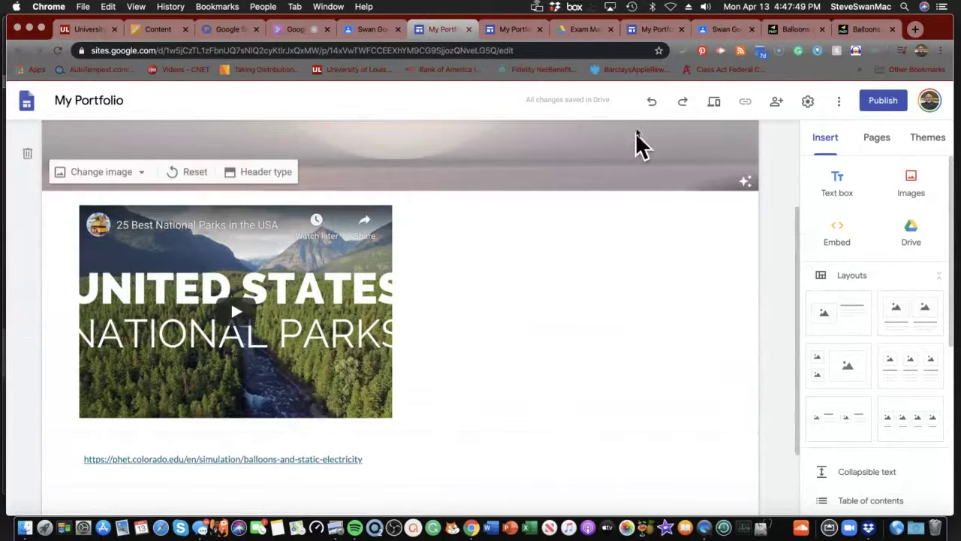
{"action": "left_click", "coordinate": [777, 102]}
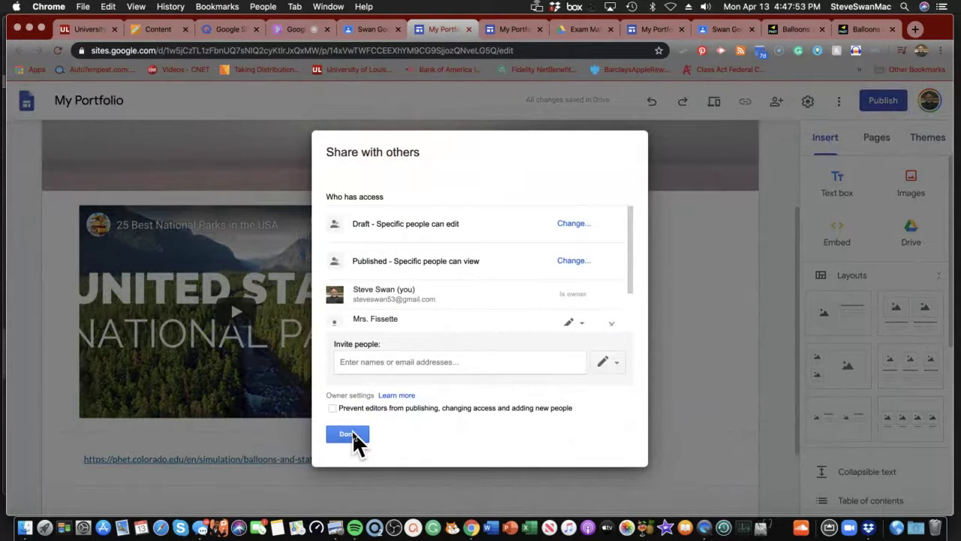
{"action": "left_click", "coordinate": [350, 435]}
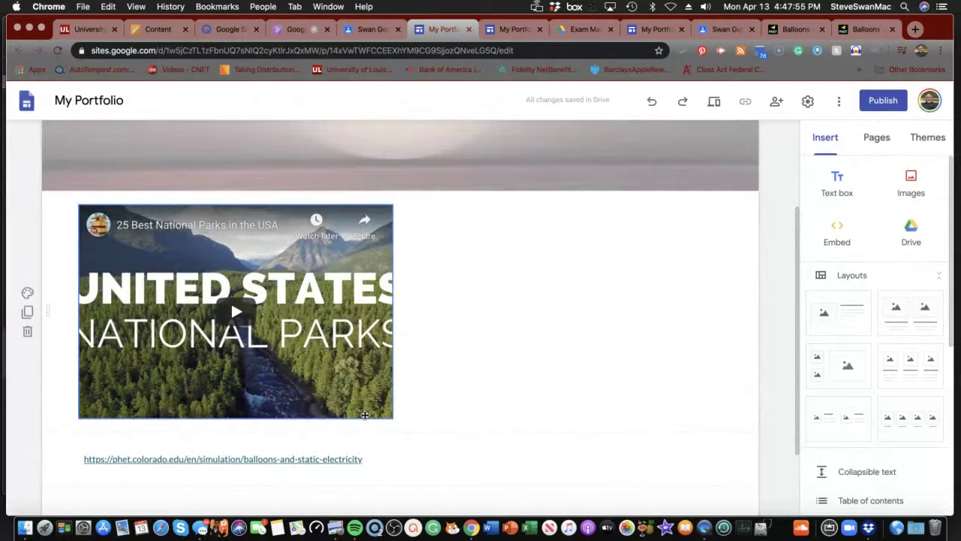
- Go back to the Blackboard Practice Scenario 6 task instructions
{"action": "scroll", "coordinate": [365, 414], "scroll_direction": "down", "scroll_amount": 3}
{"action": "scroll", "coordinate": [365, 413], "scroll_direction": "up", "scroll_amount": 4}
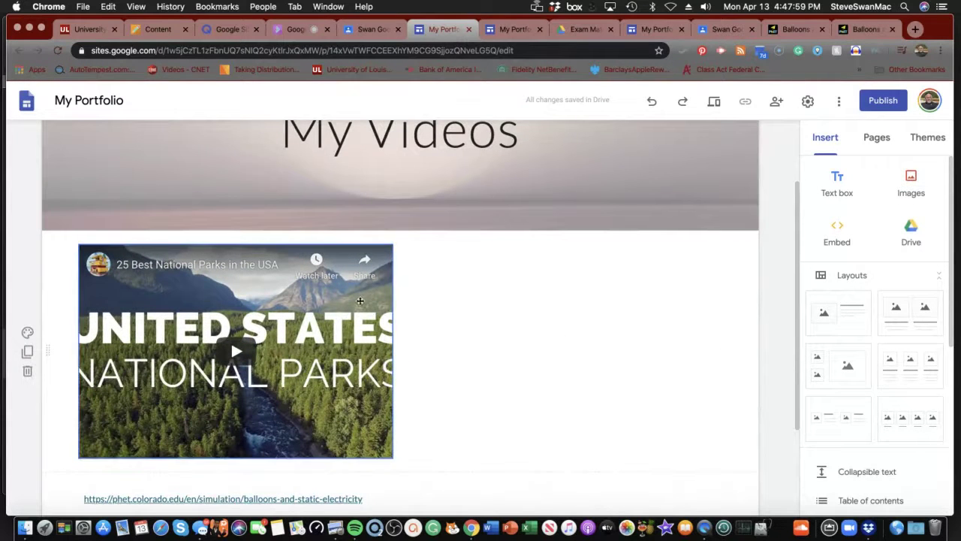
{"action": "left_click", "coordinate": [154, 34]}
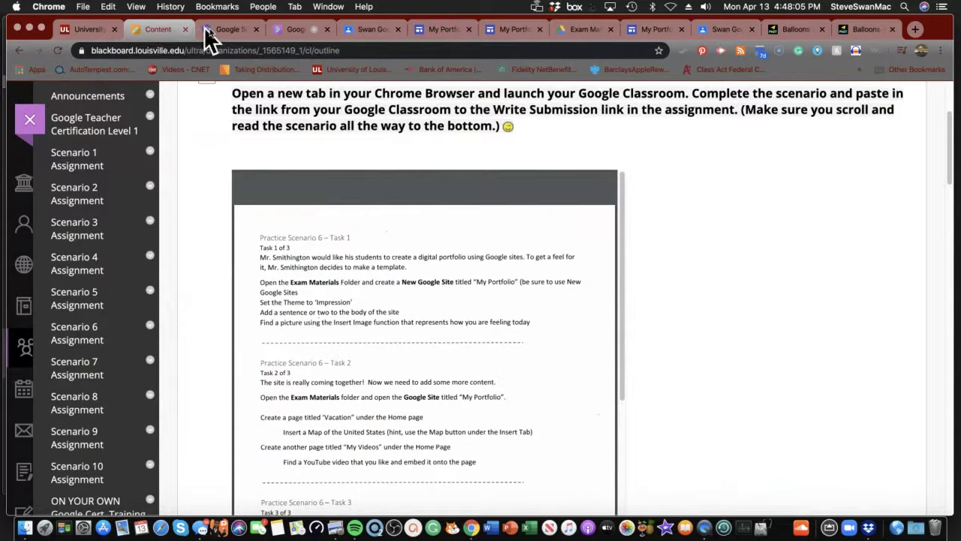
- Show the Classwork page of Swan Google Classroom 2020, with the 'Our Google Site for Studying Planets' draft
{"action": "left_click", "coordinate": [355, 37]}
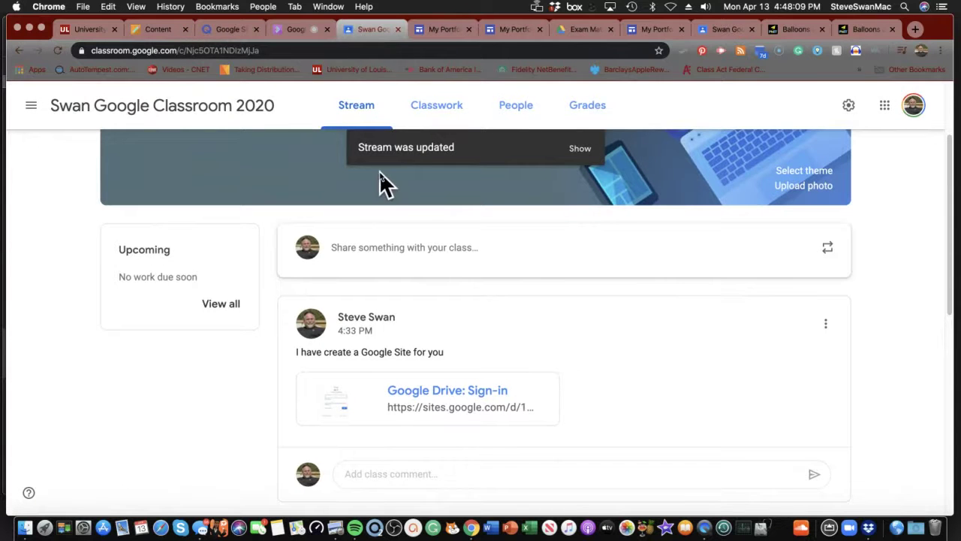
{"action": "scroll", "coordinate": [392, 185], "scroll_direction": "down", "scroll_amount": 1}
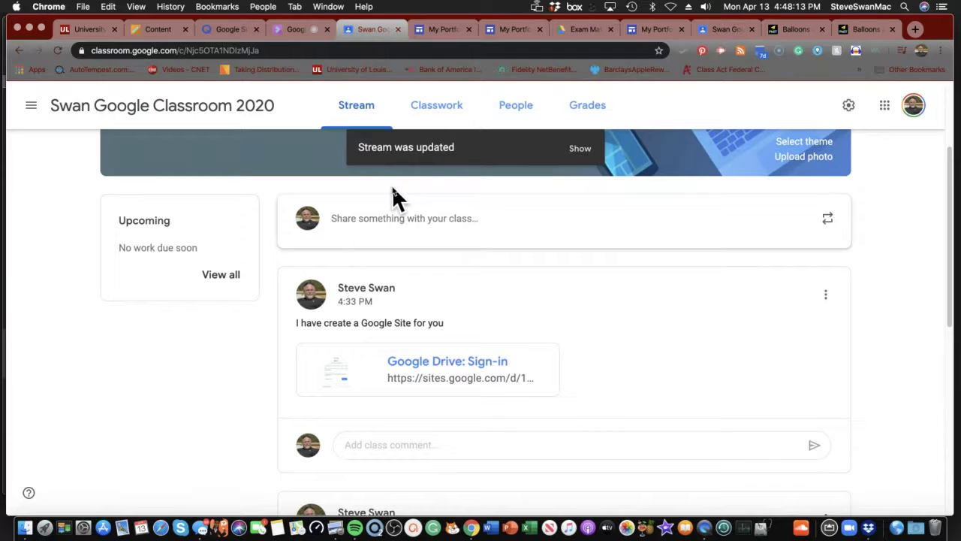
{"action": "left_click", "coordinate": [430, 105]}
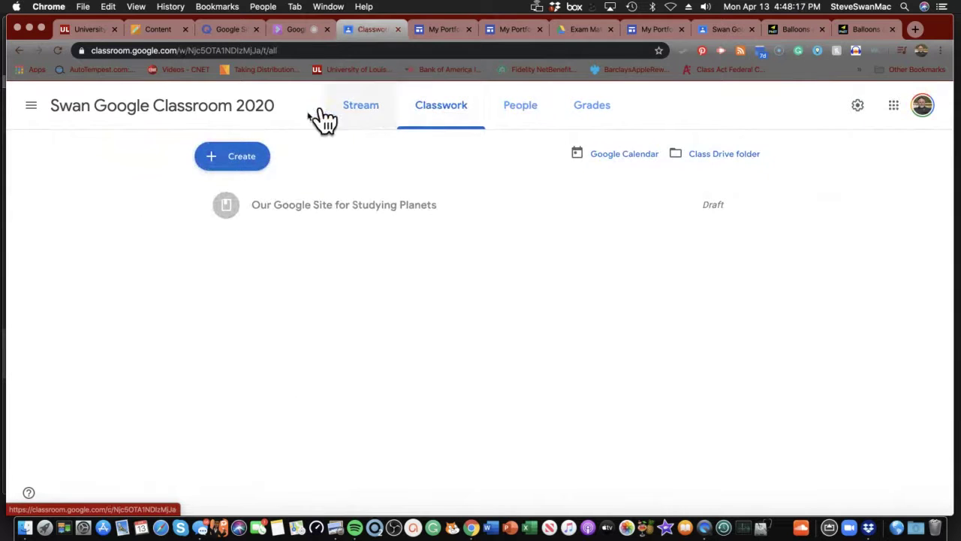
- Open the Create menu on Classwork, then return to the Blackboard Practice Scenario 6 instructions
{"action": "left_click", "coordinate": [246, 170]}
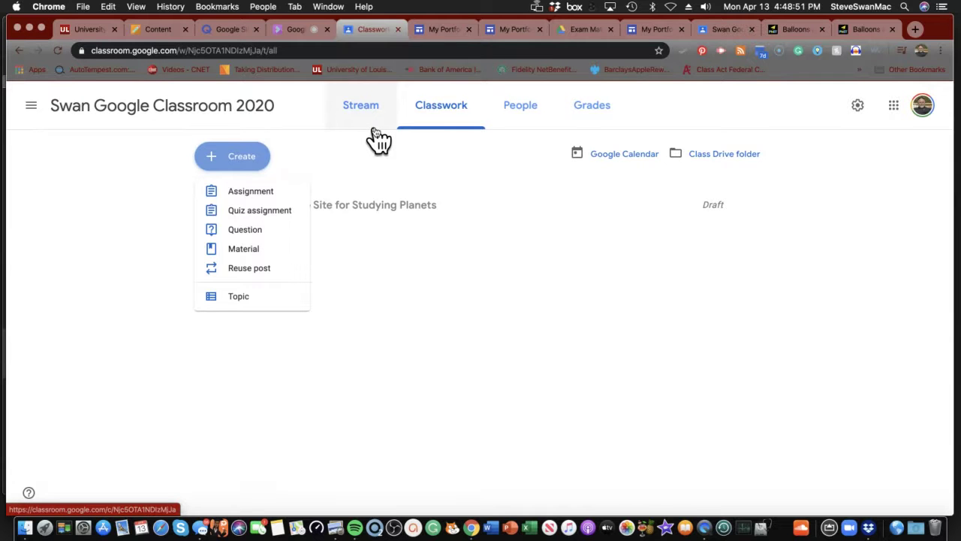
{"action": "left_click", "coordinate": [171, 25]}
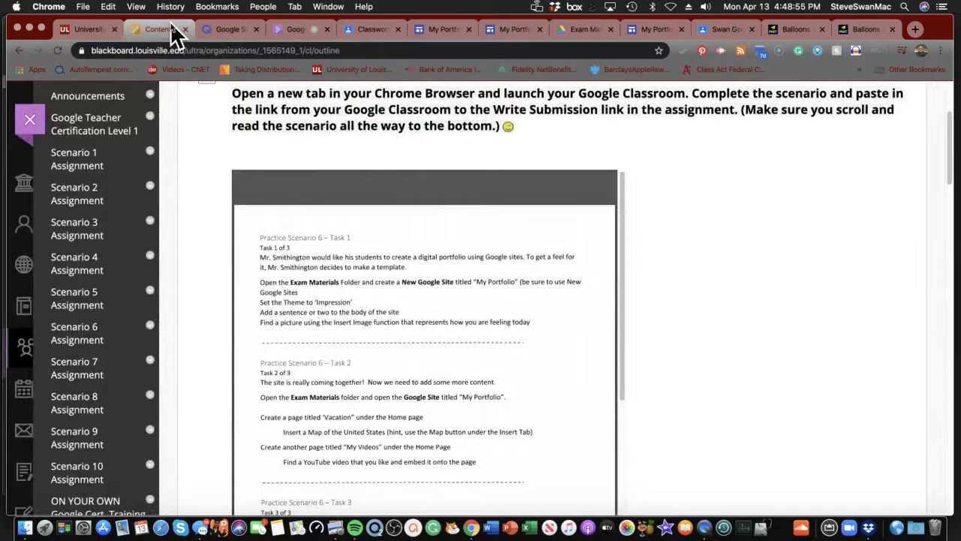